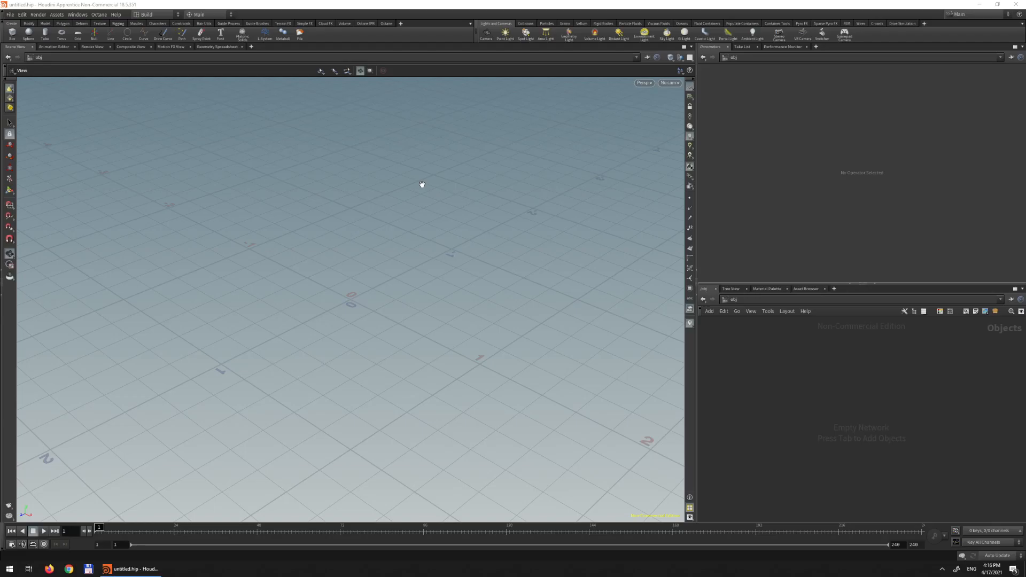
mouse_move(422, 249)
mouse_down()
mouse_move(412, 197)
mouse_move(412, 261)
mouse_move(405, 239)
mouse_move(416, 237)
mouse_up()
middle_drag(416, 238, 446, 227)
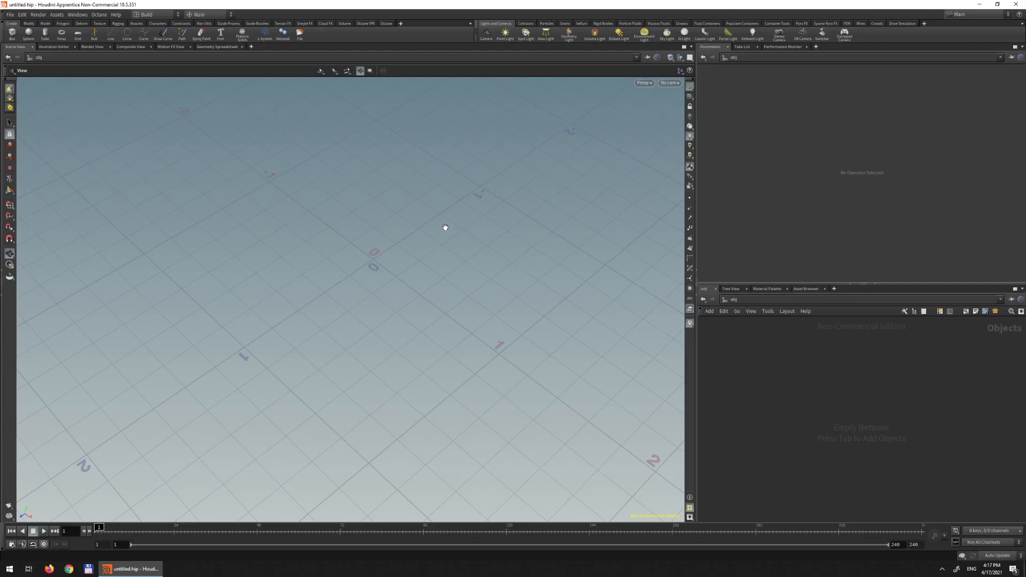
drag(449, 227, 593, 268)
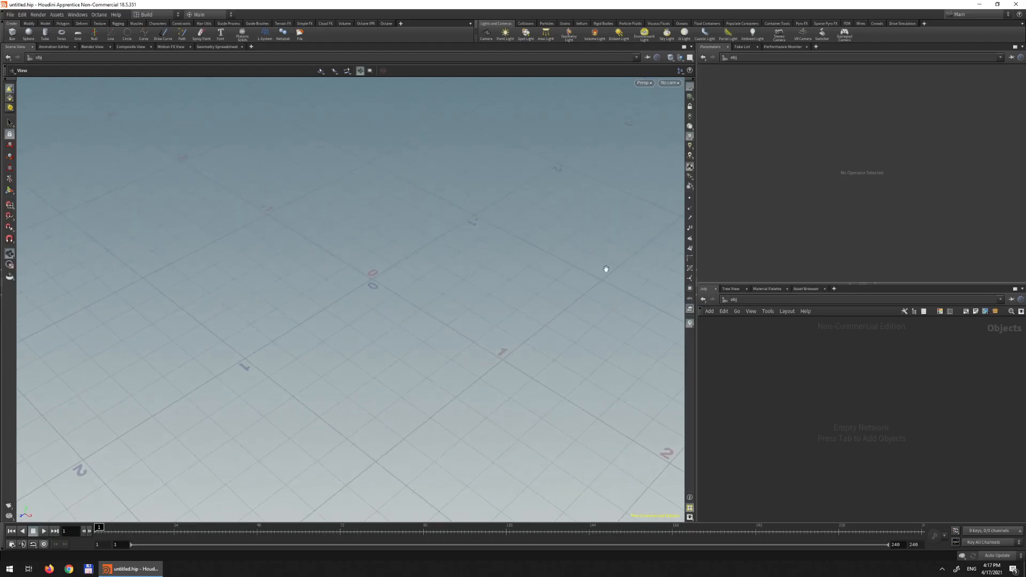
- Add two Geometry nodes to the object network, one below the other
key(Tab)
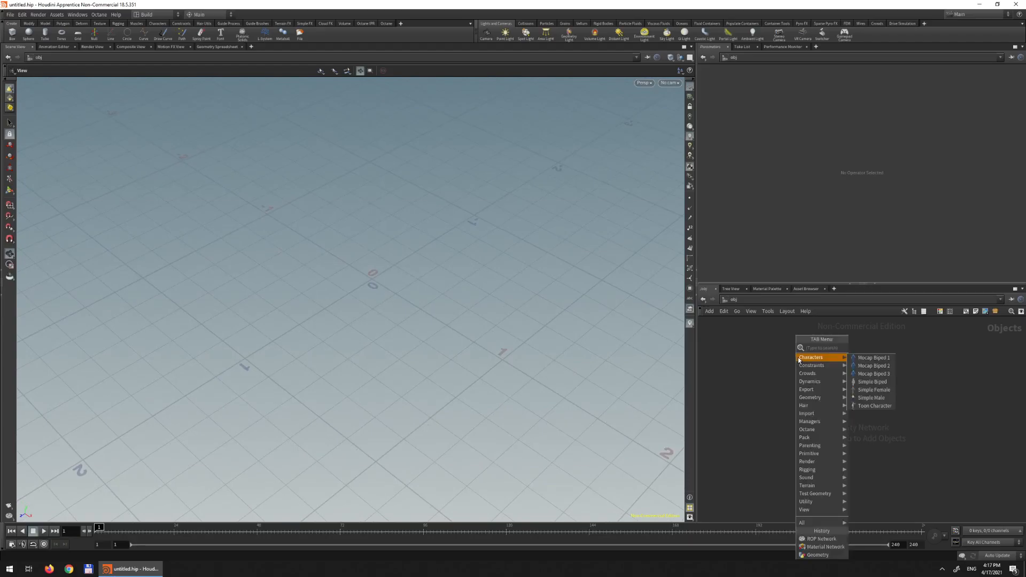
text(geo)
key(Return)
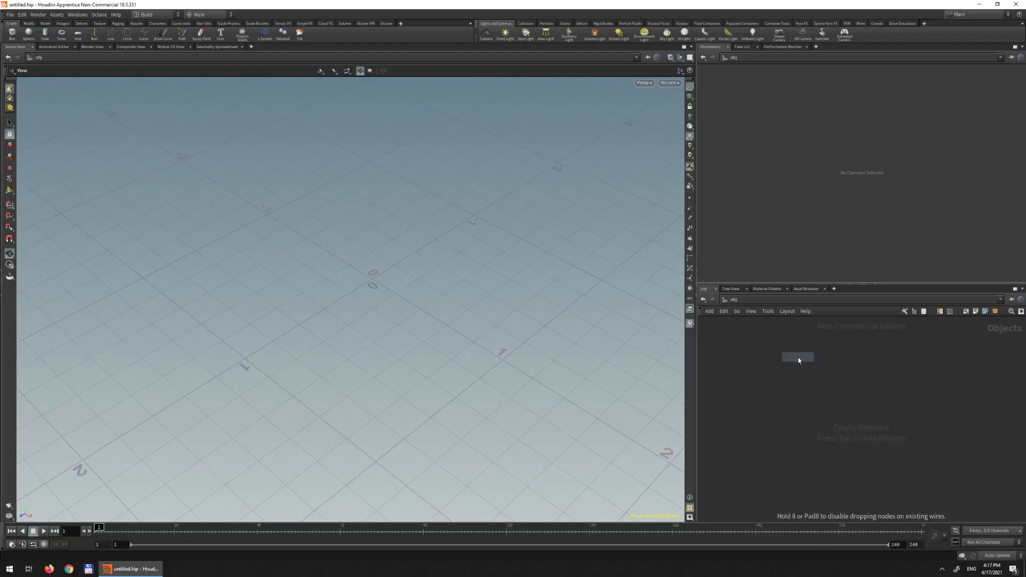
click(785, 359)
key(Tab)
text(geo)
key(Return)
click(783, 418)
- Rename the upper Geometry node to hires and the lower one to lowres
double_click(810, 358)
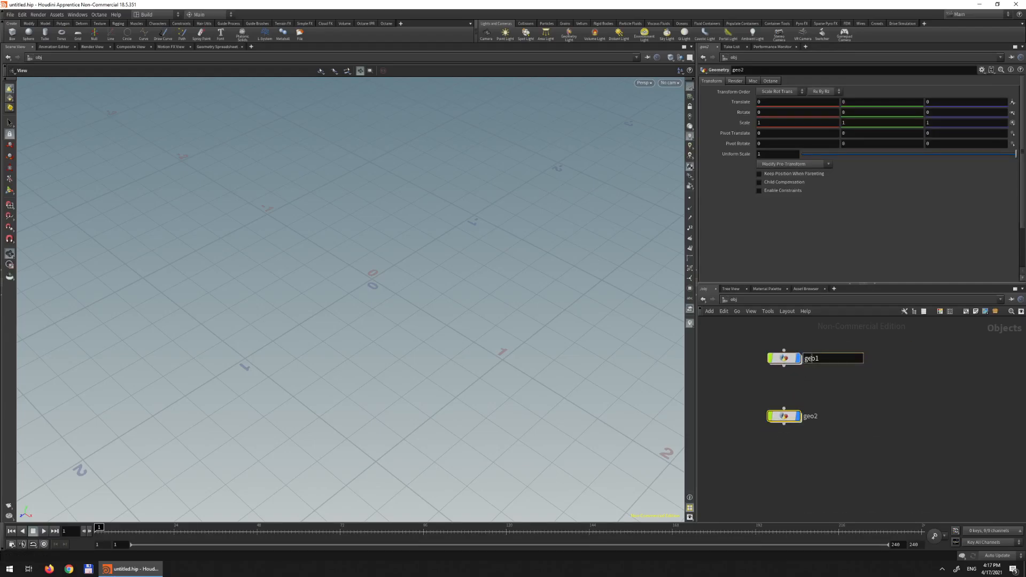
text(hires)
key(Return)
double_click(810, 416)
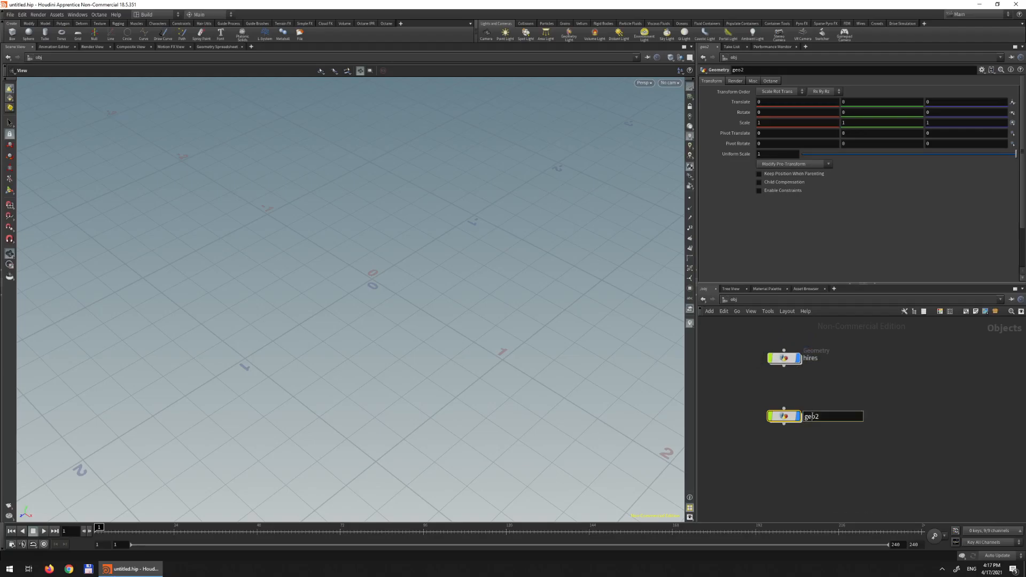
text(low)
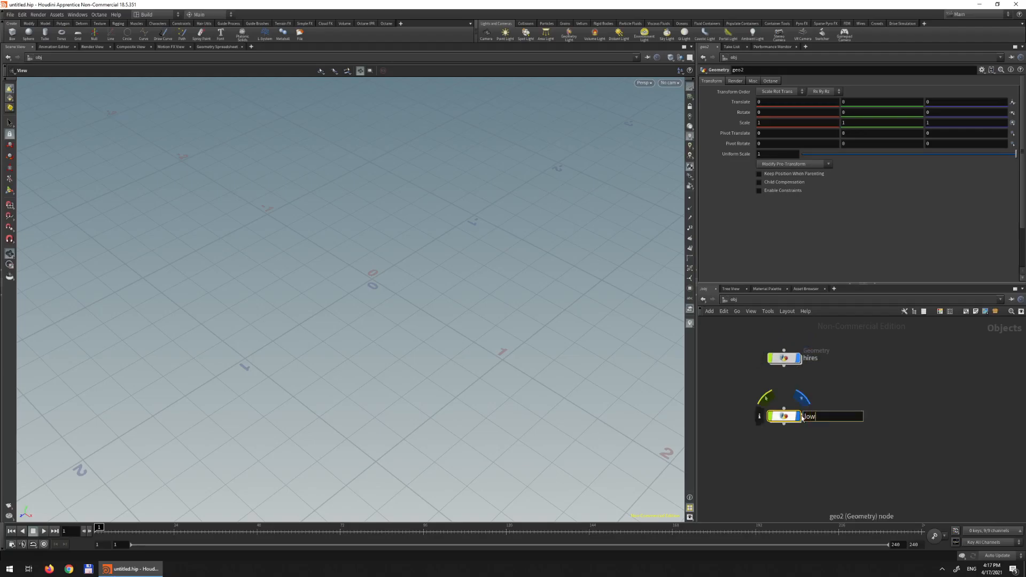
text(res)
key(Return)
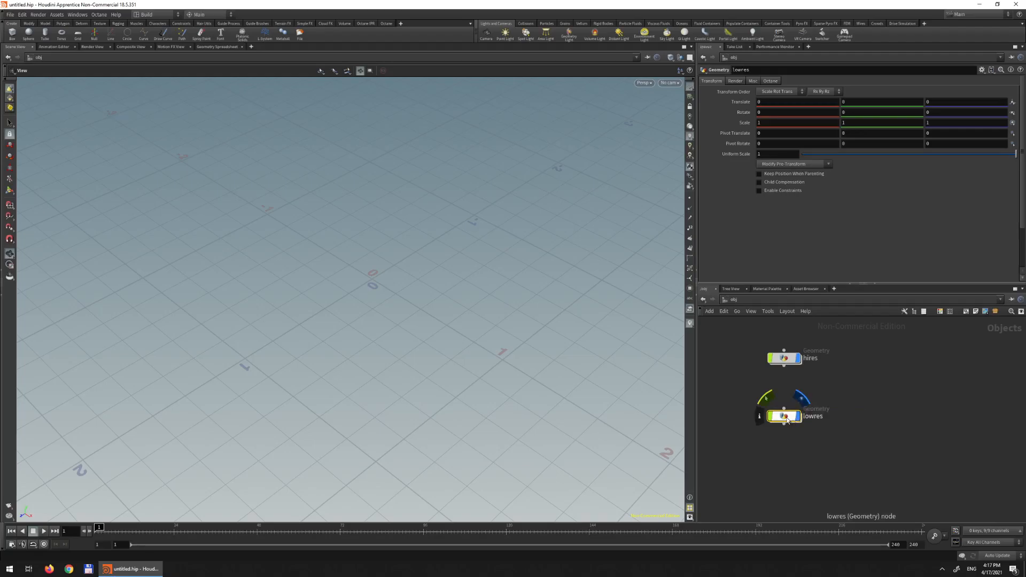
- Enter the lowres geometry network and add a Grid node
double_click(786, 419)
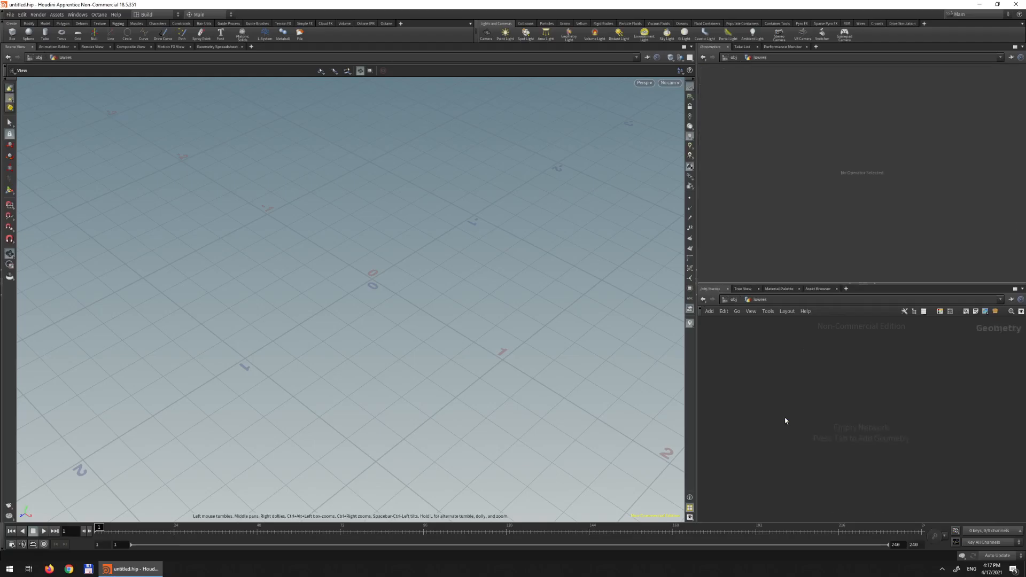
key(Tab)
text(gri)
key(Return)
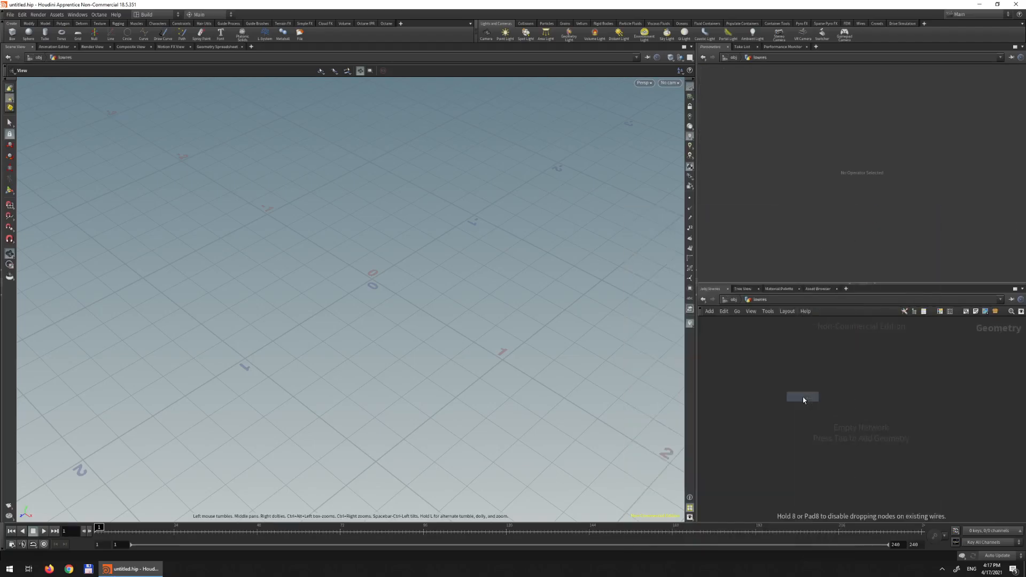
click(795, 381)
- Add a UV Texture node below the grid and connect the grid's output to it
key(Tab)
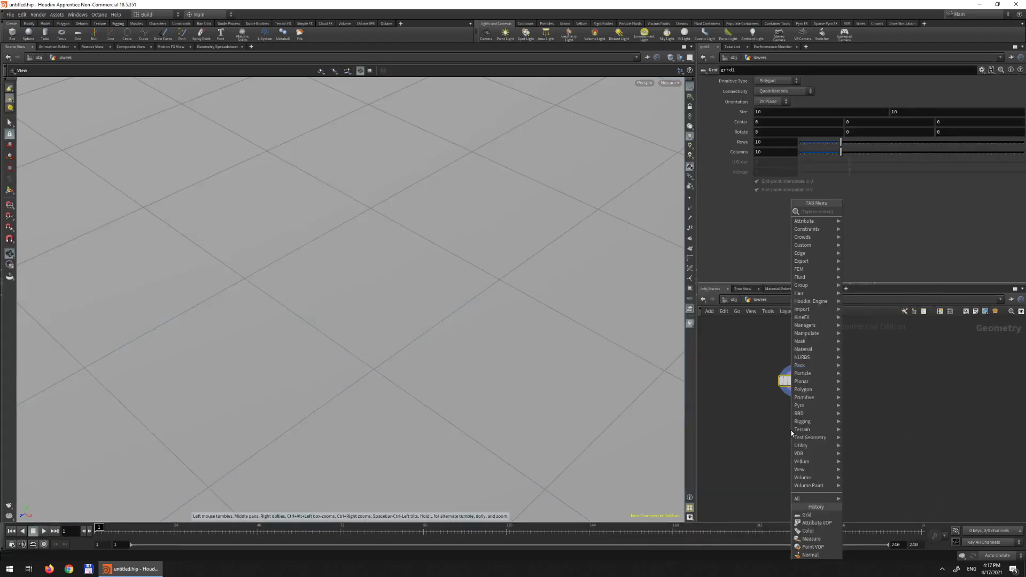
text(uv t)
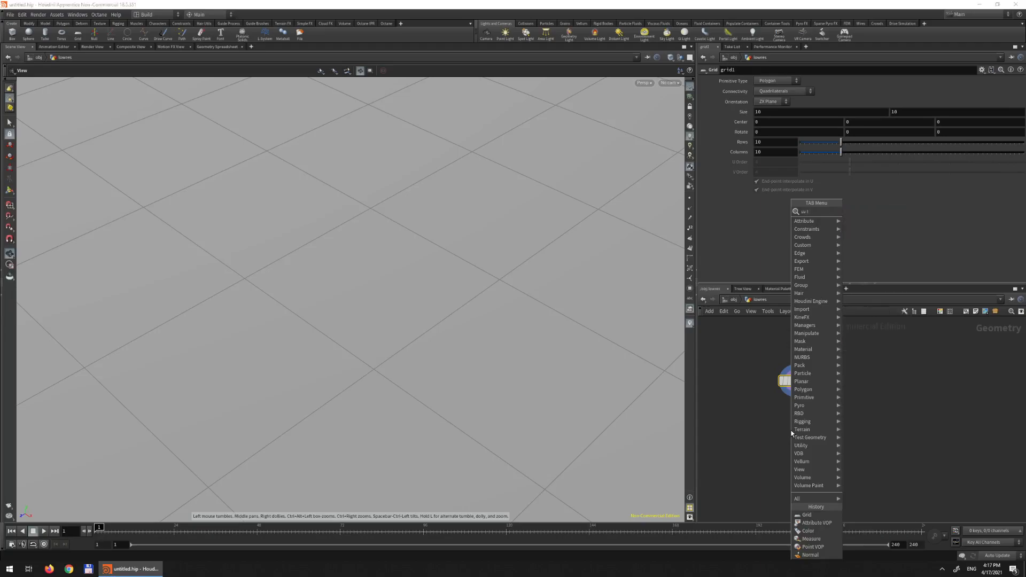
key(Return)
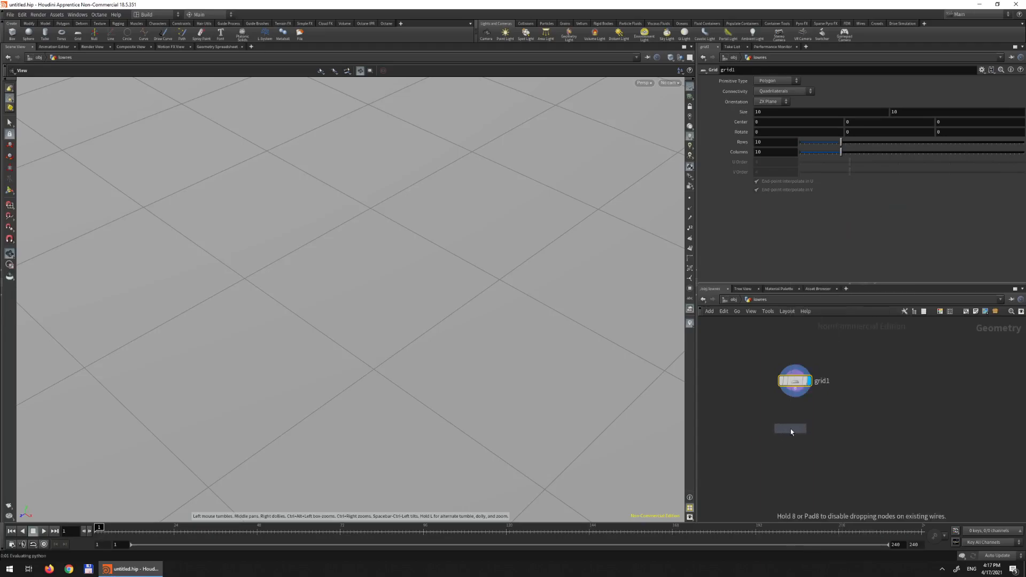
click(794, 425)
click(794, 417)
scroll(557, 333, down, 6)
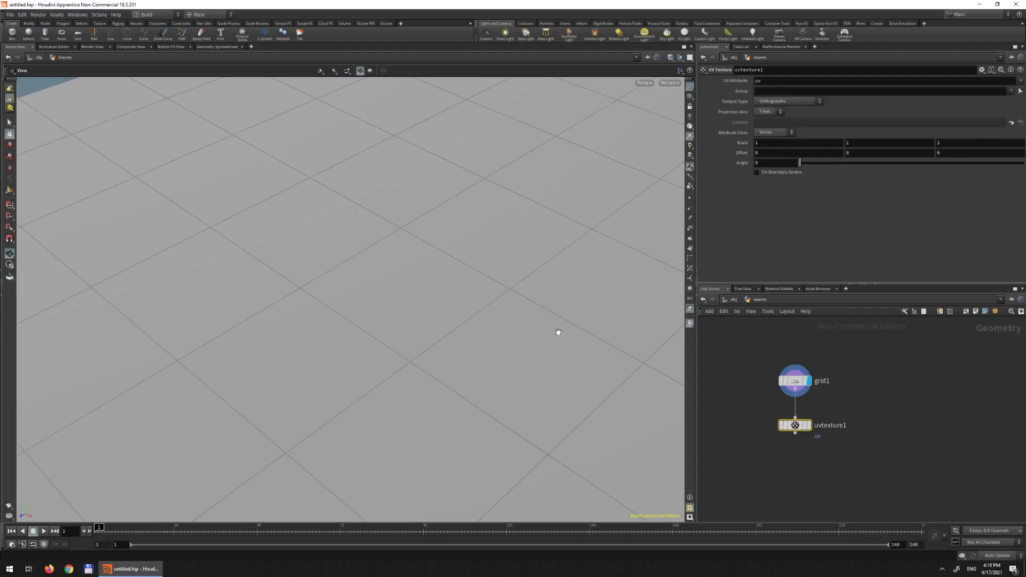
- Display the UV Texture node's result, inspect it in the UV viewport and return to the perspective viewport
click(644, 83)
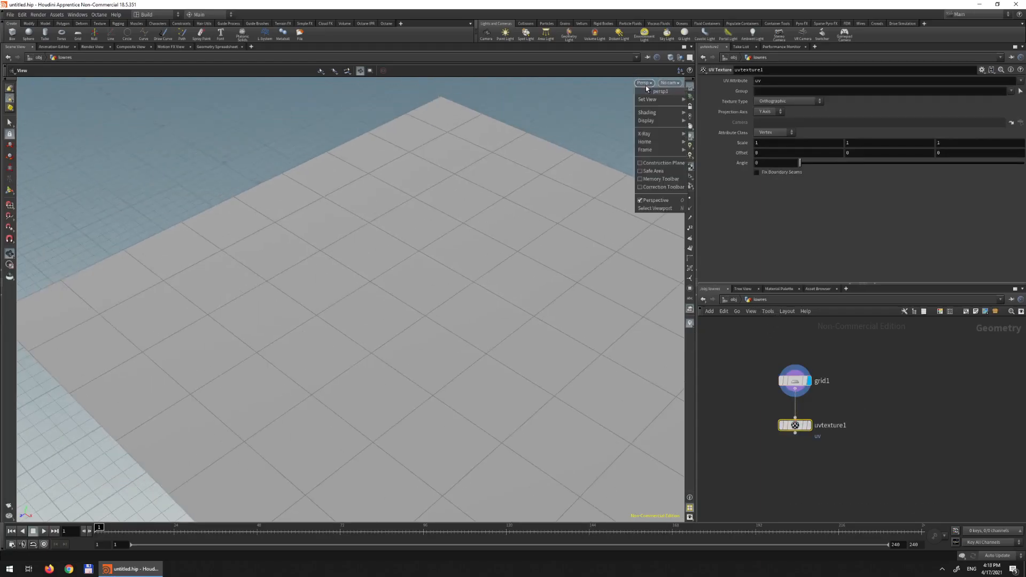
mouse_move(649, 102)
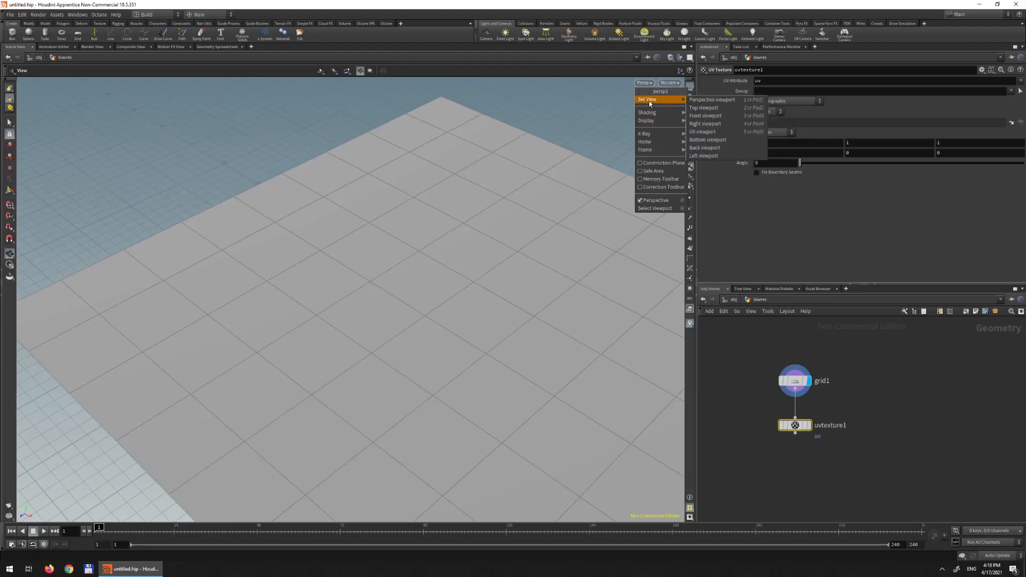
click(703, 132)
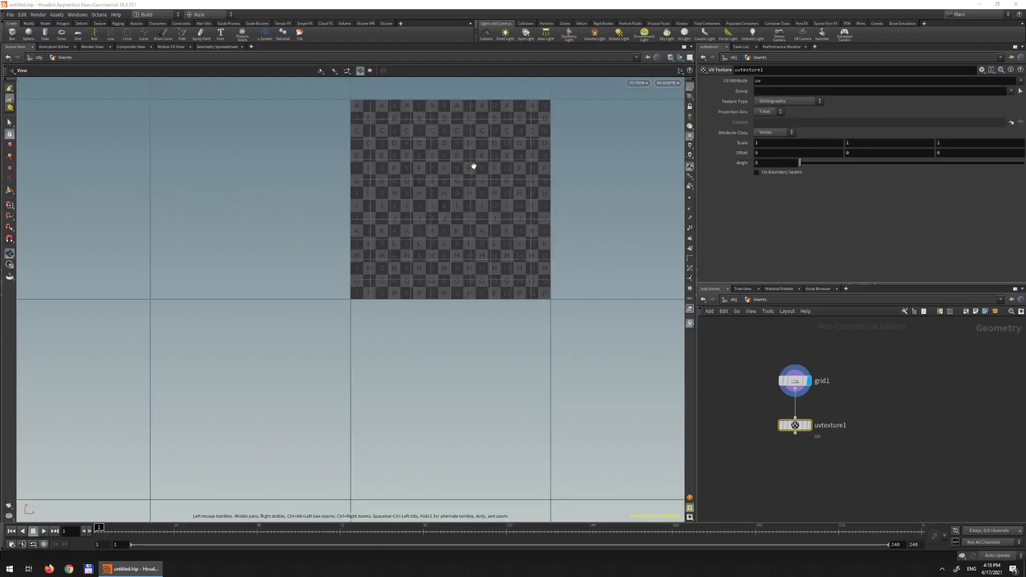
click(809, 425)
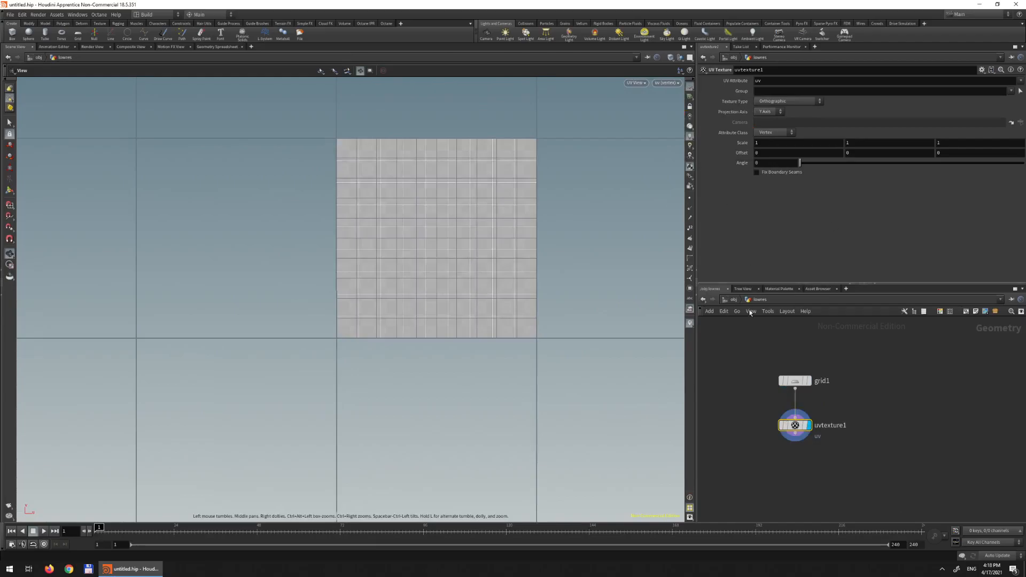
click(644, 84)
mouse_move(647, 101)
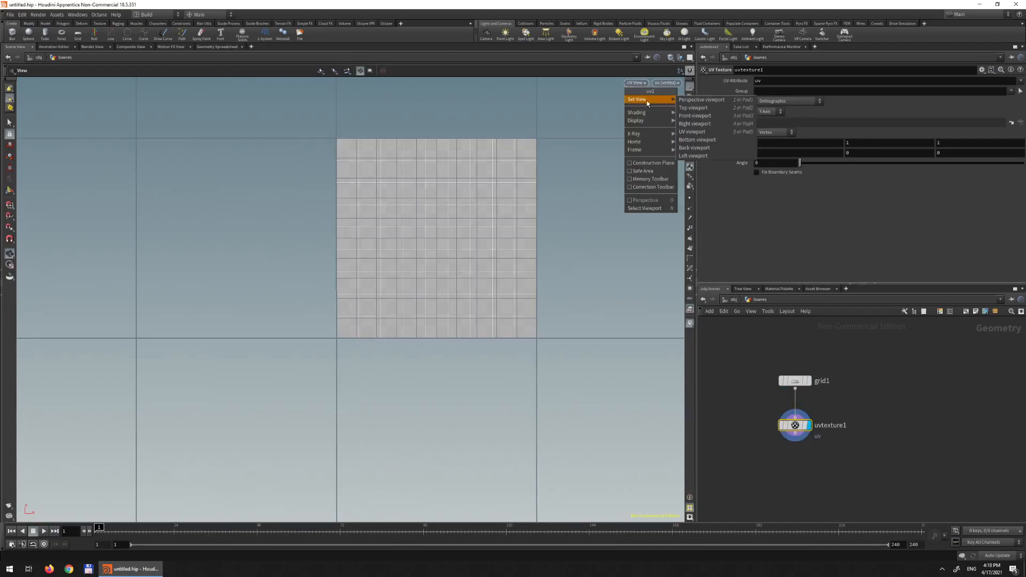
click(700, 101)
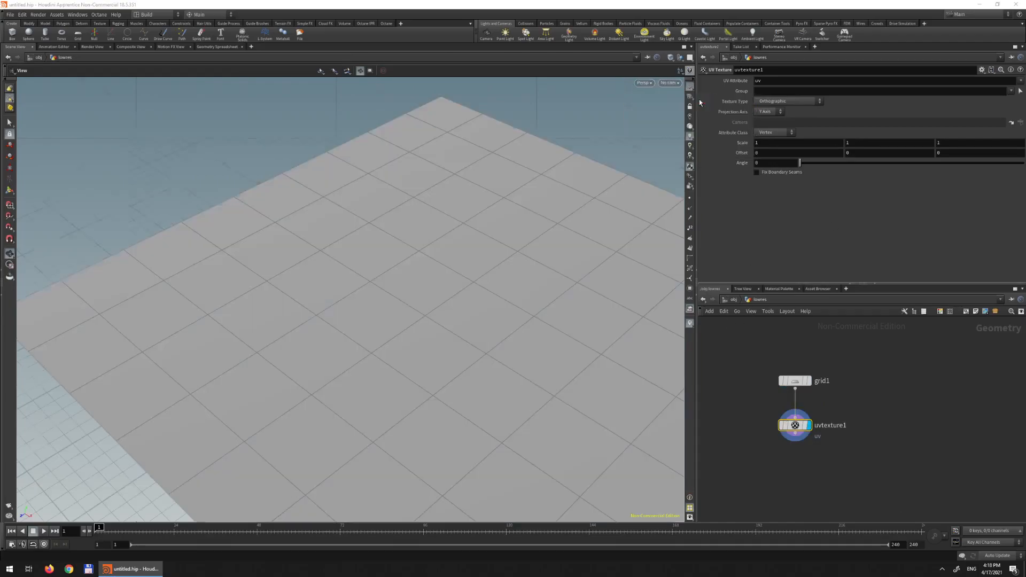
- Go into the hires geometry network and add a Grid node near its upper edge
click(731, 300)
double_click(780, 357)
key(Tab)
text(geo)
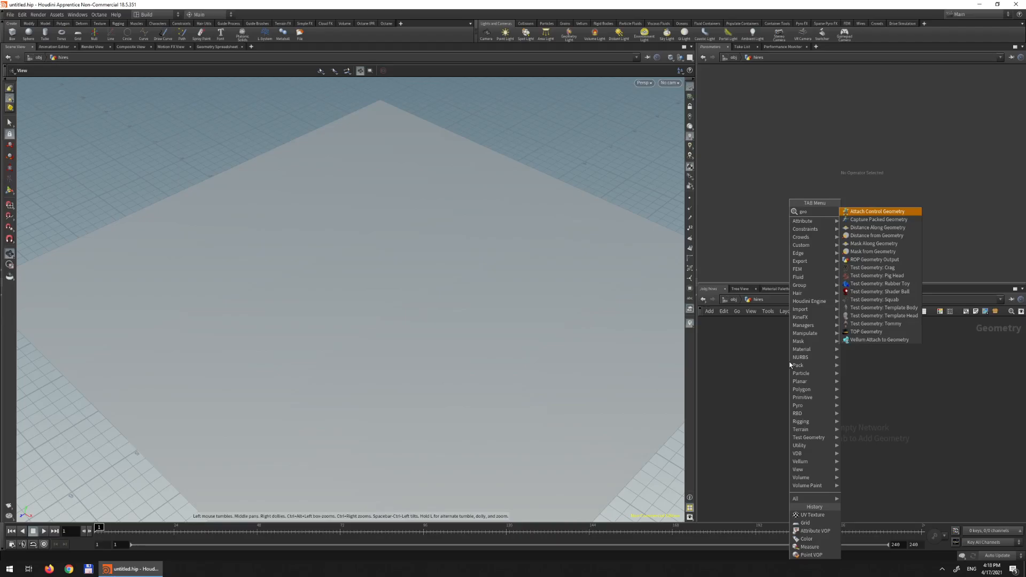
key(Return)
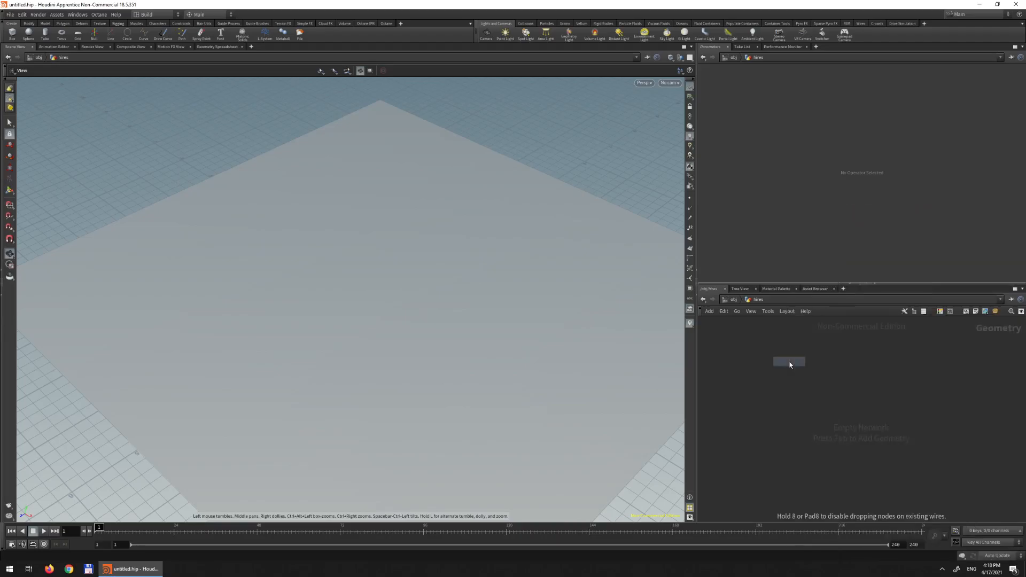
click(820, 364)
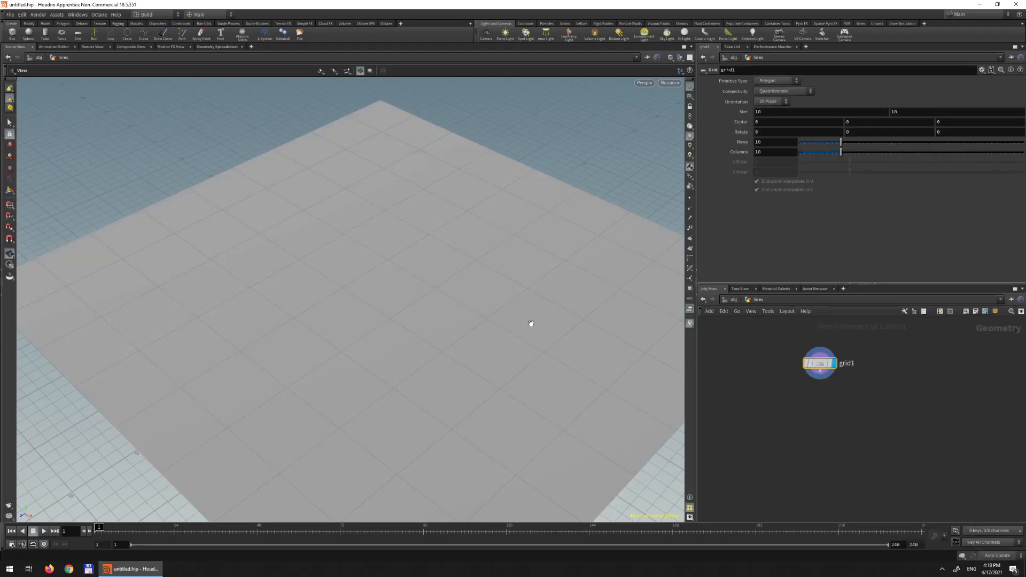
middle_drag(534, 325, 472, 272)
scroll(474, 281, down, 2)
drag(820, 363, 796, 348)
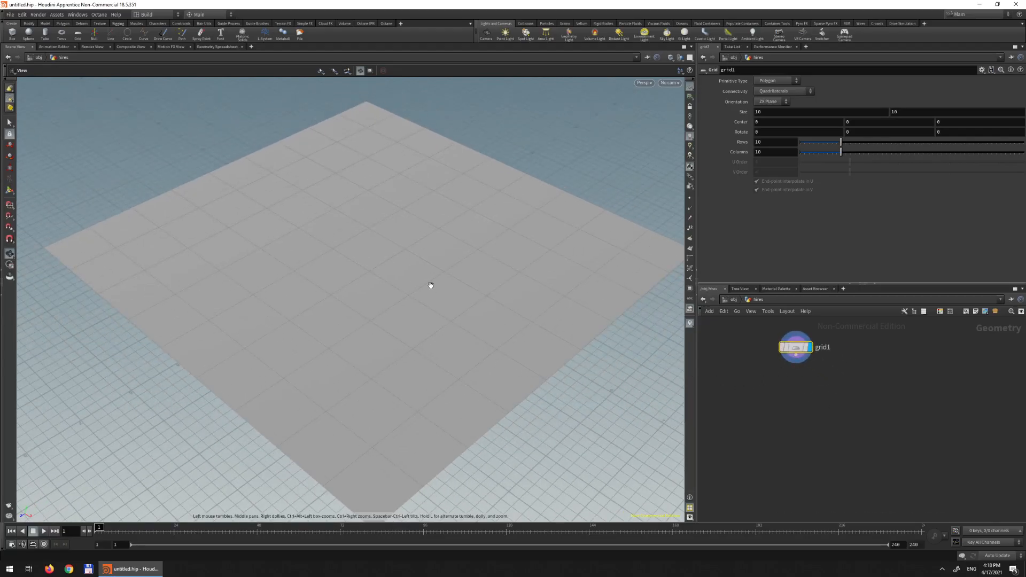
- Set the hires grid's rows and columns to 100 each
click(772, 145)
text(0)
key(Tab)
text(10)
key(Return)
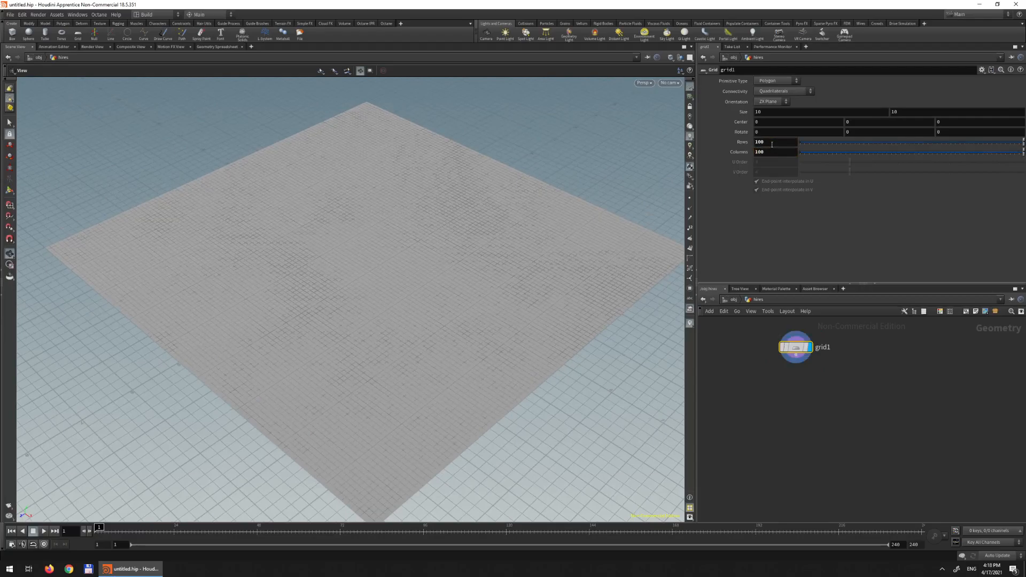
- Set the hires grid's rows and columns back to 10 each
click(771, 142)
key(BackSpace)
key(Tab)
text(10)
key(Return)
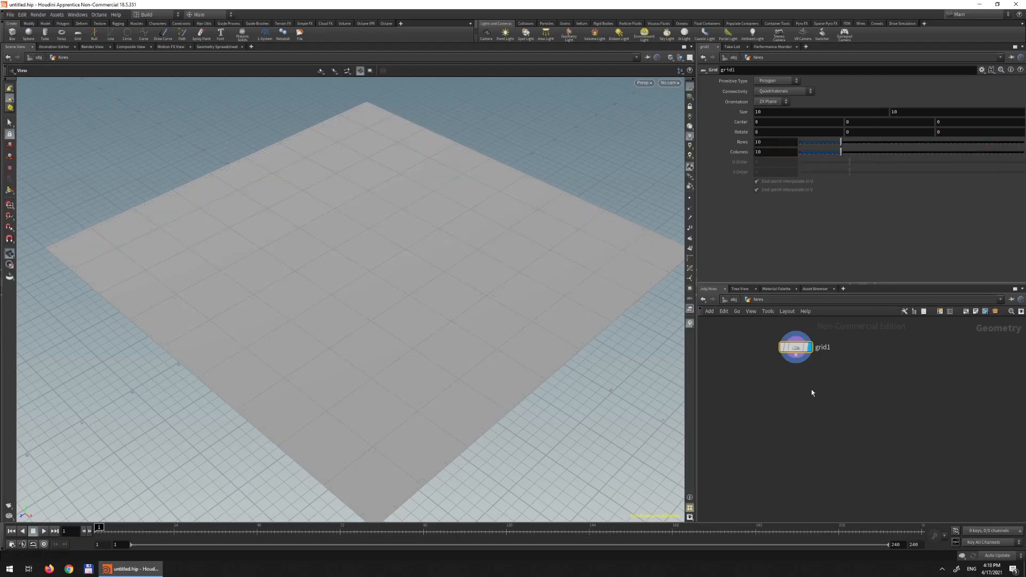
- Add a Remesh node below the hires grid, connect the grid to its first input and display its result
key(Tab)
text(mou)
key(Return)
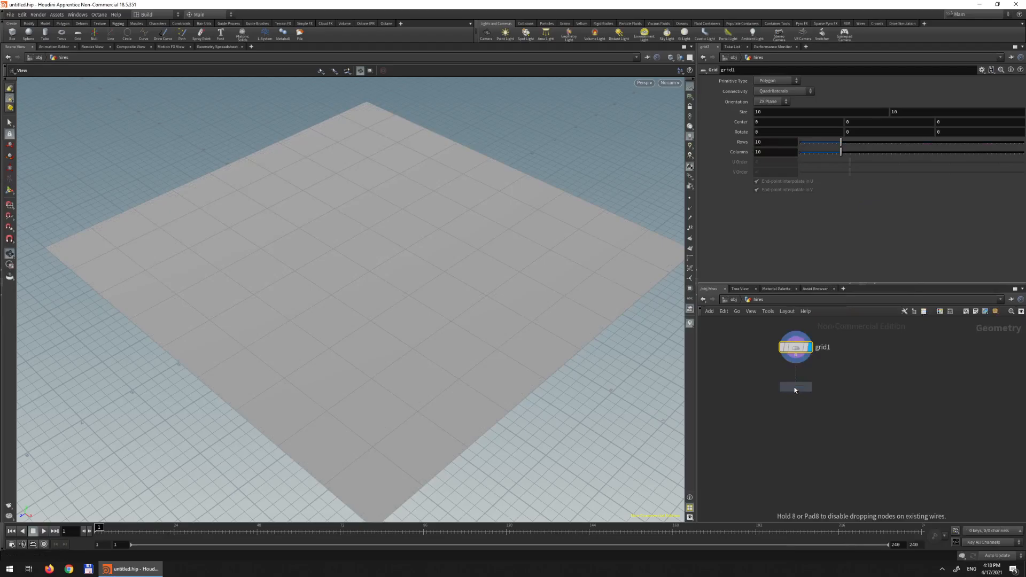
click(795, 390)
click(796, 364)
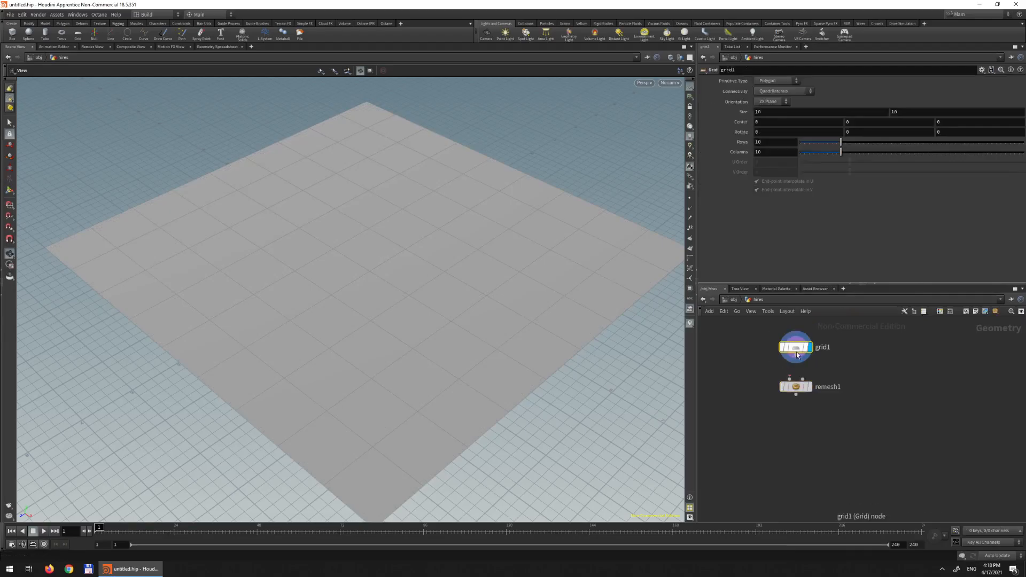
click(790, 379)
drag(797, 389, 797, 381)
click(811, 379)
mouse_move(440, 254)
mouse_down()
mouse_move(449, 312)
mouse_move(429, 253)
mouse_up()
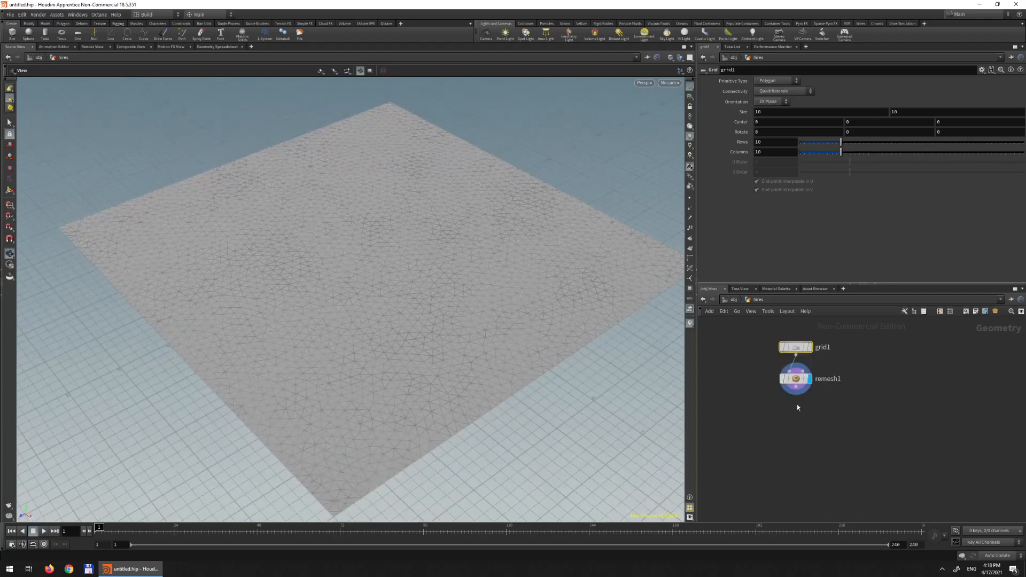
- Add a Subdivide node below the Remesh node, connect it to the remesh output and display its result
key(Tab)
text(moun)
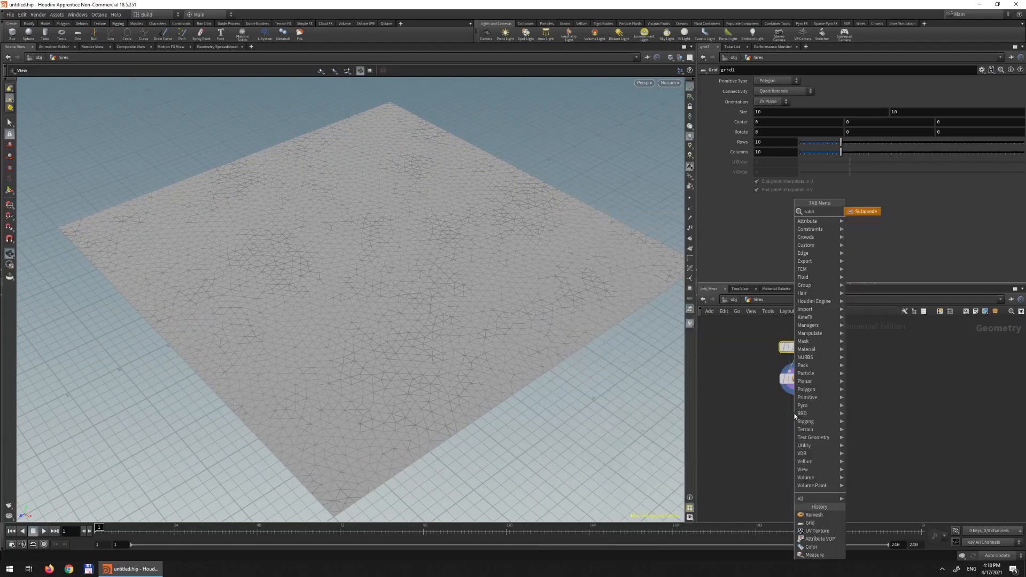
key(Return)
click(795, 416)
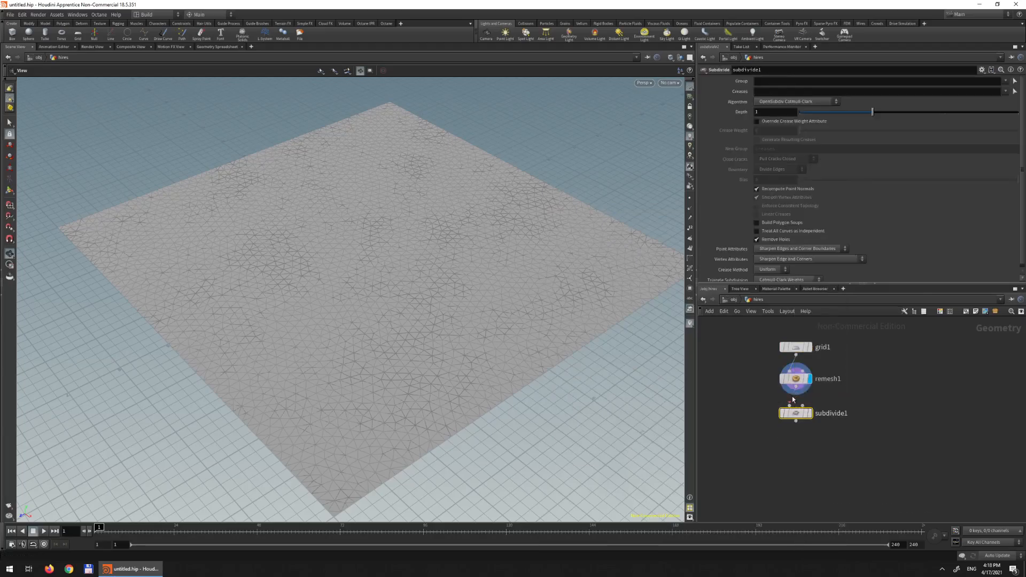
click(809, 413)
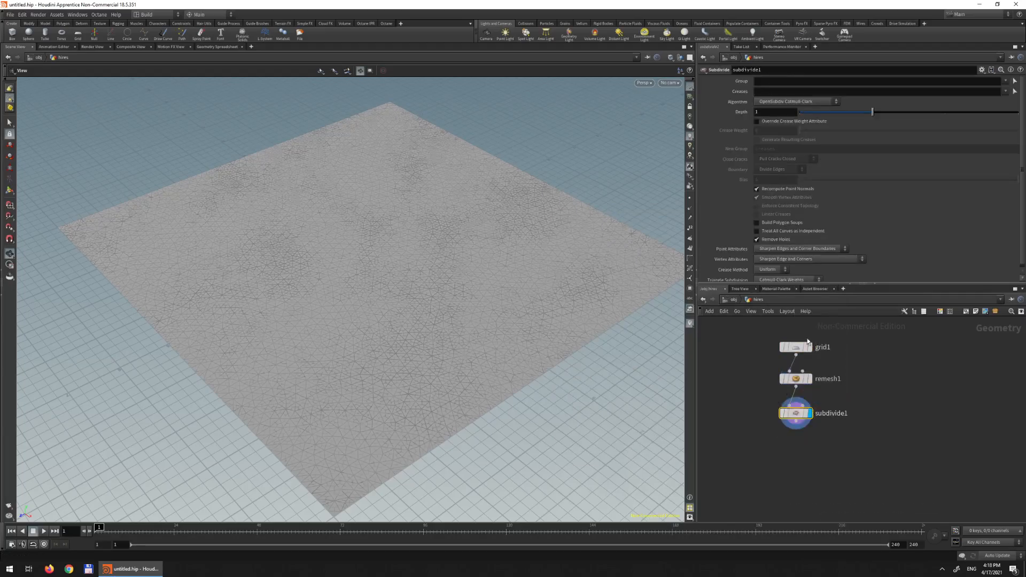
- Set the Subdivide node's depth to 3
click(770, 112)
text(3)
key(Return)
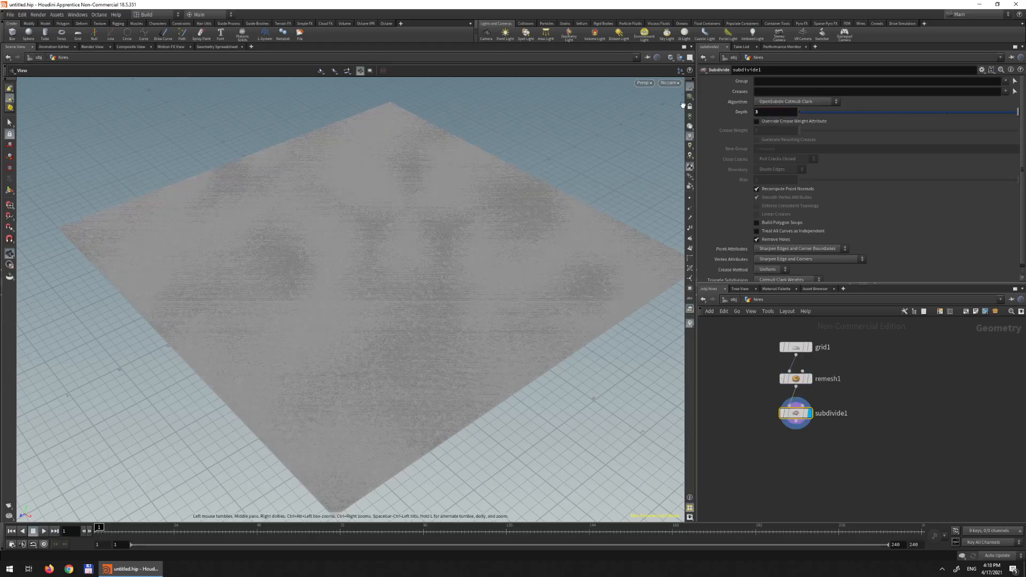
scroll(612, 174, up, 3)
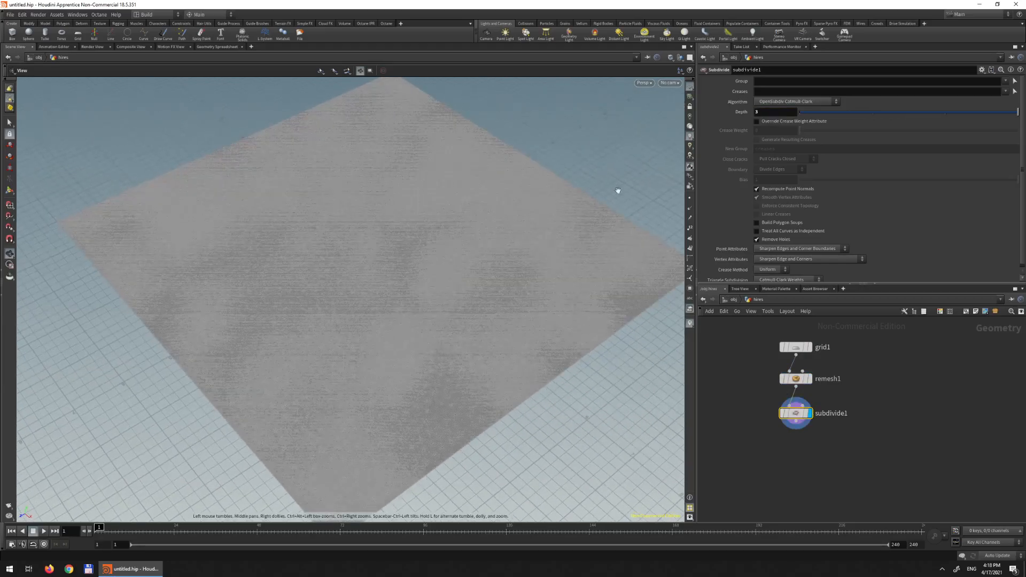
- Add a Normal node below the Subdivide node and connect it to the subdivide output
key(Tab)
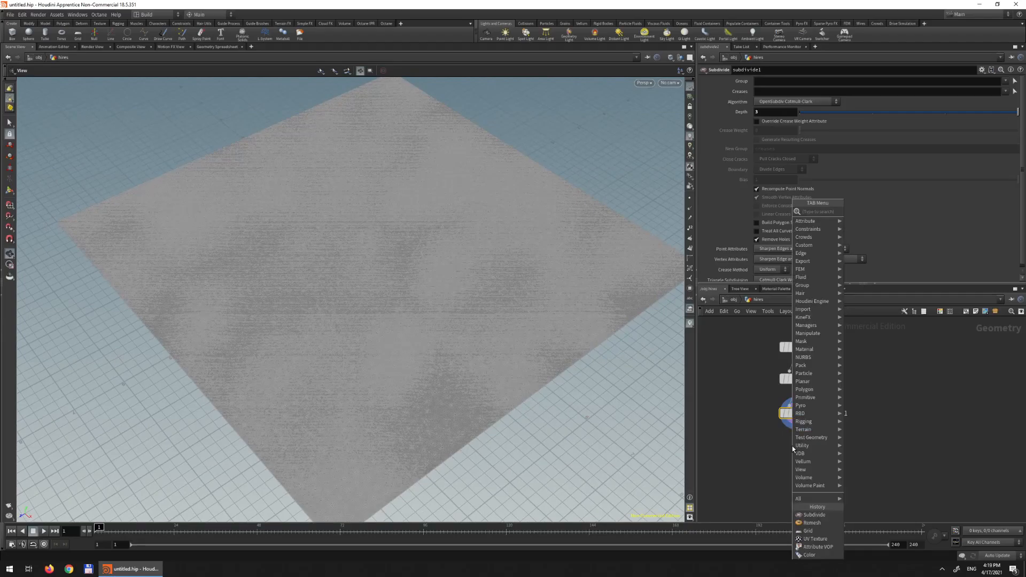
text(nu)
key(BackSpace)
text(or)
key(Return)
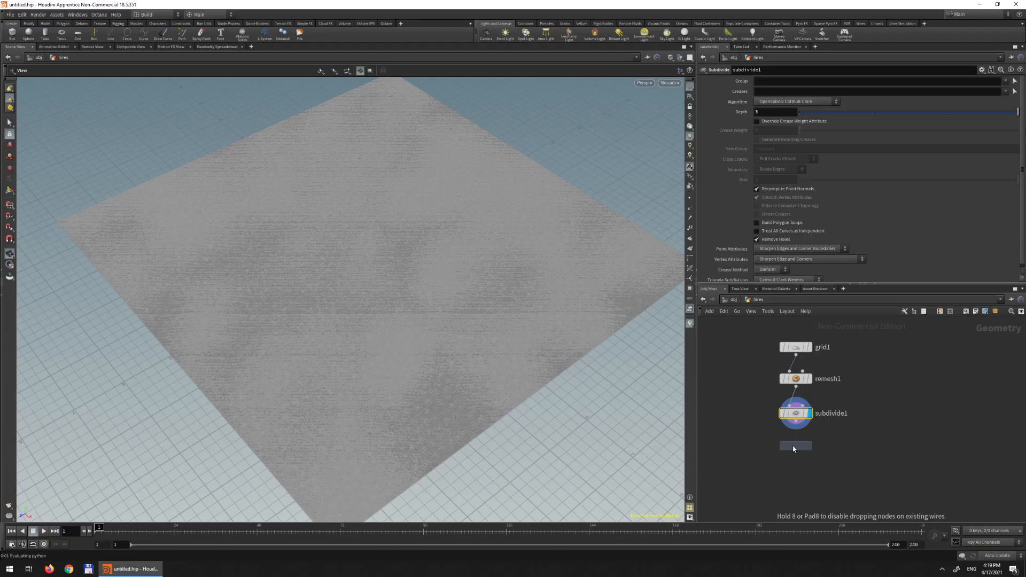
click(792, 446)
click(795, 439)
click(796, 422)
drag(536, 346, 459, 299)
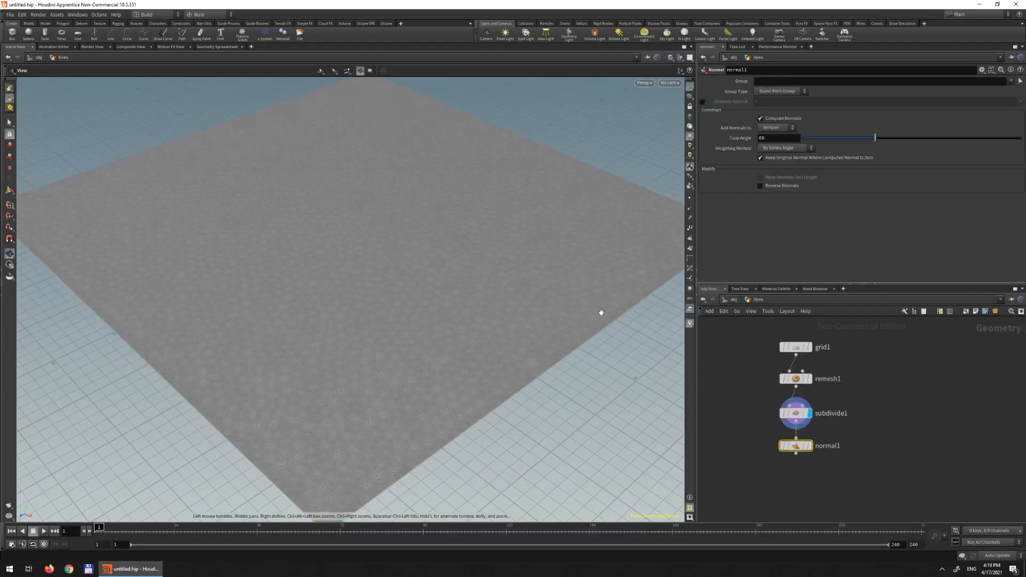
right_drag(601, 313, 539, 262)
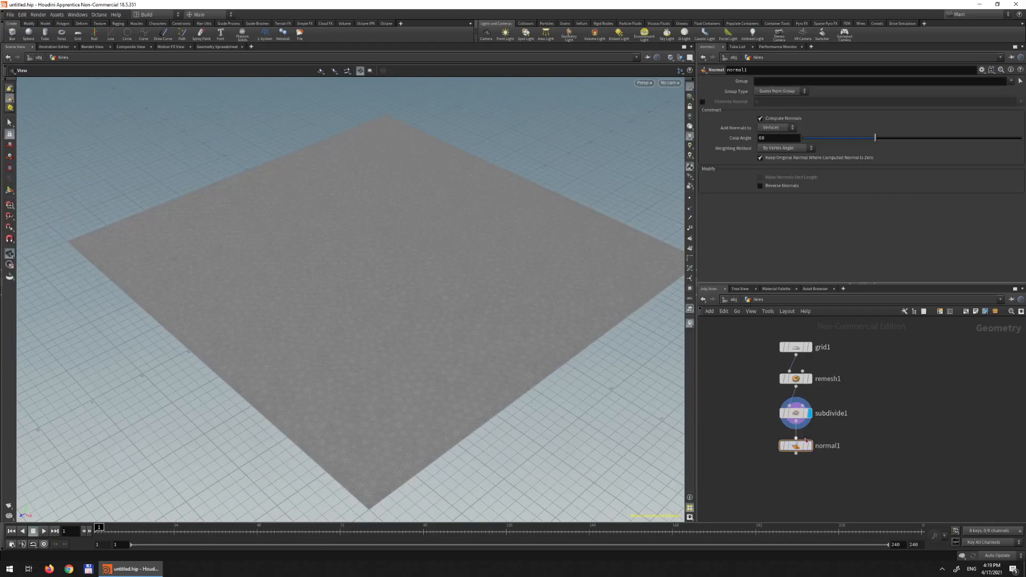
- Add a Point VOP below the Normal node, wire it to the normal output, display its result and open its network
key(Tab)
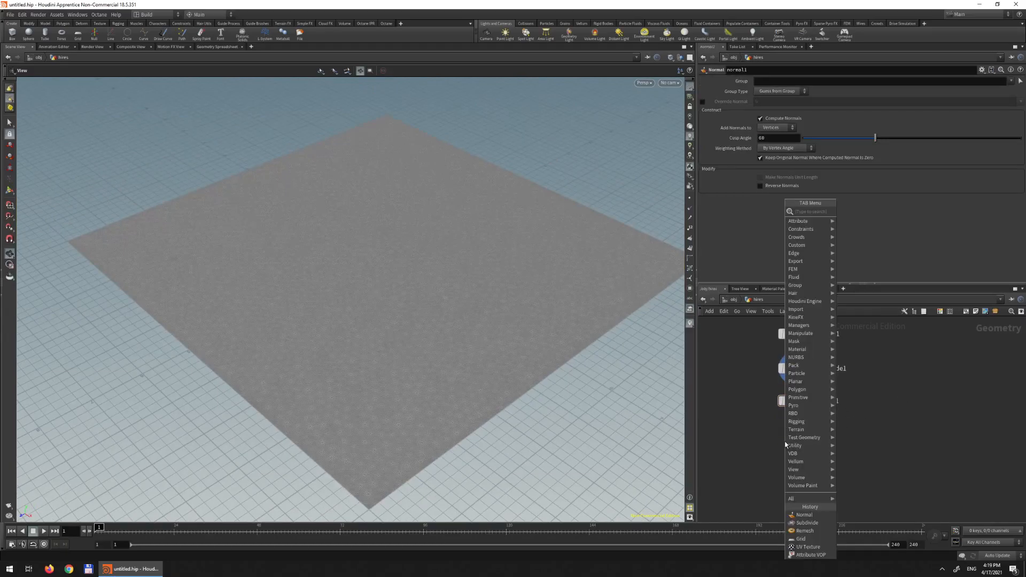
text(point vop)
key(Return)
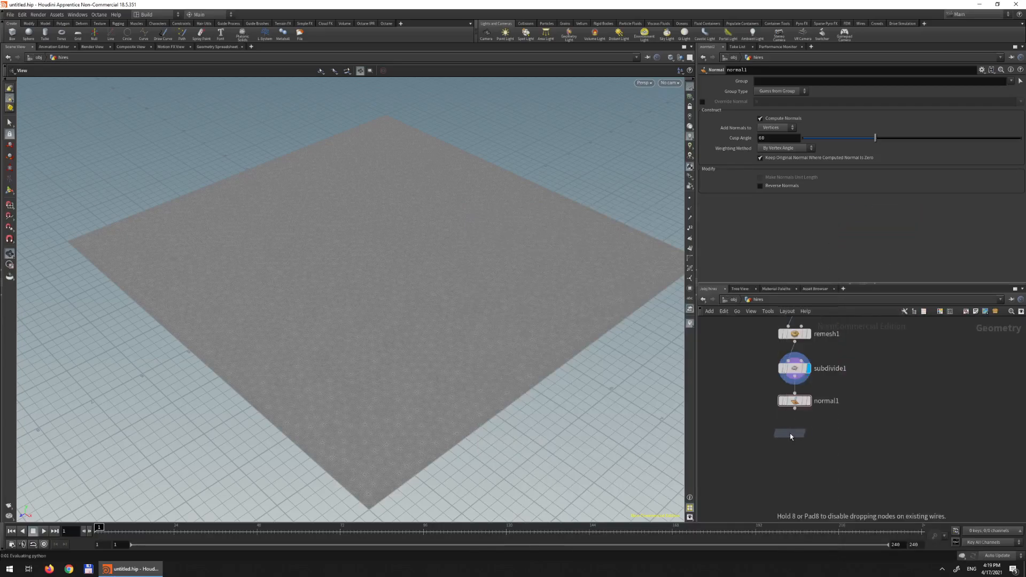
click(795, 432)
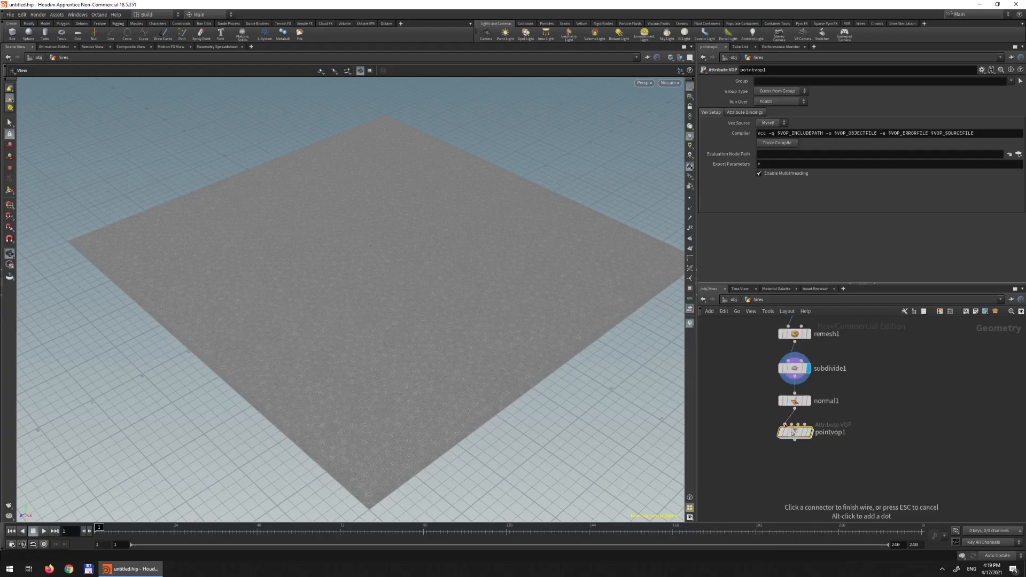
double_click(808, 434)
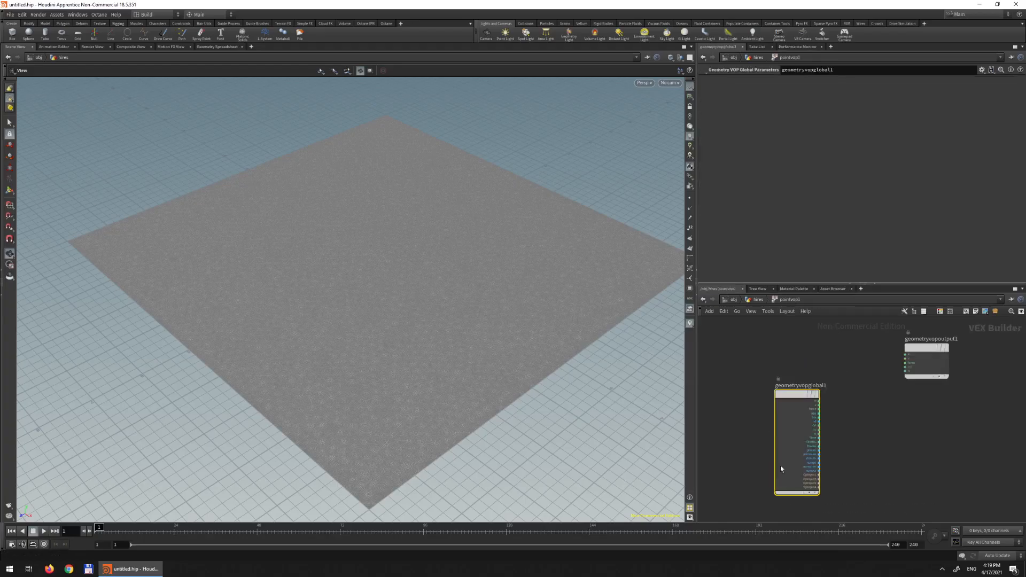
- Spread the global parameters node and the geometry output node apart to make room between them
drag(785, 396, 726, 365)
middle_drag(843, 397, 875, 430)
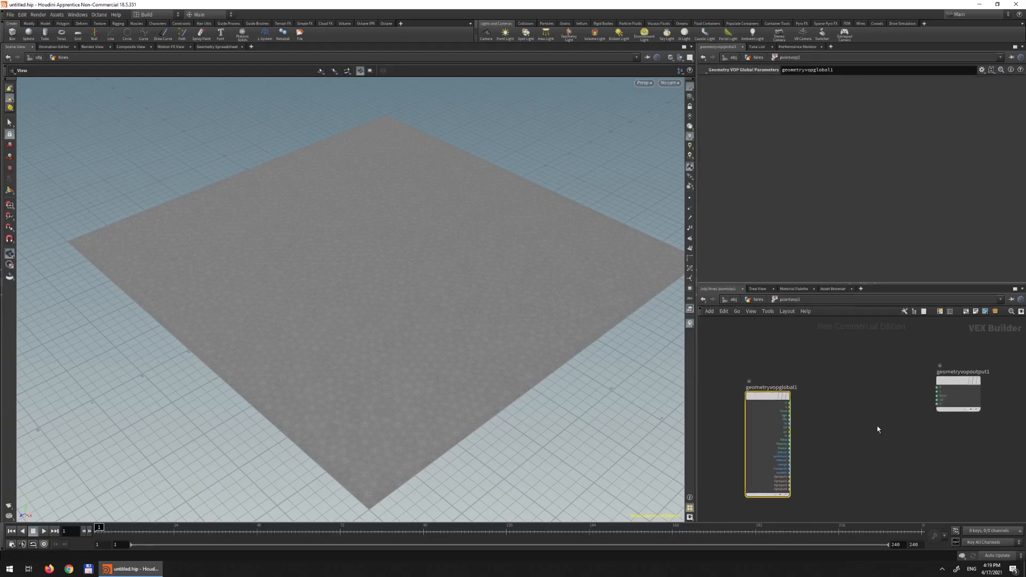
drag(948, 387, 960, 402)
middle_drag(903, 425, 846, 418)
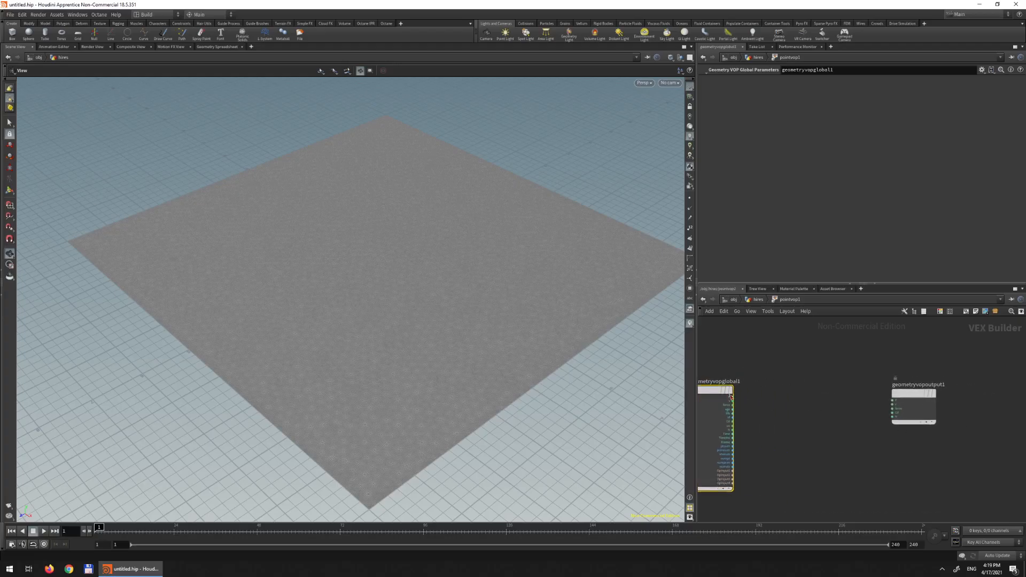
mouse_move(913, 395)
drag(912, 395, 935, 393)
- Add a Displace Along Normal node before the geometry output, feeding it the global P and N and wiring its displaced position to the output's P
key(Tab)
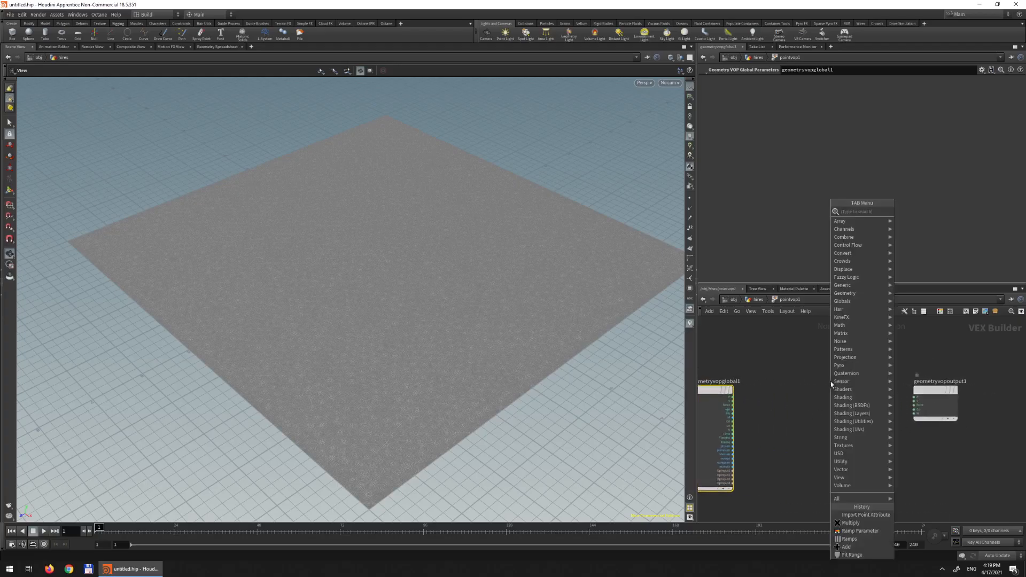
text(disp)
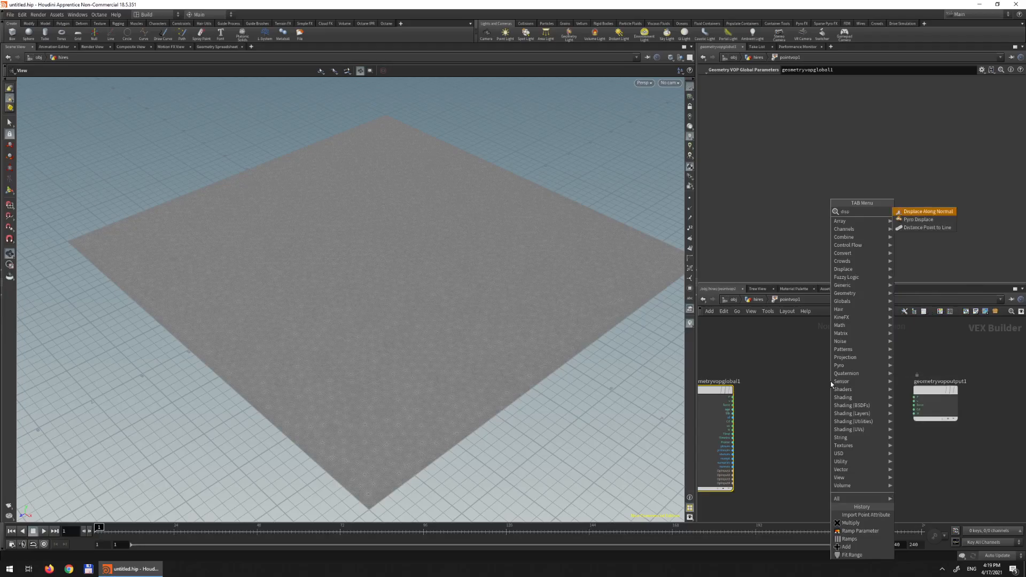
key(Return)
click(845, 390)
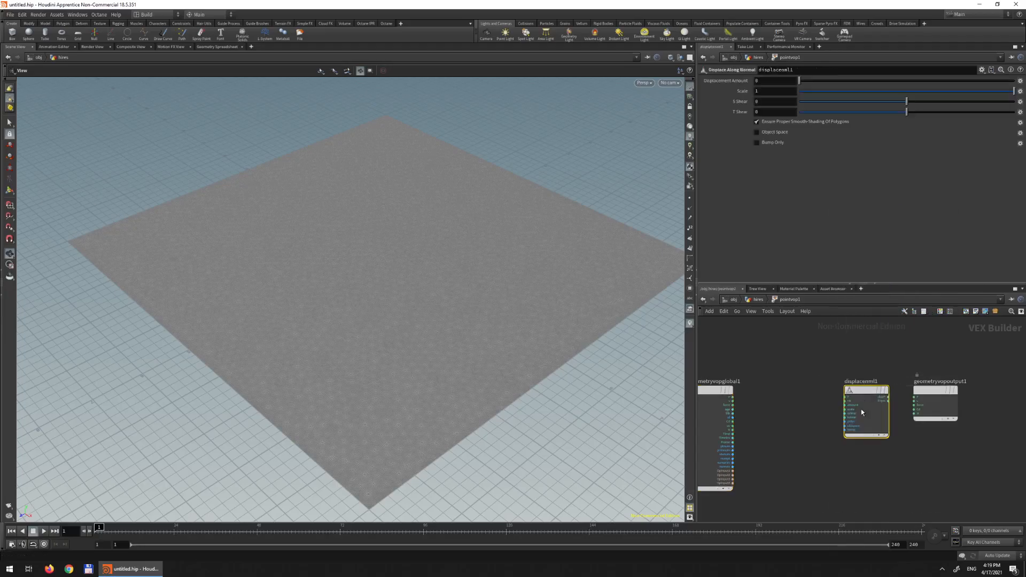
drag(733, 397, 846, 397)
drag(732, 429, 936, 394)
- Add a Unified Noise - Static node below the wires, between the global parameters and the Displace Along Normal node
scroll(822, 366, down, 3)
mouse_move(822, 365)
middle_down()
mouse_move(835, 426)
mouse_move(818, 353)
middle_up()
drag(759, 374, 725, 376)
key(Tab)
mouse_move(789, 431)
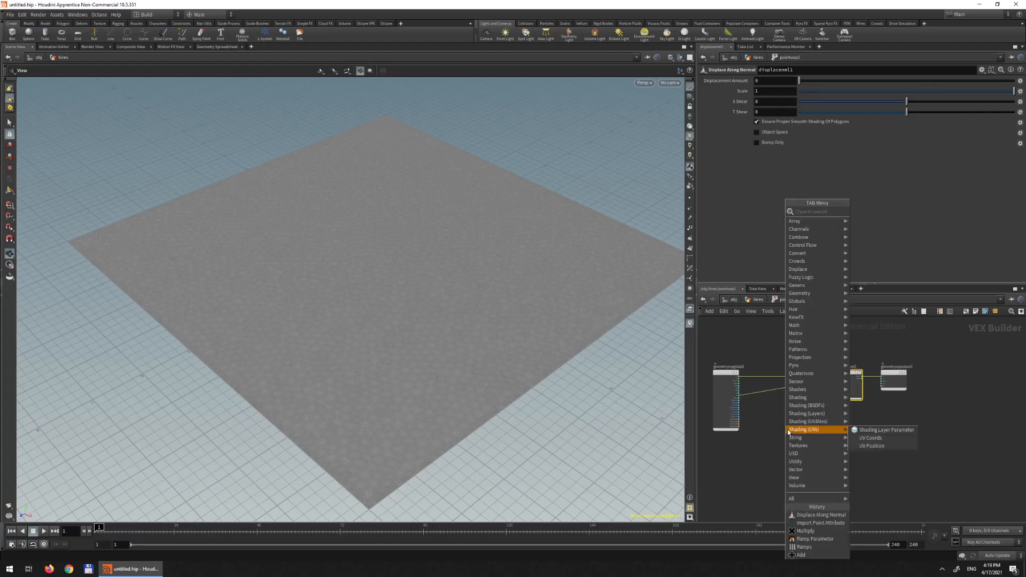
text(np)
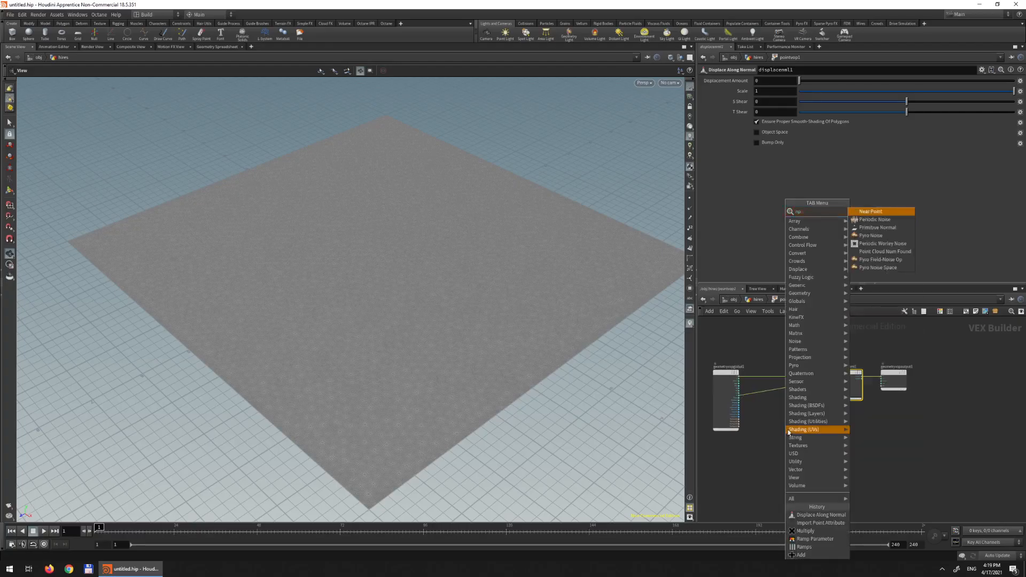
key(BackSpace)
text(oise)
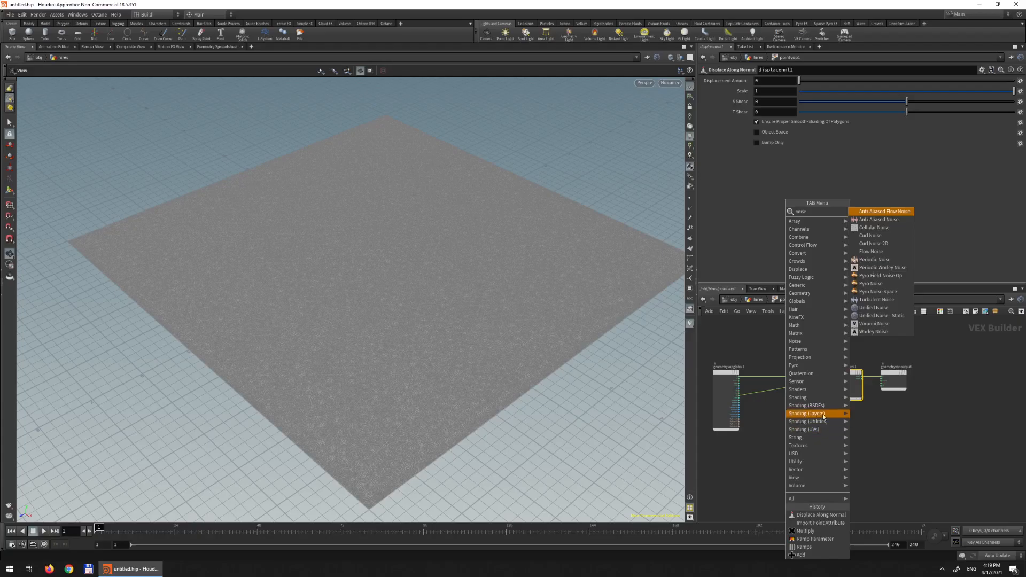
click(882, 316)
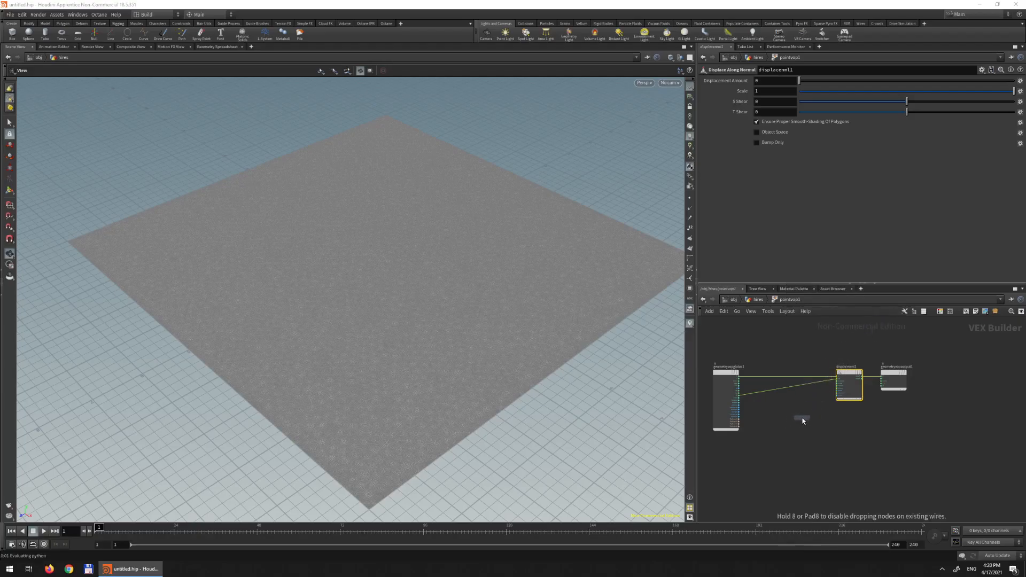
click(802, 419)
drag(798, 420, 787, 427)
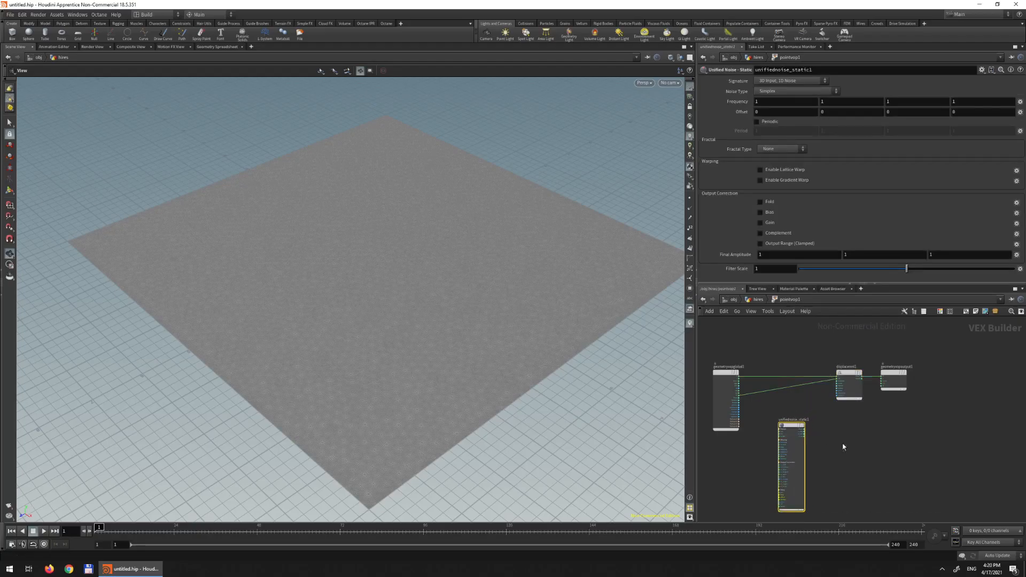
scroll(852, 448, up, 4)
scroll(800, 431, down, 4)
scroll(818, 426, up, 3)
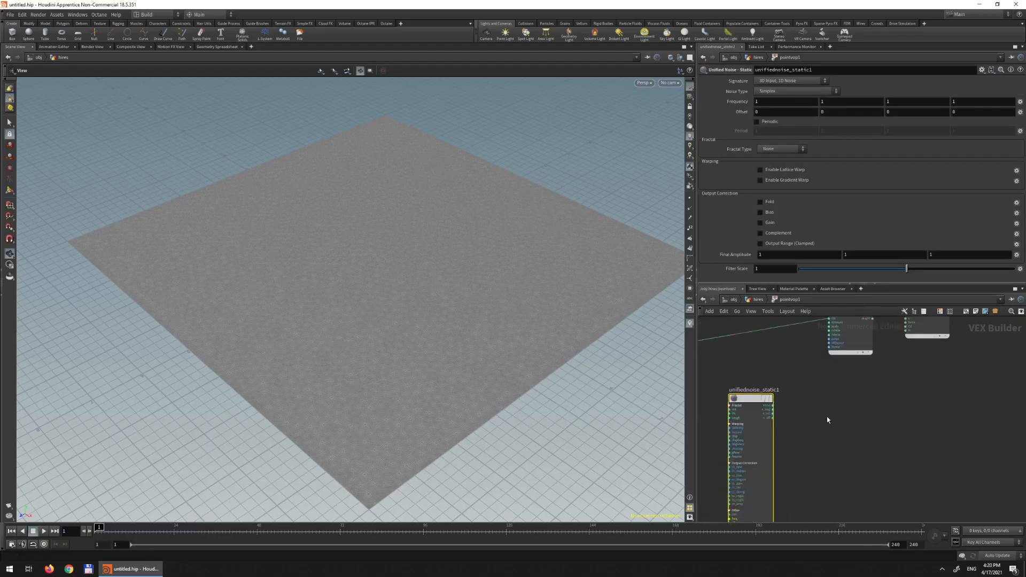
- Connect the global P output to the Unified Noise node's position input and reposition the noise node slightly
click(736, 322)
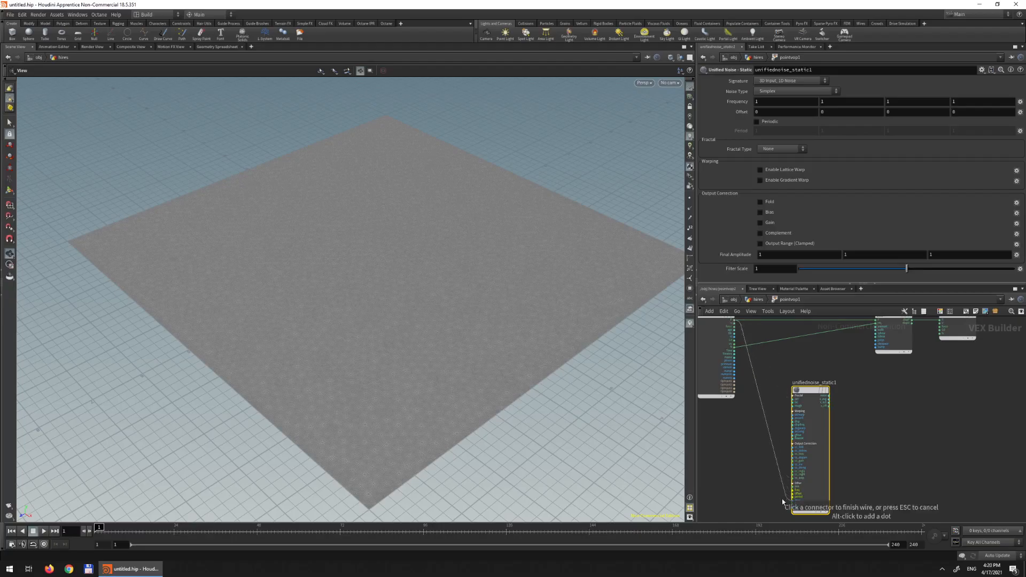
click(793, 486)
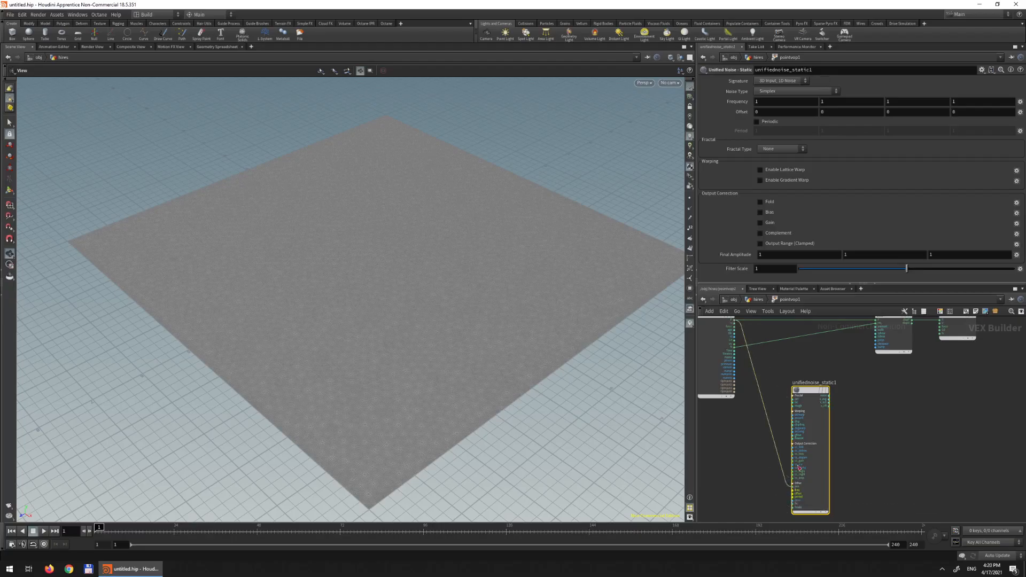
drag(806, 397, 798, 396)
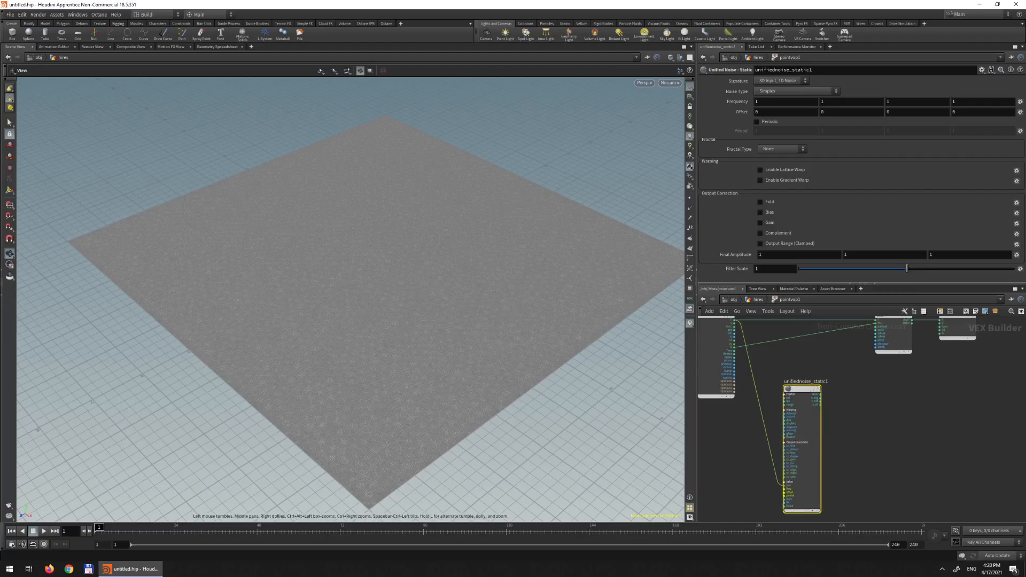
drag(815, 394, 816, 387)
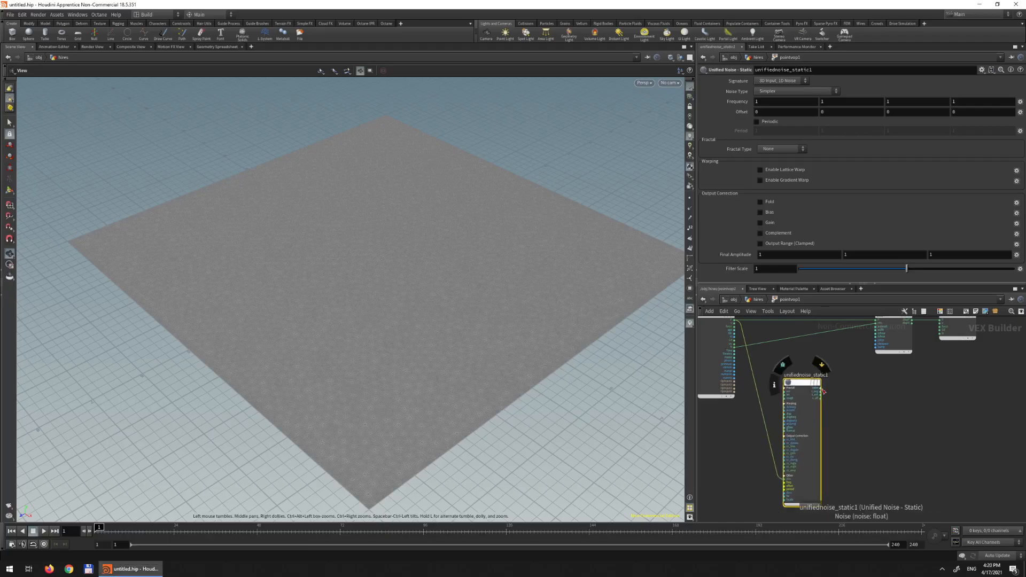
click(822, 390)
click(942, 335)
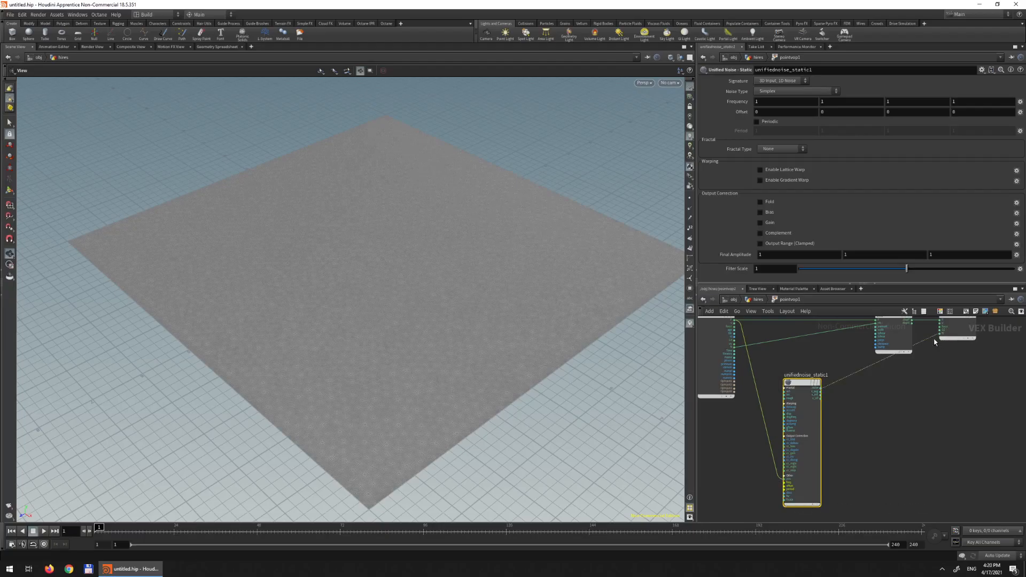
click(939, 335)
key(Escape)
key(y)
drag(926, 336, 932, 352)
- Connect the noise output to the geometry output's Cd input and to the Displace Along Normal node's amount input
drag(821, 389, 947, 357)
drag(440, 264, 568, 300)
middle_drag(964, 409, 952, 432)
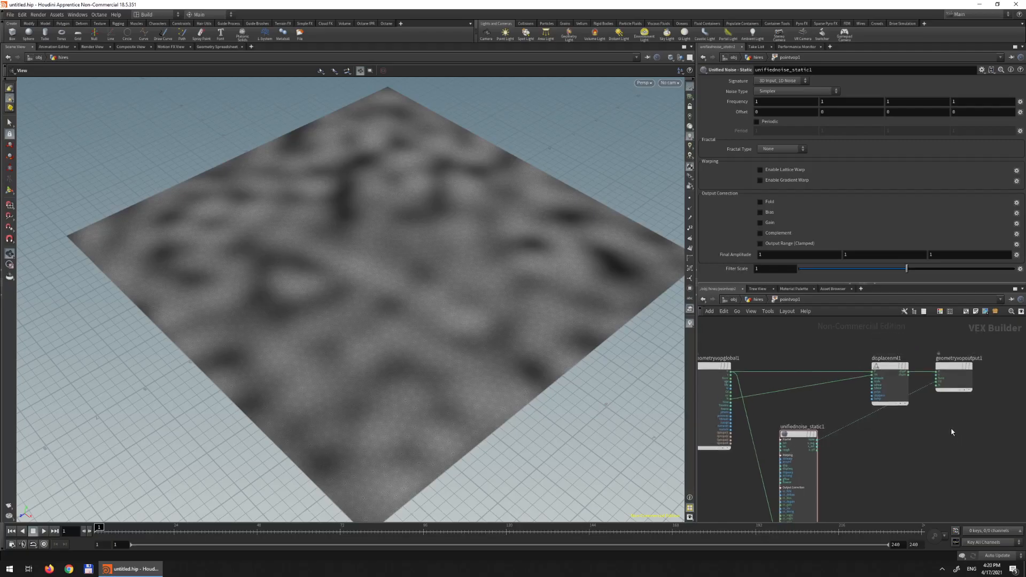
scroll(953, 432, up, 2)
click(760, 449)
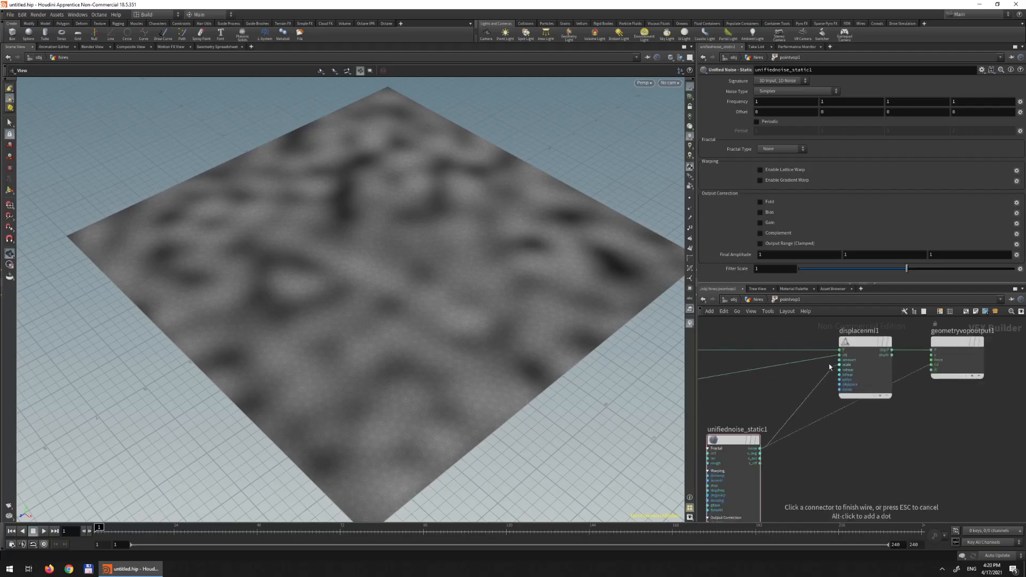
click(840, 360)
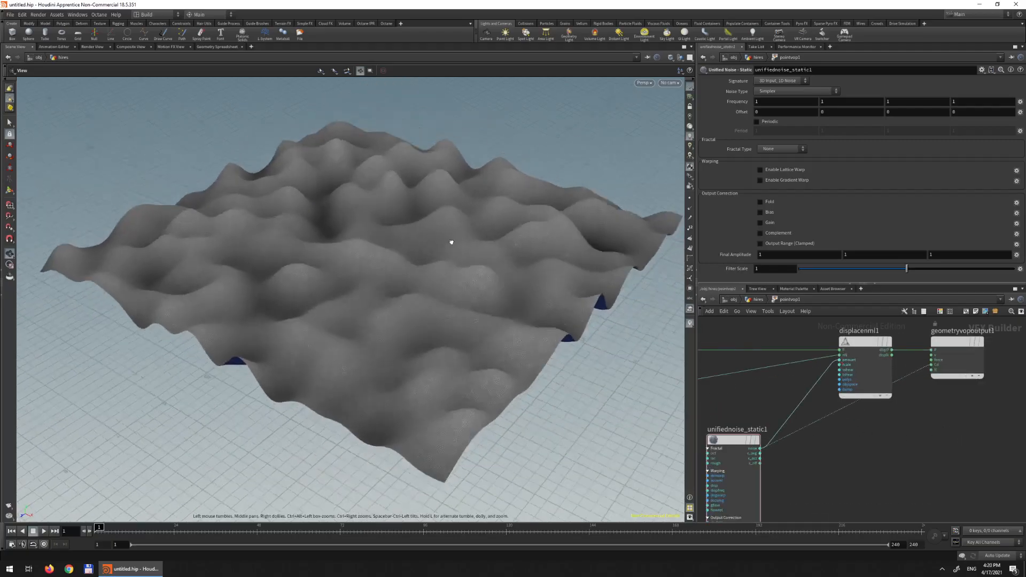
- Set the Unified Noise node's noise type to Worley/Cellular F2-F1 and inspect the displaced surface
click(744, 440)
scroll(773, 374, down, 2)
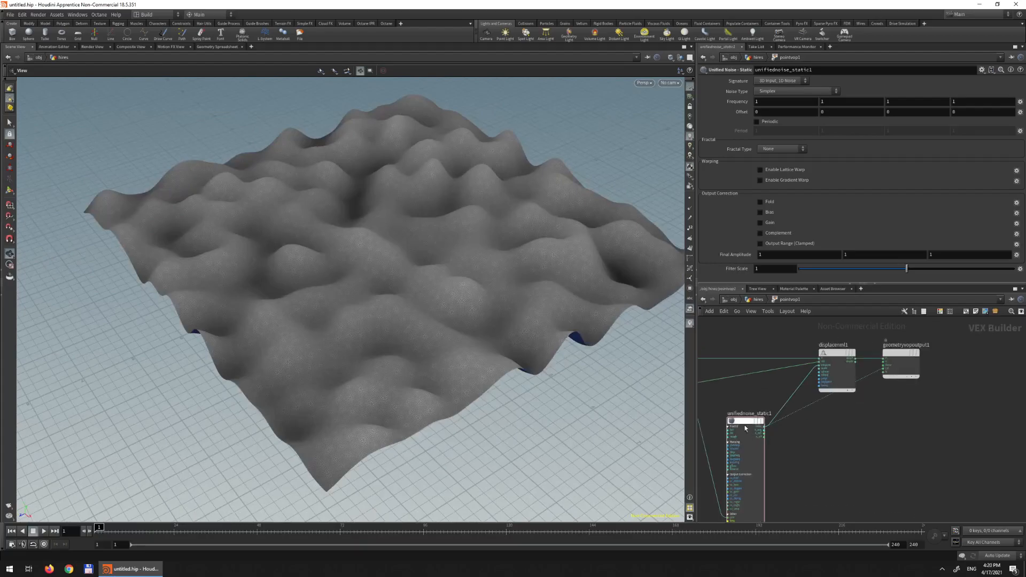
click(776, 91)
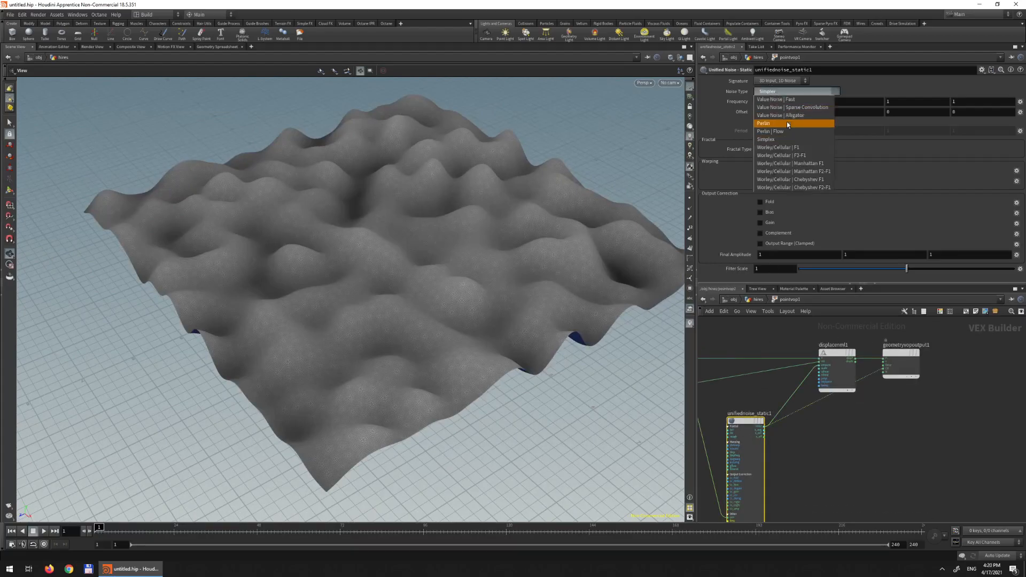
click(781, 155)
drag(355, 259, 406, 266)
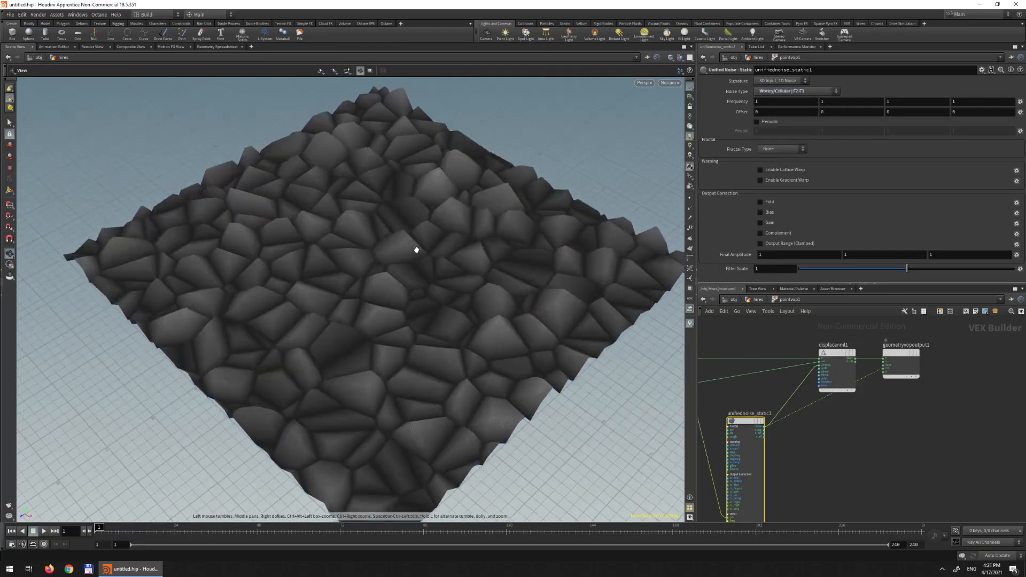
scroll(417, 249, up, 2)
scroll(415, 250, down, 3)
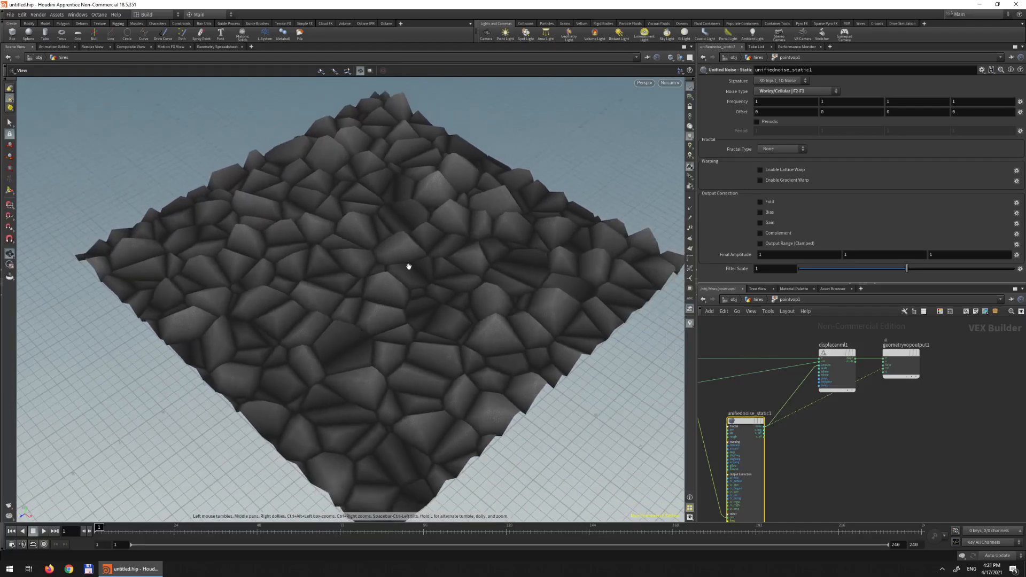
drag(441, 303, 445, 327)
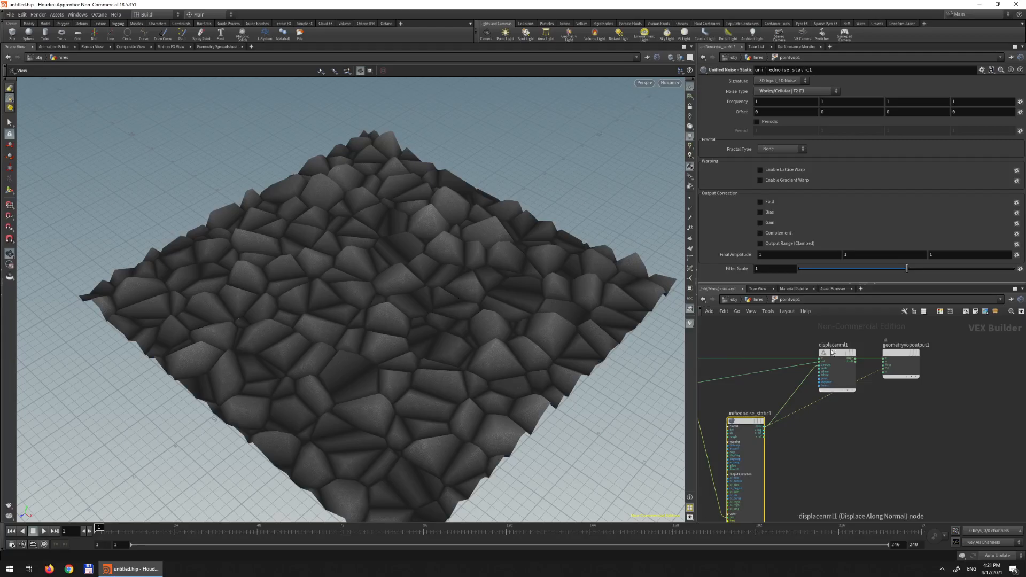
- Make the noise periodic and set its first three frequency values to 0.5
click(757, 122)
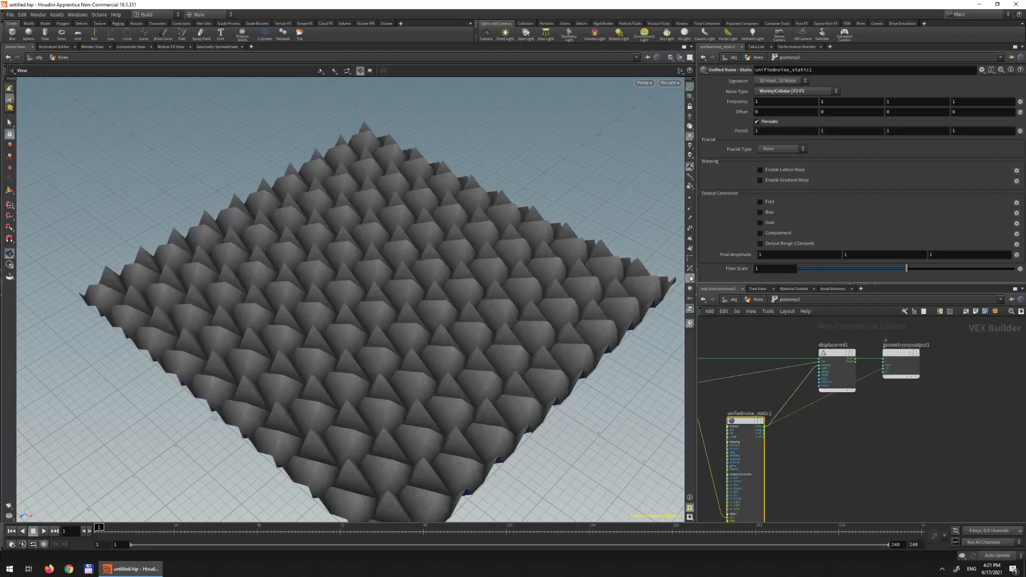
drag(314, 268, 393, 290)
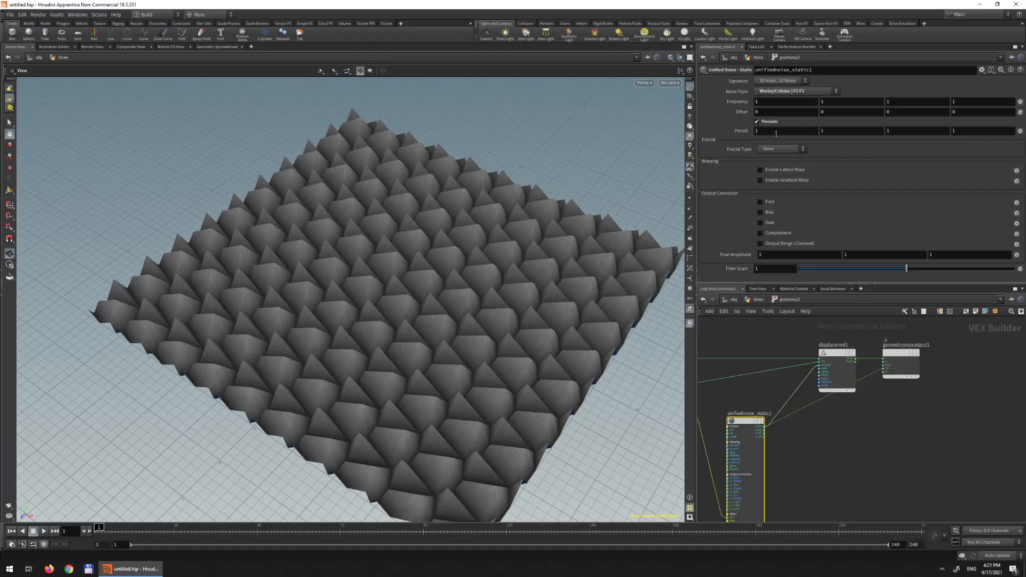
click(771, 100)
text(0.5)
key(Tab)
text(0.5)
key(Tab)
text(0.5)
key(Return)
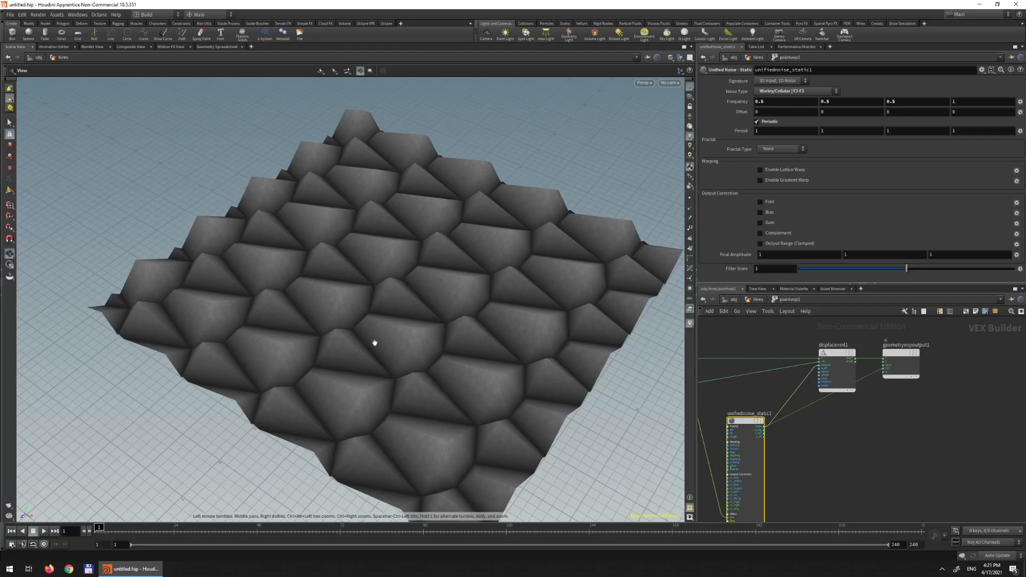
- Set the Unified Noise node's first three period values to 5 and inspect the displaced surface
click(769, 132)
double_click(775, 101)
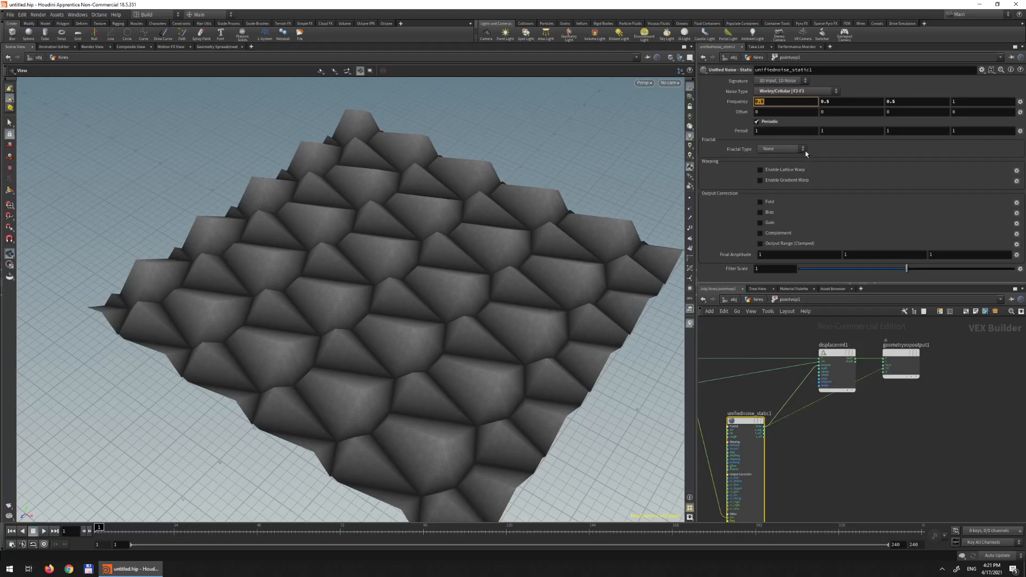
click(771, 131)
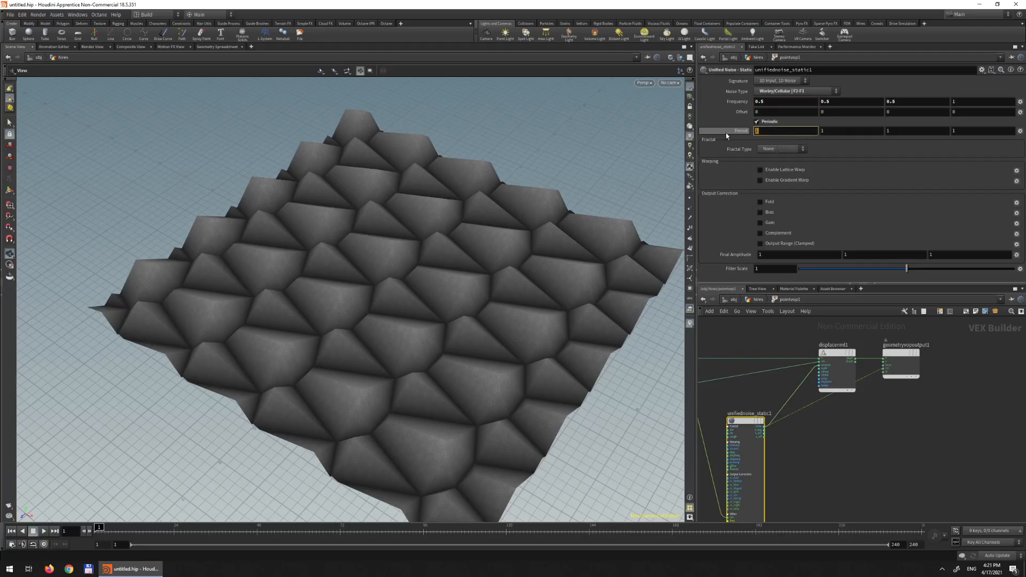
text(5)
key(Tab)
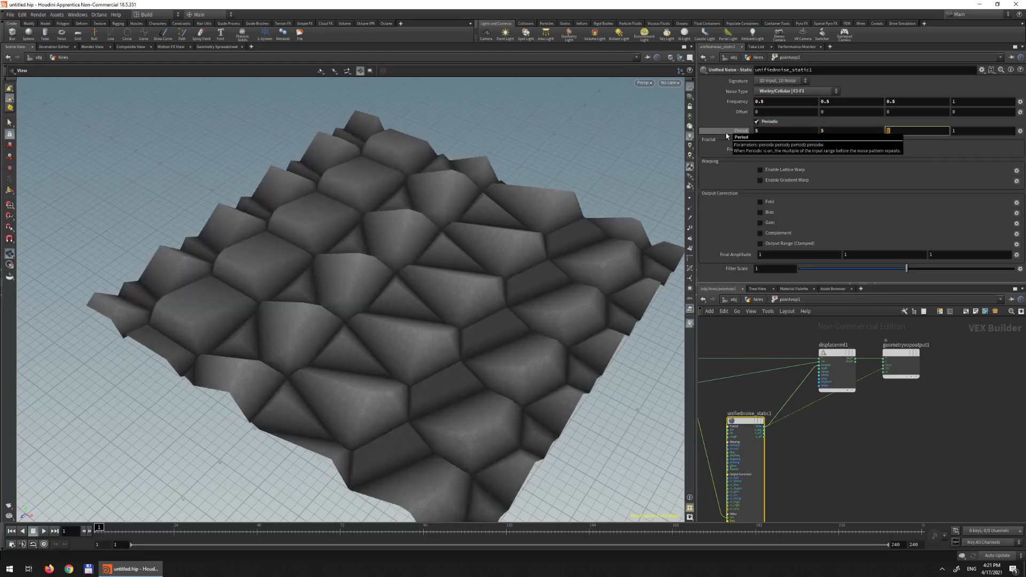
text(5)
key(Tab)
text(5)
drag(401, 202, 430, 278)
drag(472, 190, 544, 277)
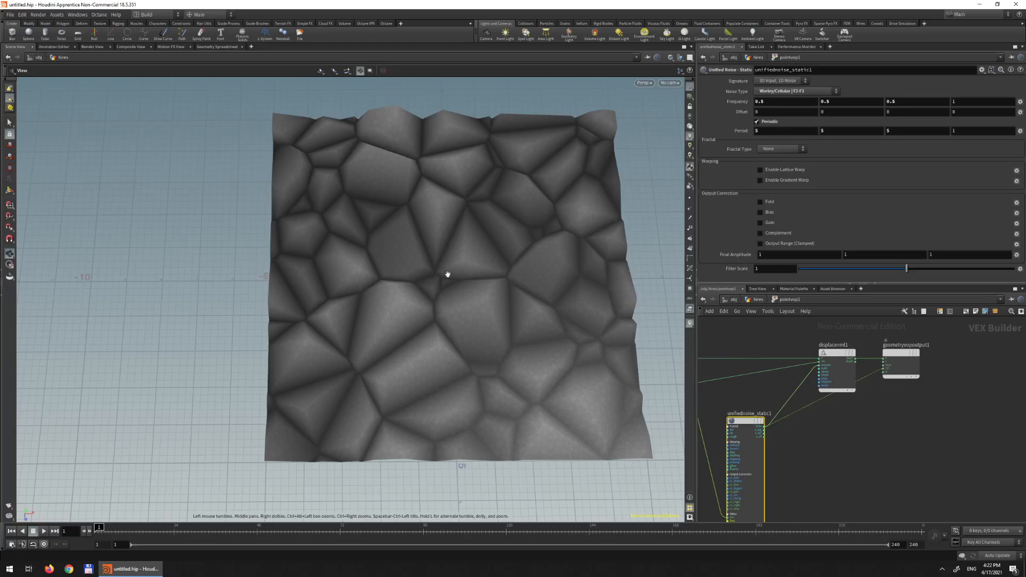
drag(470, 452, 364, 328)
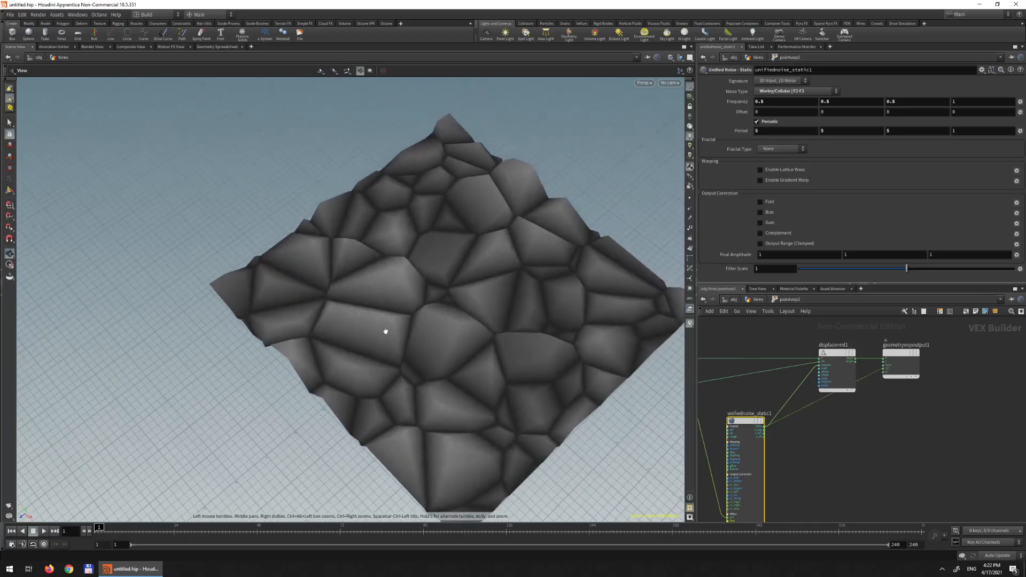
drag(410, 292, 651, 170)
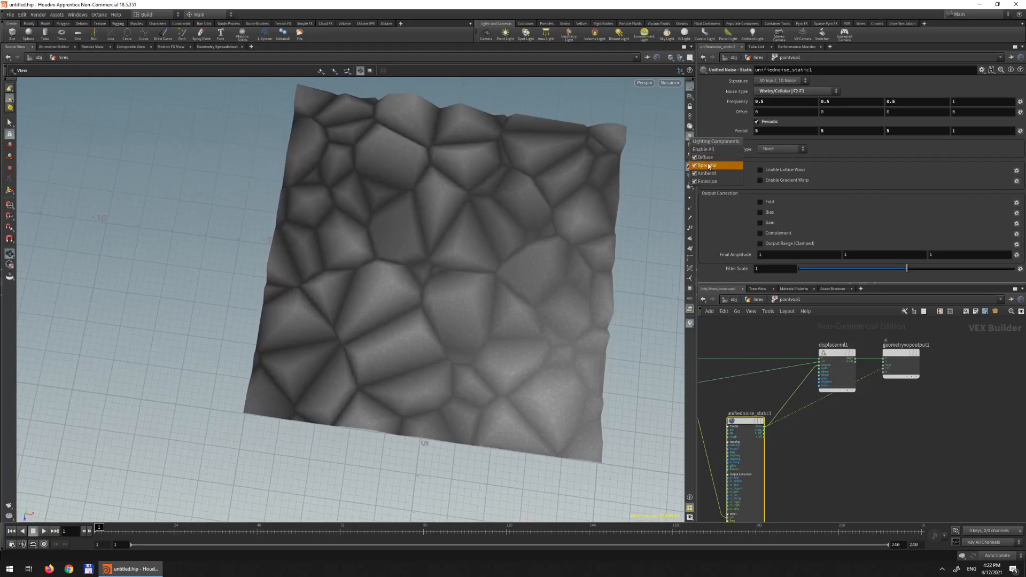
drag(588, 214, 412, 291)
scroll(411, 291, up, 5)
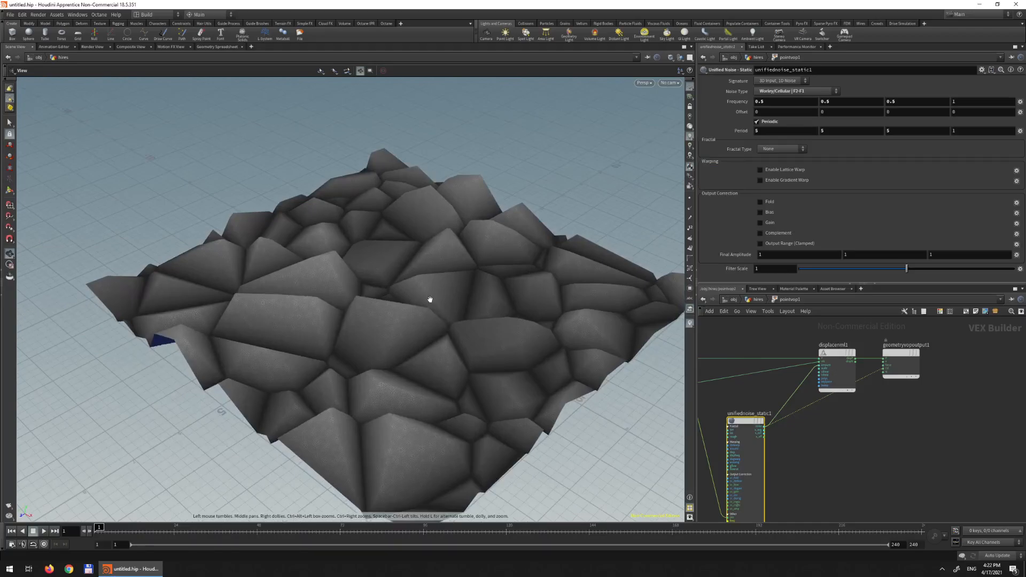
- Space the nodes apart and insert a Fit Range node between the noise output and the Displace Along Normal node's amount input
drag(905, 353, 968, 346)
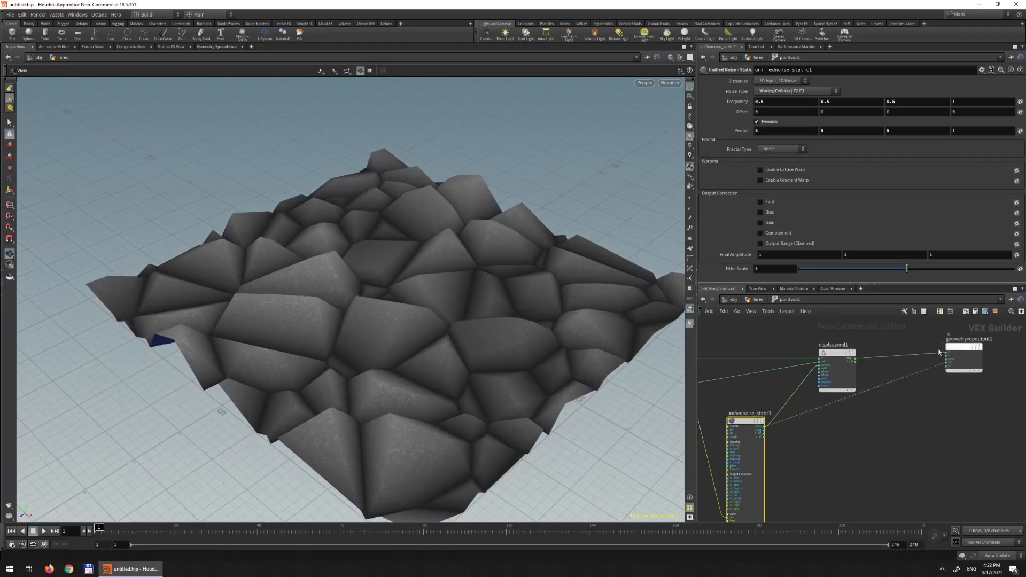
drag(841, 351, 896, 345)
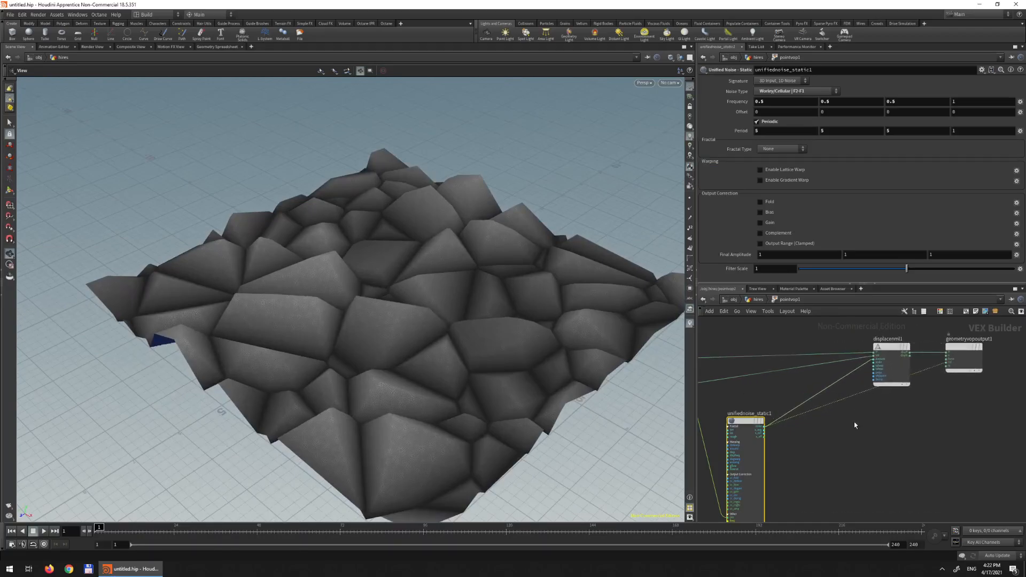
drag(742, 422, 723, 426)
key(Tab)
text(fit)
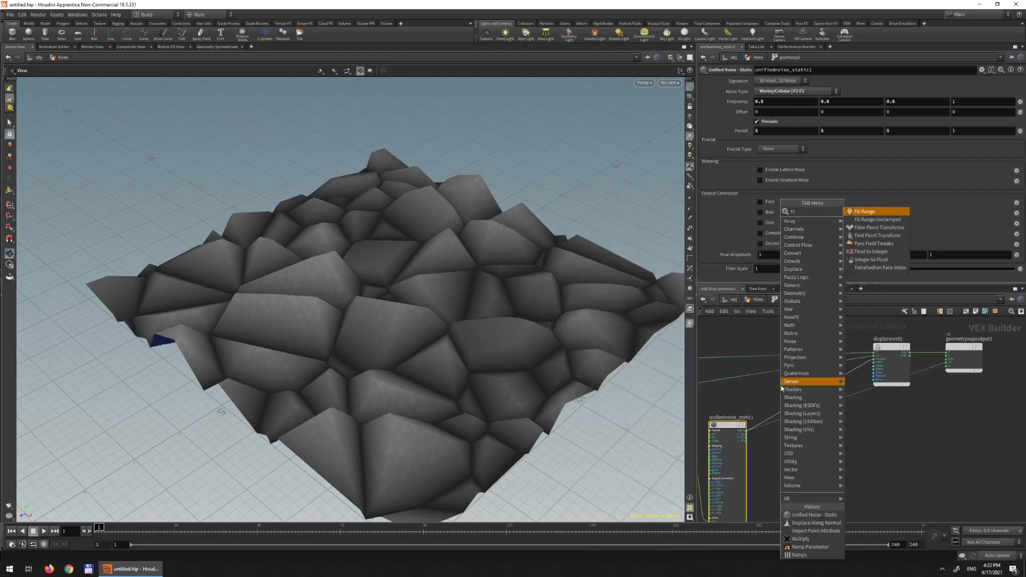
key(Return)
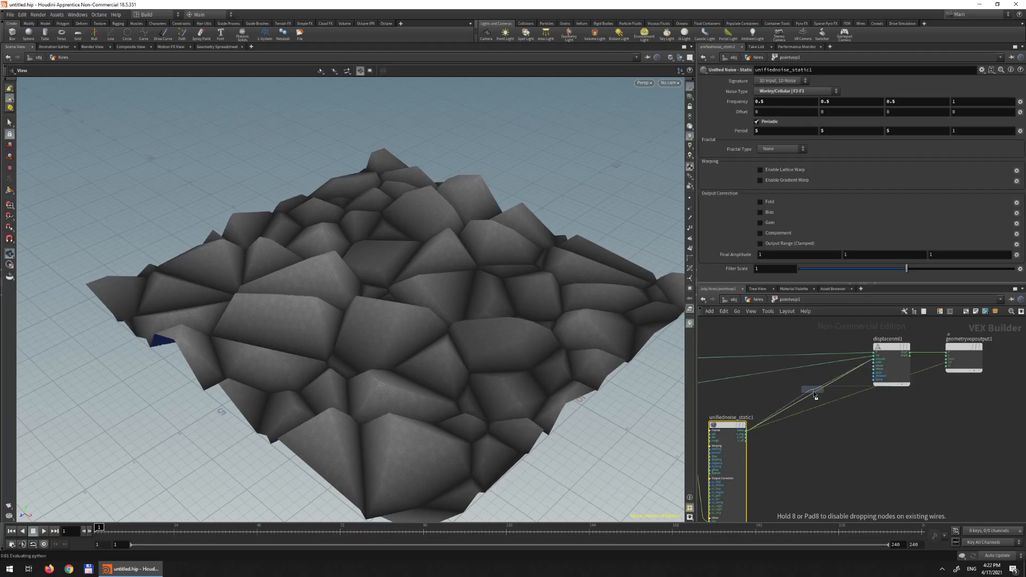
click(813, 394)
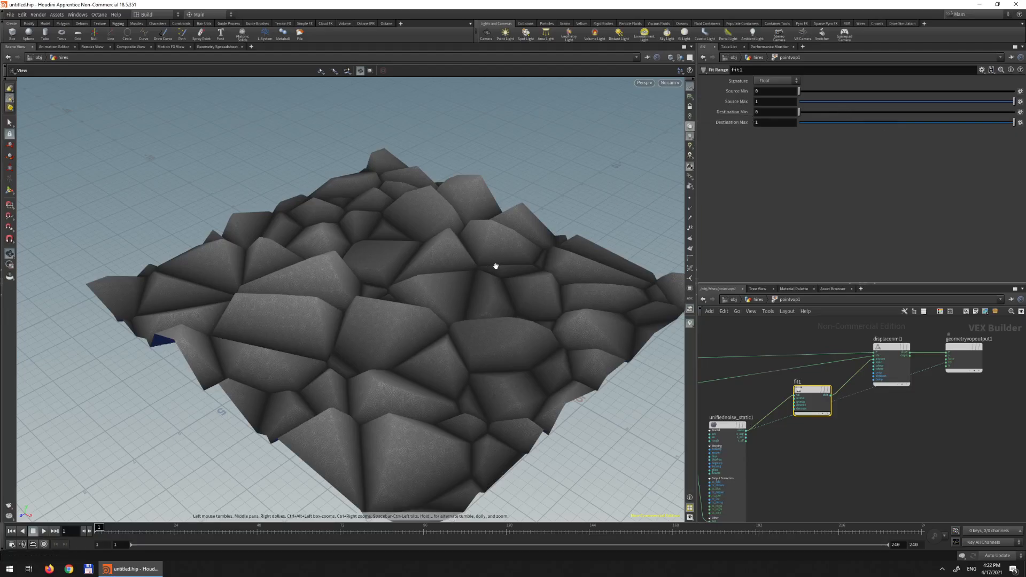
- Try a Source Max of 0.207 and a Destination Max of 0.239 on the Fit Range node, returning Destination Max to 1
drag(496, 266, 567, 251)
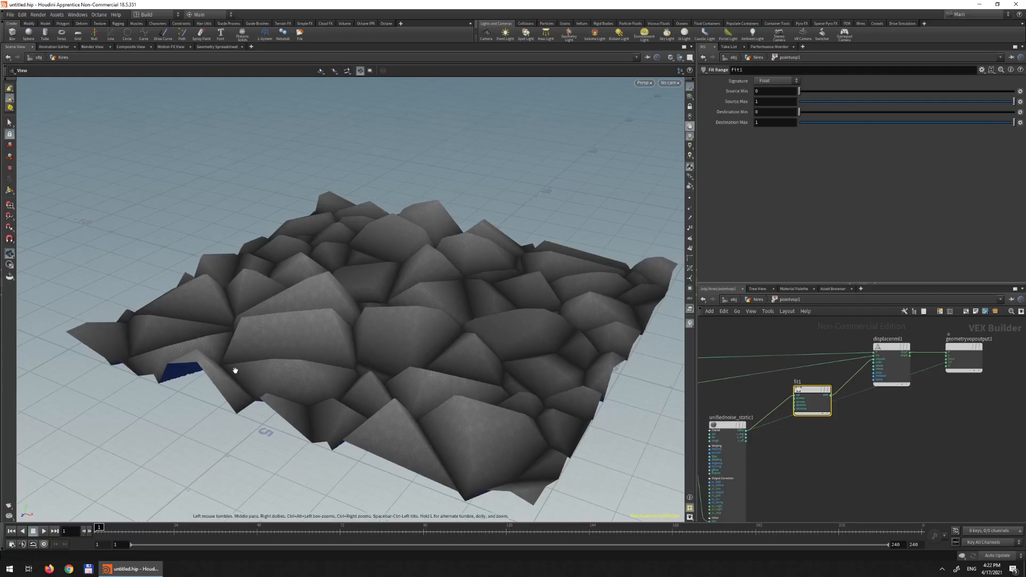
drag(833, 102, 843, 101)
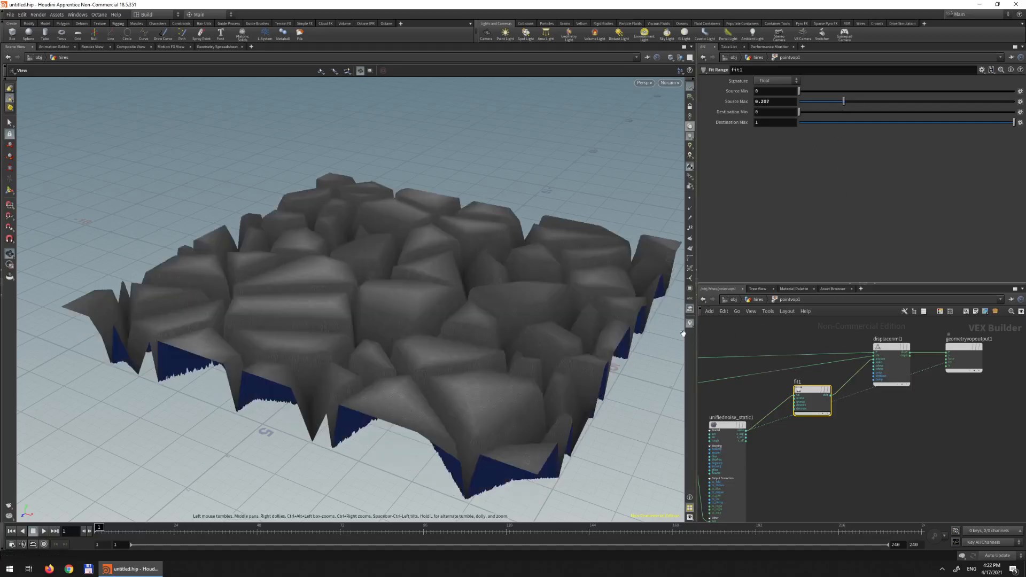
drag(563, 253, 453, 305)
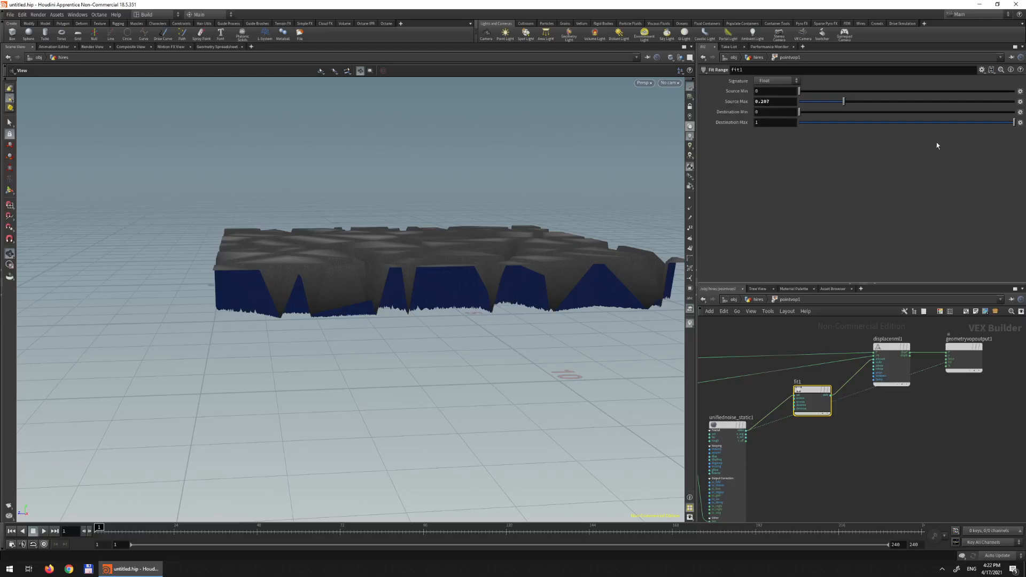
click(851, 124)
drag(492, 252, 469, 248)
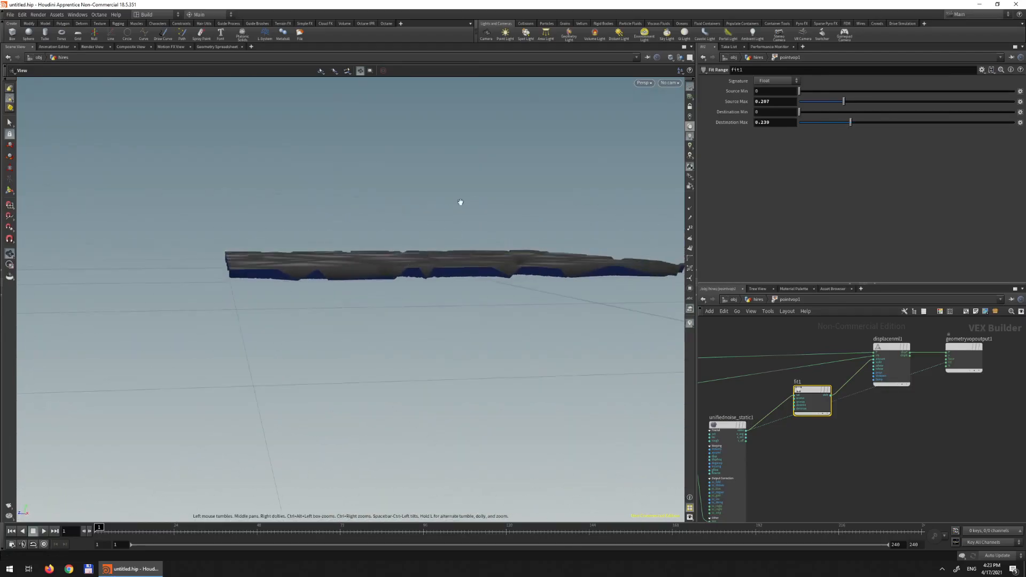
drag(852, 122, 1019, 123)
drag(464, 203, 506, 298)
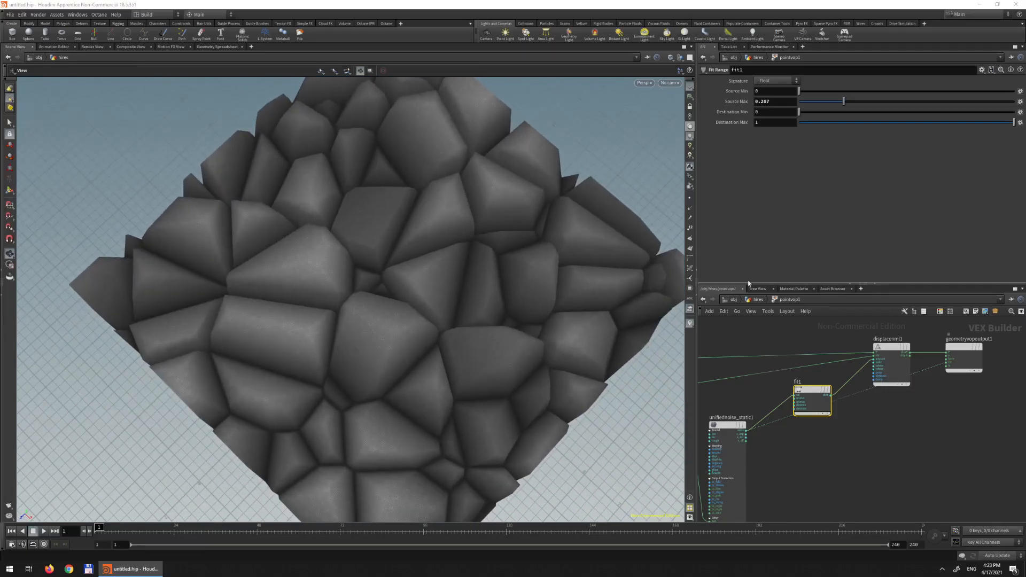
- Set the Fit Range node's Source Max to 0.2 and Destination Min to 0.7, and nudge the node slightly
click(778, 101)
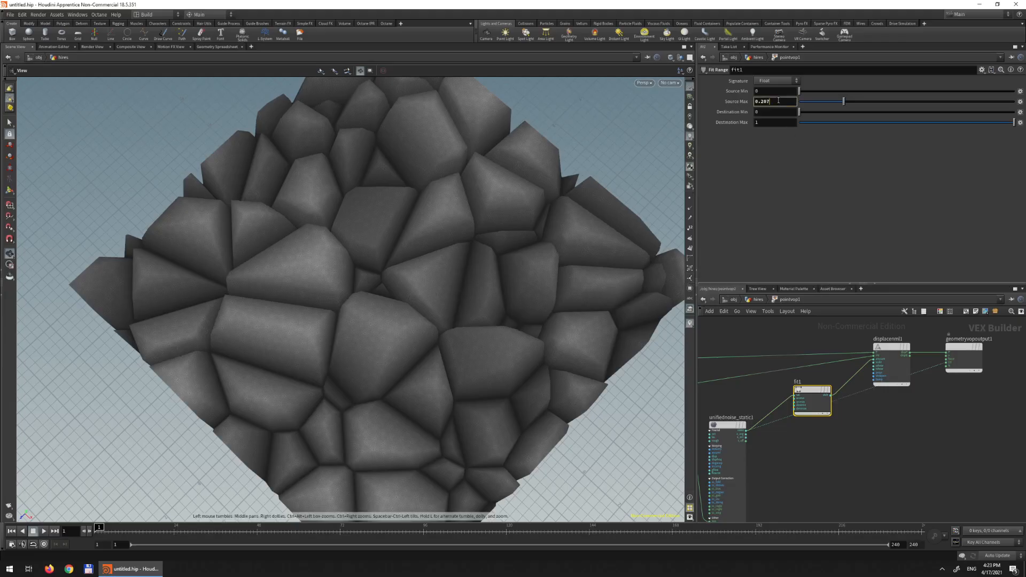
key(BackSpace)
key(Return)
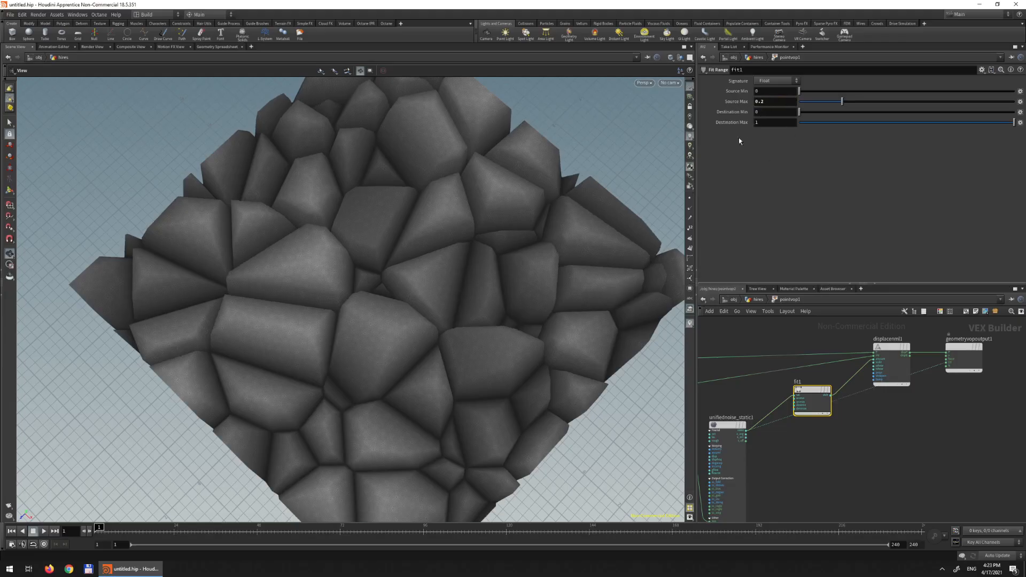
drag(488, 271, 451, 275)
click(769, 111)
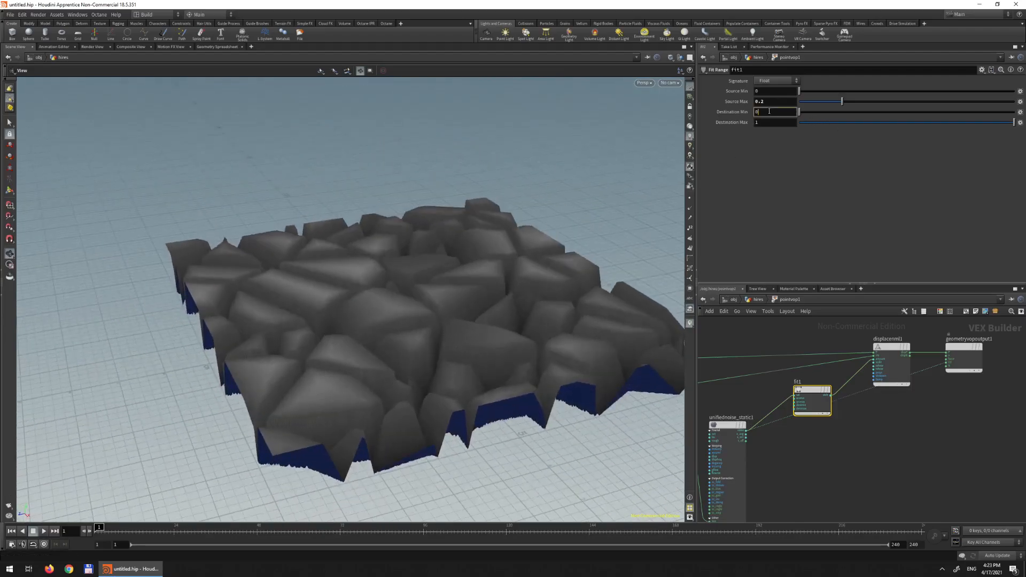
key(Return)
mouse_move(481, 321)
mouse_down()
mouse_move(492, 304)
mouse_move(476, 280)
mouse_move(575, 197)
mouse_move(490, 262)
mouse_move(478, 312)
mouse_up()
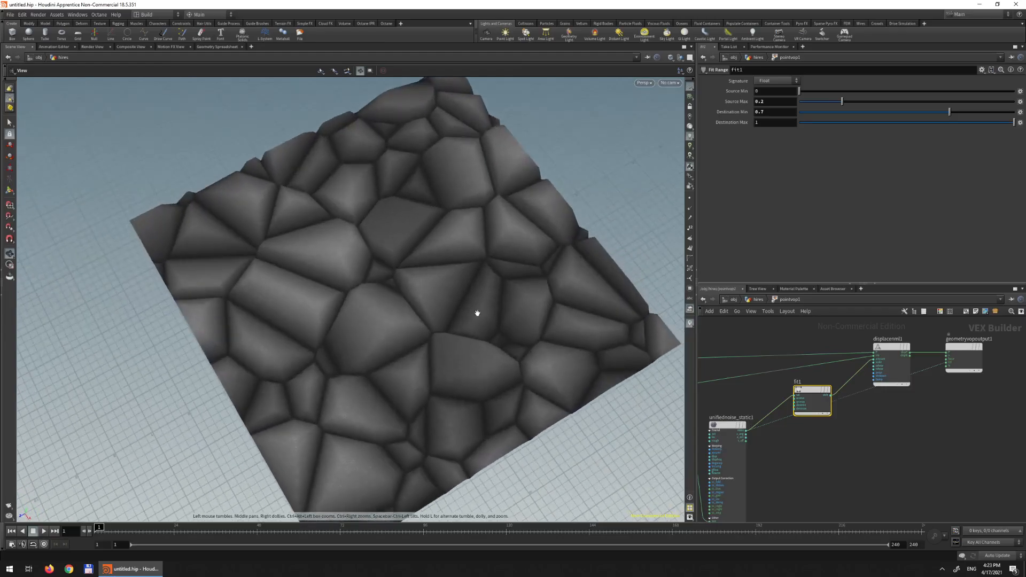
mouse_move(812, 389)
mouse_down()
mouse_move(809, 410)
mouse_move(812, 379)
mouse_up()
drag(443, 252, 513, 267)
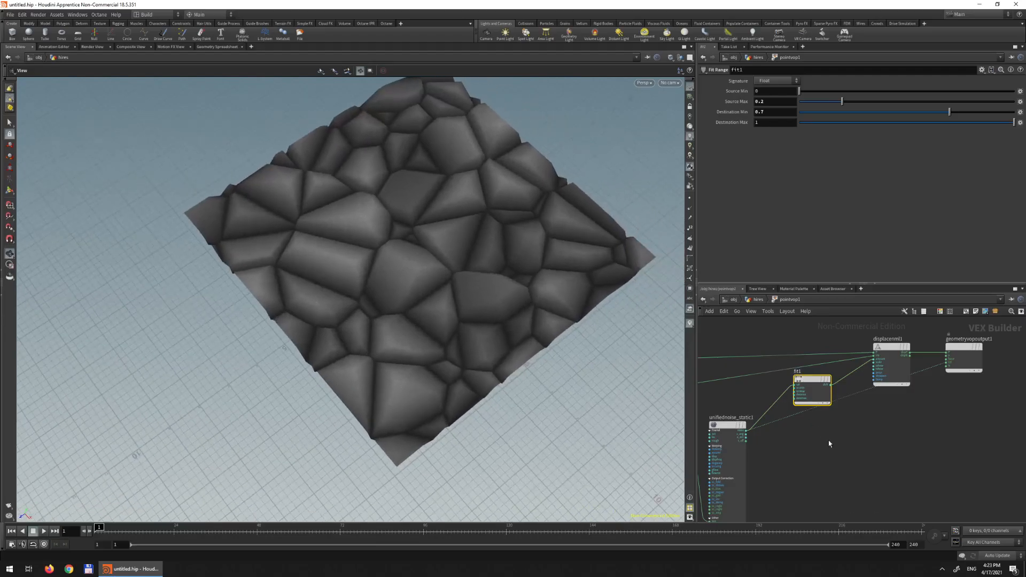
- Set the Unified Noise node's fractal type to Standard (fBm) and inspect the surface detail up close
middle_drag(756, 438, 819, 449)
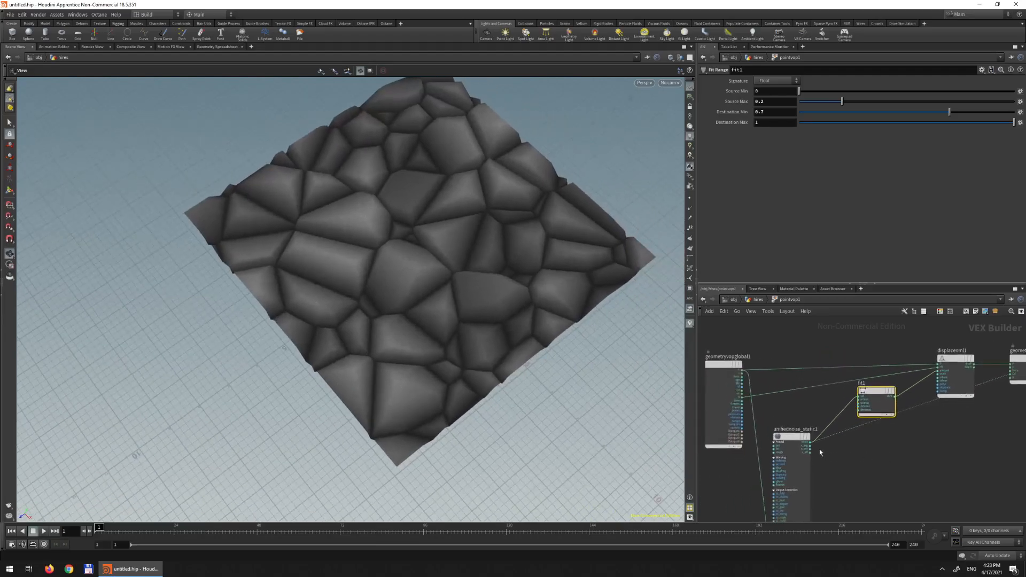
click(788, 438)
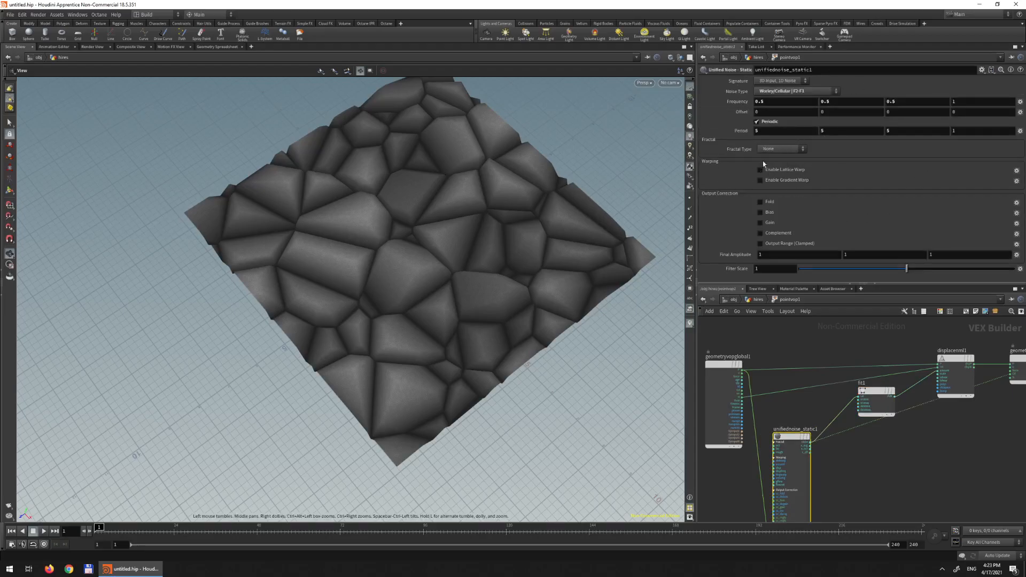
middle_drag(437, 231, 429, 253)
scroll(427, 253, up, 2)
click(781, 153)
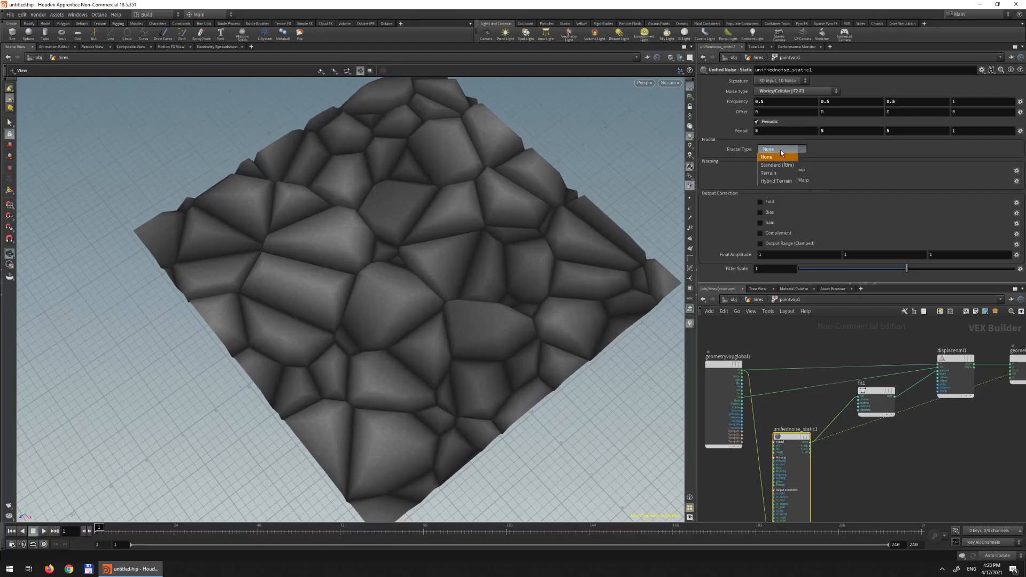
click(780, 170)
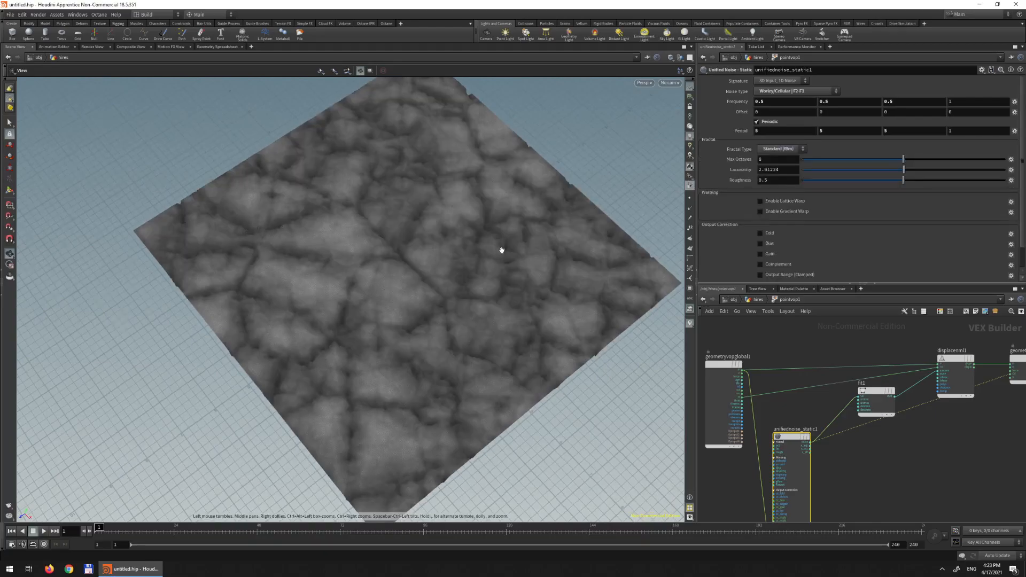
drag(501, 251, 378, 194)
scroll(485, 218, up, 5)
drag(357, 268, 452, 280)
scroll(422, 283, down, 5)
drag(433, 245, 415, 259)
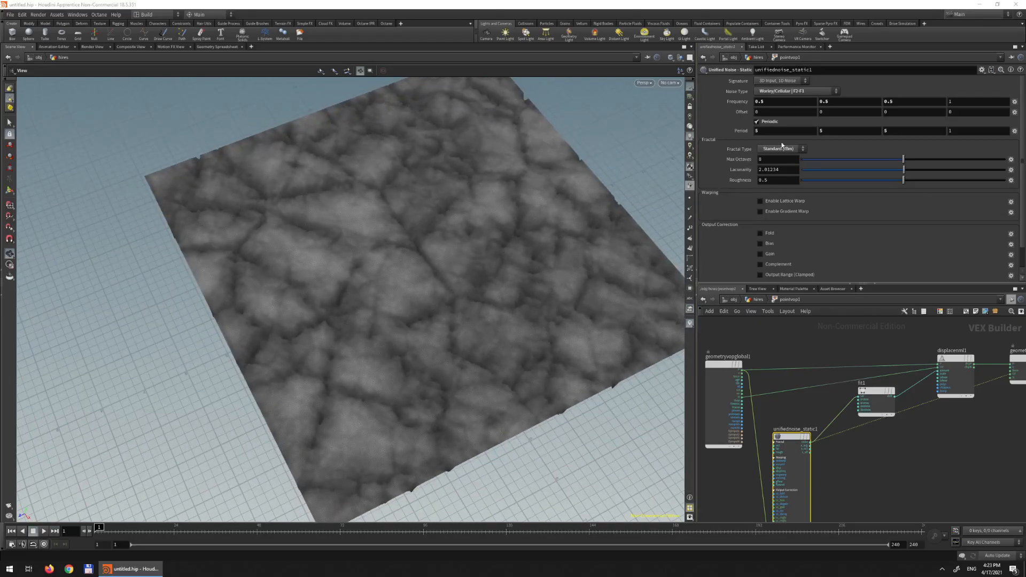
- Try a Max Octaves value of 1.42 and a Lacunarity of about 0.899 on the fractal noise
click(818, 160)
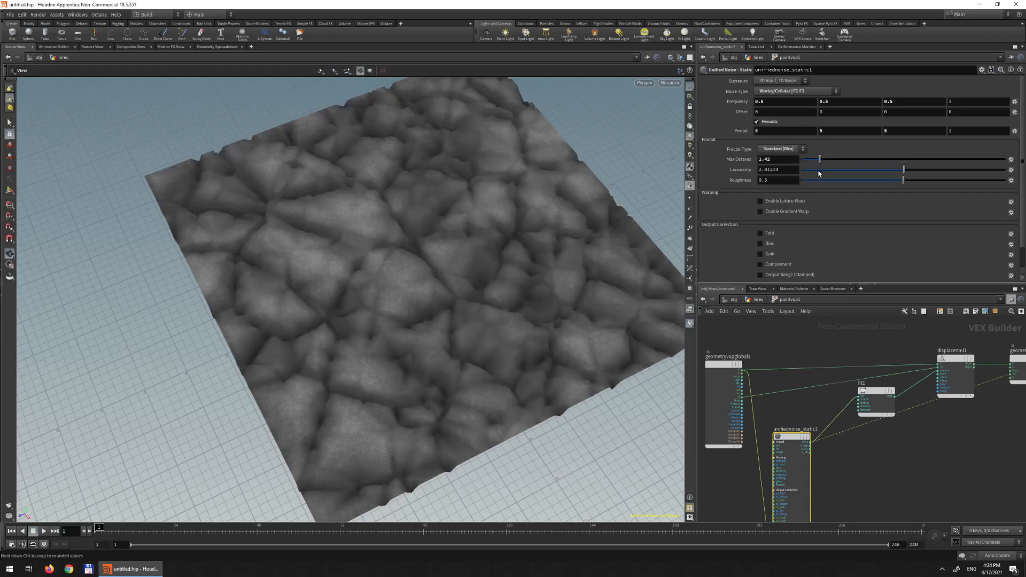
click(822, 172)
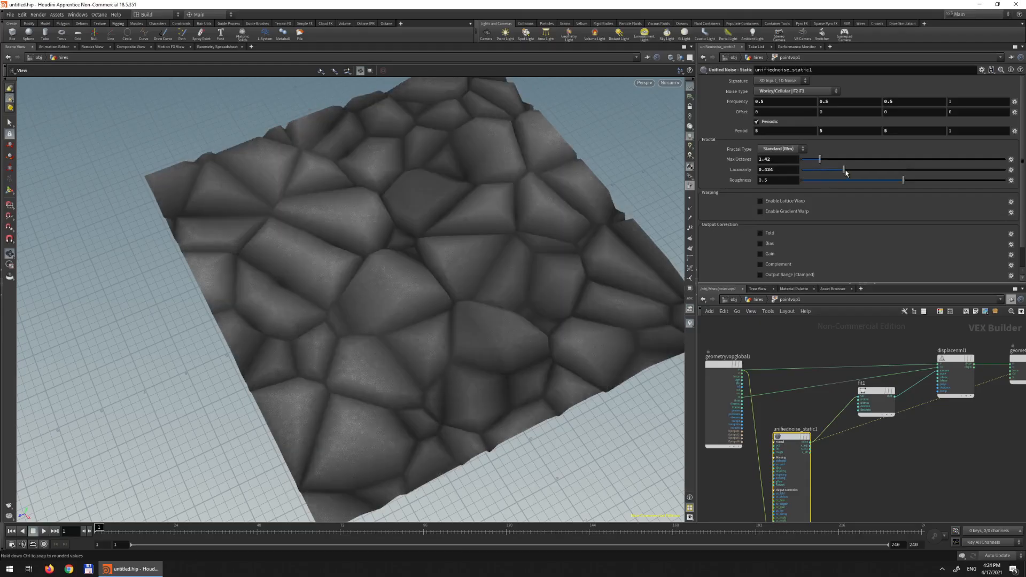
click(845, 171)
drag(847, 172, 848, 171)
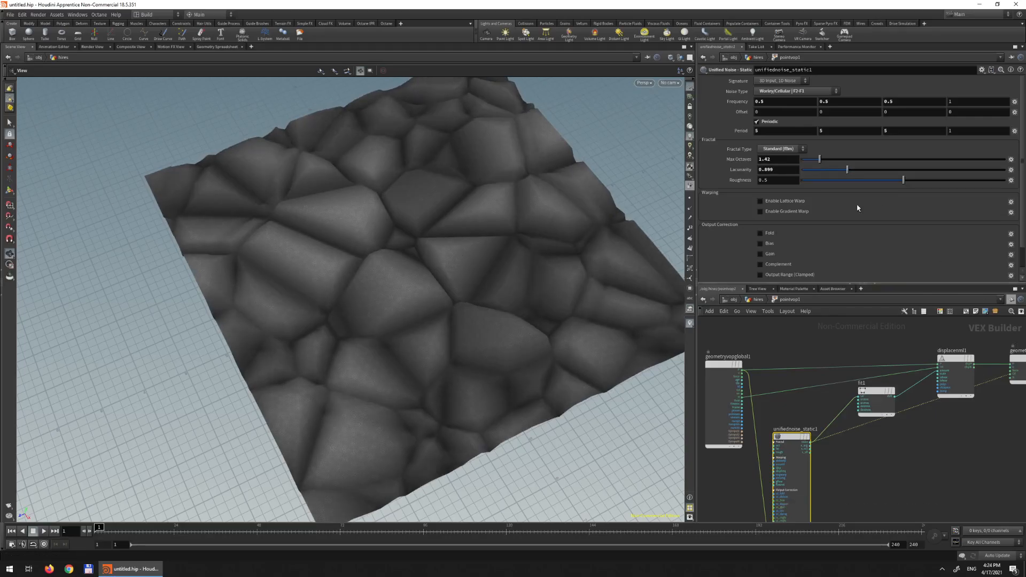
- Set the fractal noise's Roughness to 0.3, Lacunarity to about 1.404 and Max Octaves to about 2.75
mouse_move(848, 170)
mouse_down()
mouse_move(867, 173)
mouse_move(861, 159)
mouse_move(850, 162)
mouse_up()
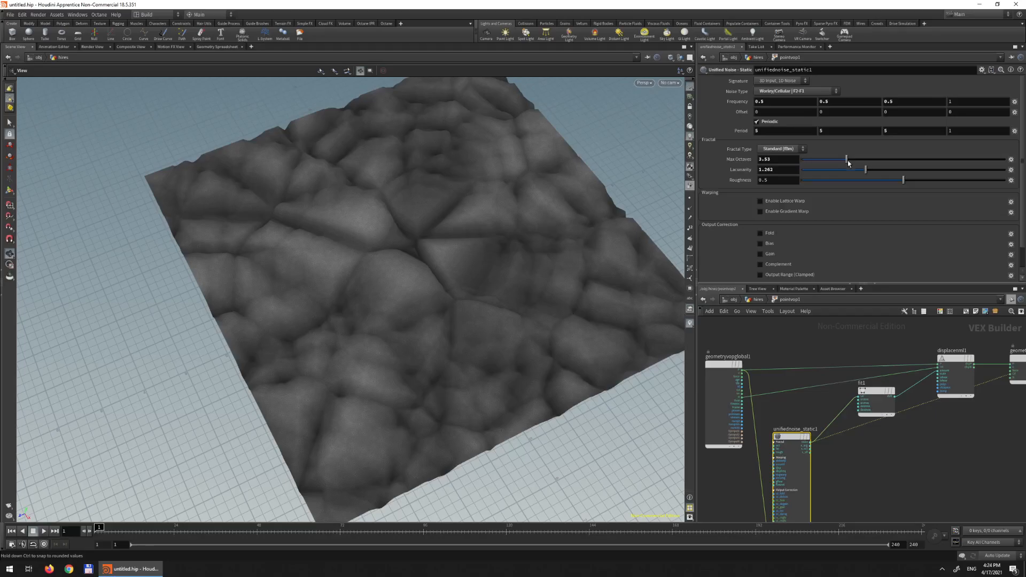
key(BackSpace)
text(3)
key(Return)
drag(536, 226, 545, 207)
drag(866, 170, 874, 168)
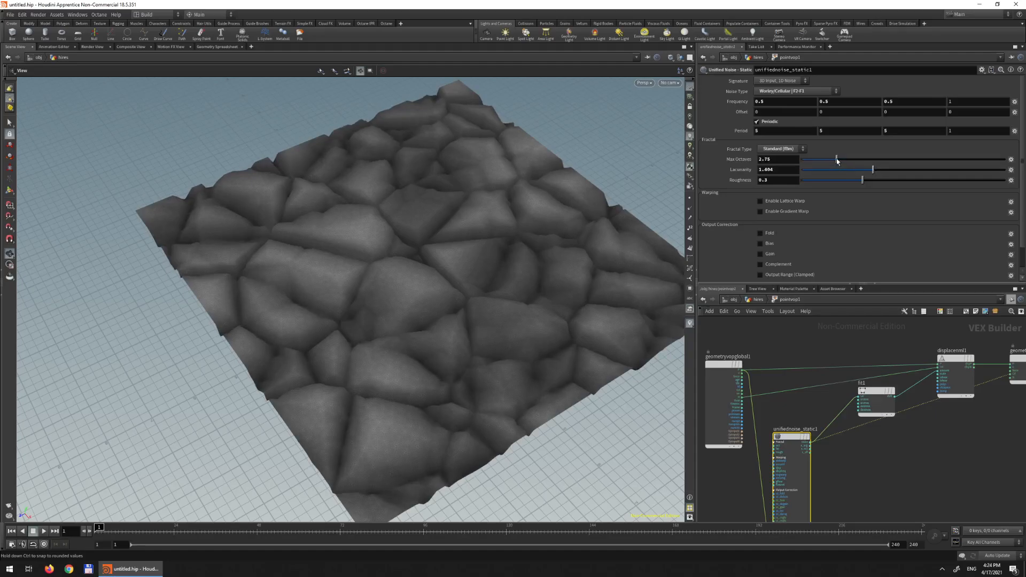
- Check the displaced surface and delete the wire from the noise output to the geometry output's Cd input
drag(532, 244, 485, 274)
scroll(432, 242, up, 10)
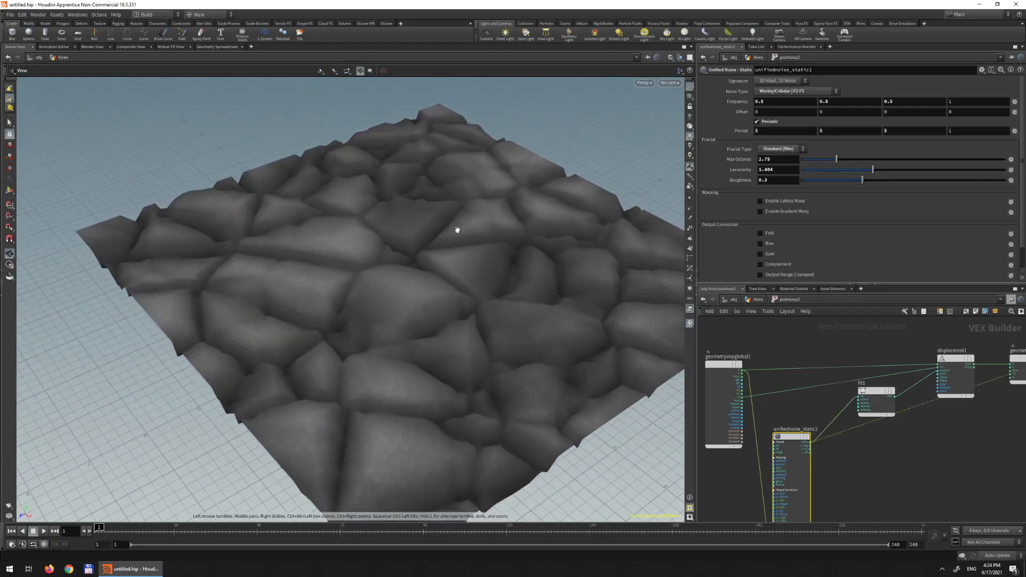
drag(463, 264, 518, 295)
click(922, 405)
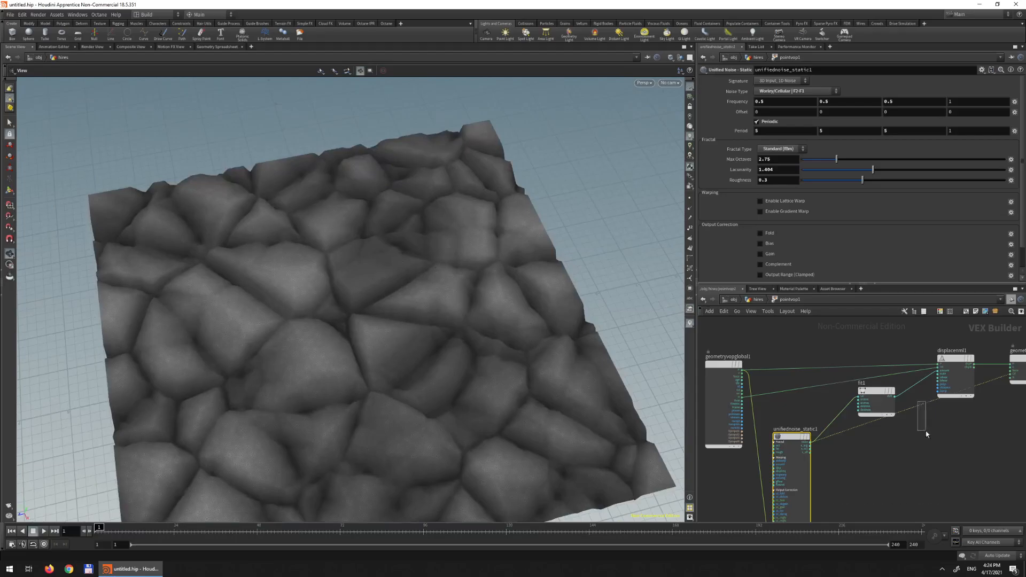
key(Delete)
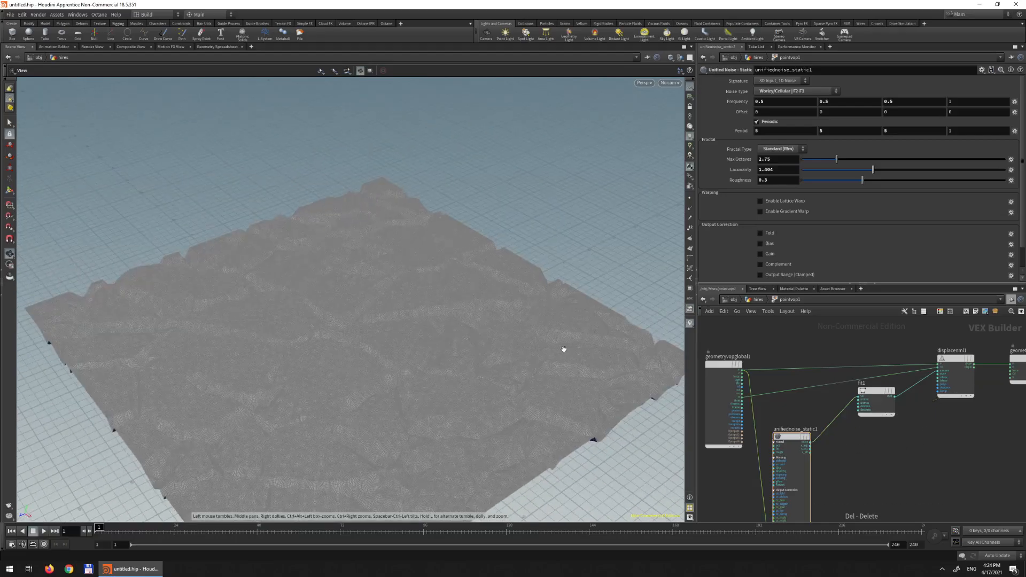
- Add a Ramp Parameter node to the VOP network, placed below and beside the Fit Range node
key(Tab)
text(ramp)
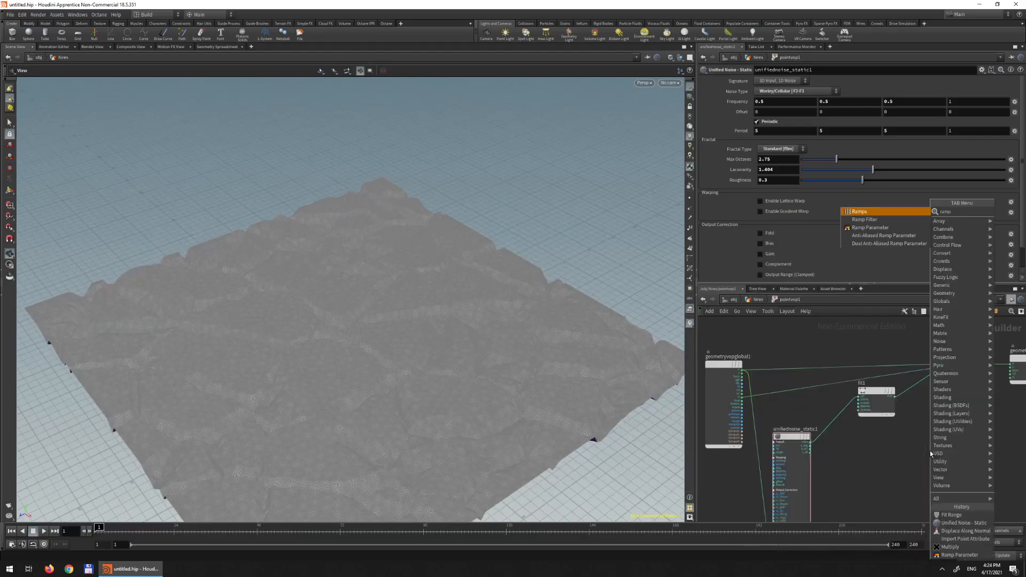
key(Down)
key(Down)
key(Return)
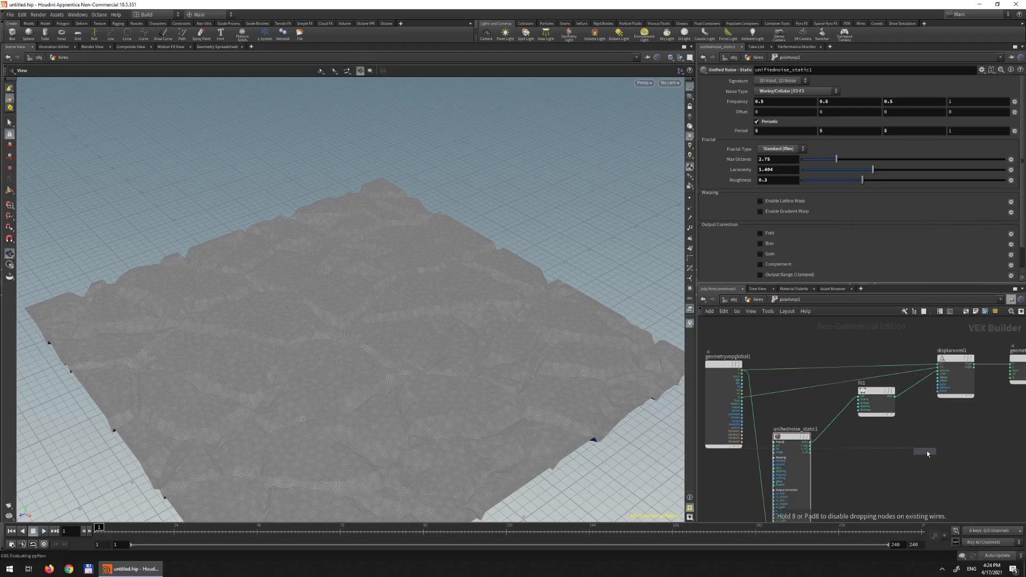
click(919, 442)
- Wire the Unified Noise output into the ramp and the ramp's output into the geometry output's Cd input
click(811, 443)
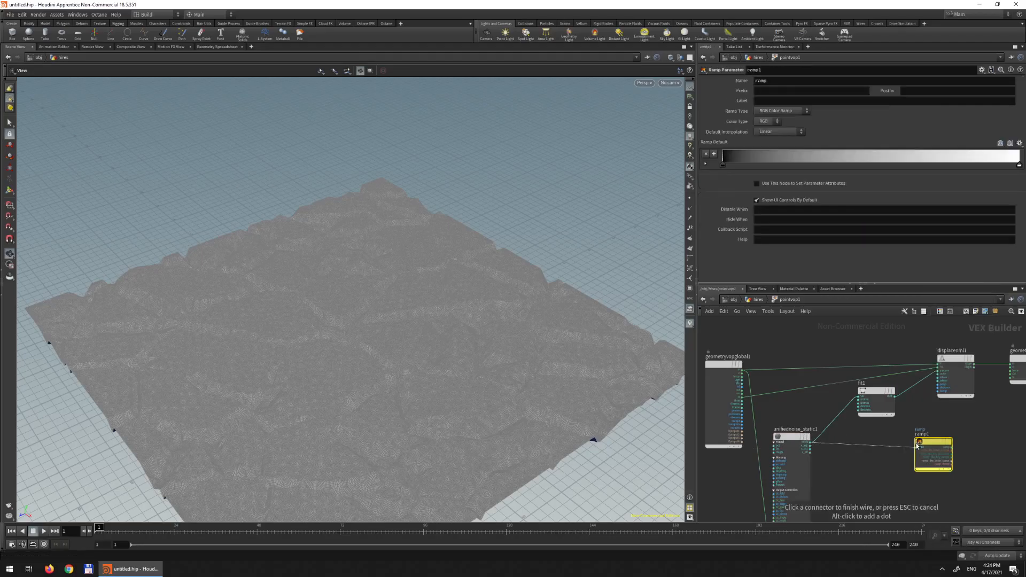
click(953, 445)
click(952, 444)
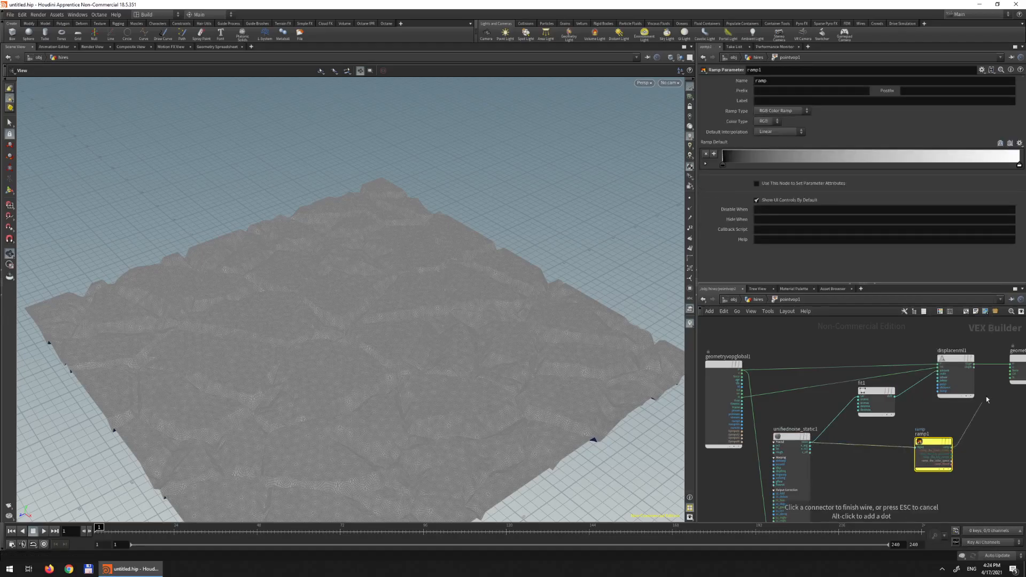
click(1010, 375)
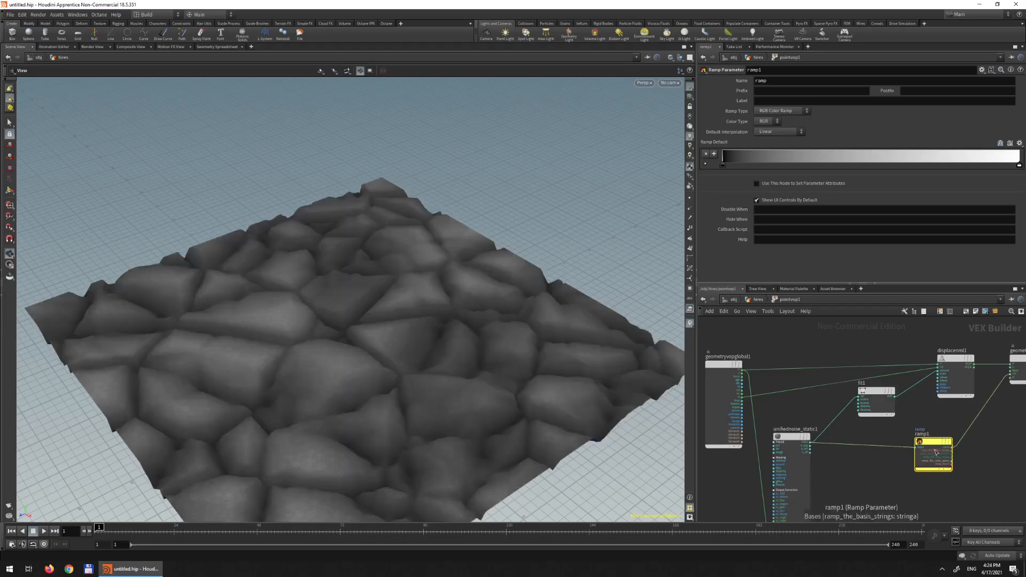
drag(937, 448, 921, 446)
drag(438, 342, 454, 289)
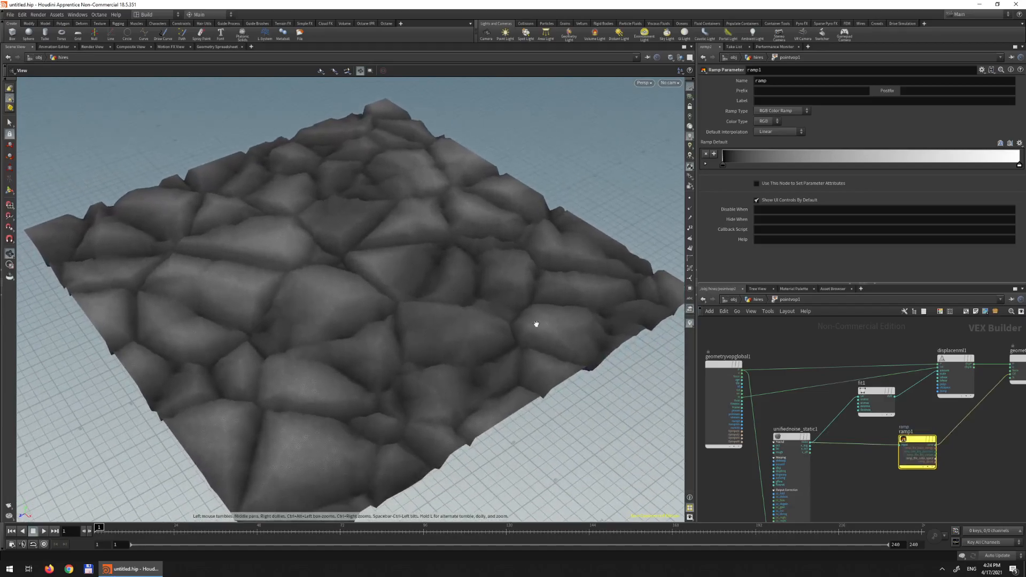
- Try shifting the default ramp's white end point inward and recolouring it red, restoring its original position and white colour
click(879, 166)
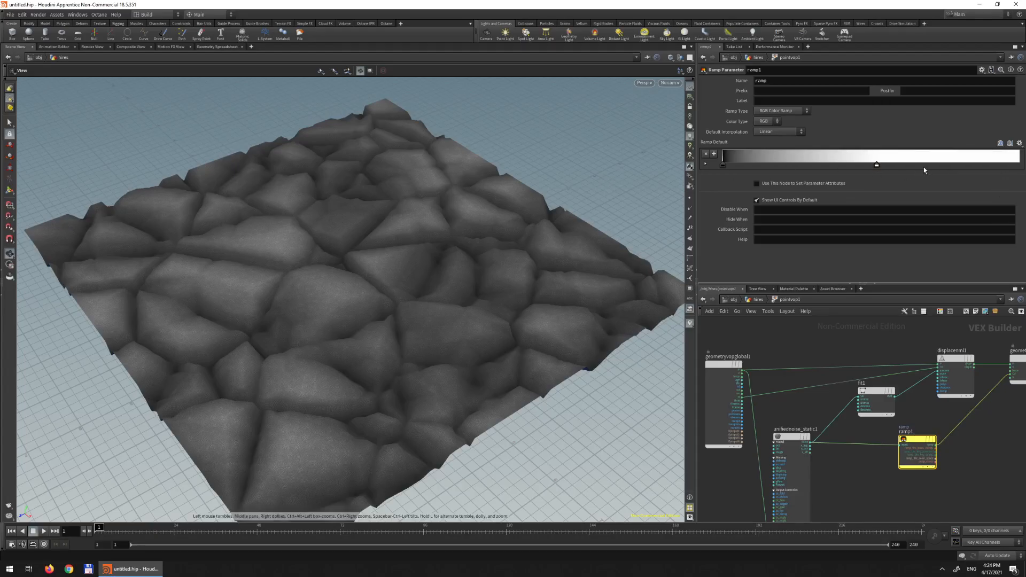
drag(879, 165, 1024, 165)
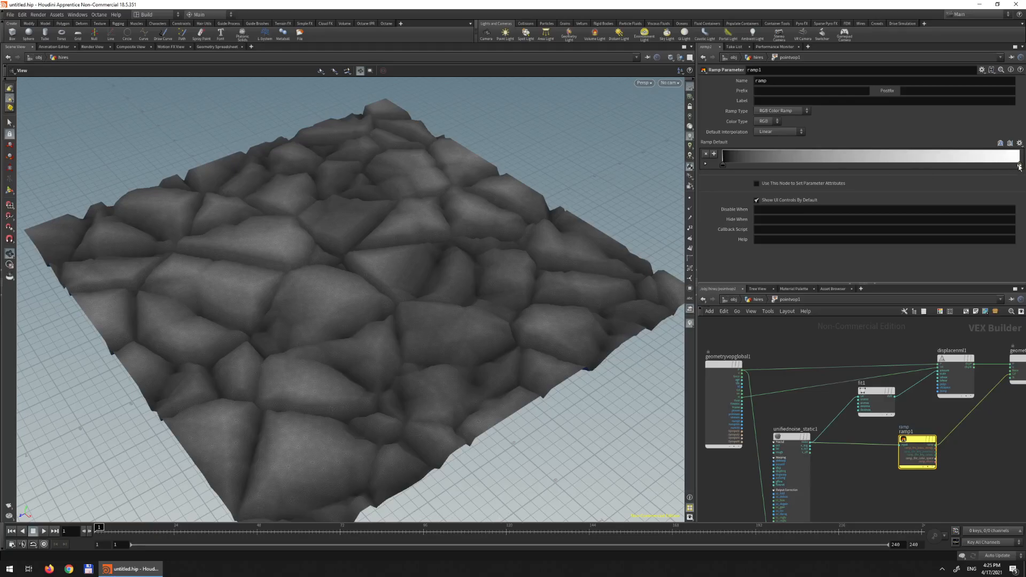
double_click(1020, 166)
click(730, 216)
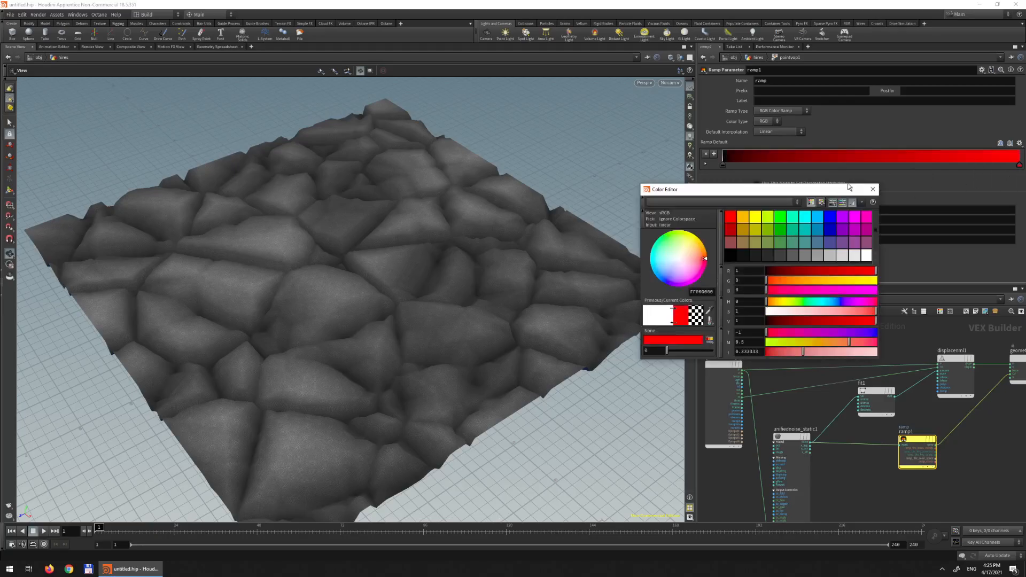
click(866, 256)
click(874, 189)
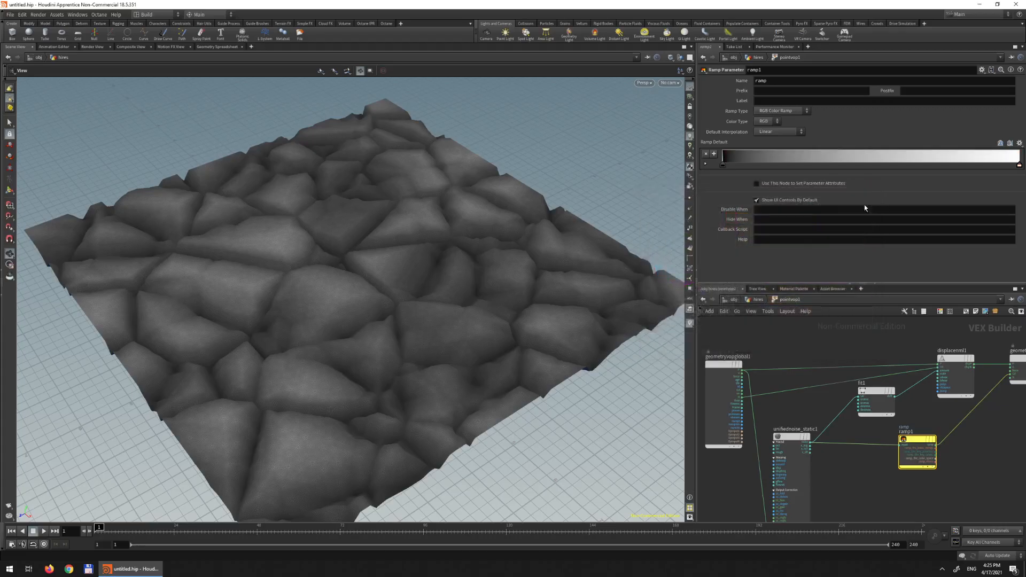
- On the pointvop1 node's ramp, move the black start point to about 0.123 and add a new point at position 0
click(758, 299)
scroll(875, 216, down, 1)
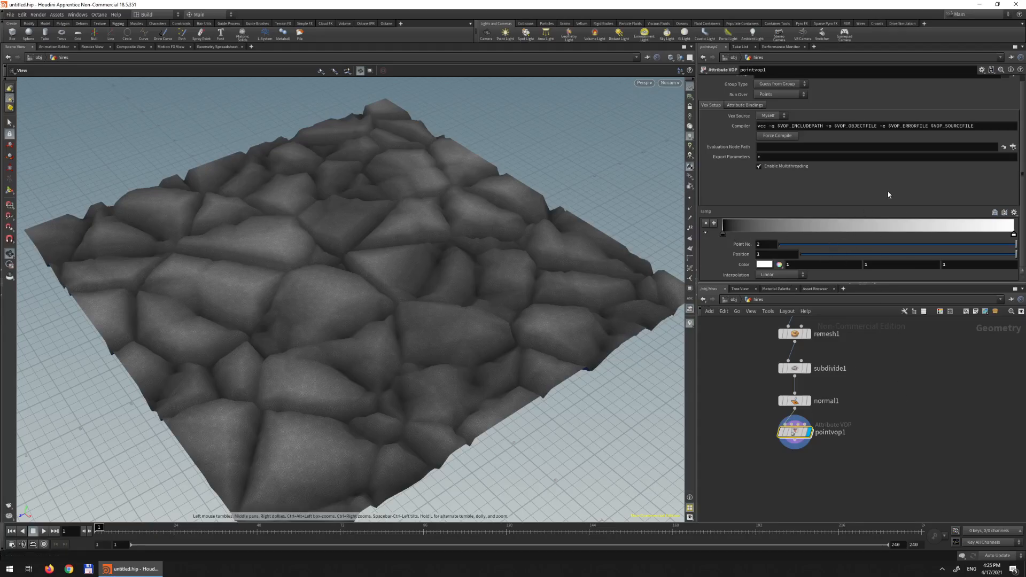
drag(726, 235, 759, 235)
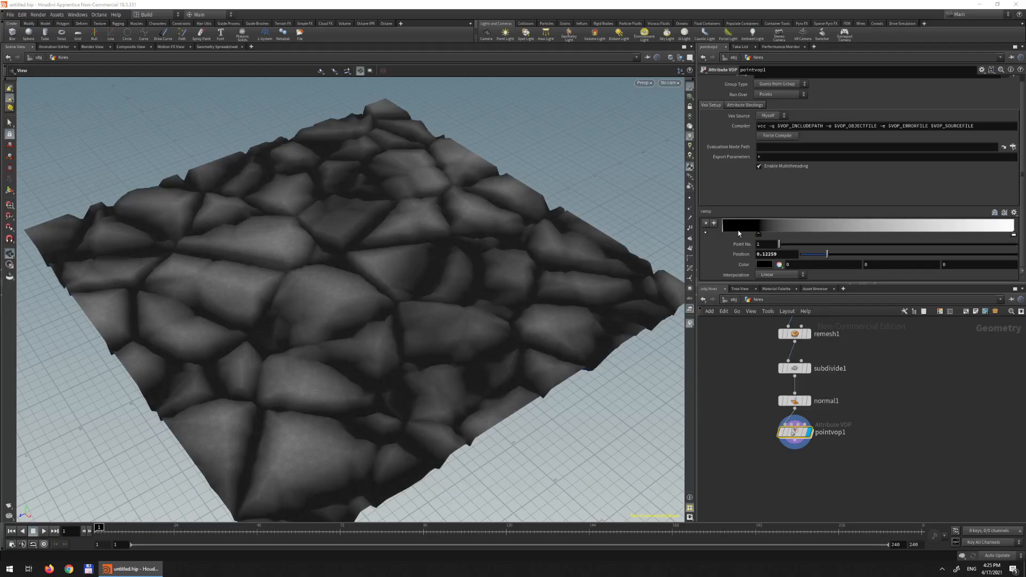
drag(736, 232, 723, 233)
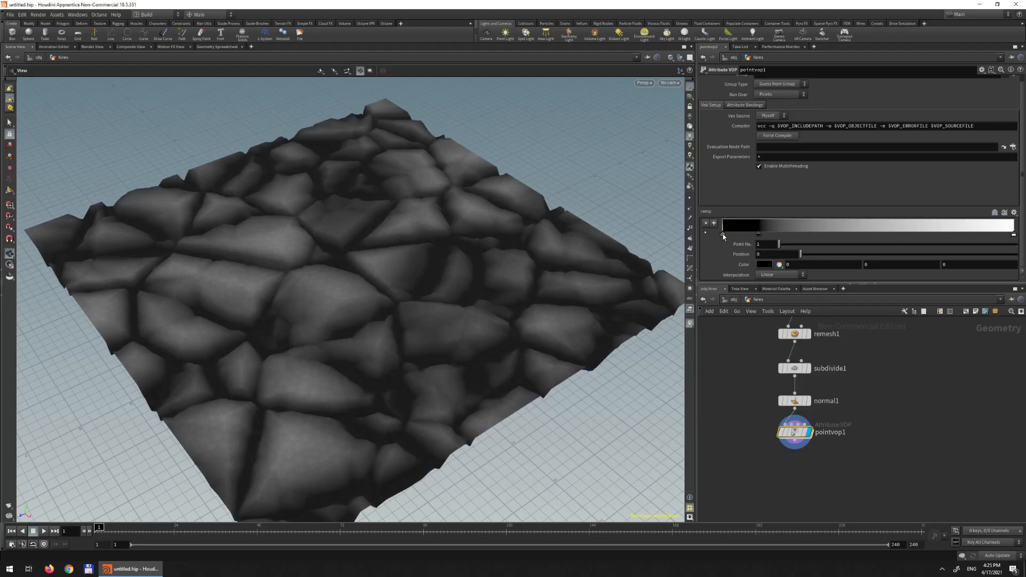
- Colour the ramp's start point orange, using yellow shifted to a hue of 30
click(761, 264)
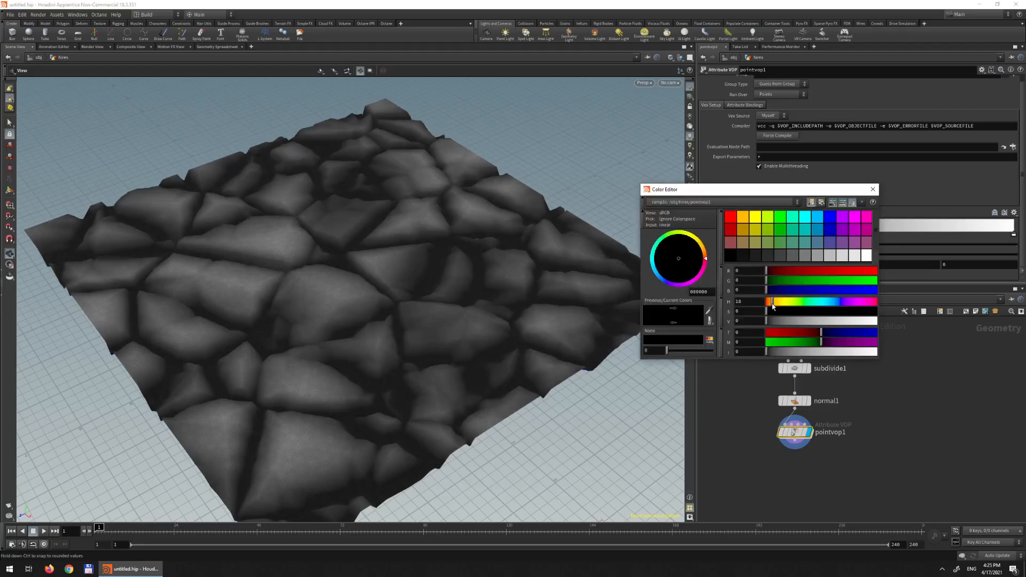
click(753, 220)
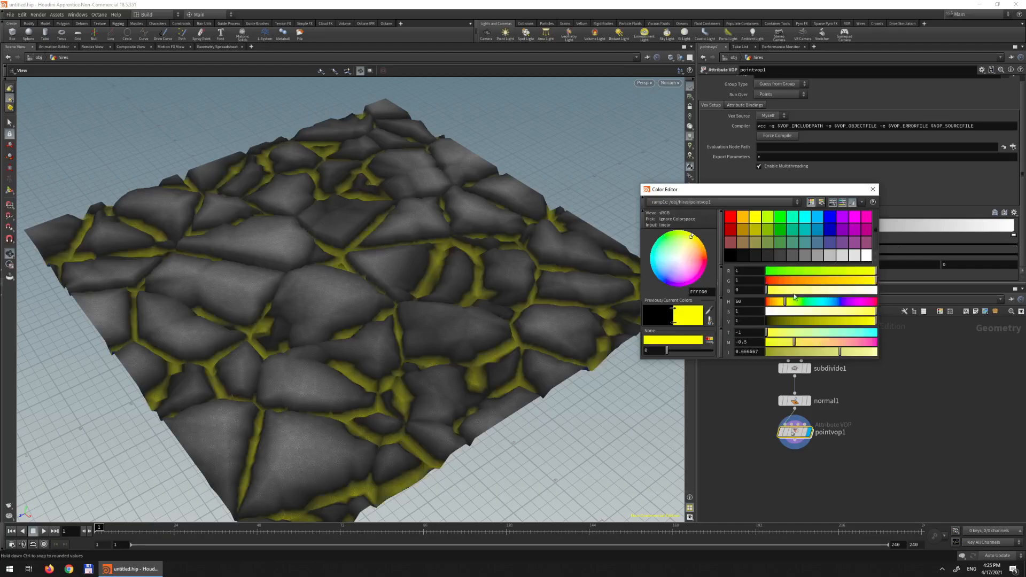
drag(785, 301, 777, 302)
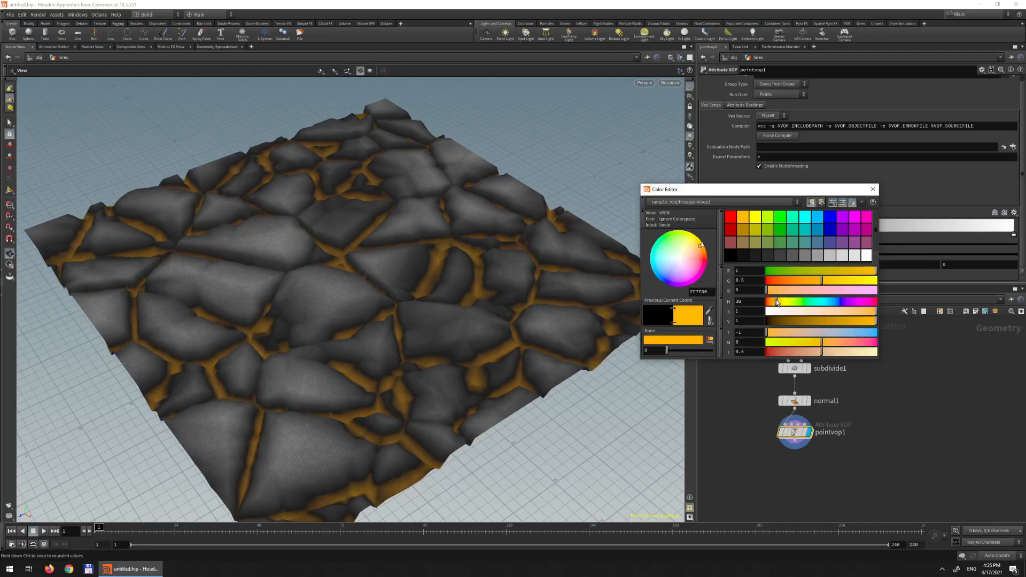
click(873, 190)
- Add a dark grey ramp point beyond the black one, and recolour the black point orange-red with RGB 1, 0.088, 0
click(798, 229)
click(759, 234)
click(765, 264)
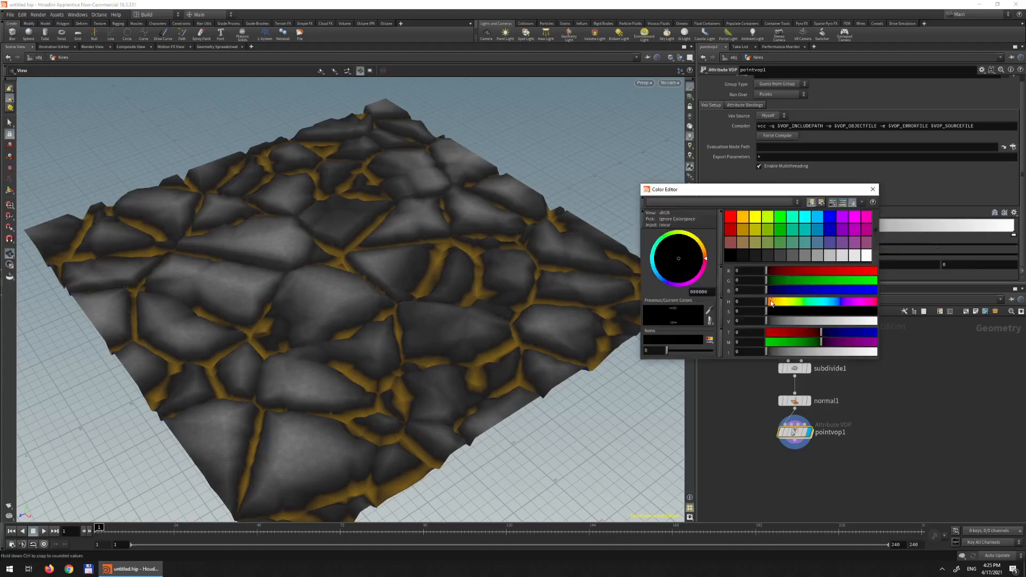
click(730, 217)
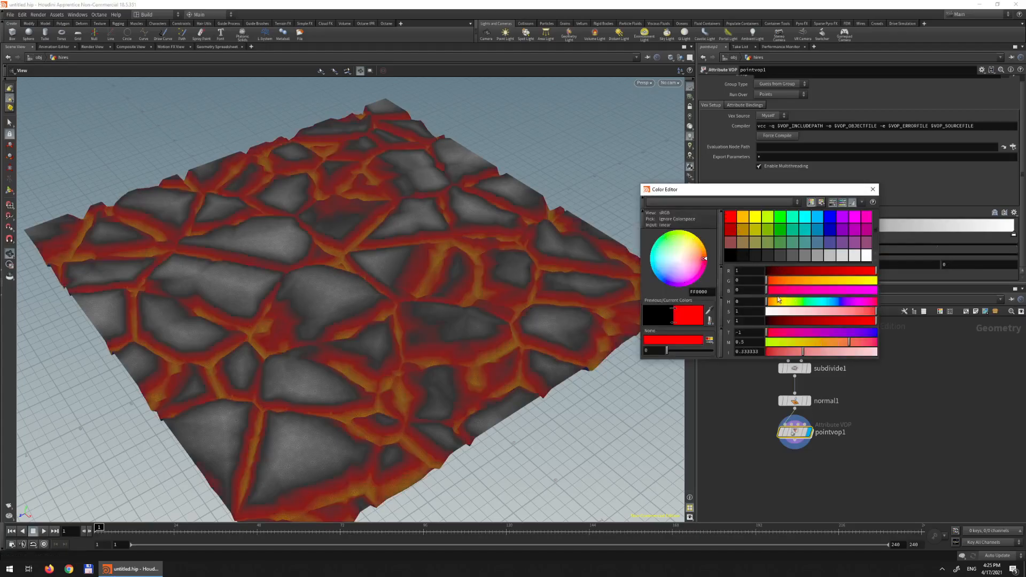
drag(768, 281, 776, 280)
click(873, 189)
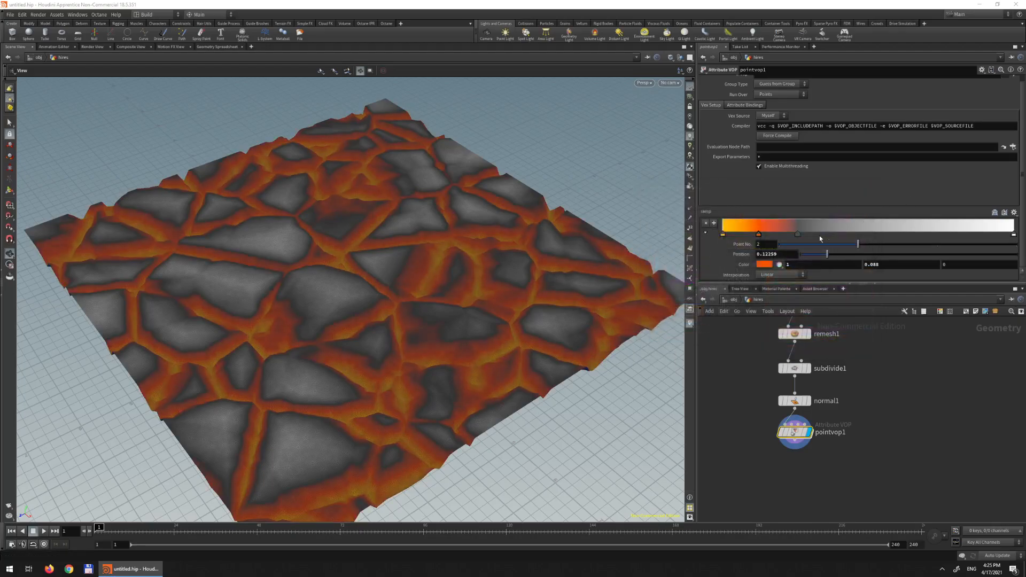
- Move the dark grey ramp point to about 0.269 and tint the white end point pale pink with RGB 1, 0.788, 0.788
mouse_move(799, 234)
mouse_down()
mouse_move(768, 242)
mouse_move(812, 240)
mouse_move(802, 242)
mouse_up()
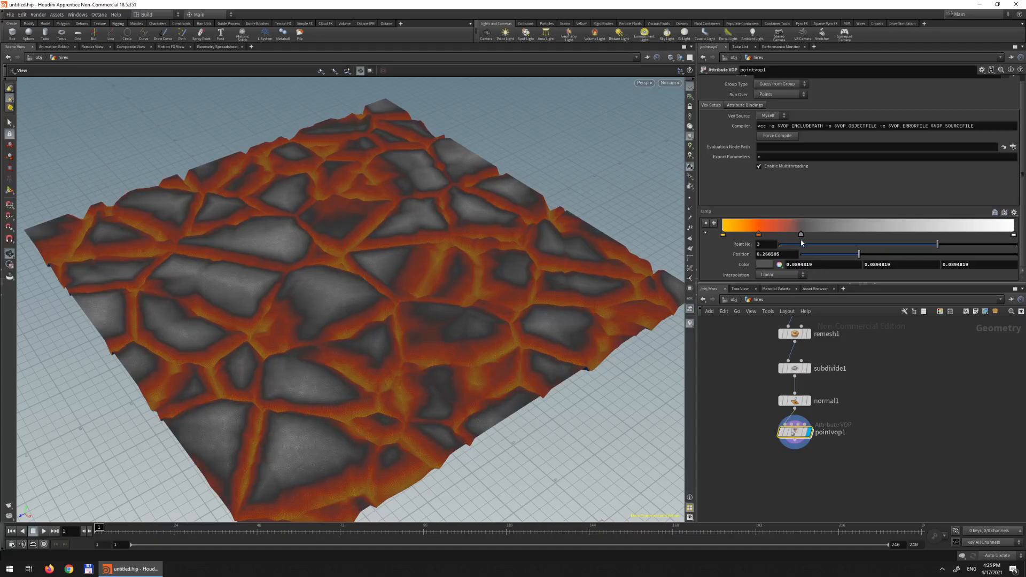
click(1013, 235)
click(765, 264)
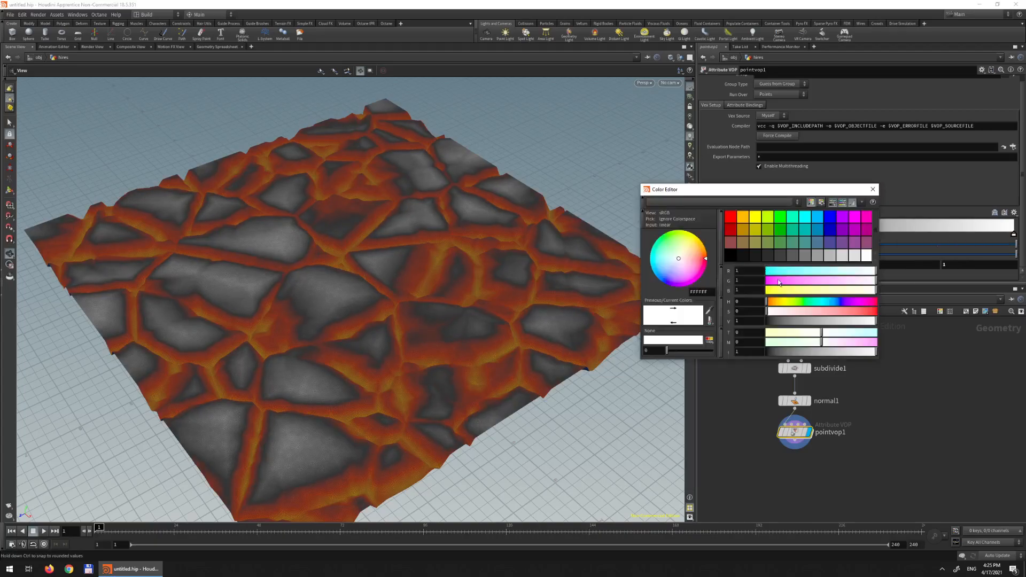
drag(848, 314, 790, 314)
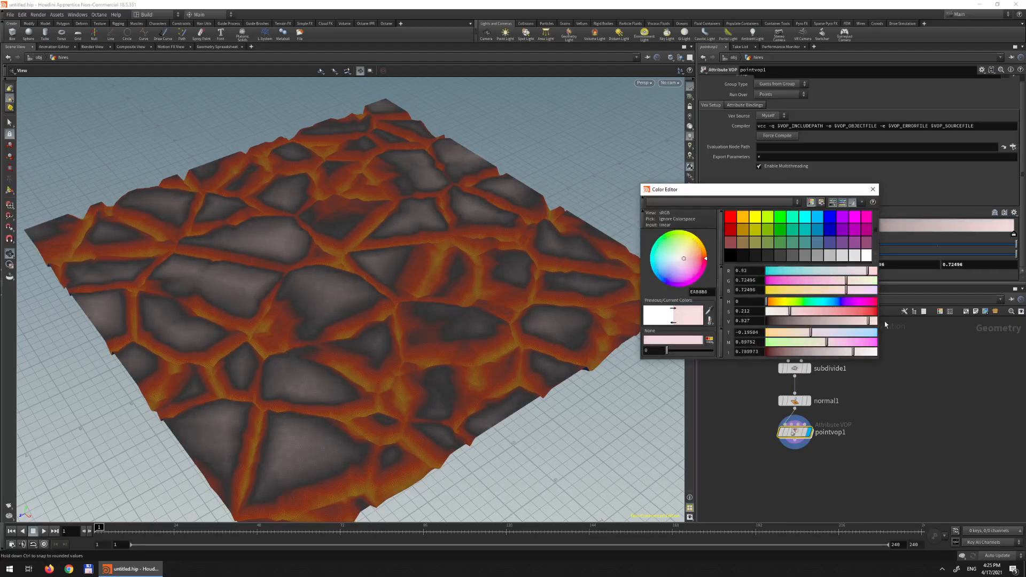
click(873, 189)
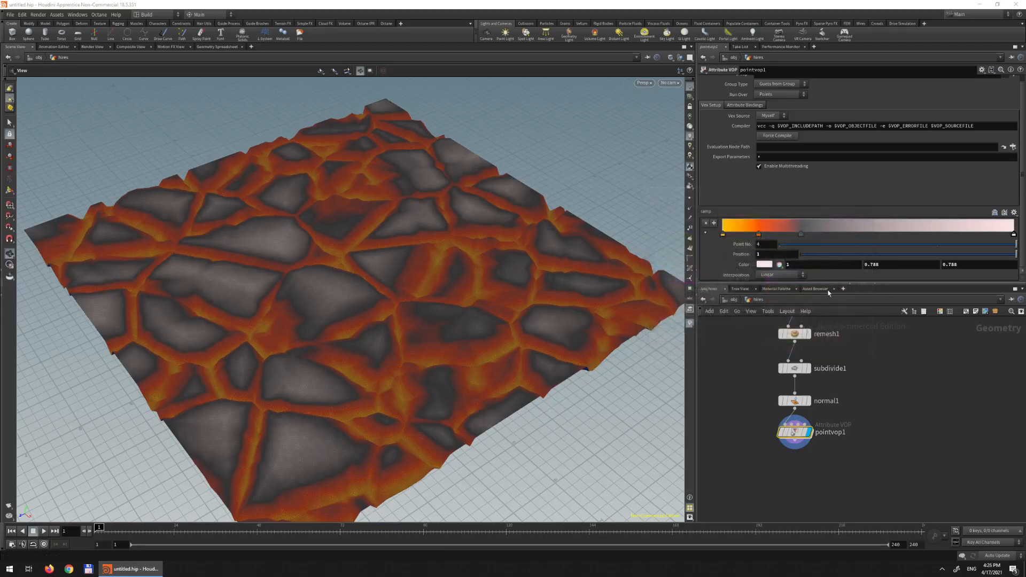
- Switch the viewport shading to Smooth Shaded and view the coloured surface
click(664, 82)
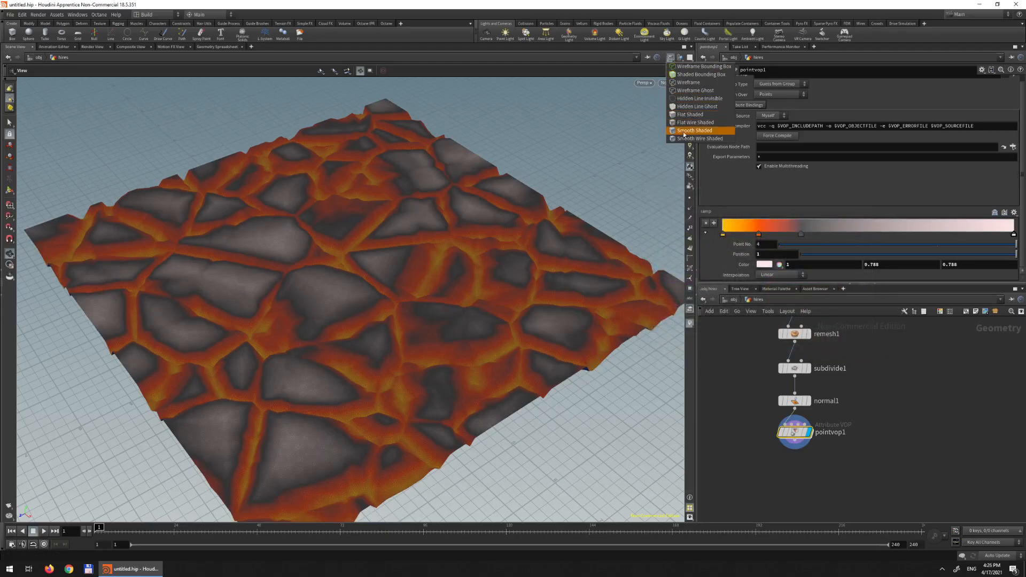
click(696, 135)
drag(627, 192, 625, 202)
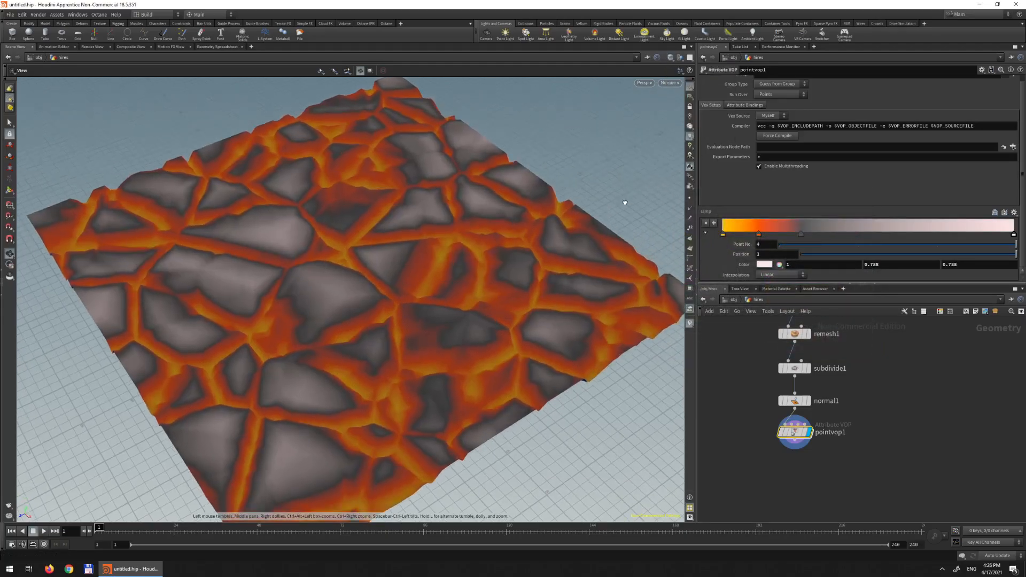
- Narrow the lava bands by moving the orange-red ramp point to about 0.056 and the grey point closer to it
mouse_move(759, 235)
mouse_down()
mouse_move(796, 235)
mouse_move(742, 241)
mouse_up()
drag(566, 289, 459, 188)
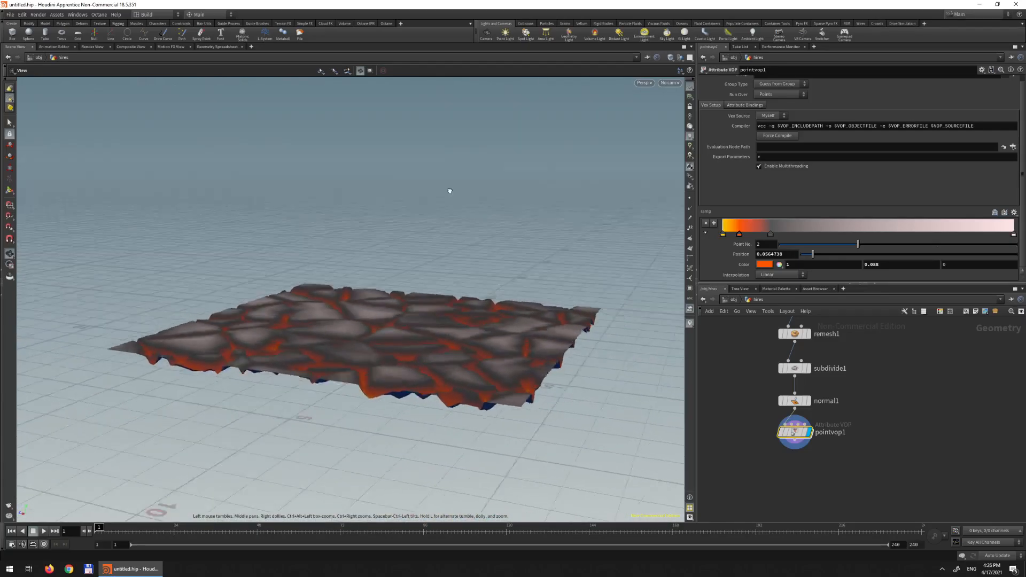
drag(293, 294, 422, 289)
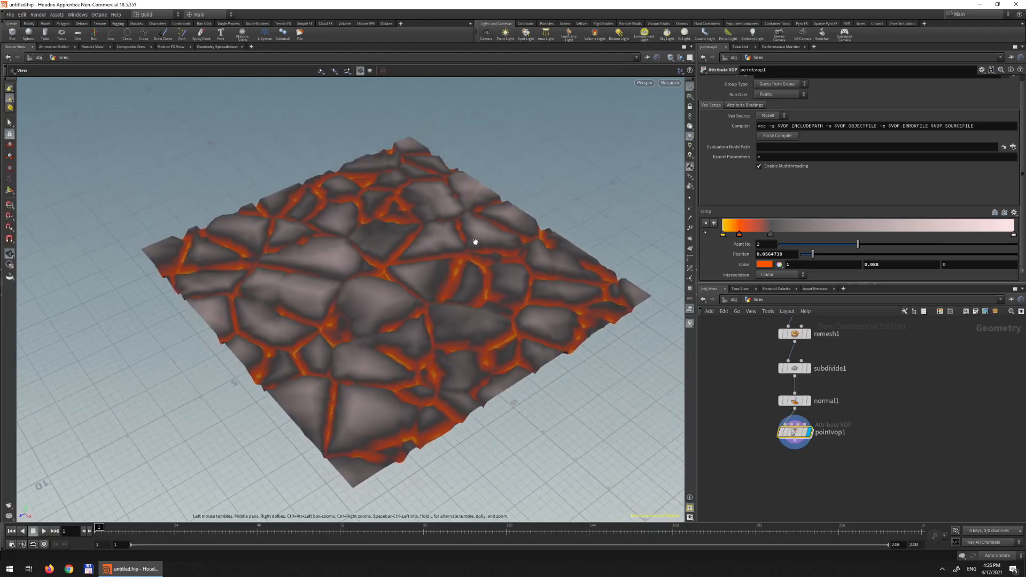
drag(482, 200, 428, 201)
drag(385, 258, 422, 300)
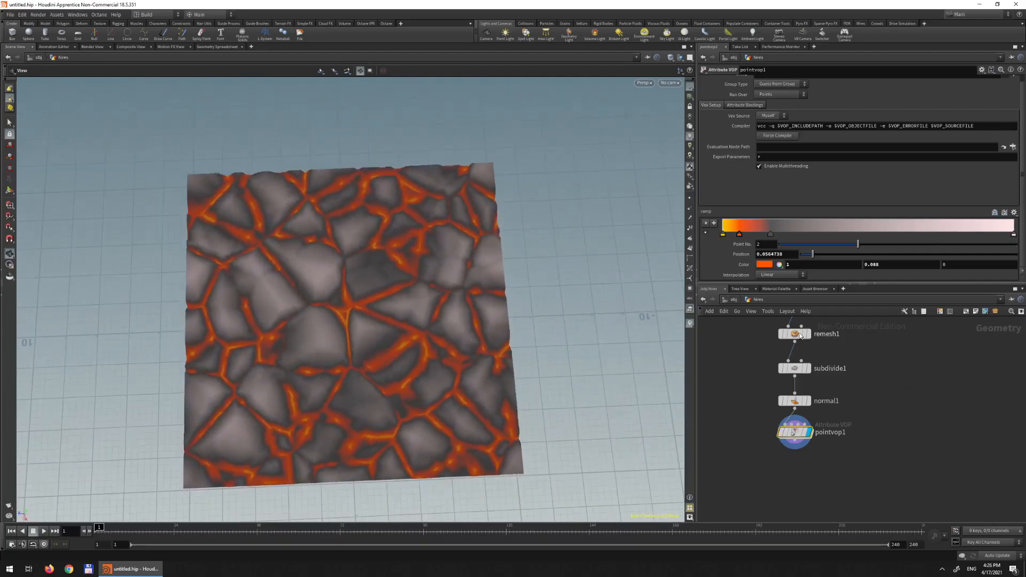
- Return to the object level and turn on the lowres object's display alongside hires
click(733, 300)
key(Tab)
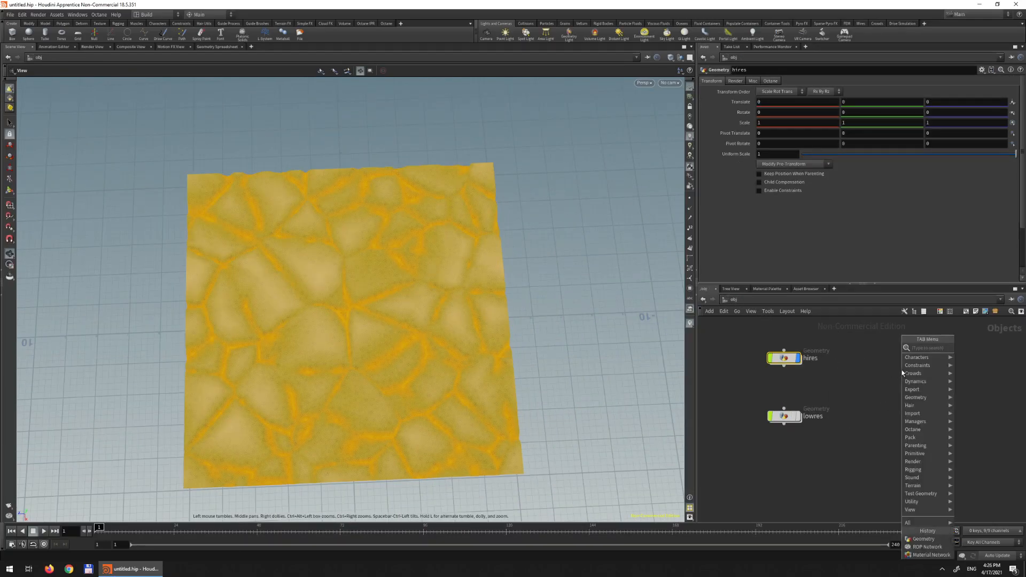
key(Escape)
scroll(901, 384, down, 1)
scroll(892, 377, up, 1)
mouse_move(900, 386)
middle_down()
mouse_move(892, 377)
mouse_move(898, 386)
mouse_move(881, 384)
middle_up()
scroll(892, 376, down, 1)
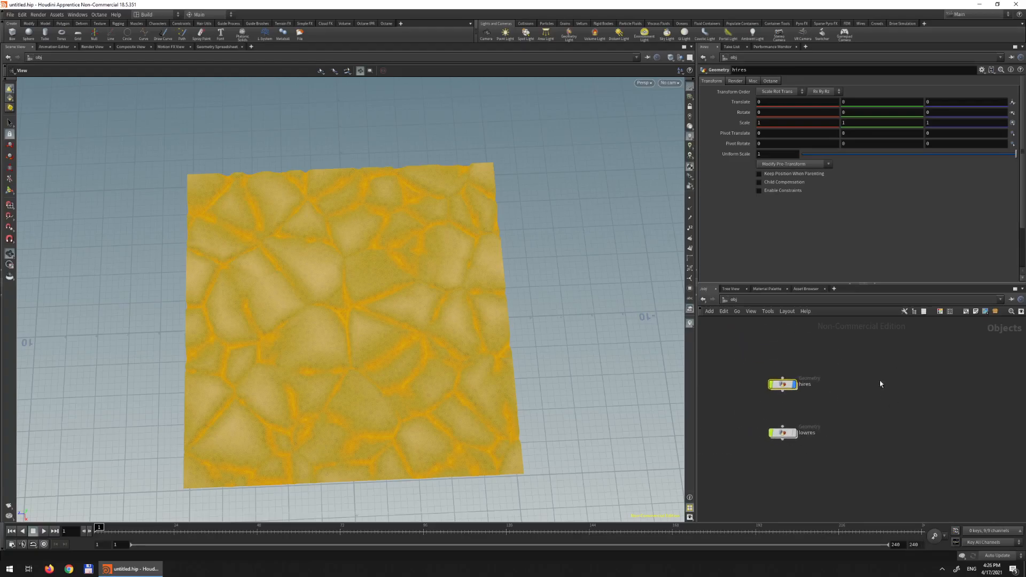
drag(474, 405, 412, 297)
- Create a Material Network node at the object level and place it beside the two geometry objects
key(Tab)
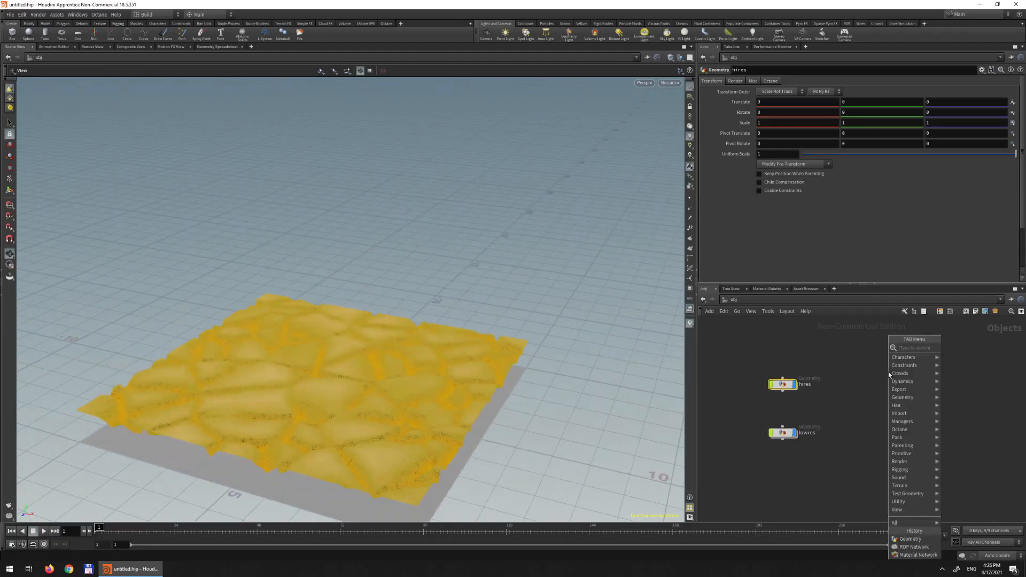
text(matn)
key(Return)
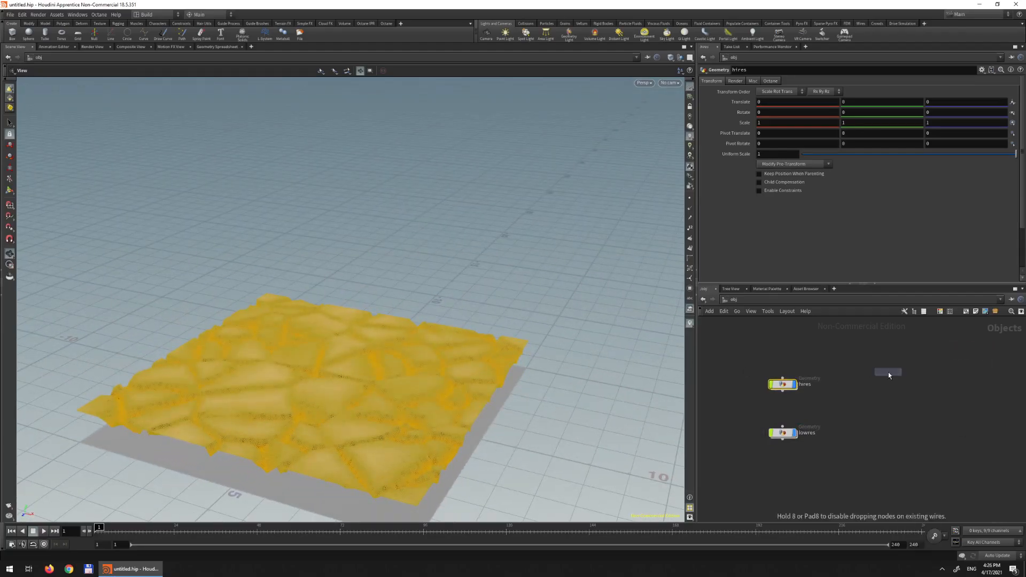
click(867, 368)
drag(868, 369, 898, 368)
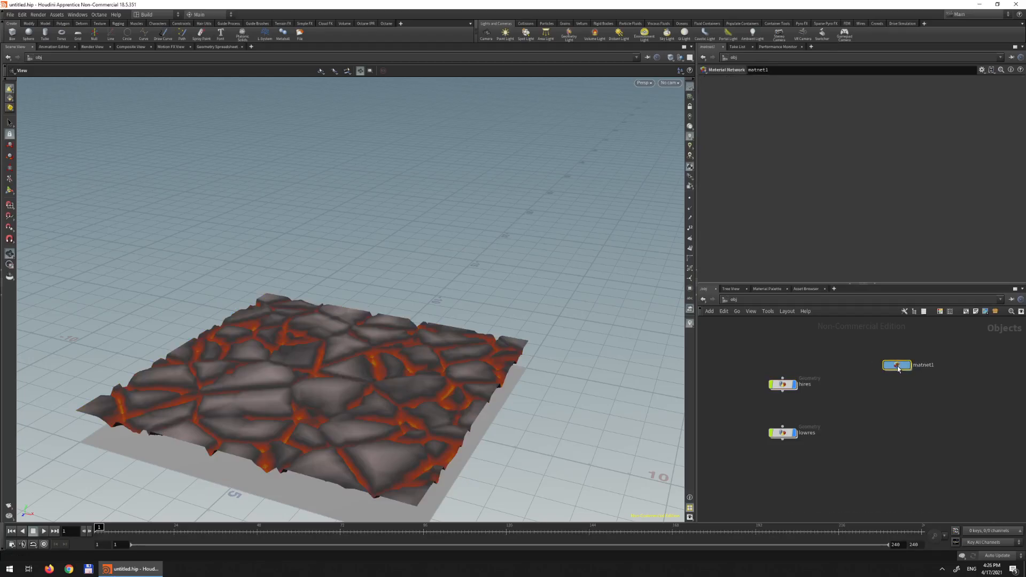
- Add a Principled Shader inside the material network and place it in the empty network
double_click(898, 369)
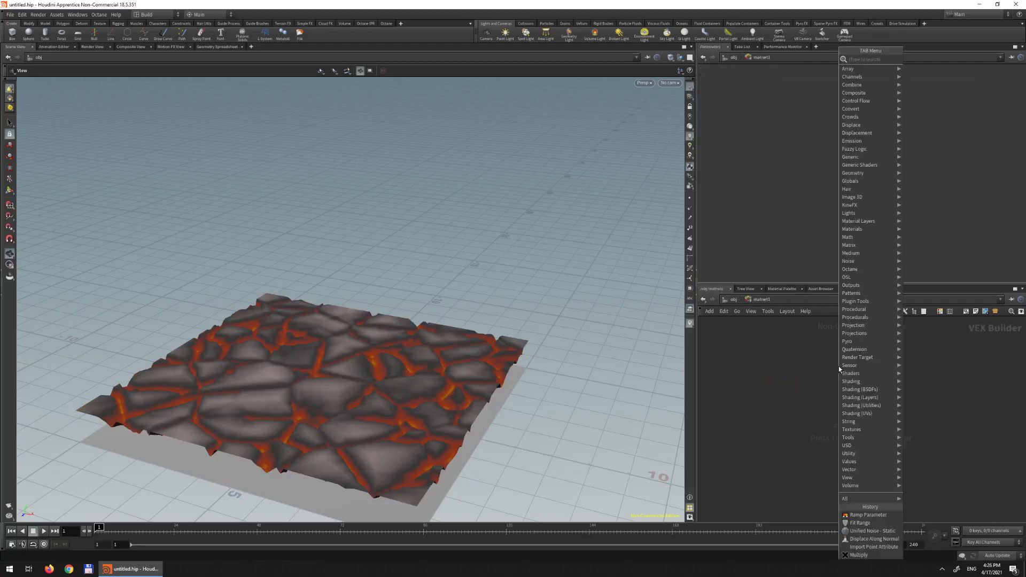
text(prin)
key(Down)
key(Return)
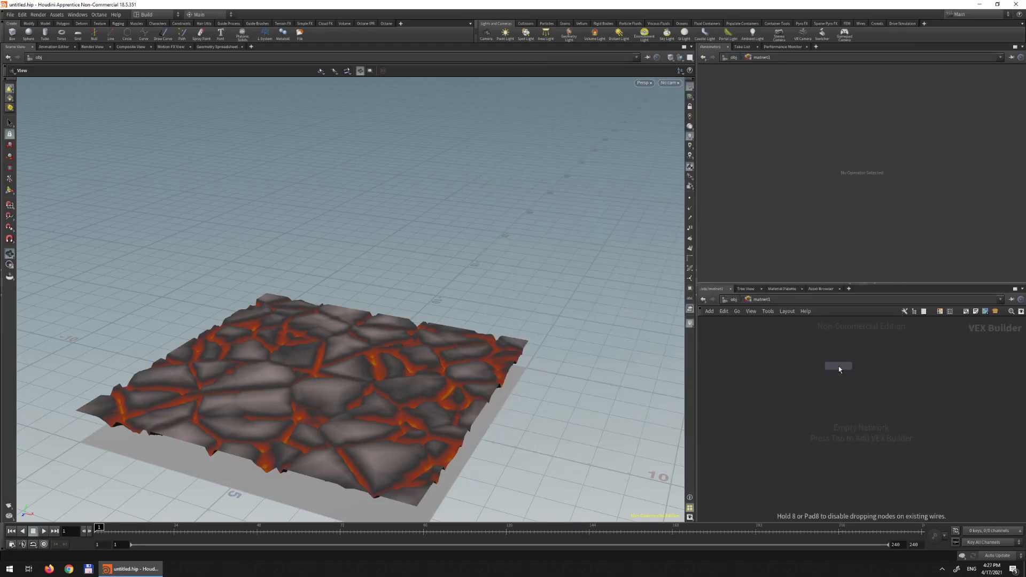
click(839, 367)
drag(839, 366, 383, 385)
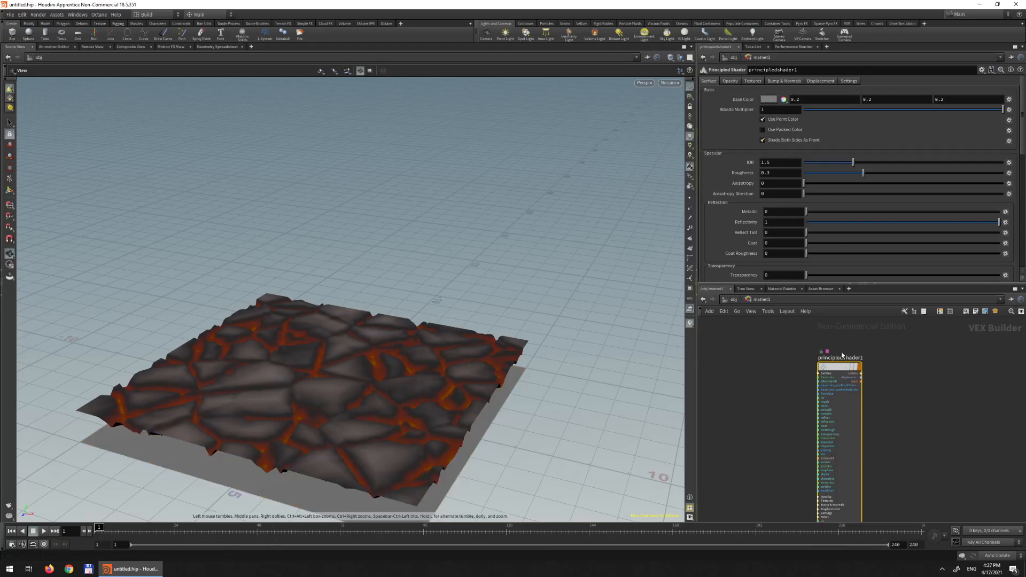
drag(839, 367, 861, 342)
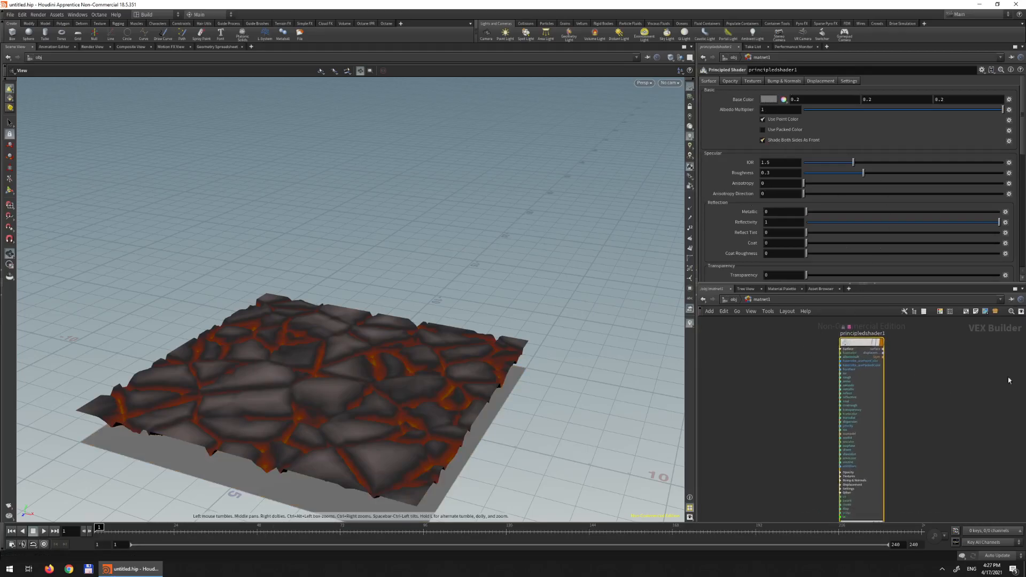
- Set the Principled Shader's Base Color to white (1, 1, 1)
click(769, 100)
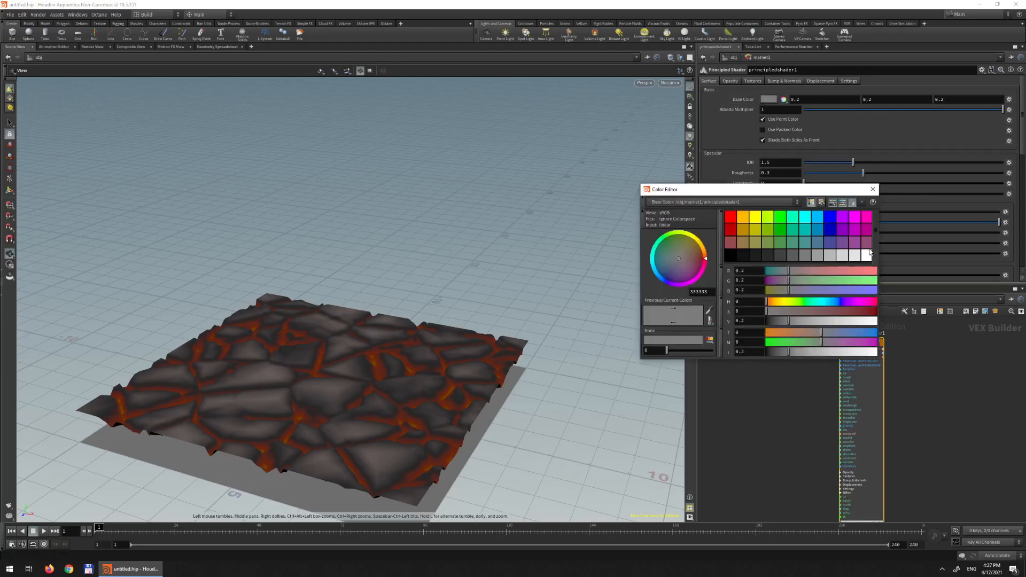
click(868, 258)
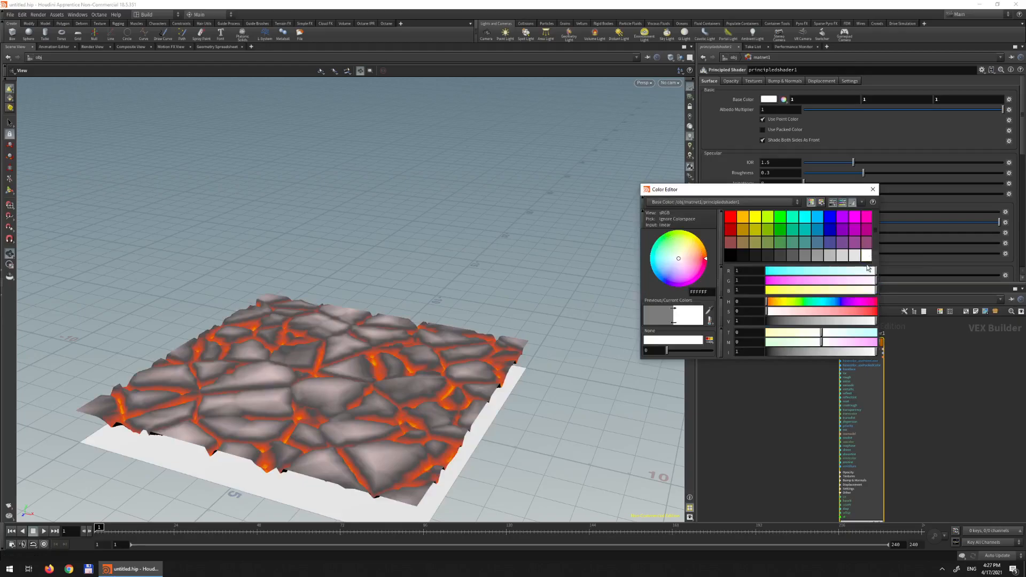
click(873, 190)
scroll(928, 385, down, 2)
middle_drag(934, 390, 867, 399)
scroll(864, 389, up, 2)
drag(443, 299, 604, 318)
- Return to the object level and create a ROP Network node below the material network
click(735, 299)
drag(337, 300, 363, 290)
key(Tab)
text(rop)
key(Return)
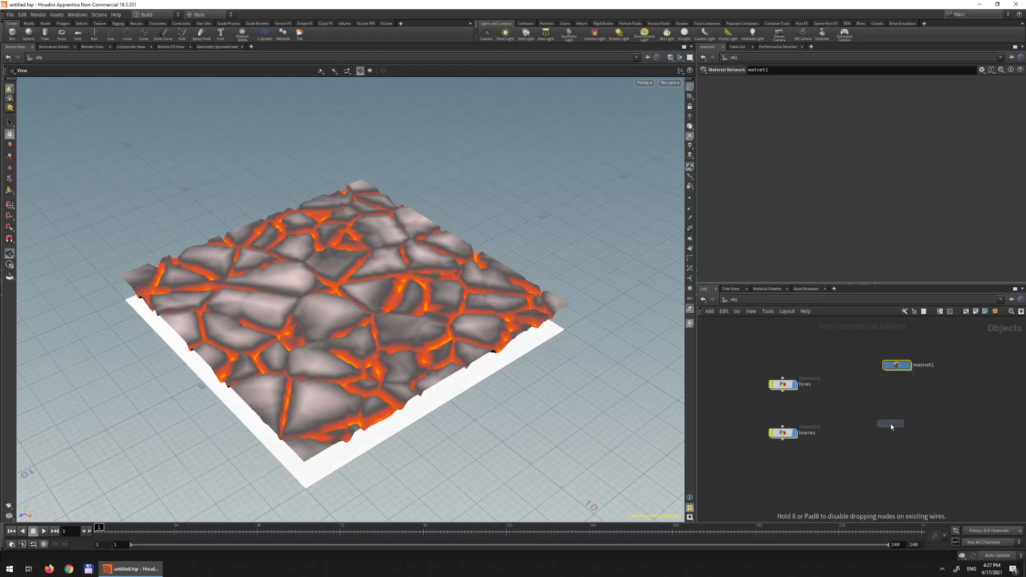
click(897, 426)
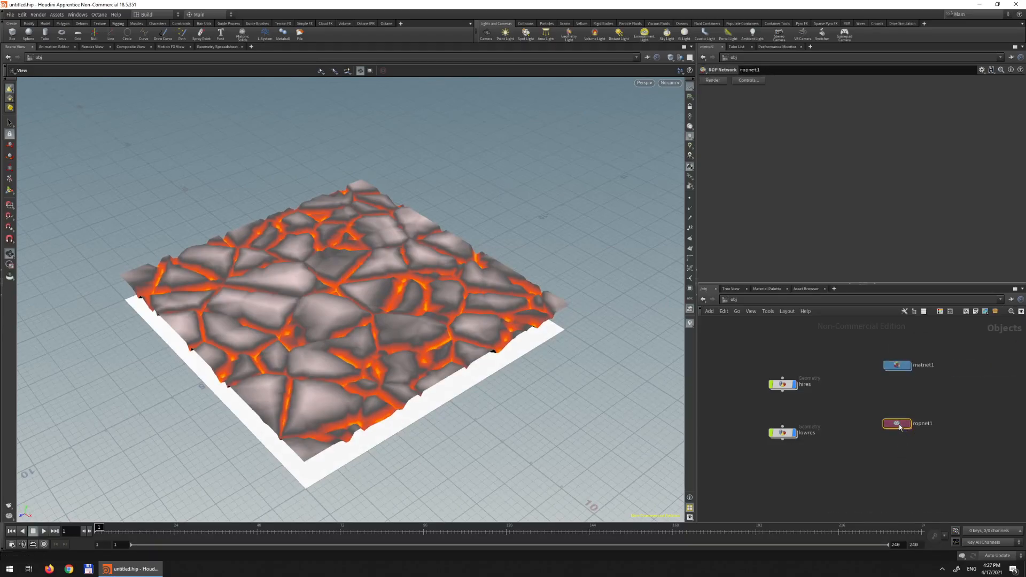
- Add a Bake Texture node inside the ROP network
double_click(900, 428)
key(Tab)
text(bake)
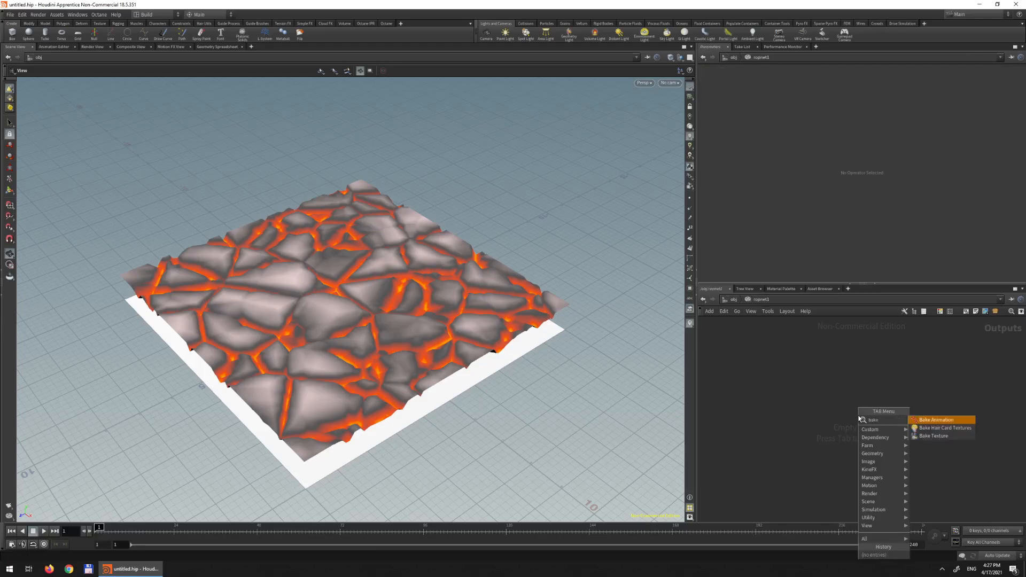
key(Return)
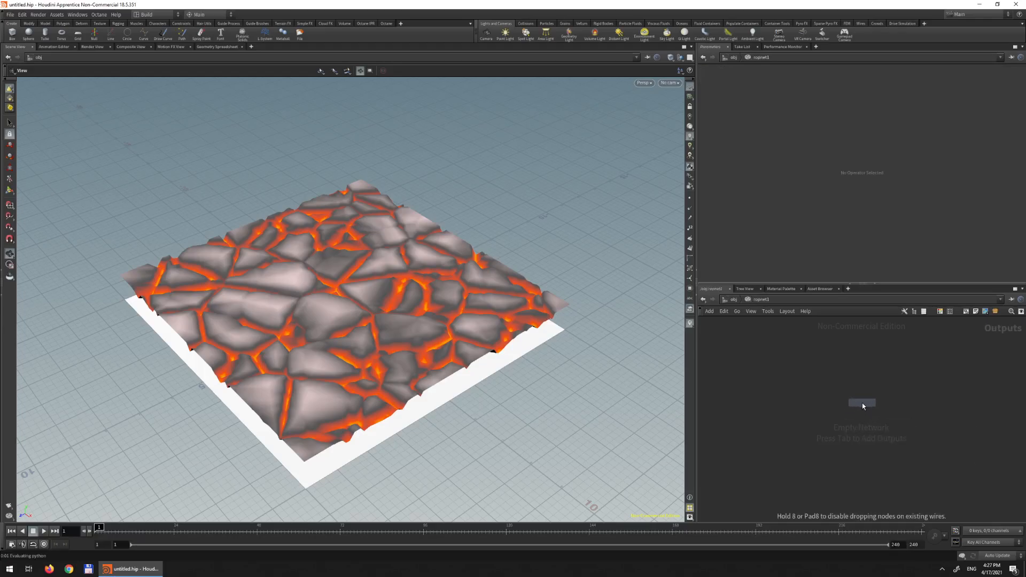
click(862, 403)
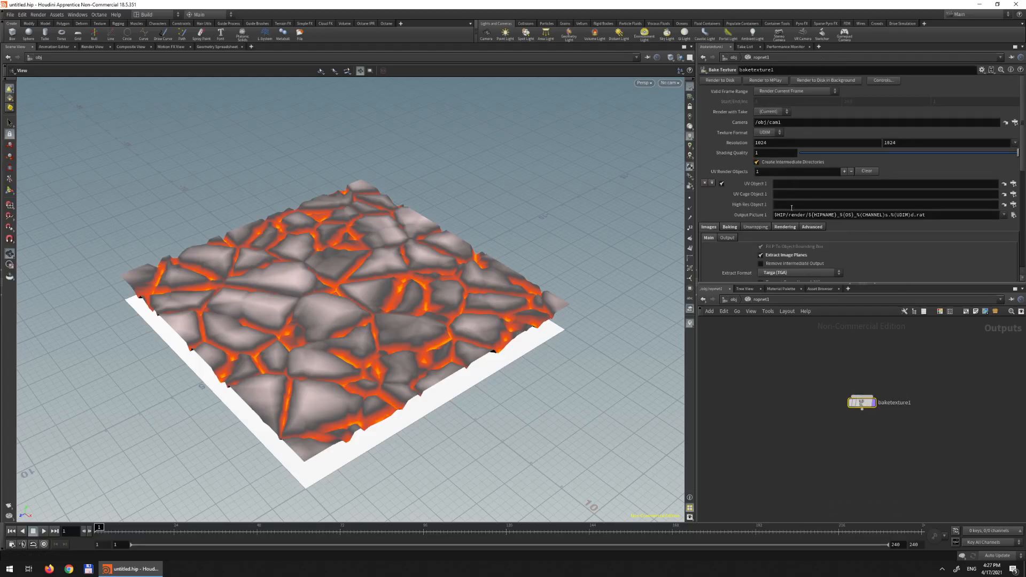
- Assign /obj/lowres as the Bake Texture node's UV Object and /obj/hires as its High Res Object
click(1014, 184)
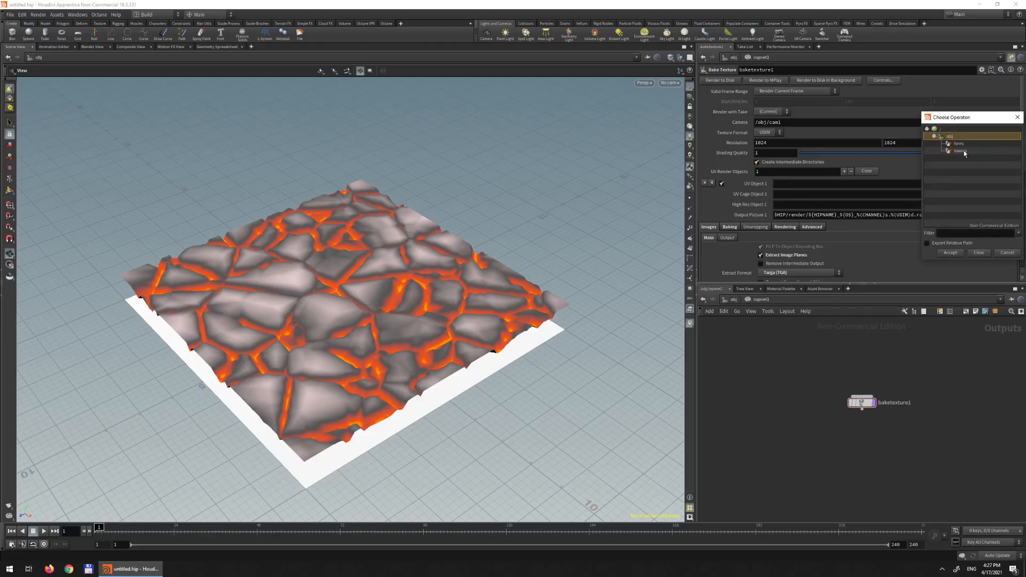
double_click(965, 154)
click(1013, 204)
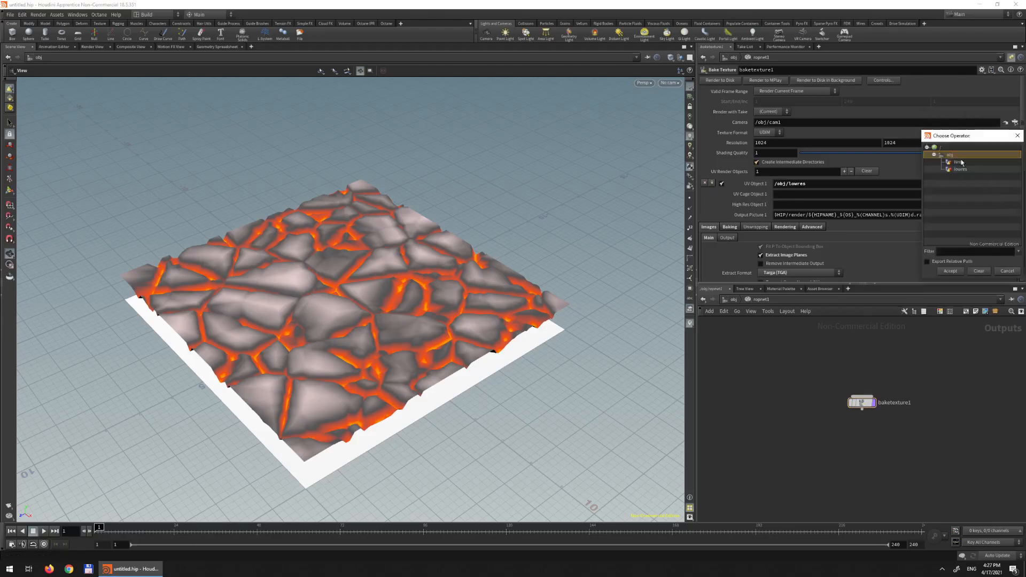
double_click(961, 162)
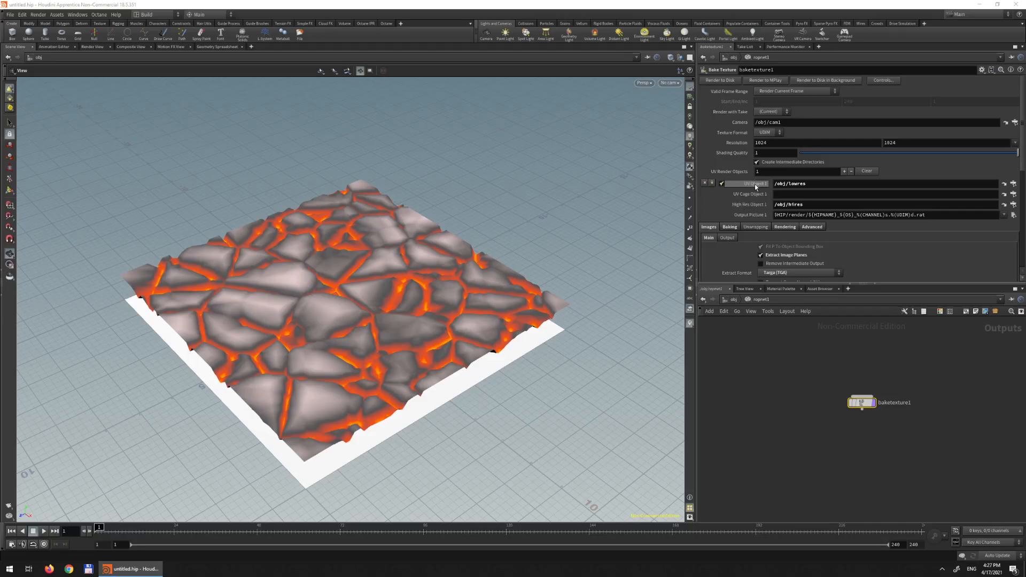
- Switch the bake's Output Picture to UDIM style .exr files and its Extract Format to Open EXR
scroll(879, 249, down, 2)
scroll(880, 252, up, 2)
scroll(992, 174, down, 3)
scroll(862, 208, up, 1)
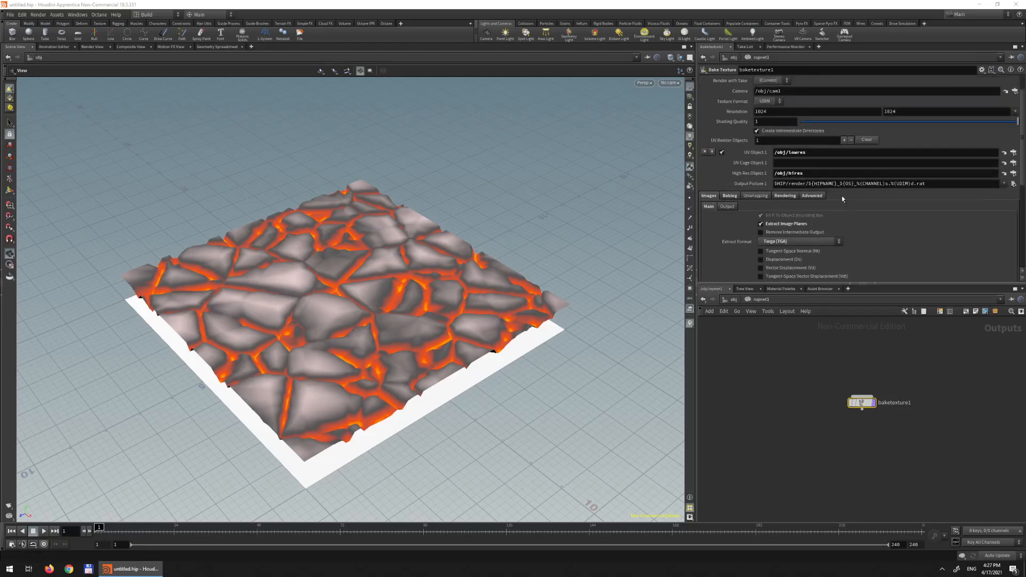
scroll(853, 139, up, 2)
scroll(854, 216, down, 2)
scroll(850, 211, up, 2)
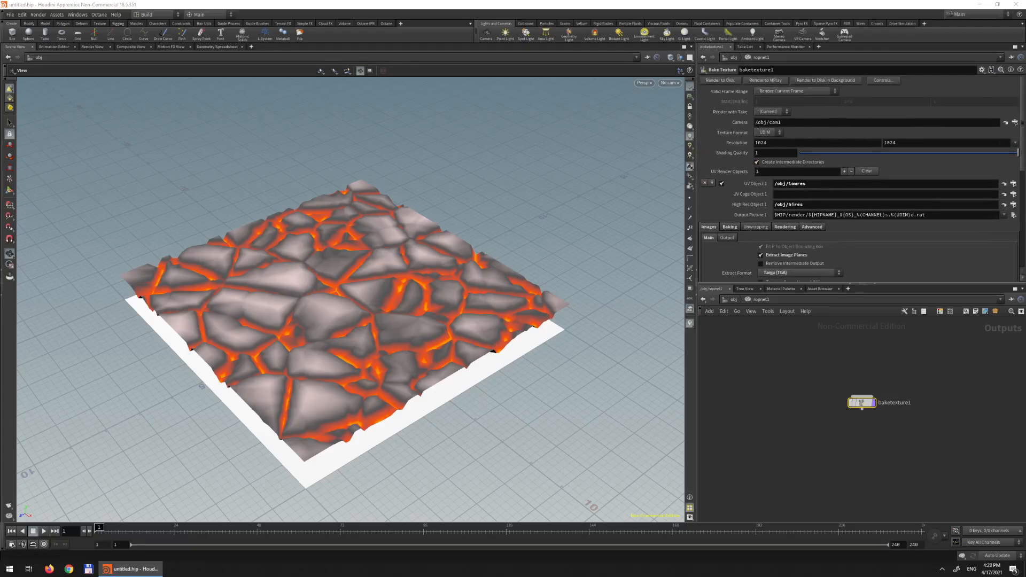
click(1004, 215)
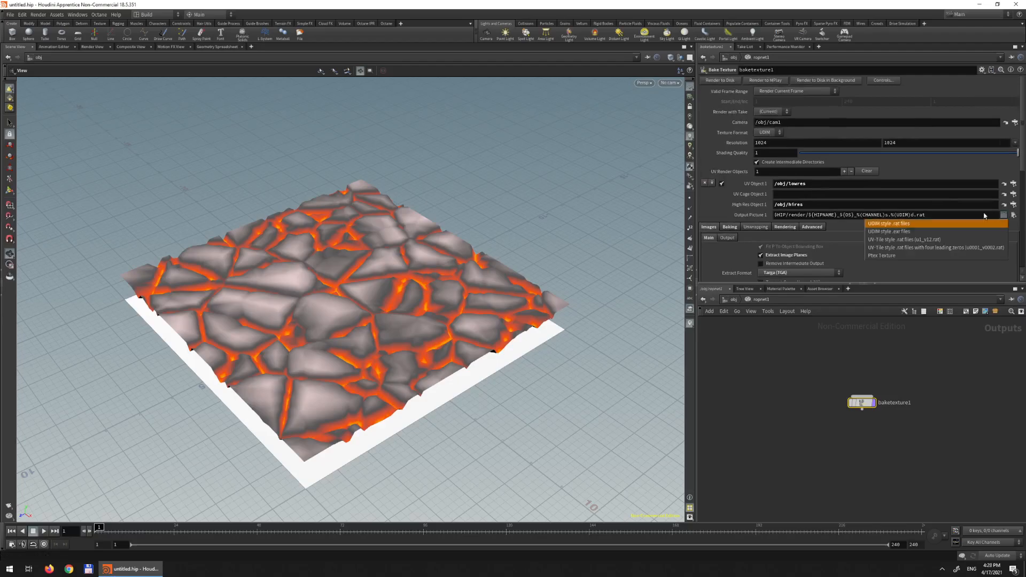
click(895, 231)
scroll(875, 238, down, 2)
click(803, 242)
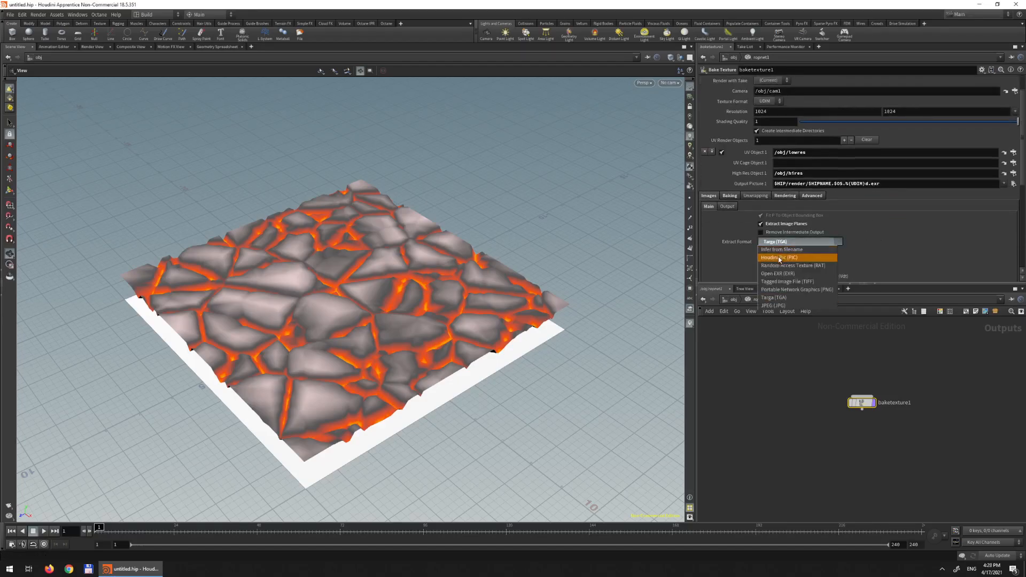
click(796, 277)
- Enable the Displacement (Ds) and Surface Unlit Base Color (basecolor) image planes for the bake
scroll(896, 258, down, 2)
scroll(894, 257, up, 1)
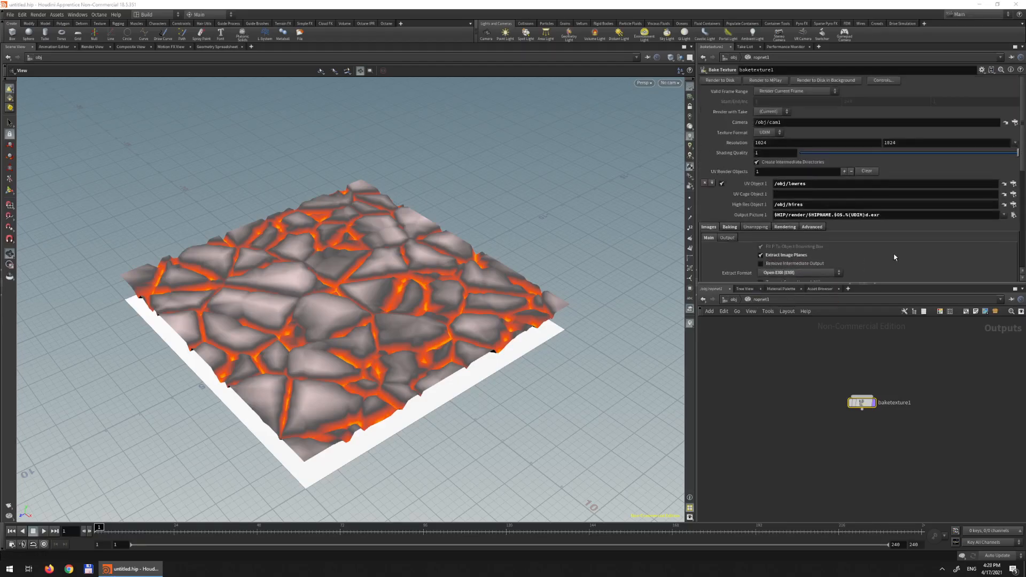
click(783, 228)
scroll(881, 237, down, 3)
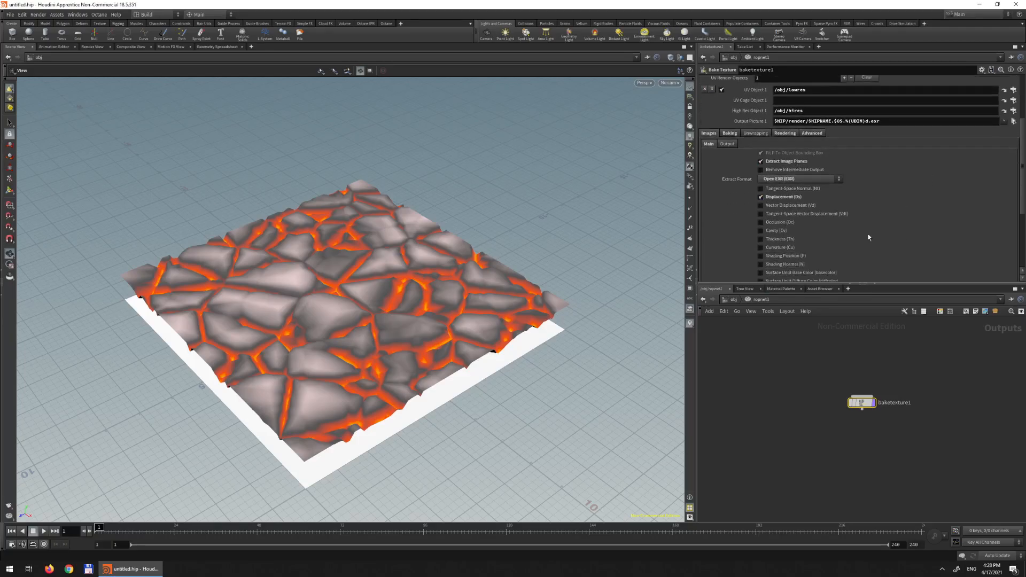
scroll(822, 243, down, 2)
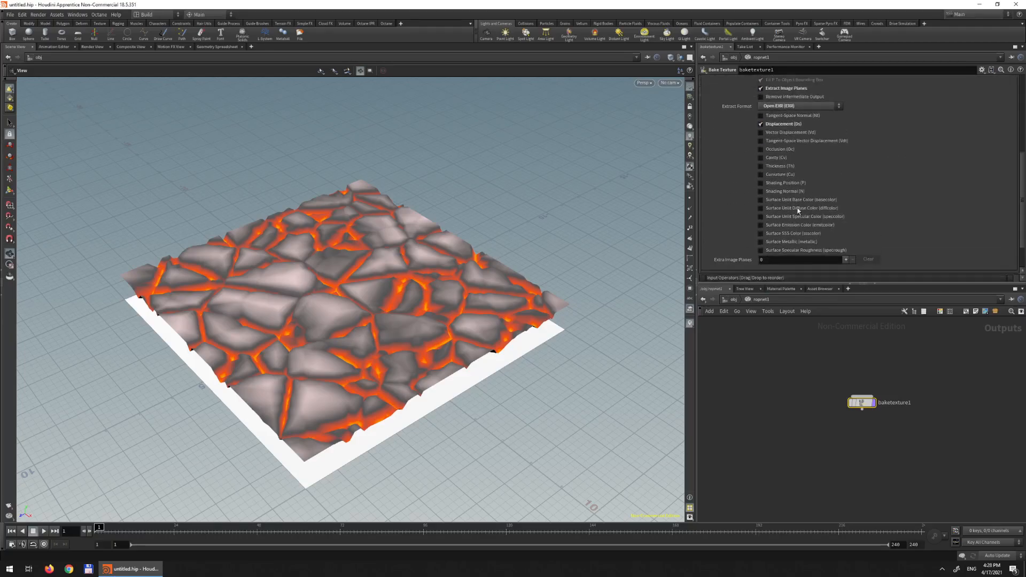
click(761, 200)
scroll(928, 213, up, 8)
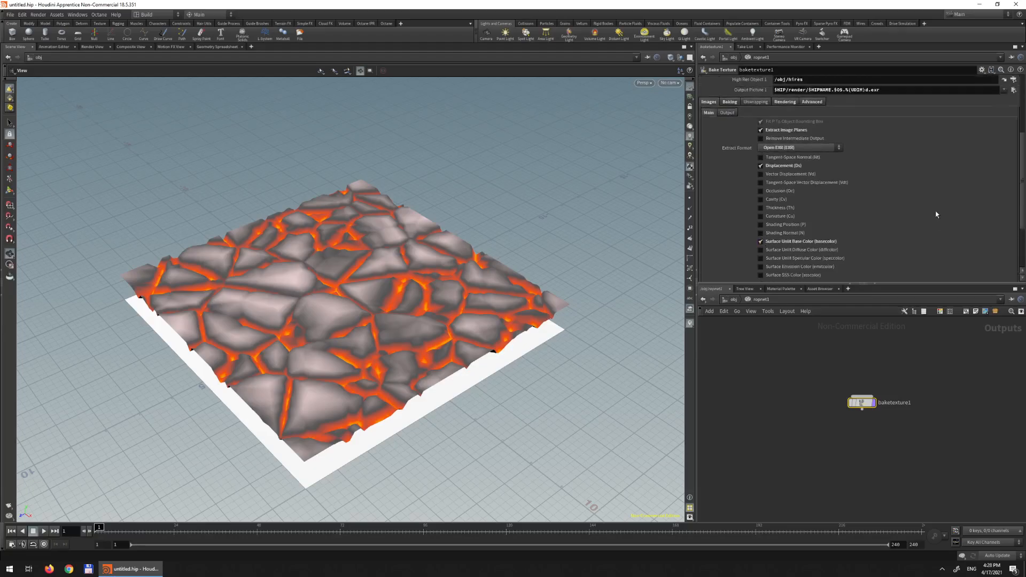
- Render the bake to MPlay, allowing its network communication, and check the Ds and basecolor planes
click(757, 81)
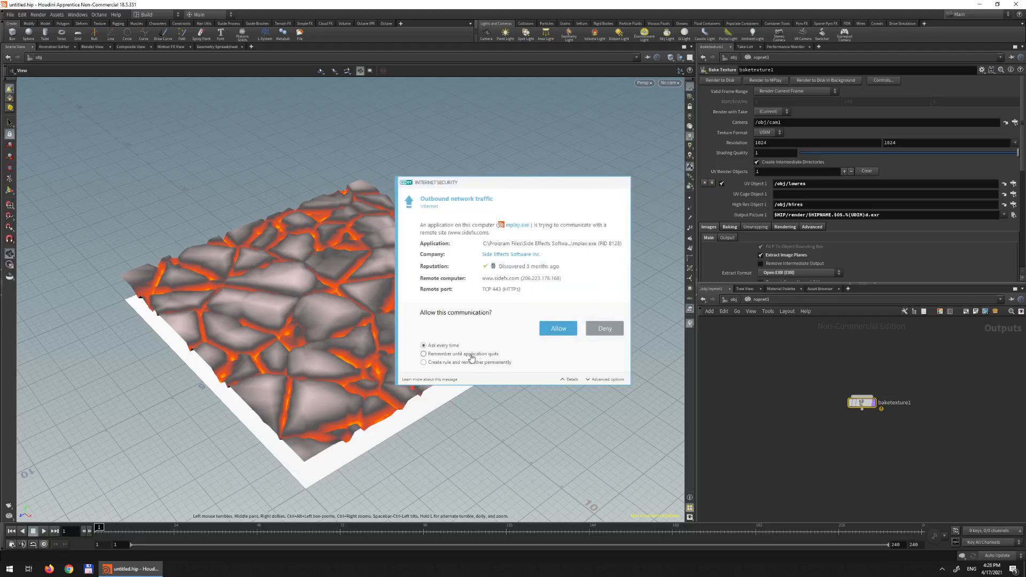
click(556, 335)
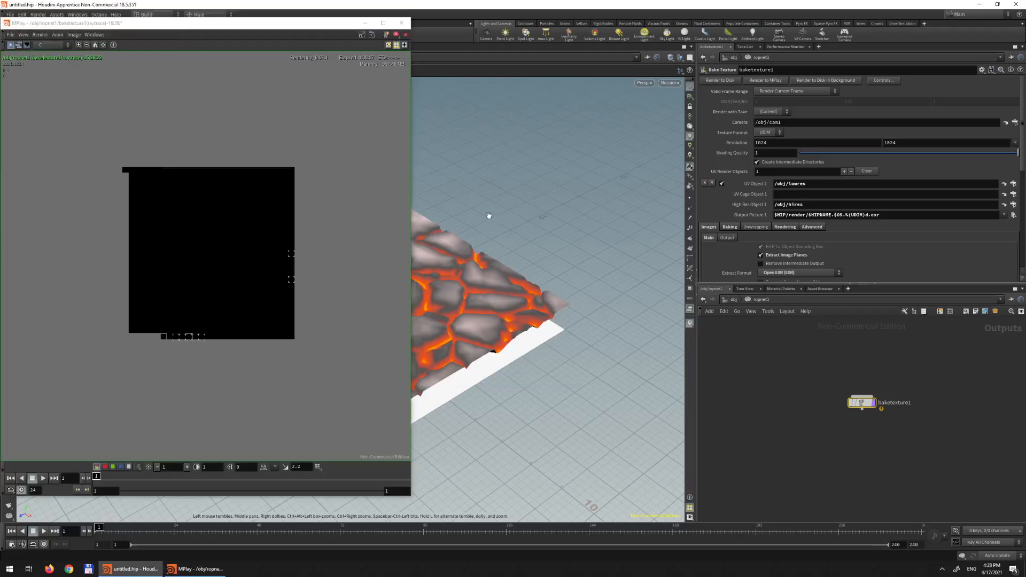
click(50, 44)
click(52, 62)
click(52, 46)
click(51, 69)
click(401, 23)
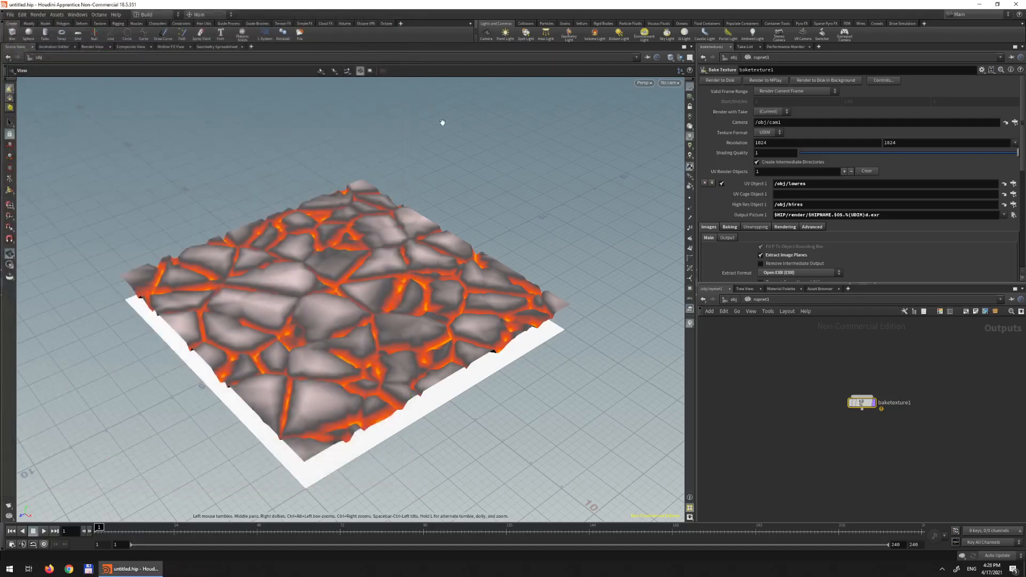
- Inspect the gap between the hires and lowres surfaces and set the unwrapping Ray Bias to 1
drag(412, 245, 372, 247)
right_drag(373, 247, 372, 278)
drag(373, 277, 390, 243)
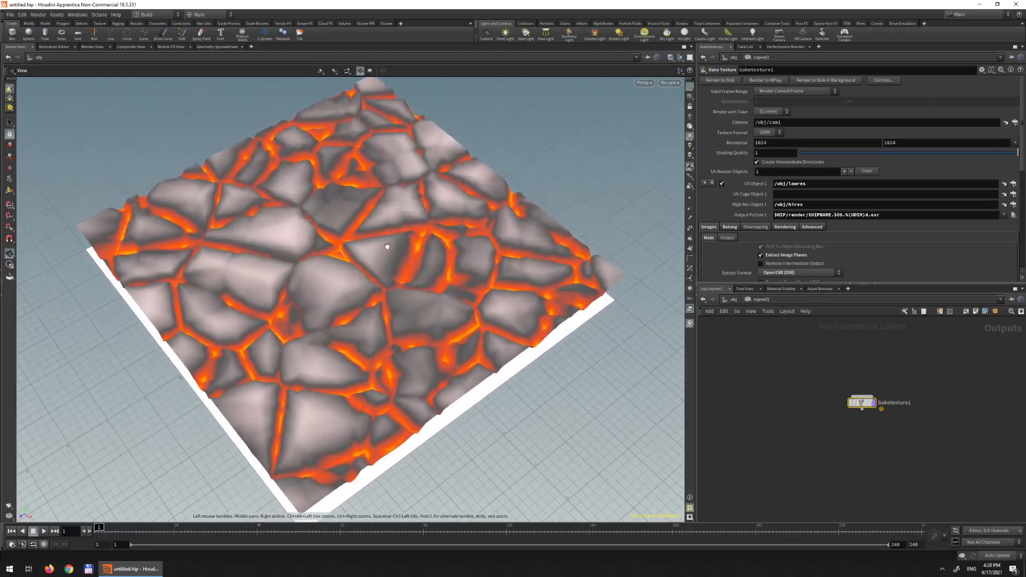
click(755, 227)
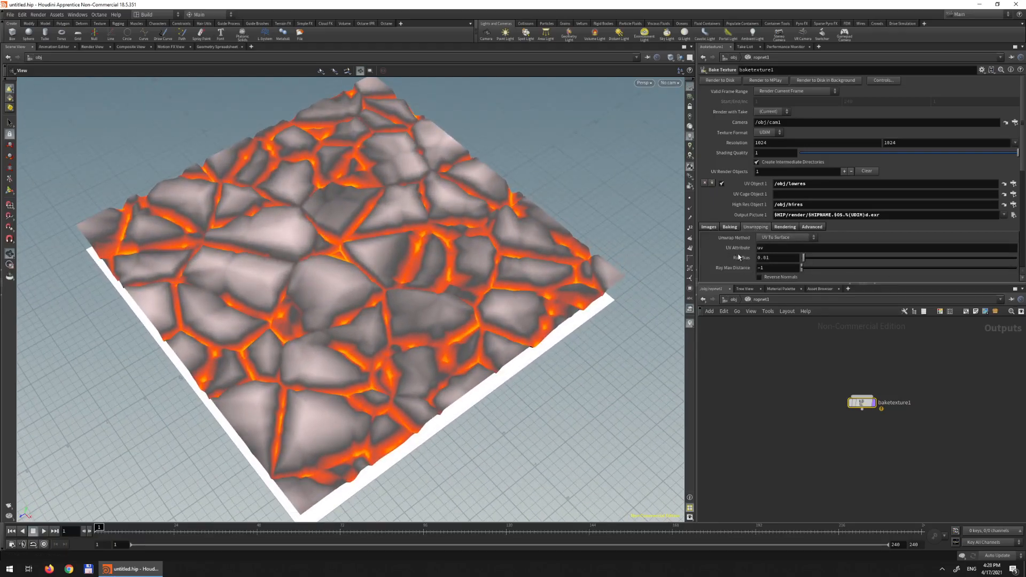
middle_drag(427, 307, 475, 275)
drag(475, 276, 353, 374)
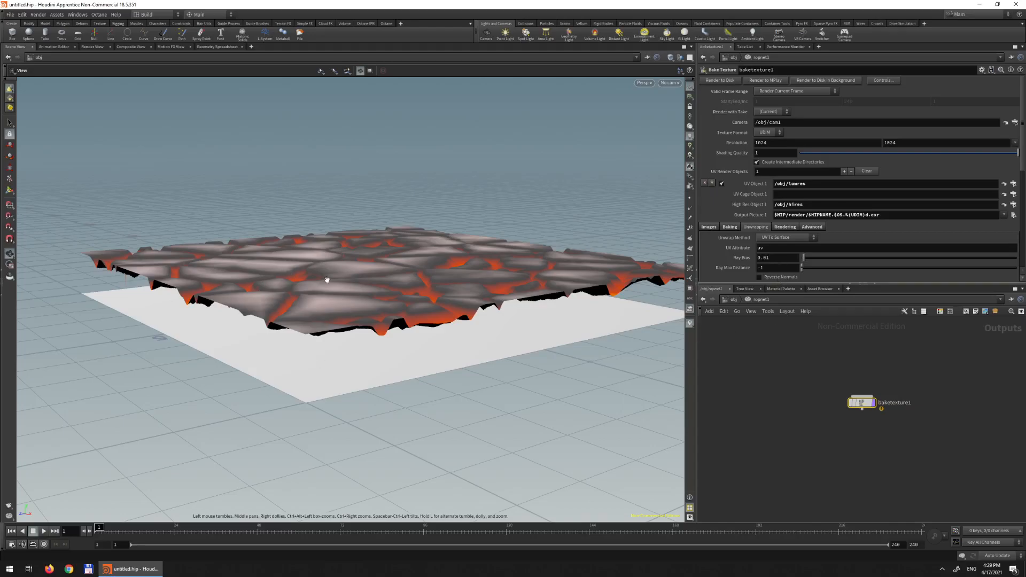
drag(411, 343, 387, 412)
drag(465, 355, 375, 430)
drag(780, 260, 634, 237)
text(1)
key(Return)
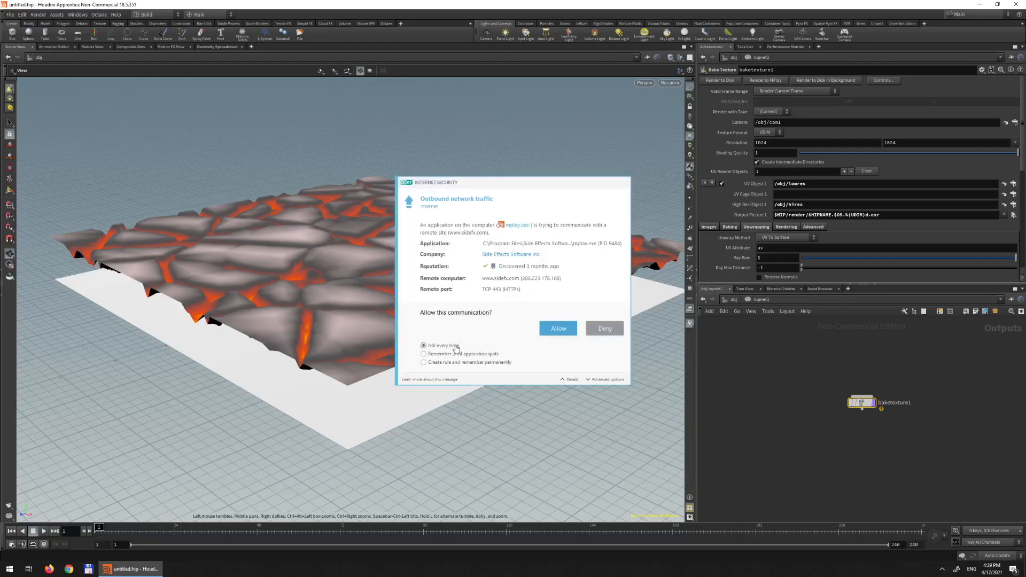
- Preview the bake with Ray Bias 1 in MPlay, allowing its connection, and inspect the Ds and basecolor planes
click(558, 328)
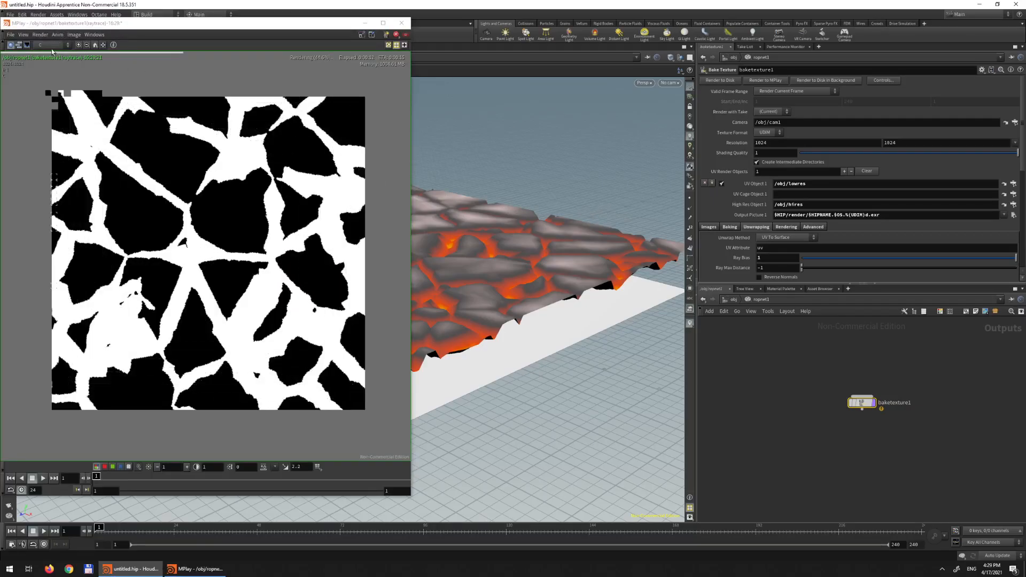
click(48, 47)
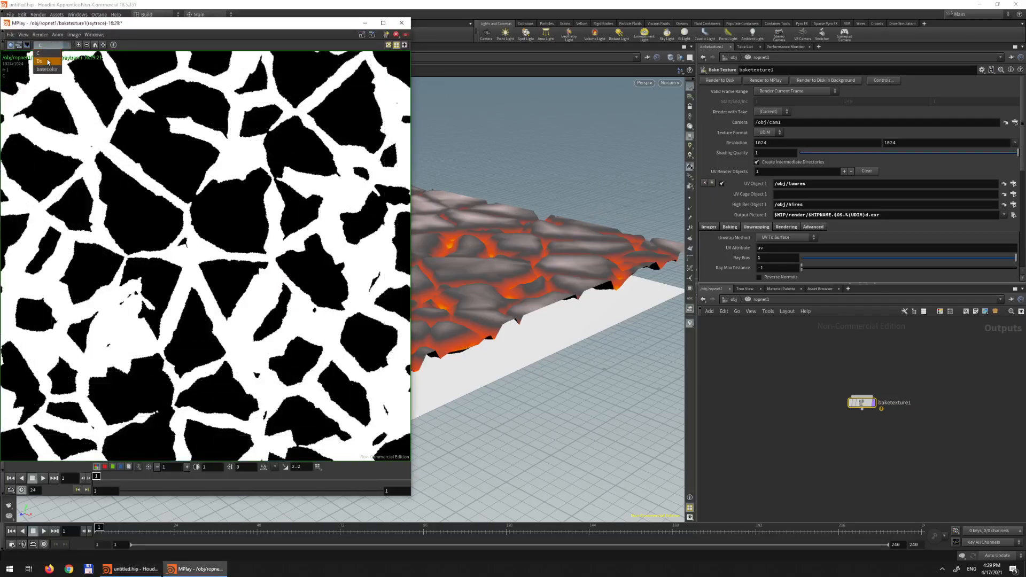
click(47, 63)
click(48, 45)
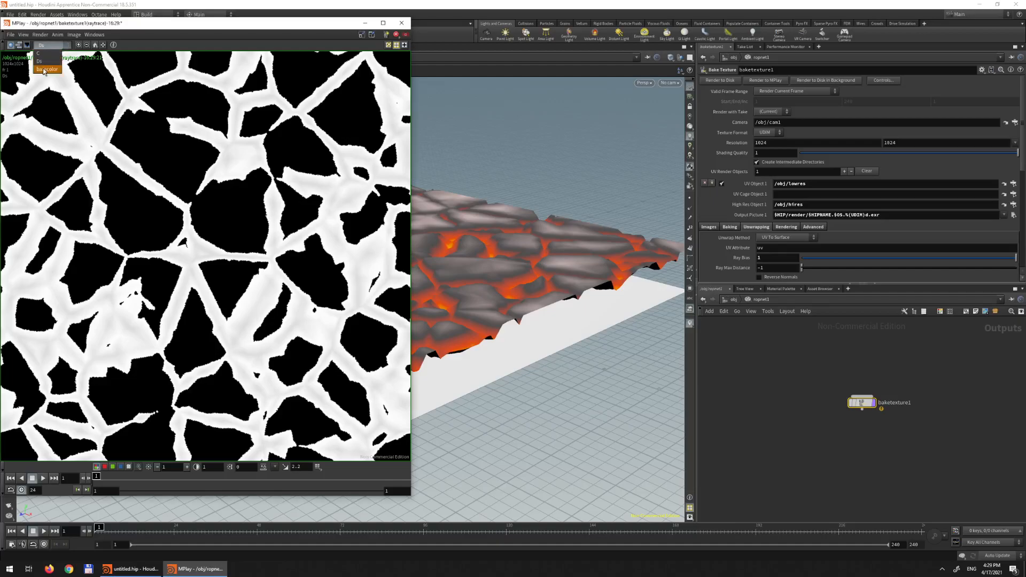
click(49, 75)
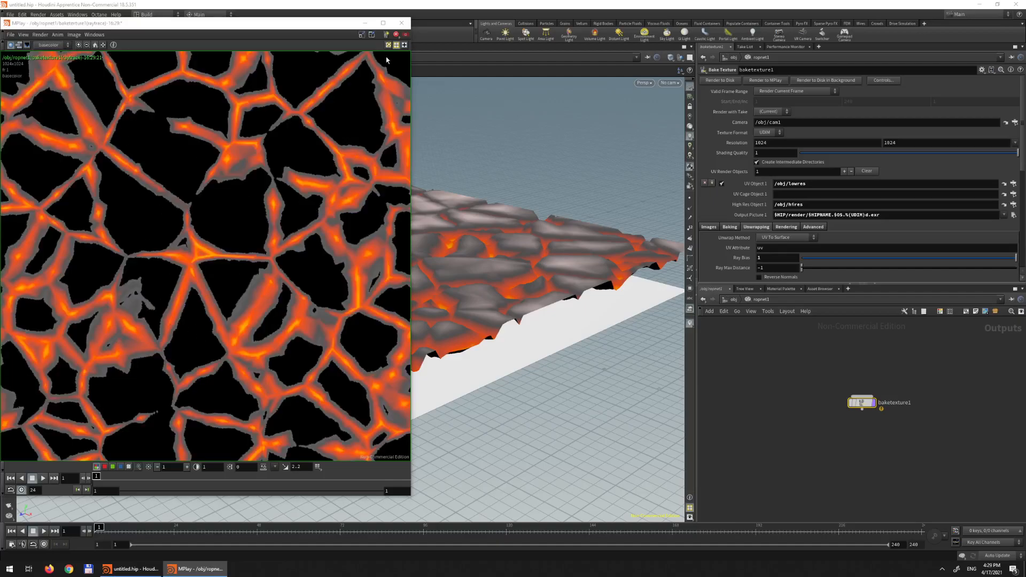
click(402, 24)
- Set the unwrapping Ray Bias to 1.5 and render the bake to MPlay again
click(774, 260)
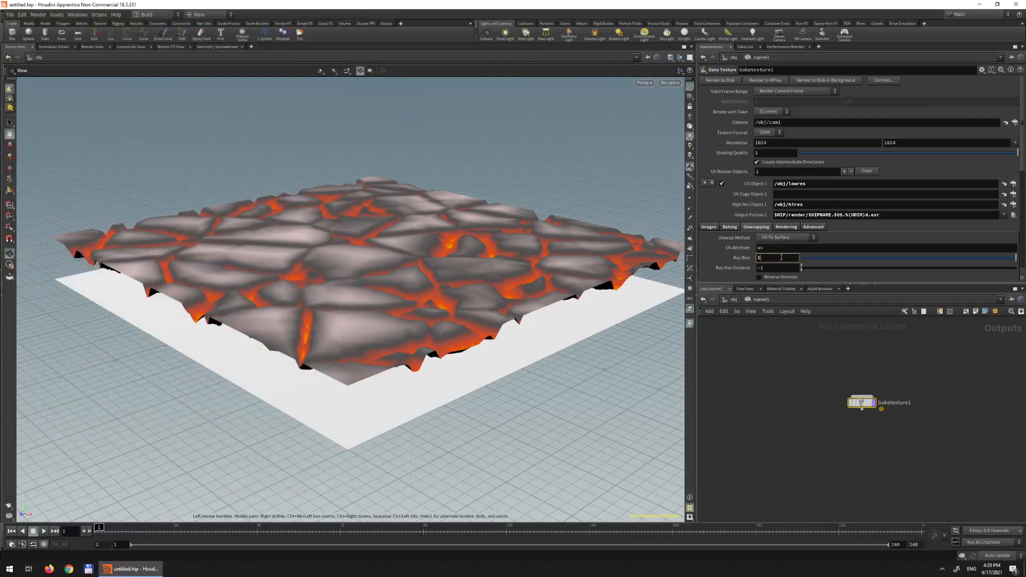
text(1.5)
key(Return)
click(780, 83)
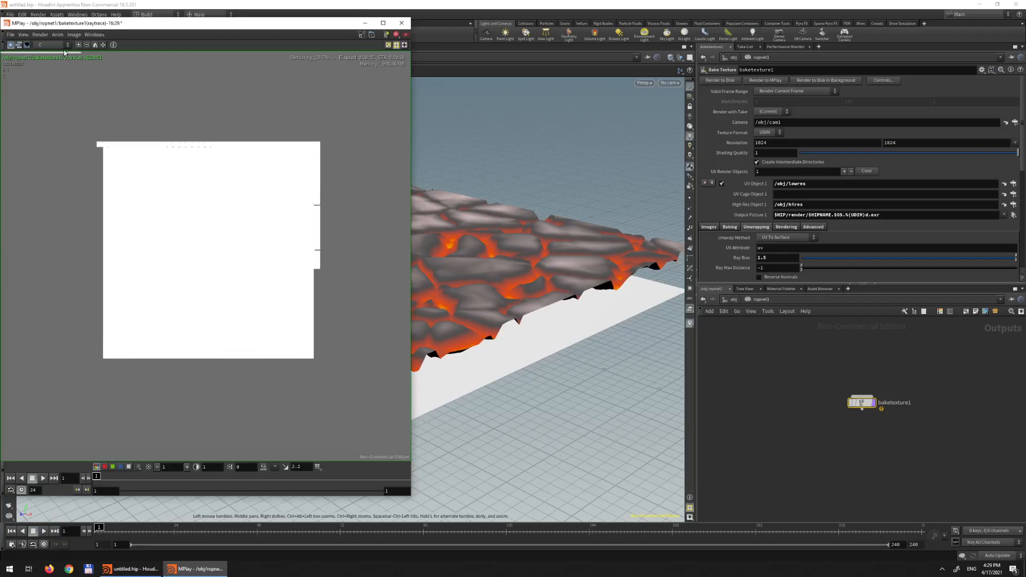
- Check the Ds and basecolor planes of the bake in MPlay, then close the preview
click(48, 46)
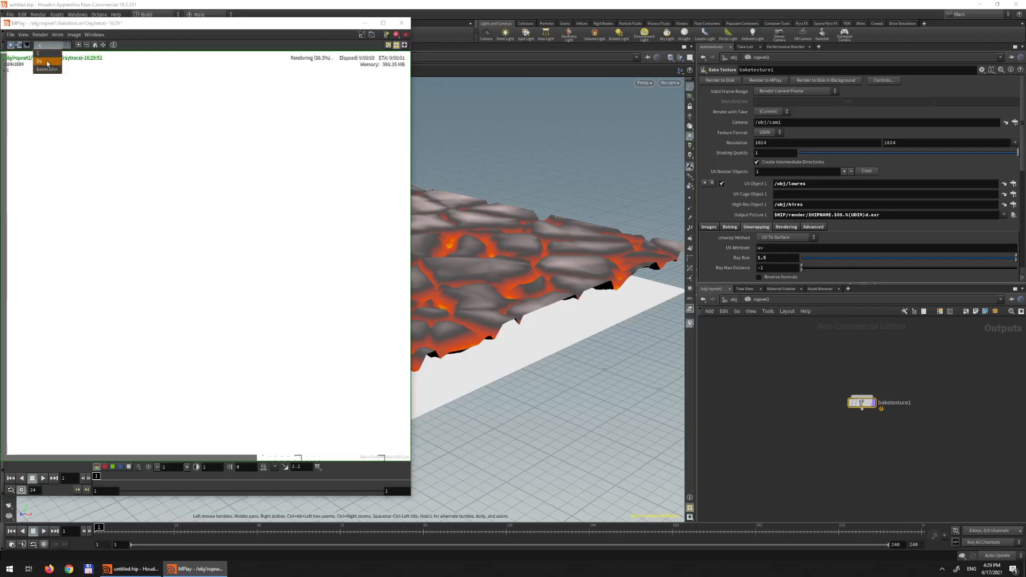
click(50, 69)
click(51, 45)
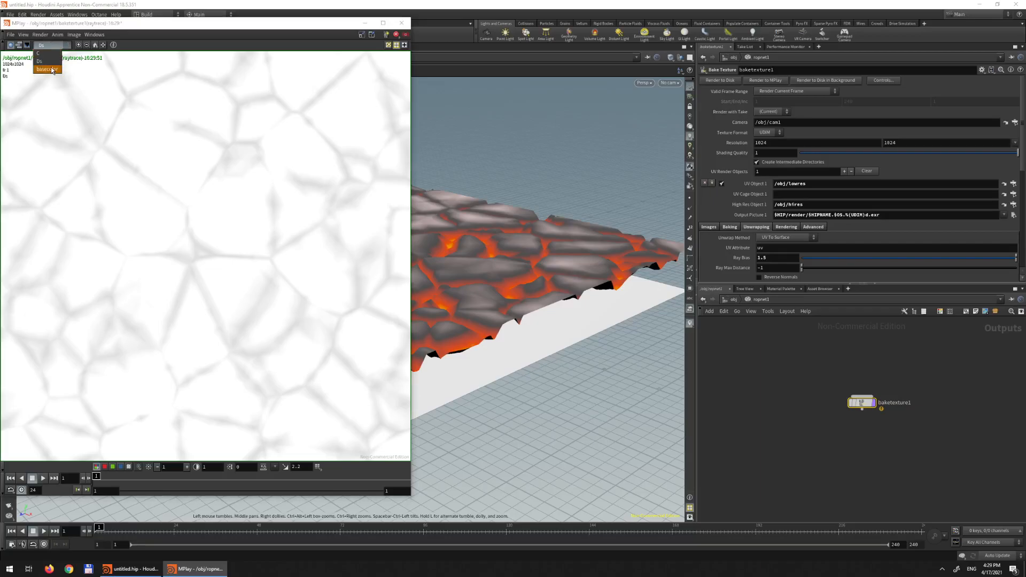
click(51, 76)
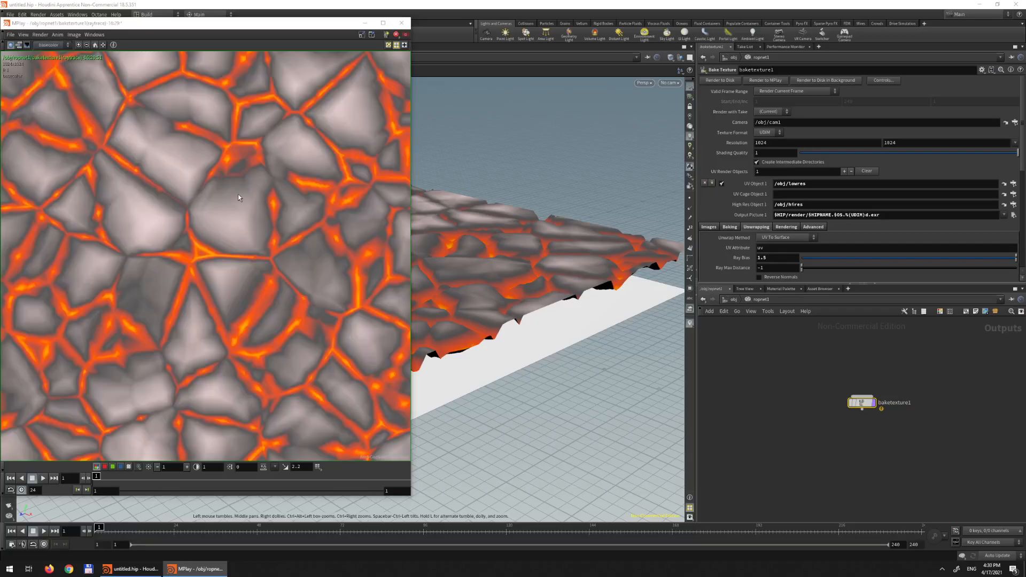
drag(268, 28, 379, 64)
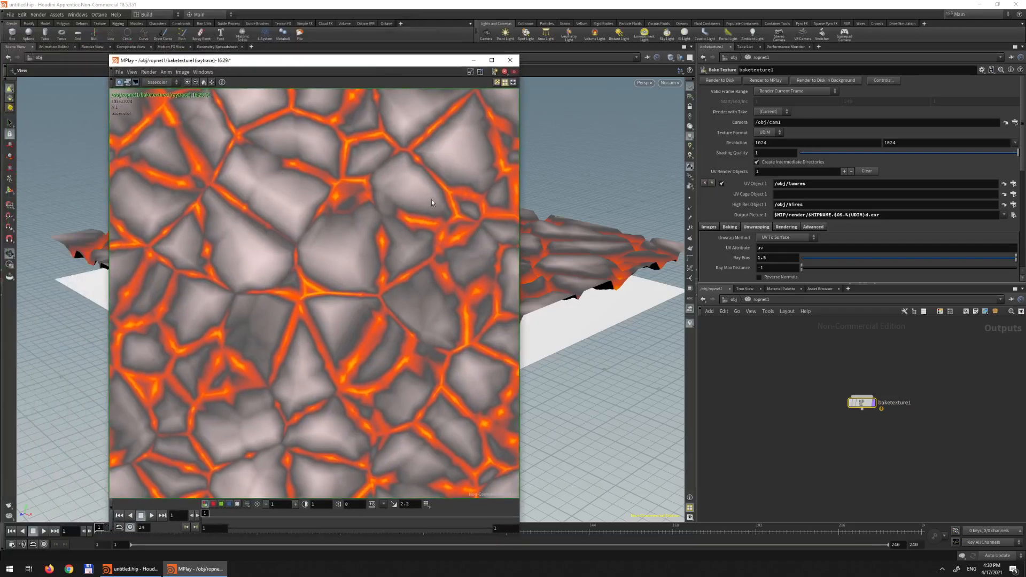
click(510, 60)
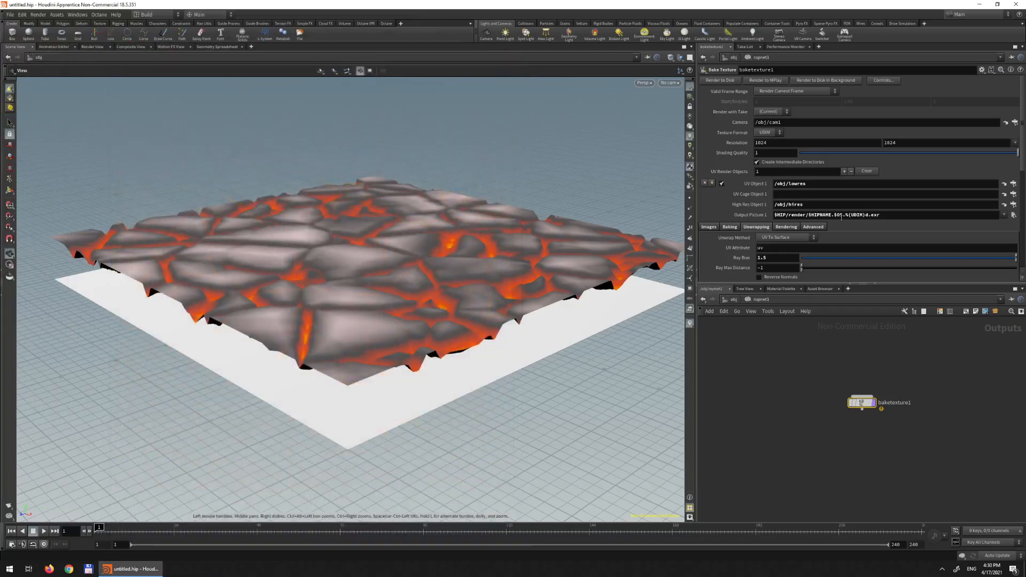
- Enable the Tangent-Space Normal (Nt) image plane for the bake and render it to MPlay
scroll(846, 242, down, 4)
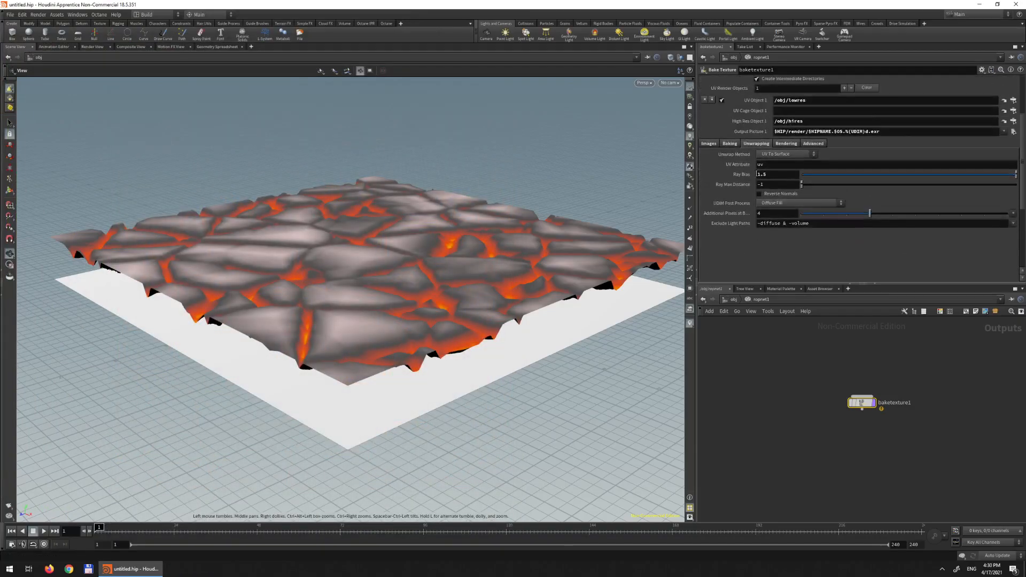
click(708, 144)
scroll(802, 217, down, 3)
scroll(803, 218, up, 3)
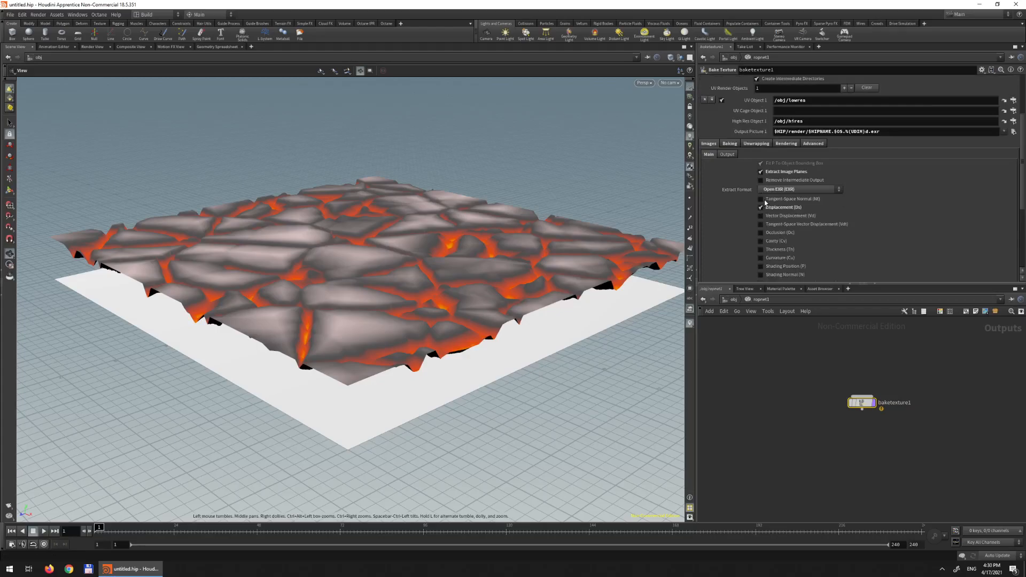
scroll(764, 201, up, 3)
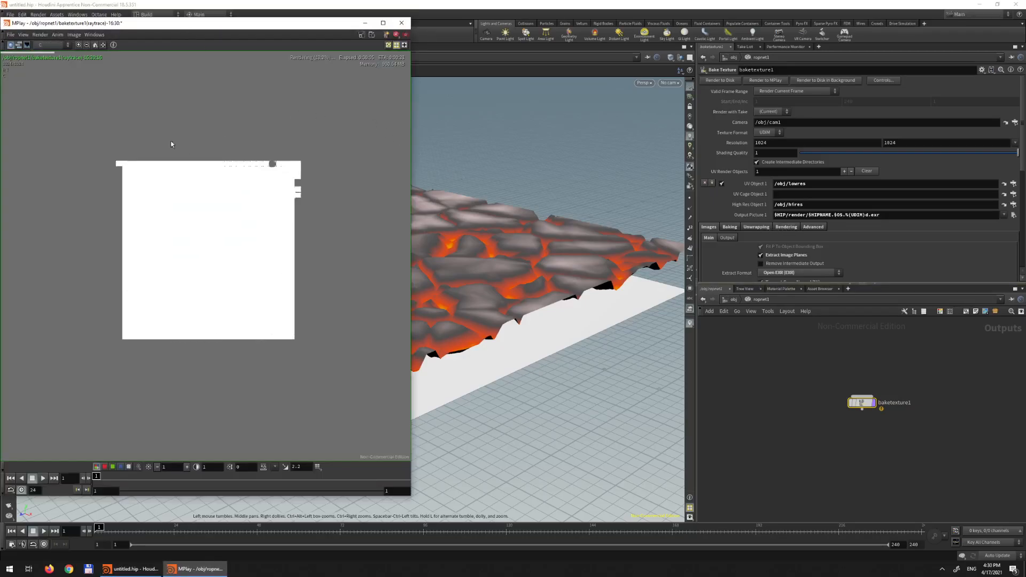
- Check the Nt plane of the bake in MPlay, then close the preview
click(45, 47)
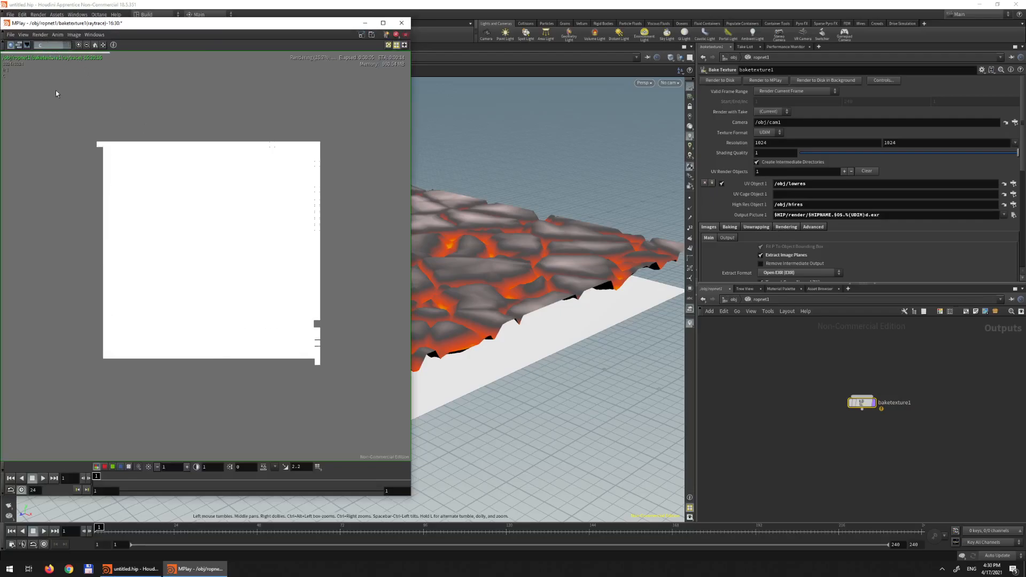
click(52, 46)
click(323, 174)
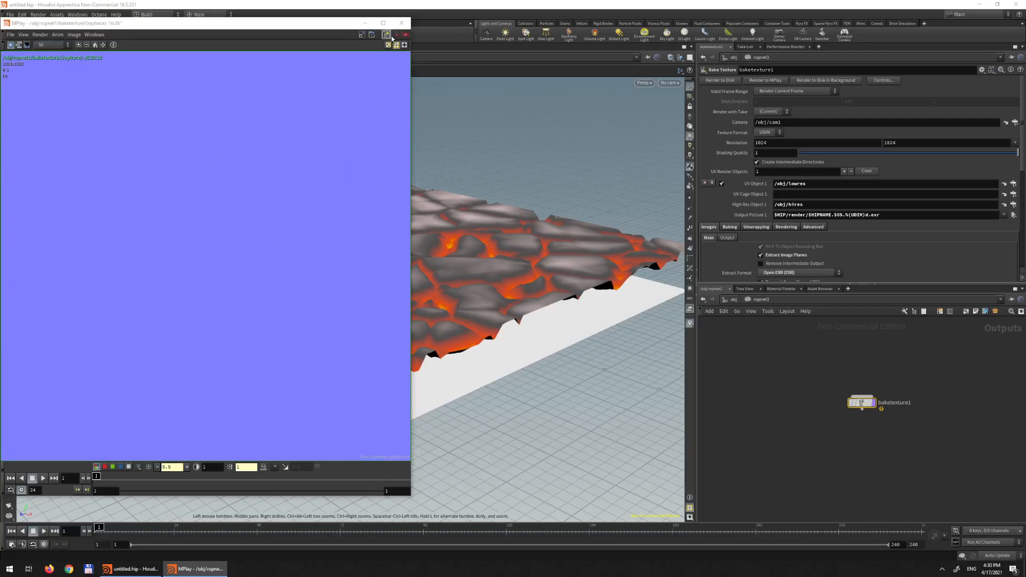
click(401, 22)
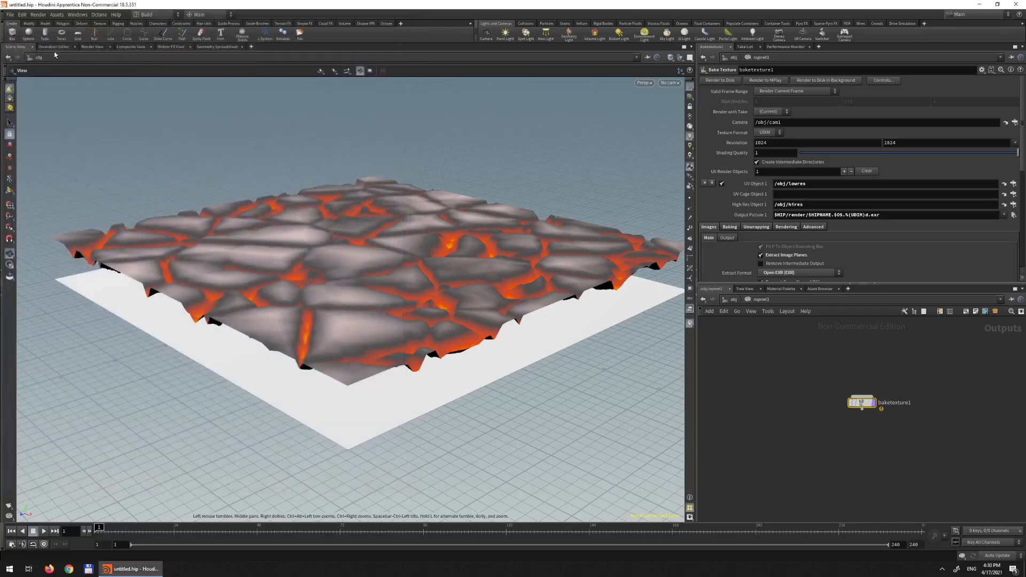
- Enter the hires geometry network and set the Depth of subdivide1 to 2
click(733, 299)
double_click(783, 385)
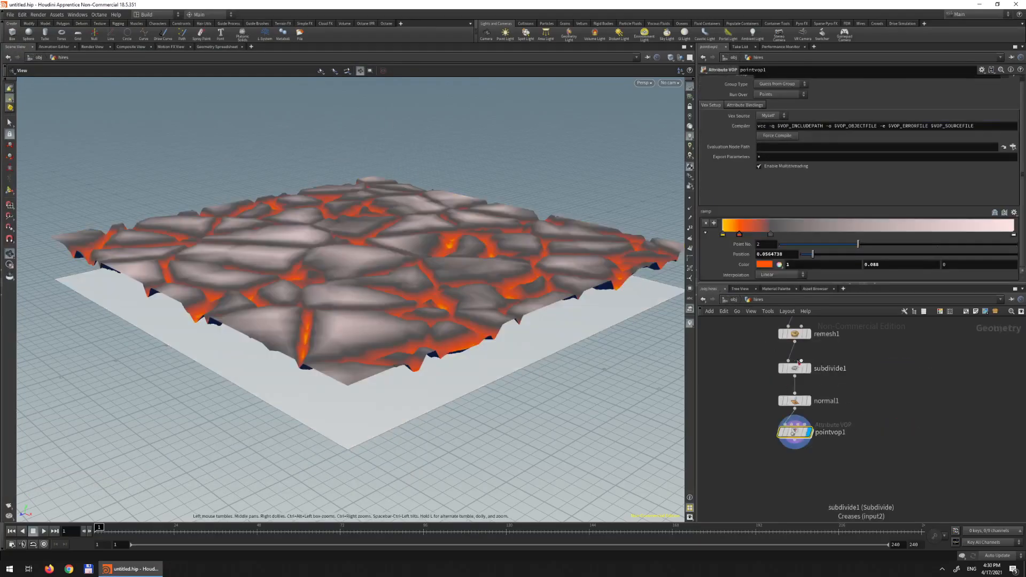
click(805, 404)
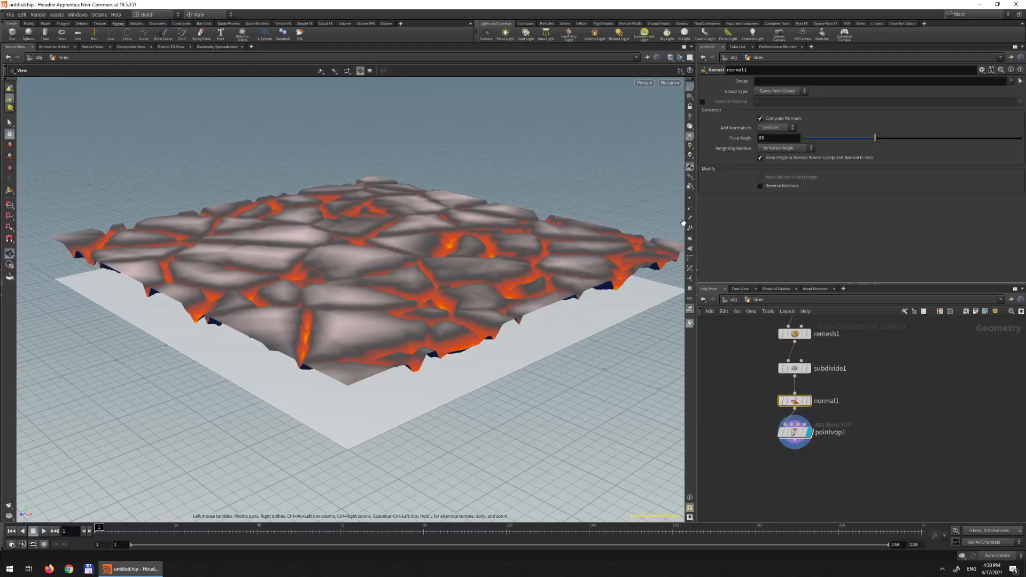
click(795, 368)
double_click(767, 112)
text(2)
key(Return)
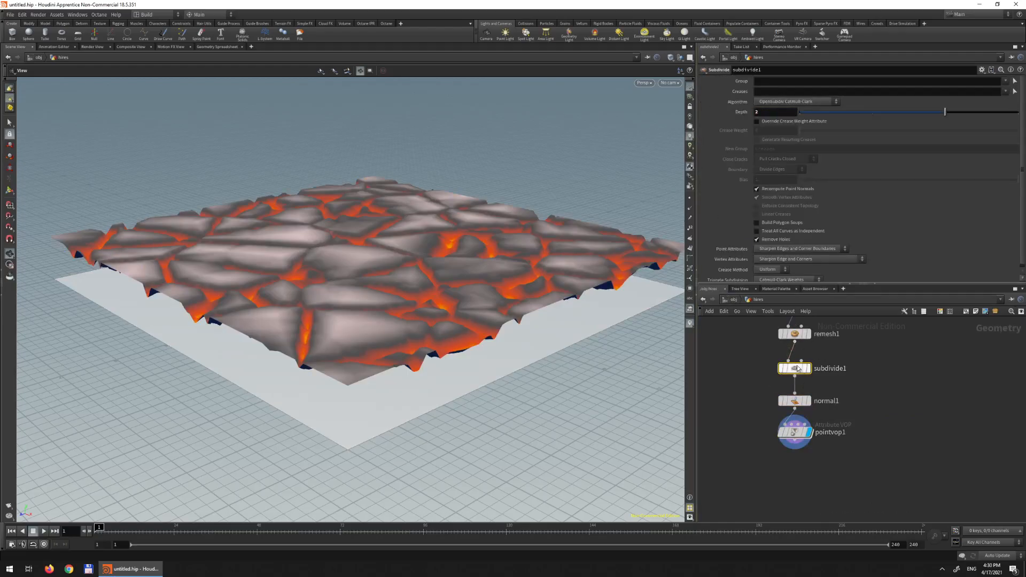
- Show the point normals in the viewport and compare them on normal1 and pointvop1
click(794, 401)
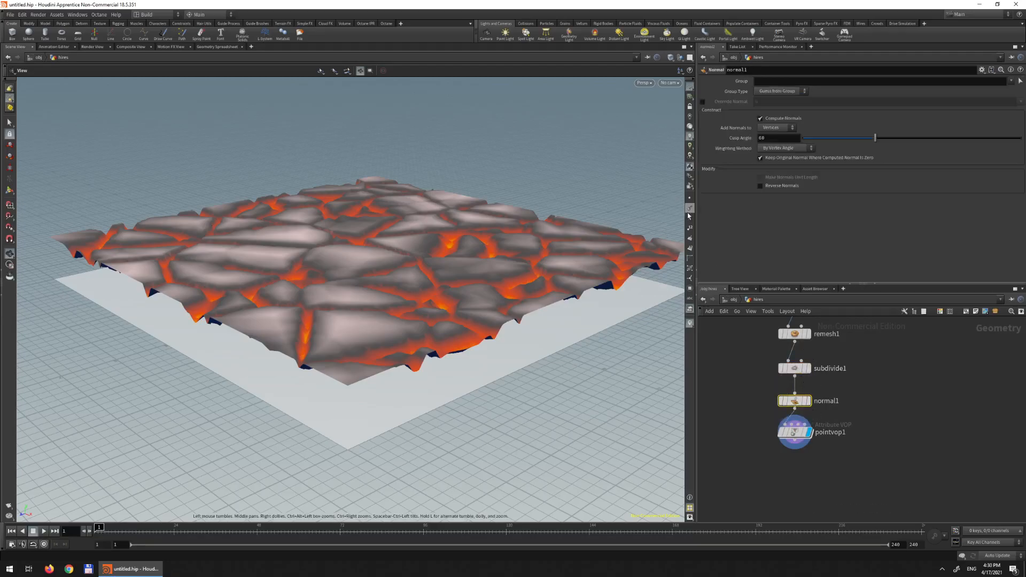
click(690, 209)
click(808, 401)
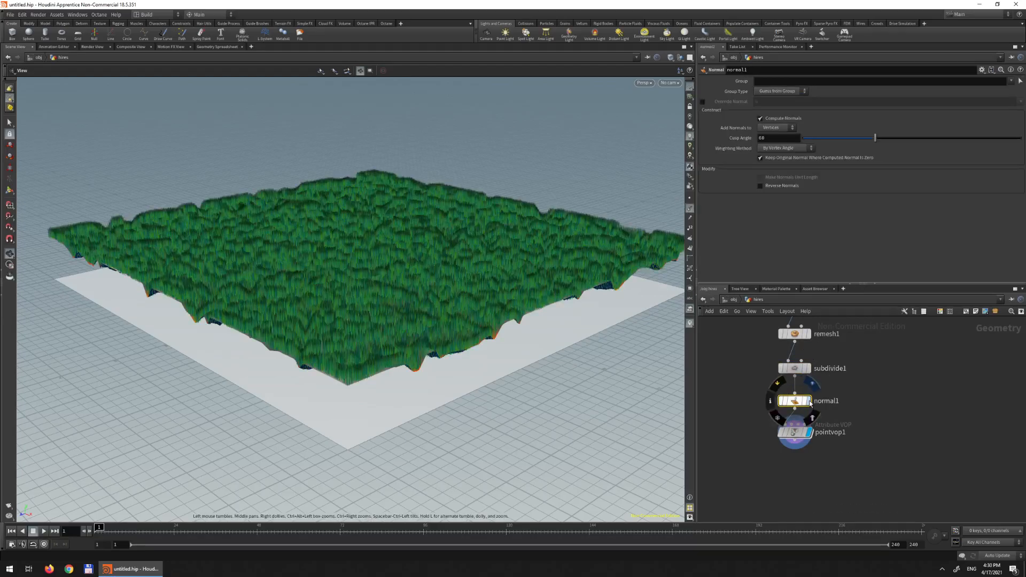
drag(437, 285, 552, 279)
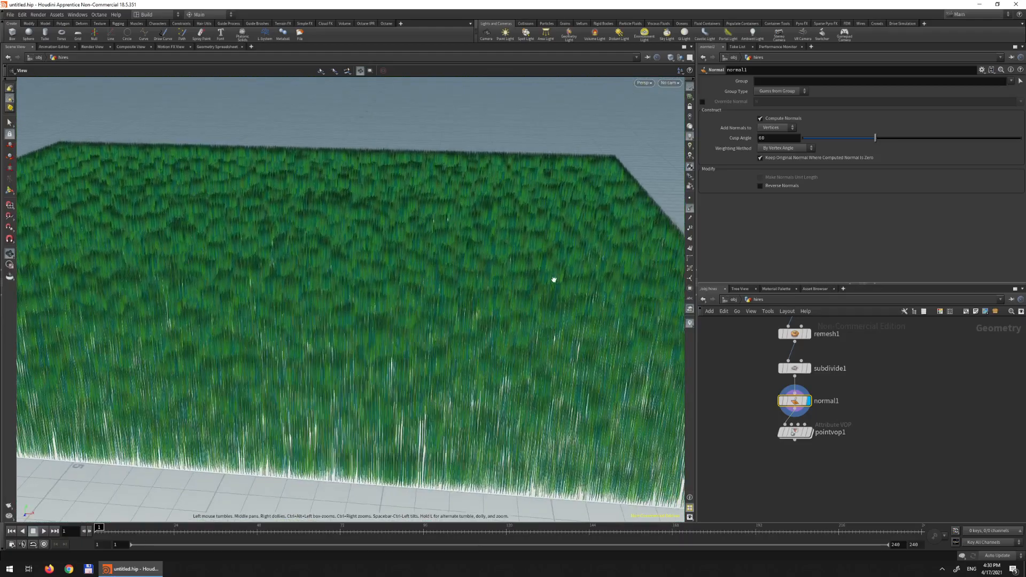
click(811, 435)
drag(502, 259, 554, 265)
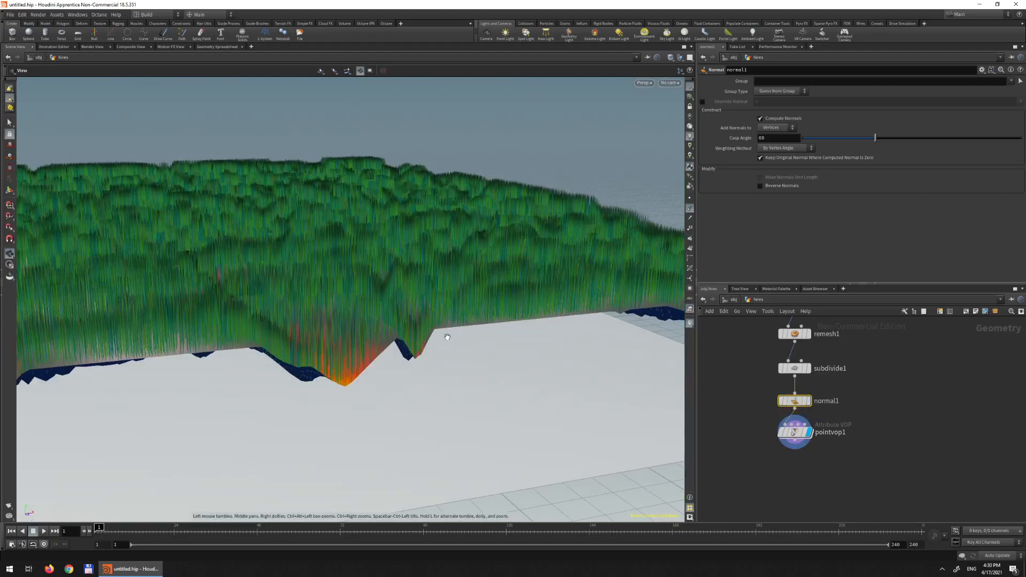
drag(445, 274, 403, 245)
drag(370, 188, 377, 248)
- Inside pointvop1, try to connect the dispN output of displacenml1 to the N input of geometryvopoutput1
double_click(795, 432)
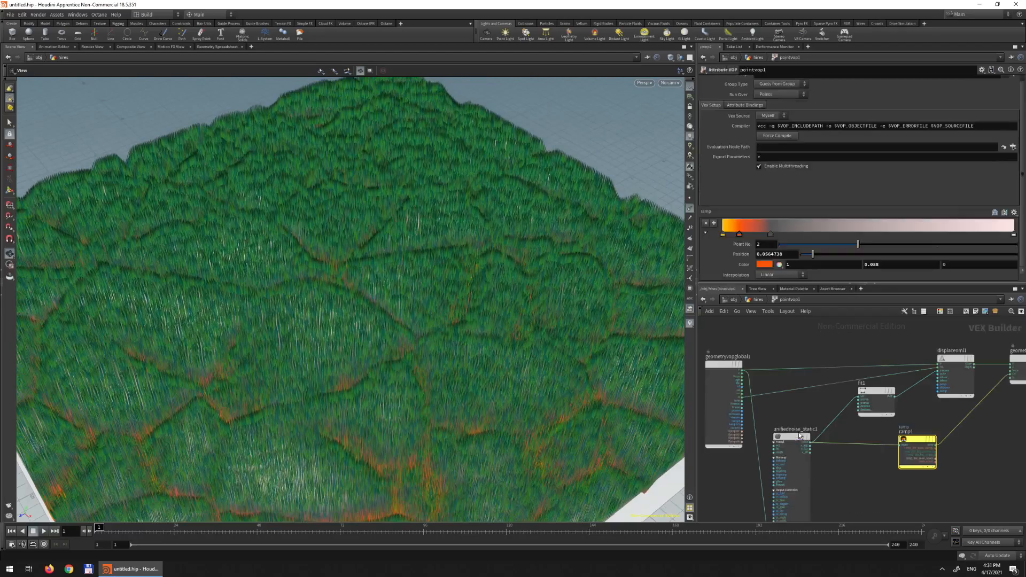
middle_drag(931, 407, 768, 425)
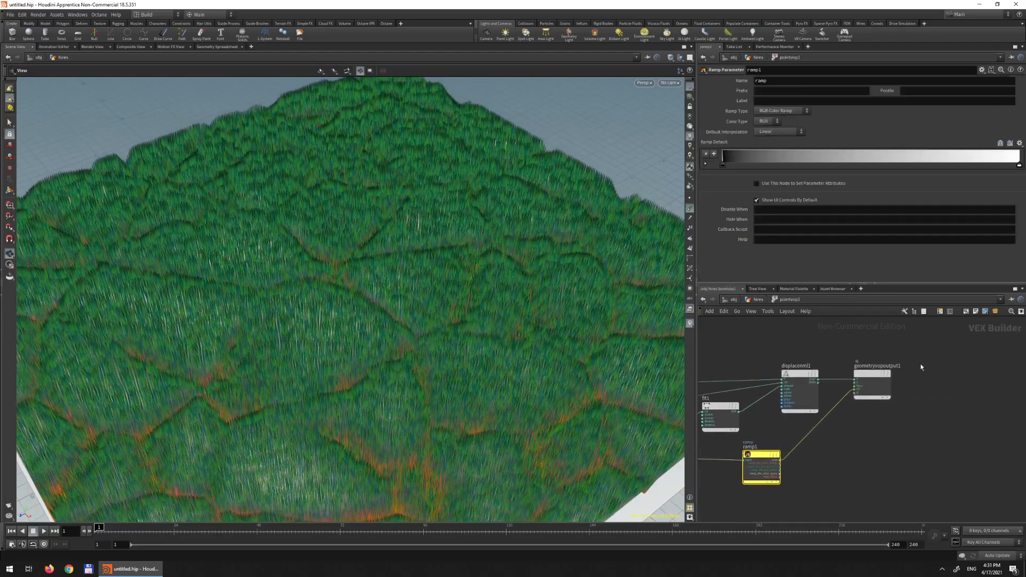
scroll(802, 347, up, 4)
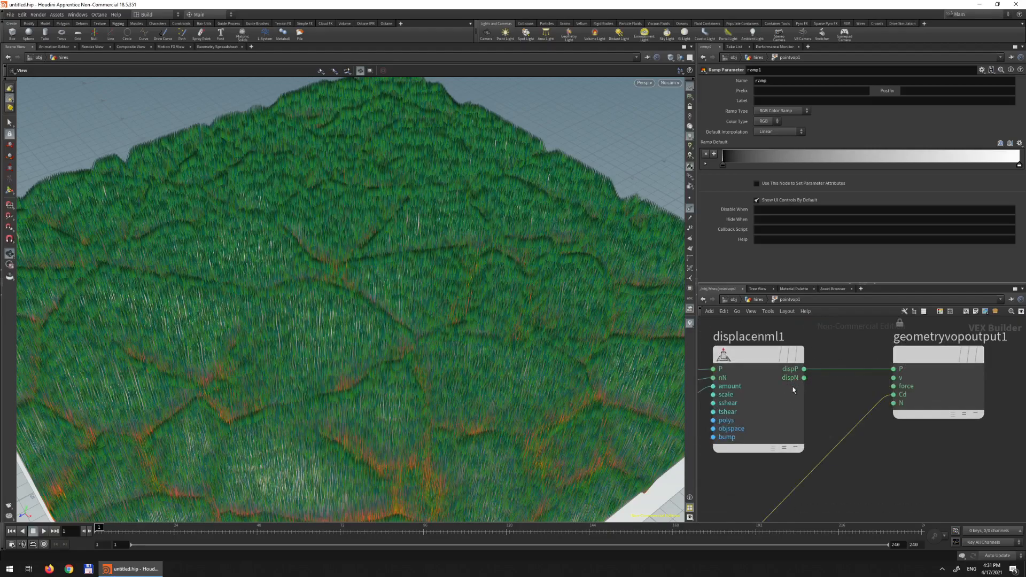
drag(767, 361, 774, 361)
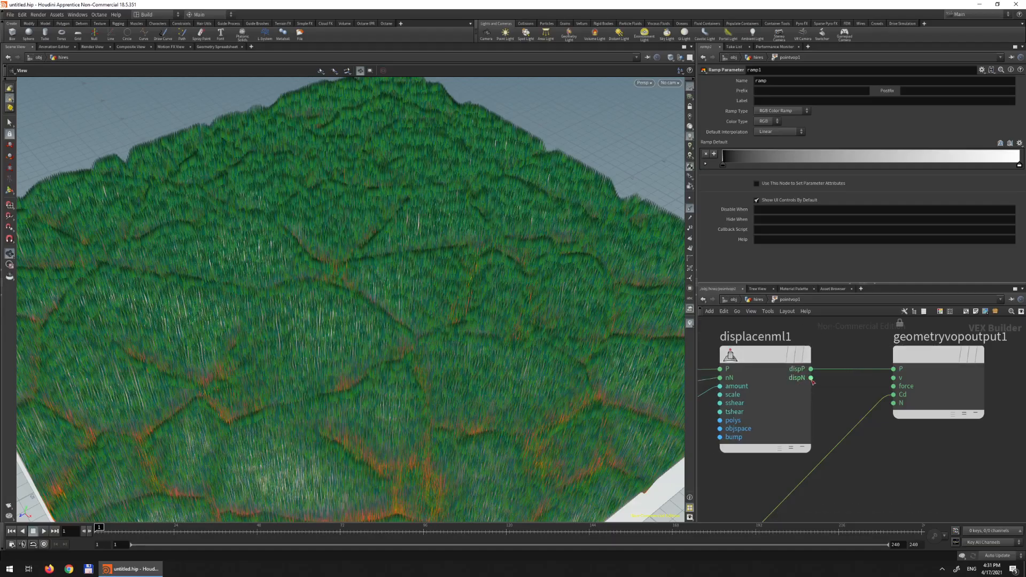
click(811, 378)
click(893, 403)
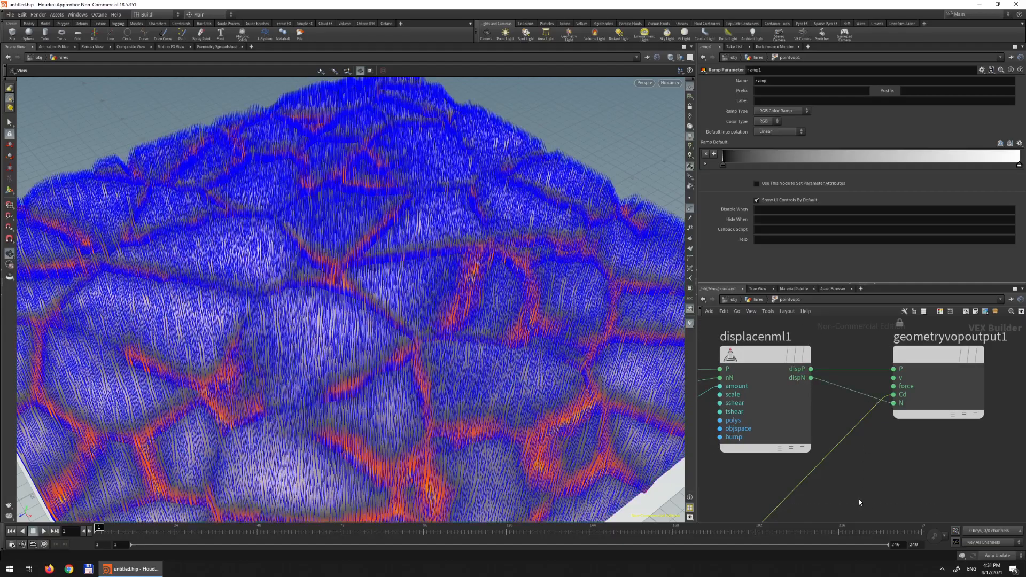
drag(394, 271, 526, 267)
- Remove the dispN to N connection and inspect the surface's point normals again
key(Delete)
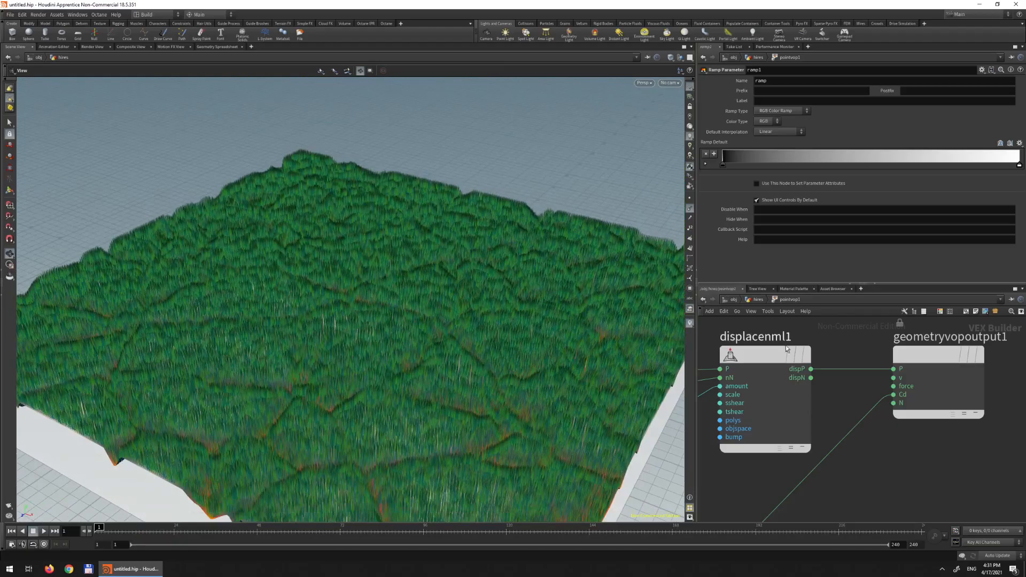
drag(415, 293, 385, 291)
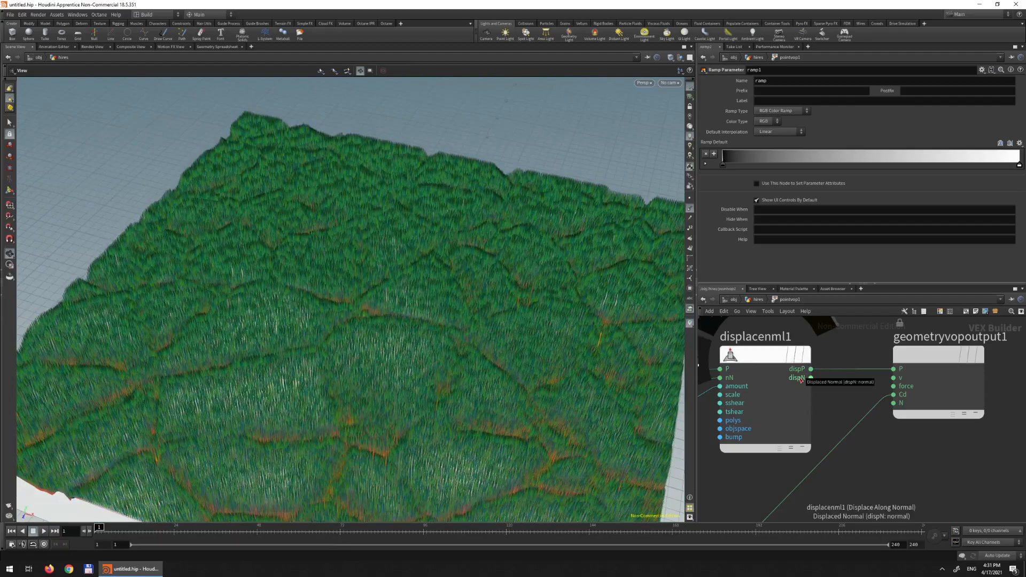
drag(758, 354, 766, 355)
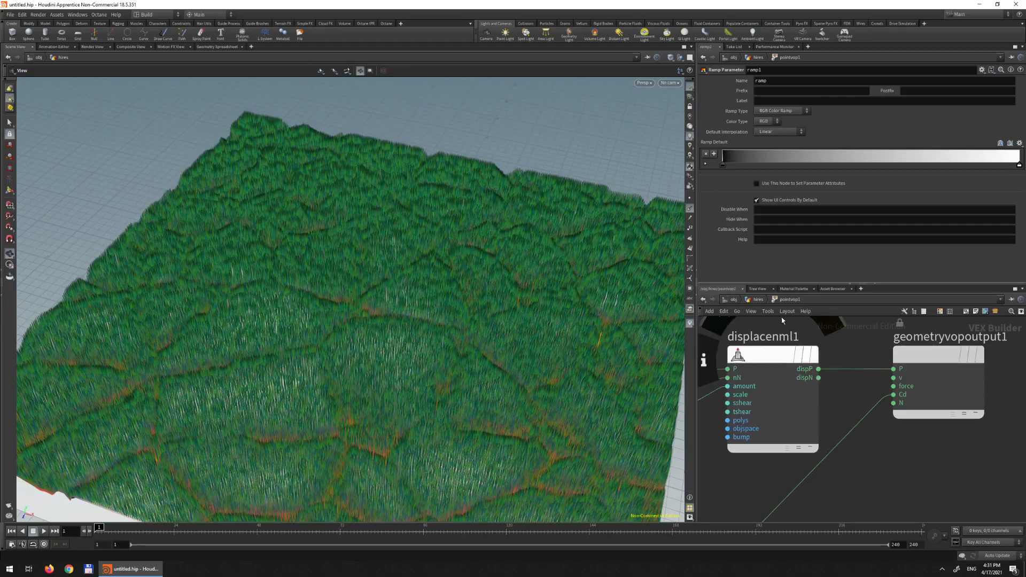
- Return to the hires network and enable Update Normals If Displaced in pointvop1's attribute bindings
click(758, 301)
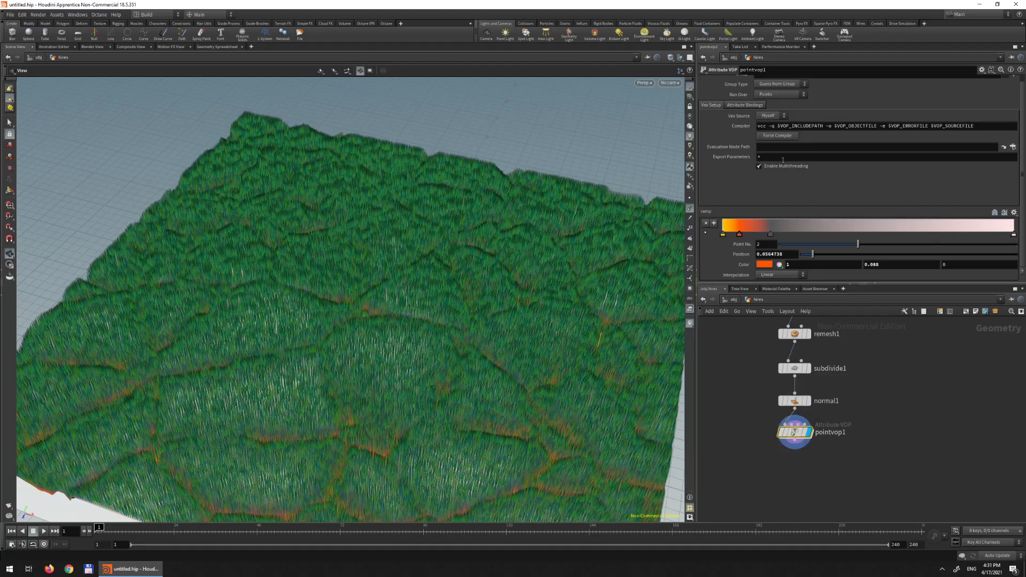
scroll(769, 145, up, 1)
click(736, 112)
scroll(911, 150, down, 1)
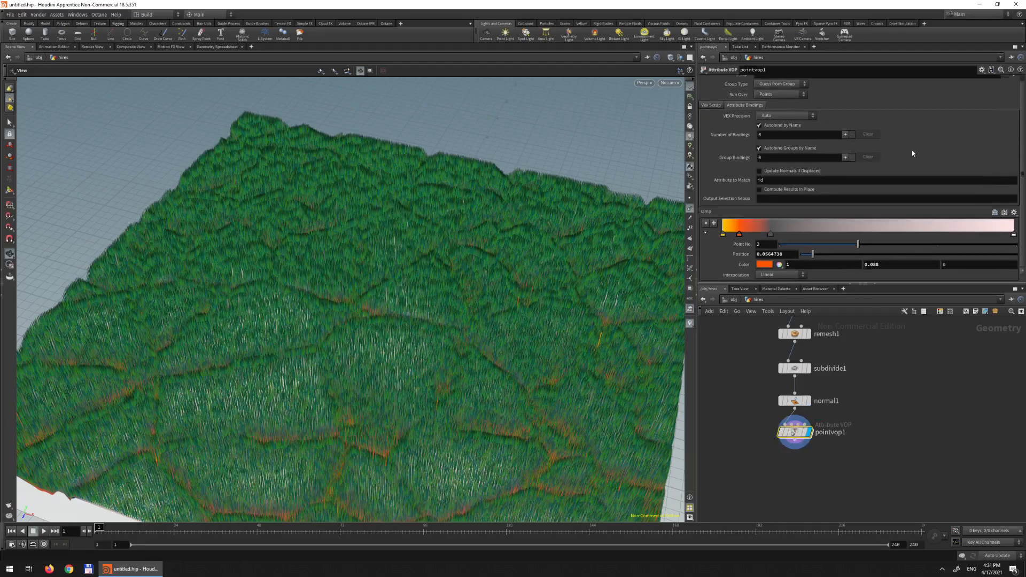
click(759, 172)
- Inspect the updated point normals, hide their display and examine the shading of the lava surface
drag(532, 378, 476, 207)
click(691, 212)
middle_drag(475, 206, 447, 268)
scroll(450, 260, down, 2)
drag(491, 239, 546, 247)
scroll(427, 234, up, 3)
scroll(545, 246, down, 3)
middle_drag(522, 213, 471, 235)
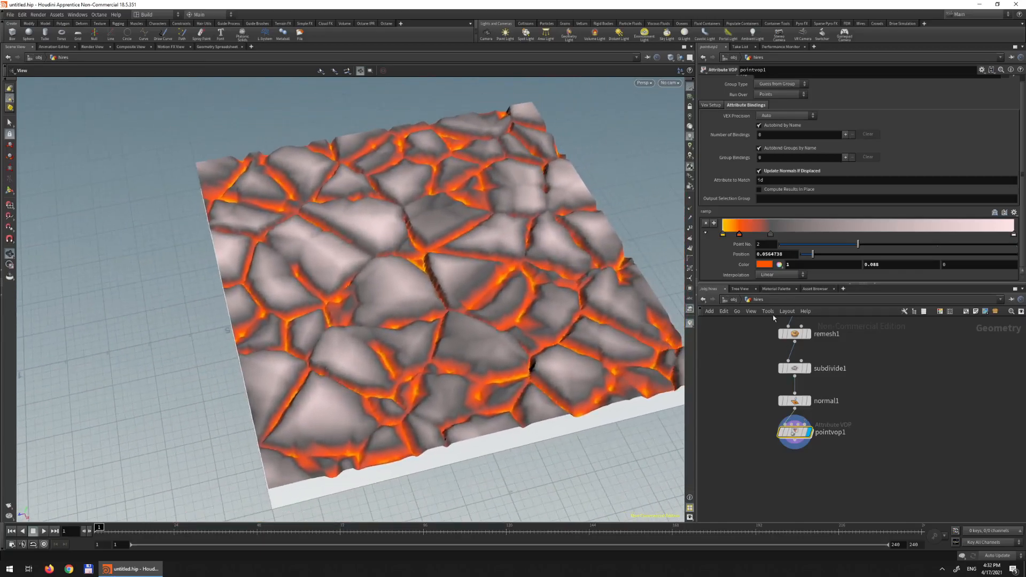
- Set the Depth of subdivide1 to 3 and check the refined lava surface
click(795, 368)
click(758, 103)
click(750, 111)
drag(762, 113, 693, 109)
text(3)
key(Return)
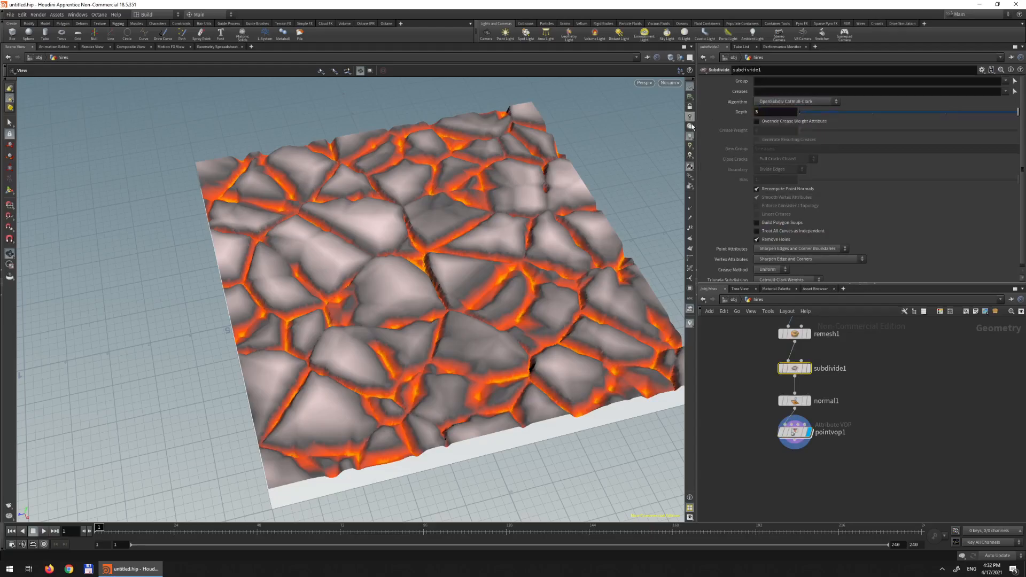
drag(539, 187, 488, 206)
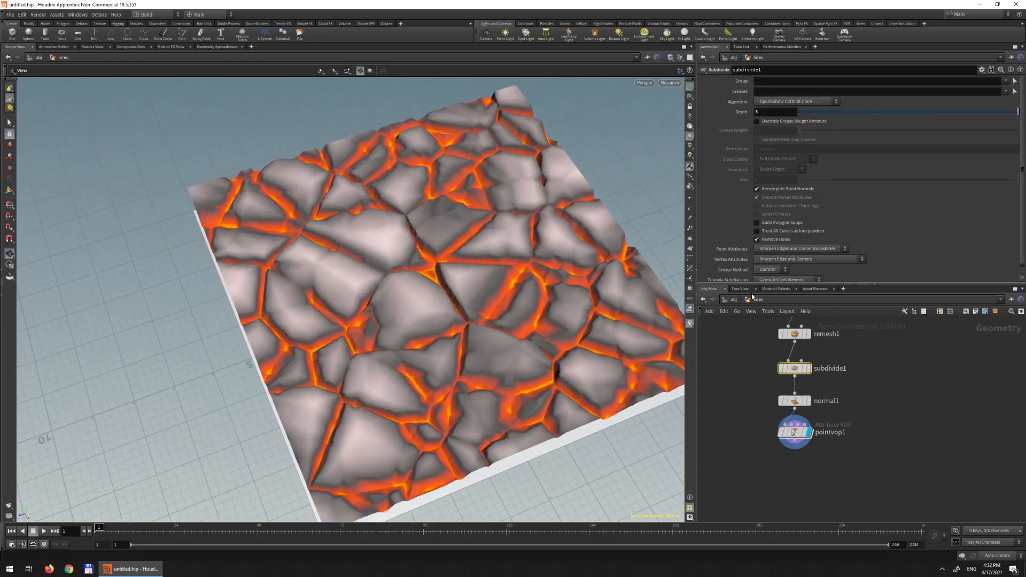
- Return to the bake texture node in ropnet1, render it to MPlay and view the Nt plane
click(734, 300)
double_click(898, 424)
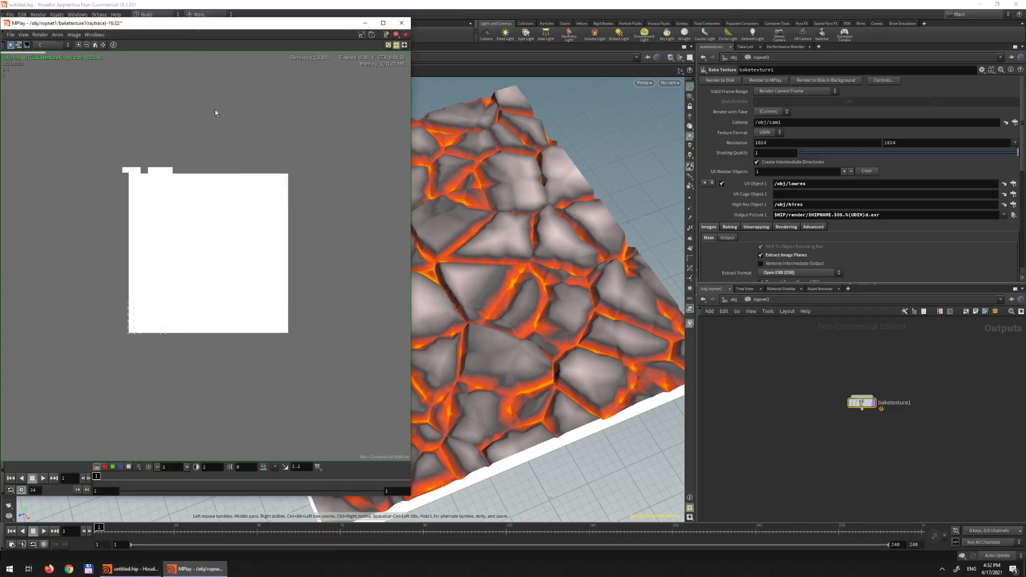
click(51, 46)
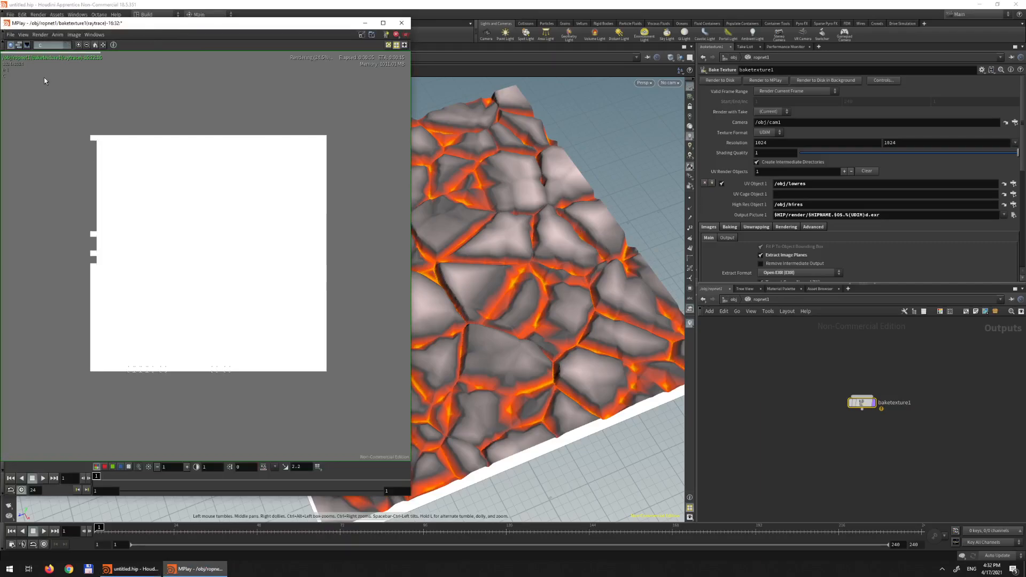
click(48, 45)
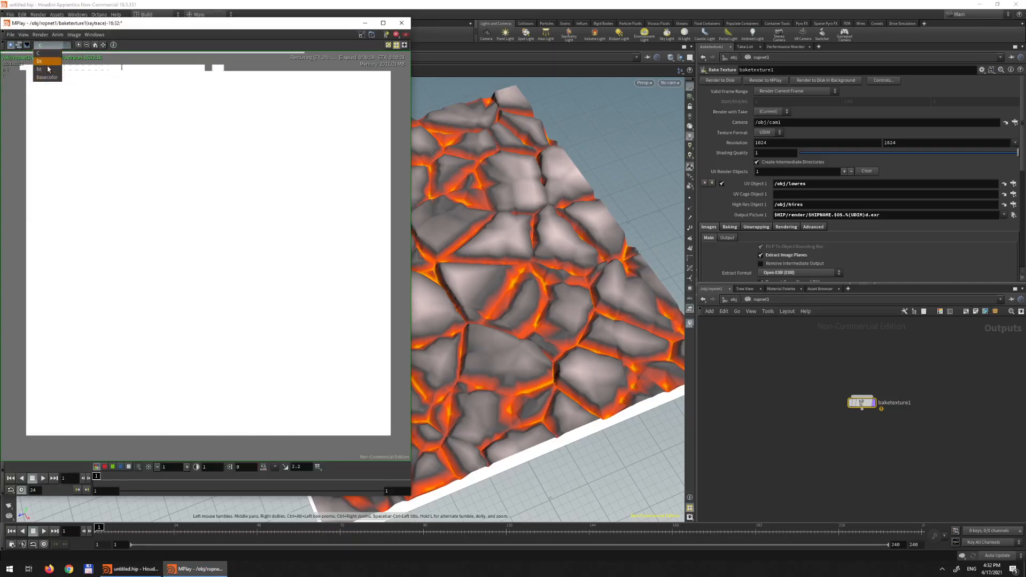
click(48, 69)
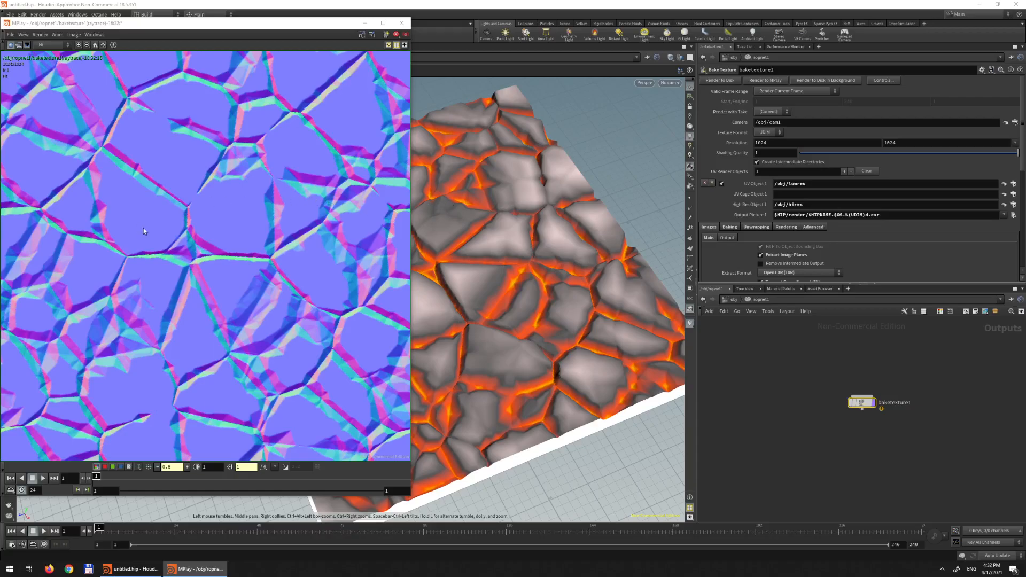
- Close the MPlay preview and review the bake texture node's resolution, object, output picture and image plane extraction settings
click(402, 23)
scroll(778, 153, down, 5)
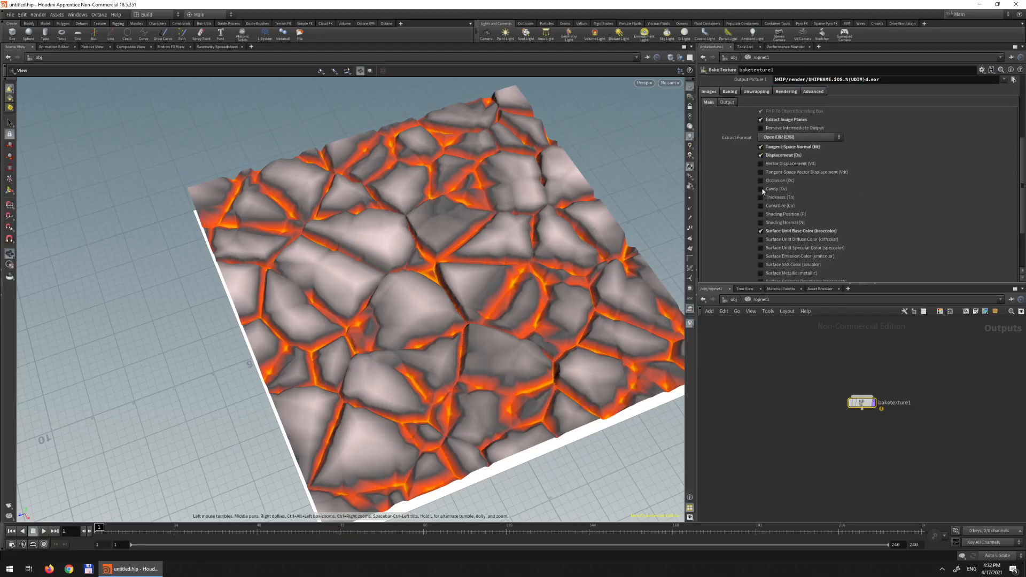
scroll(883, 221, down, 3)
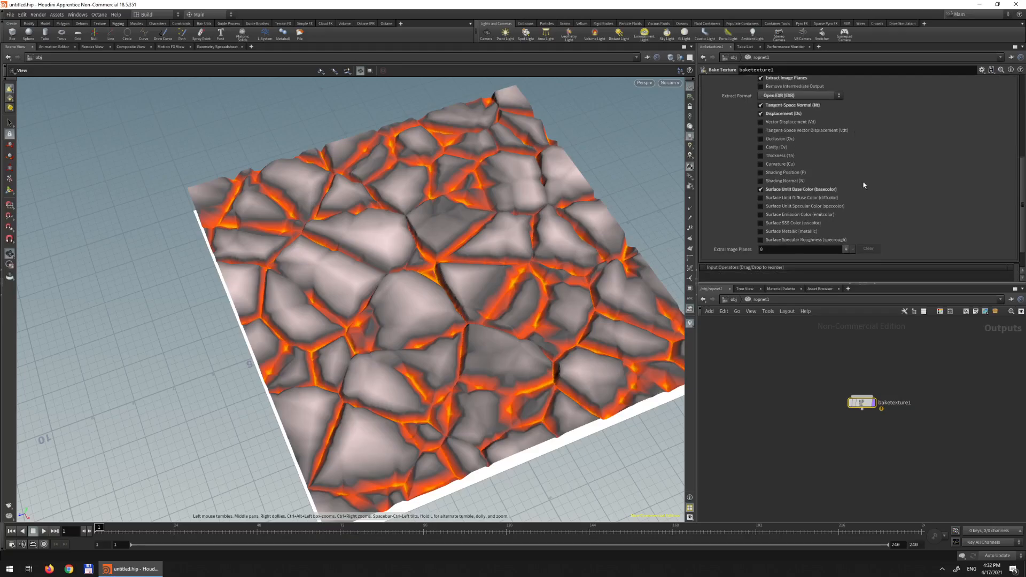
scroll(885, 171, down, 1)
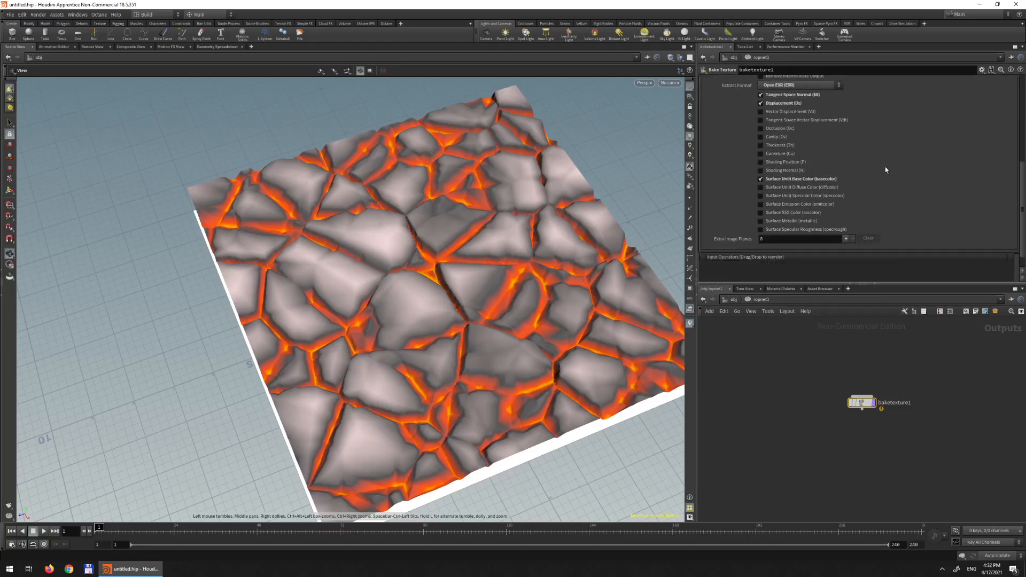
scroll(907, 165, up, 3)
scroll(822, 171, up, 10)
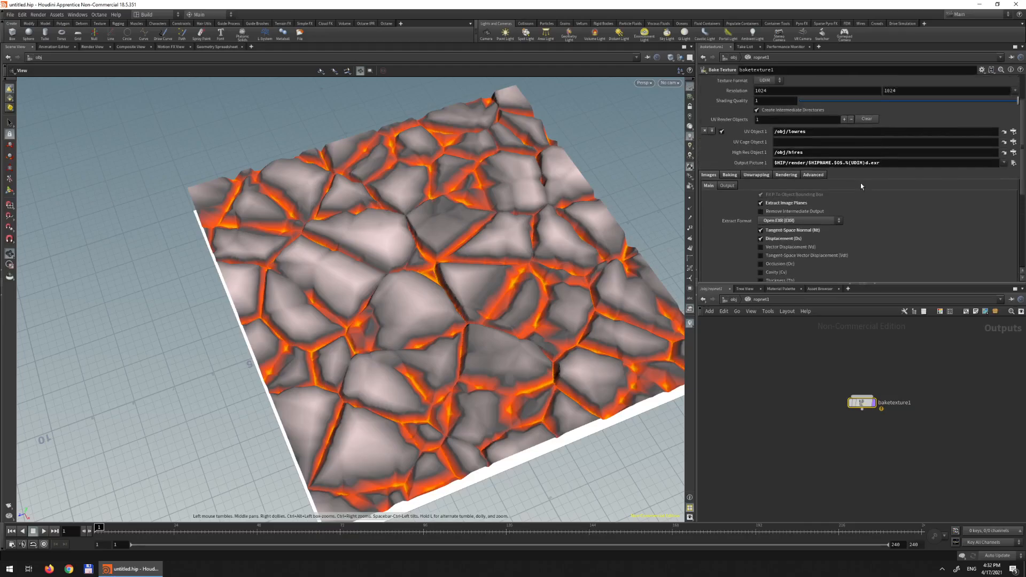
scroll(818, 227, down, 3)
scroll(868, 233, up, 3)
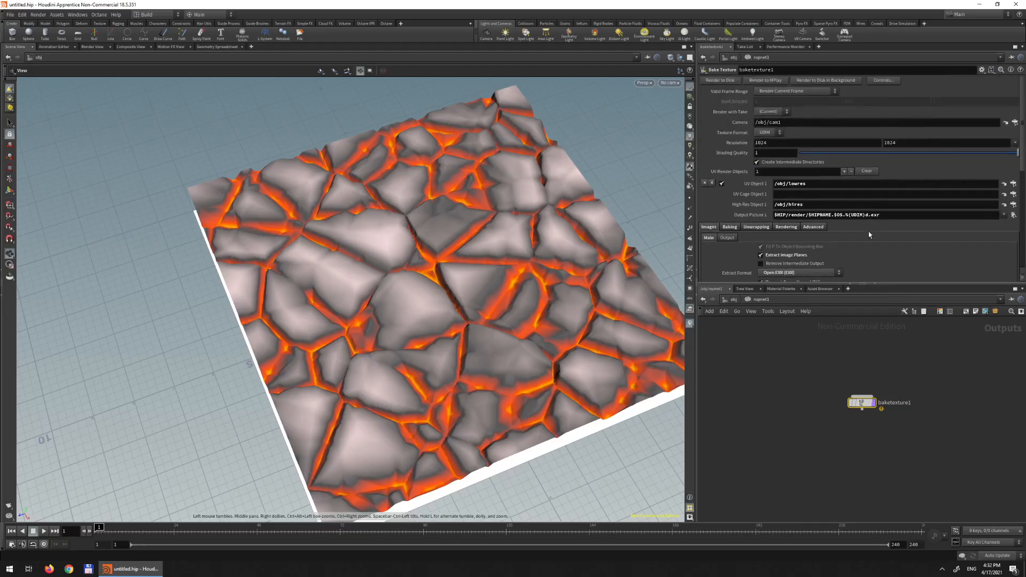
scroll(769, 160, down, 3)
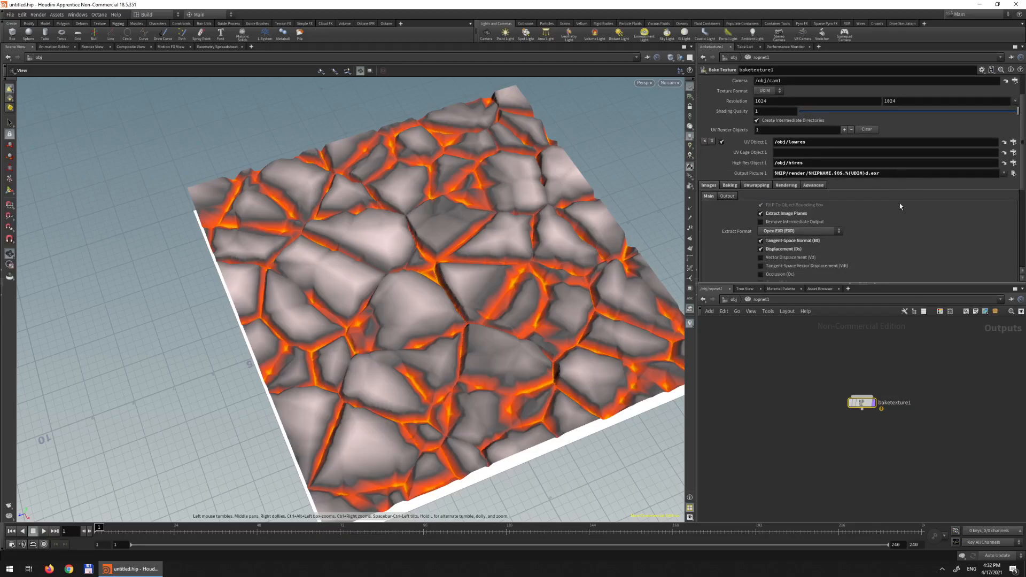
scroll(740, 200, down, 3)
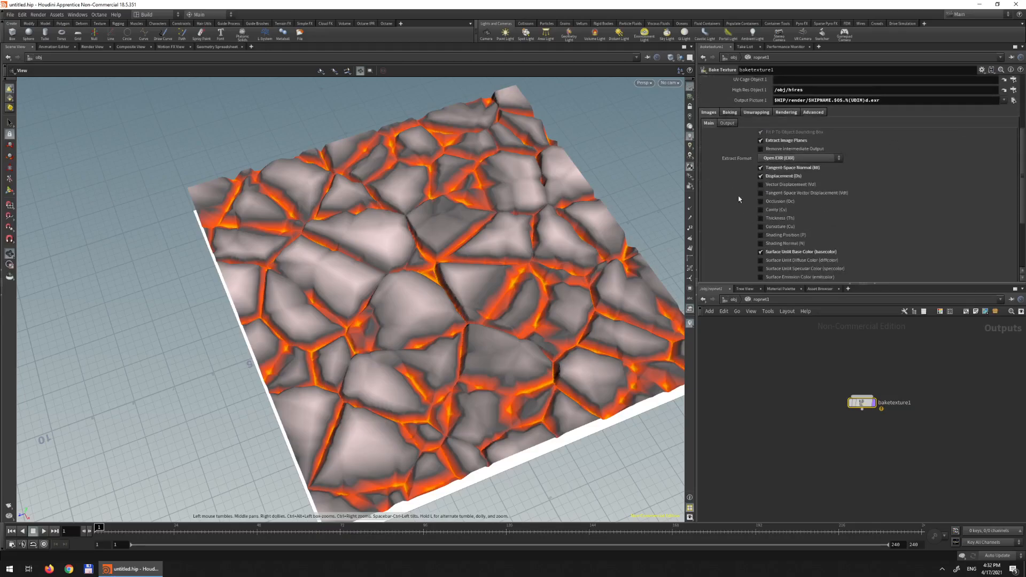
- Check the name separator and channel names in the bake's image output settings, then return to the main image settings
click(727, 123)
scroll(748, 133, down, 1)
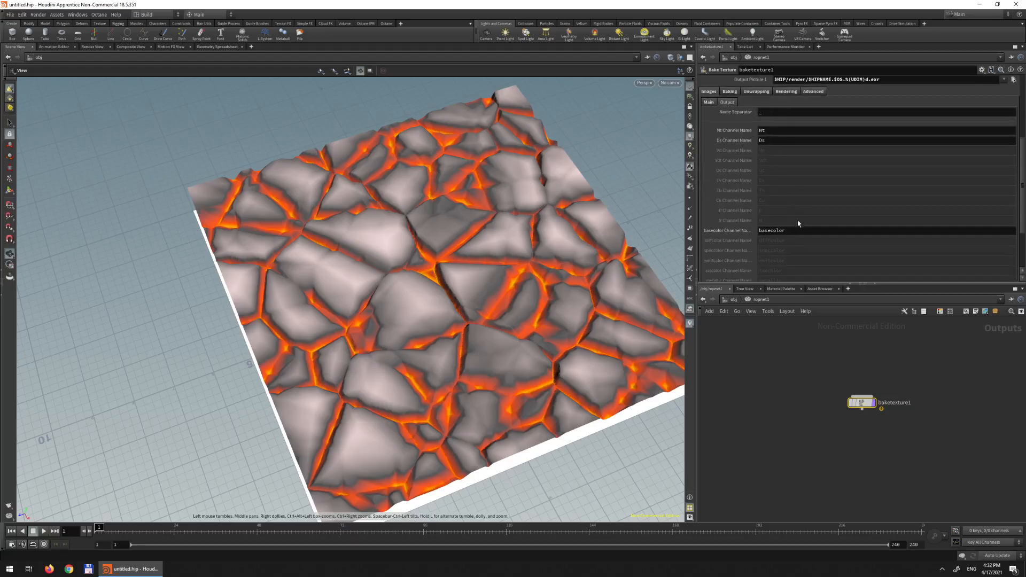
scroll(797, 214, up, 2)
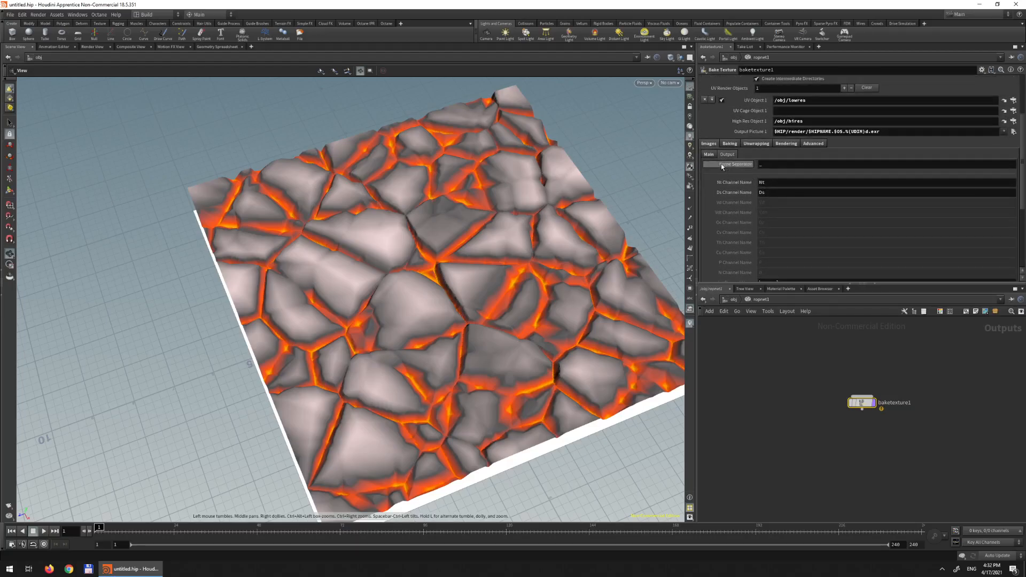
click(709, 154)
scroll(864, 217, up, 1)
scroll(864, 217, up, 3)
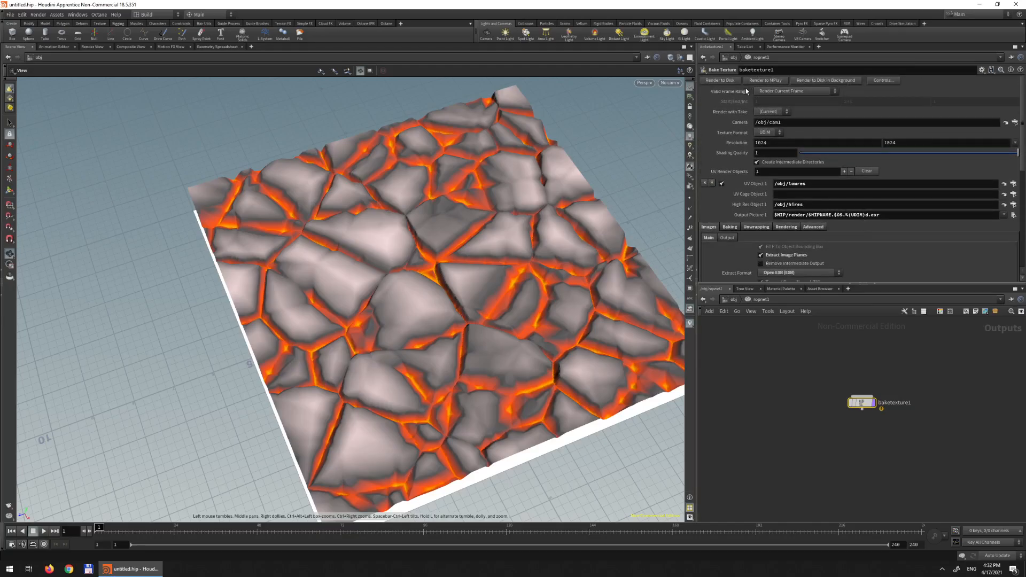
scroll(803, 206, down, 2)
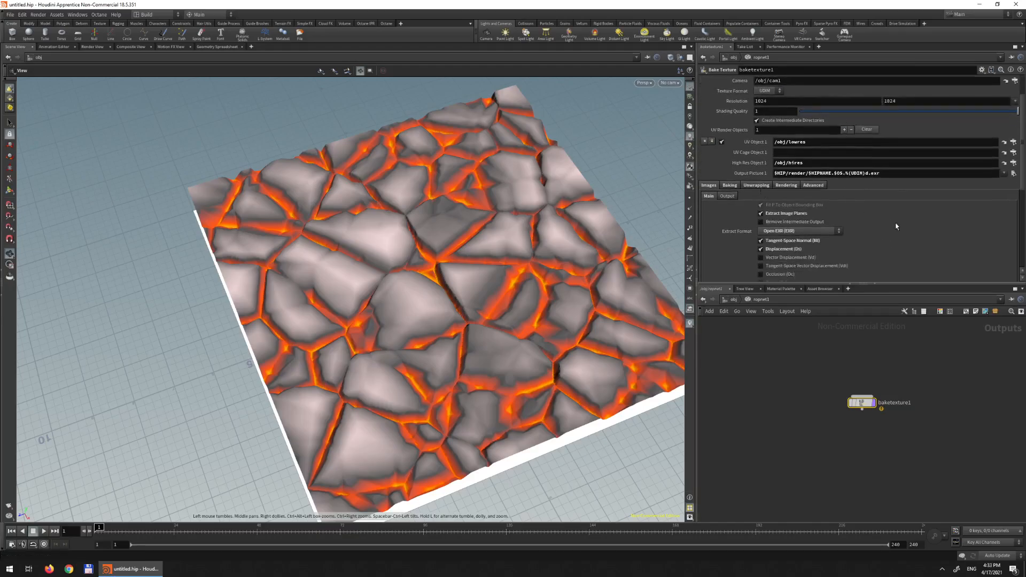
- Examine the cracked lava surface and the low-res plane beneath it from several angles
scroll(893, 227, down, 1)
drag(673, 221, 448, 235)
scroll(447, 235, up, 1)
scroll(427, 247, down, 1)
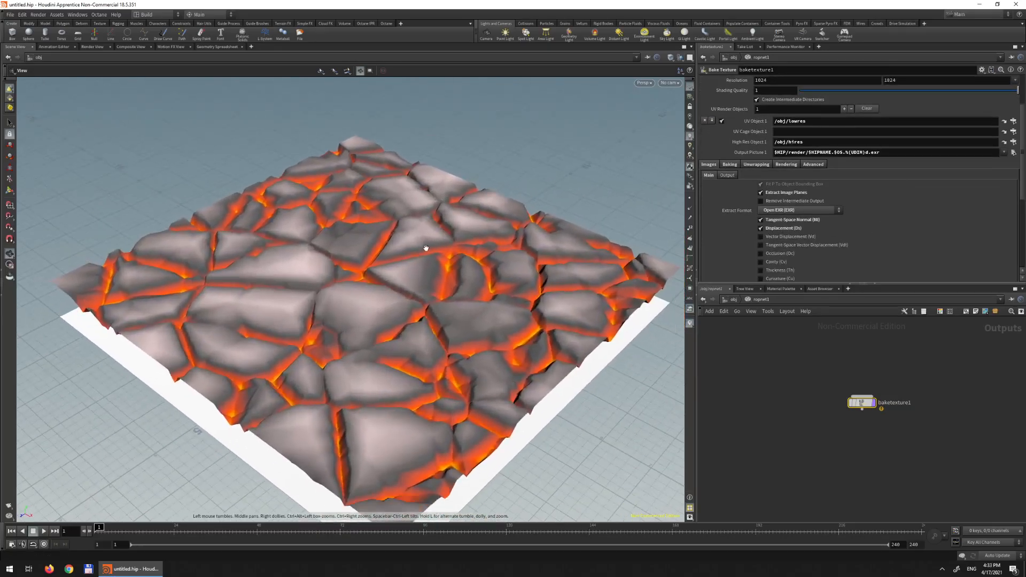
middle_drag(426, 248, 442, 186)
scroll(443, 186, down, 4)
middle_drag(436, 145, 410, 209)
scroll(417, 233, up, 3)
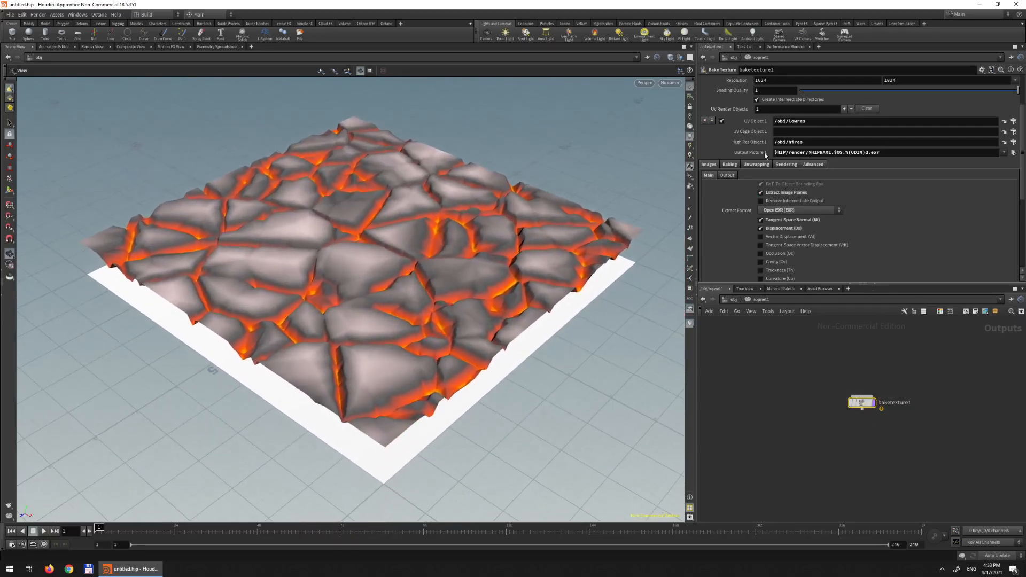
- Hide the lowres object at the object level and return to the ropnet1 network
click(733, 299)
click(795, 433)
drag(511, 364, 497, 270)
double_click(900, 423)
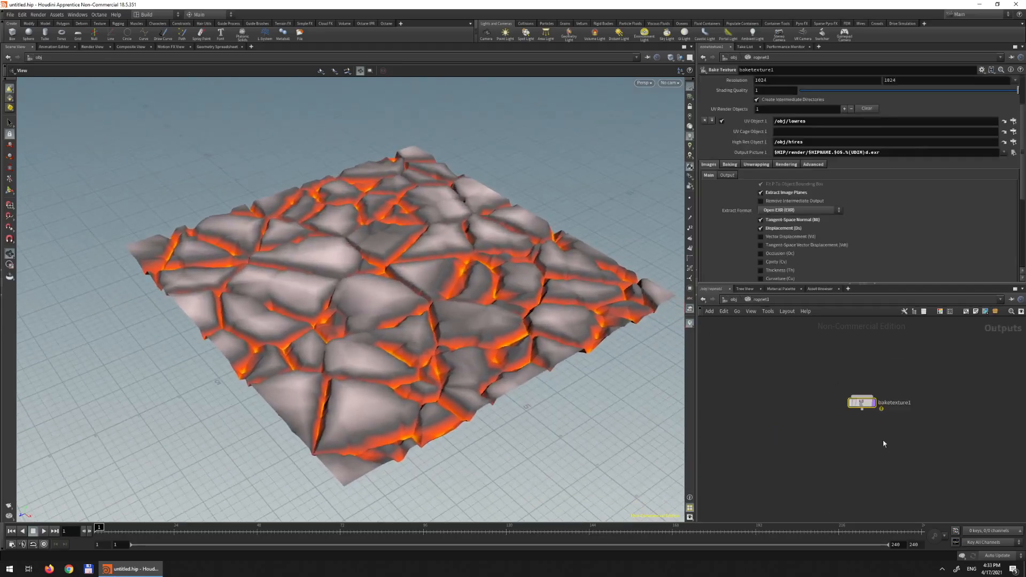
- Try rendering the baketexture1 node and read its error details
scroll(761, 102, up, 3)
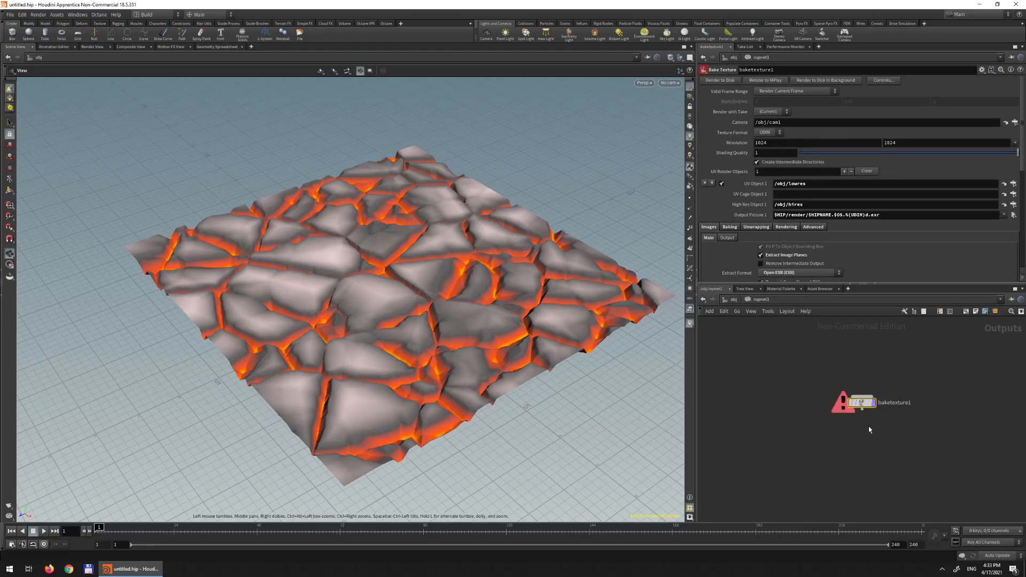
click(843, 407)
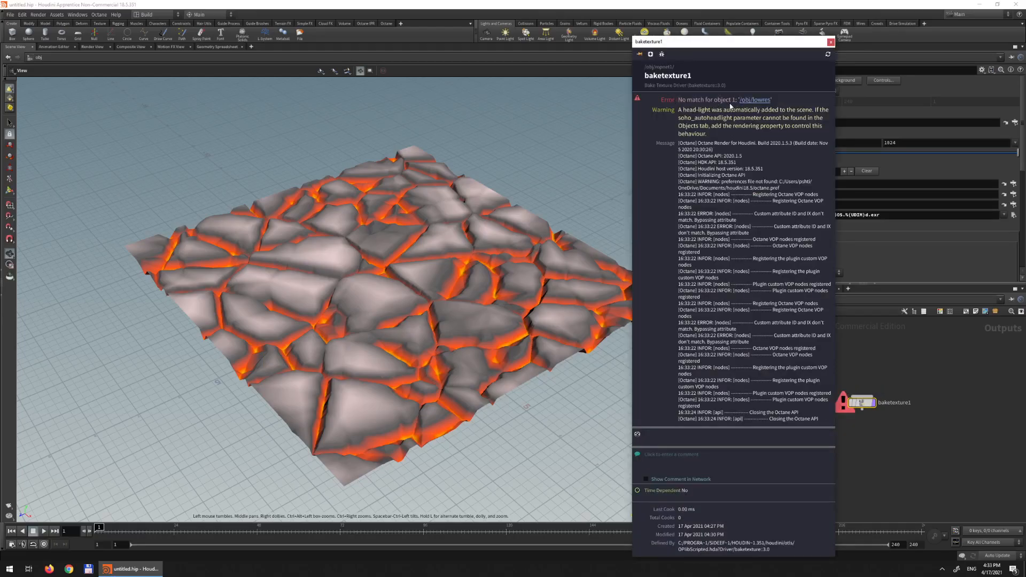
click(831, 41)
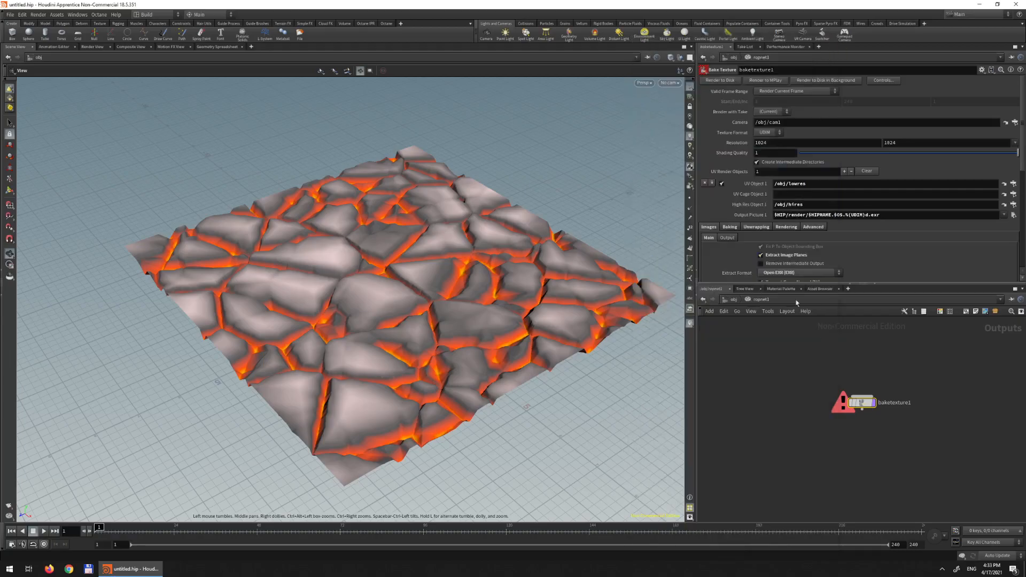
- Link baketexture1's Force Objects parameter to UV Object 1 with a relative channel reference
scroll(816, 335, down, 2)
scroll(815, 335, up, 4)
middle_drag(893, 372, 818, 348)
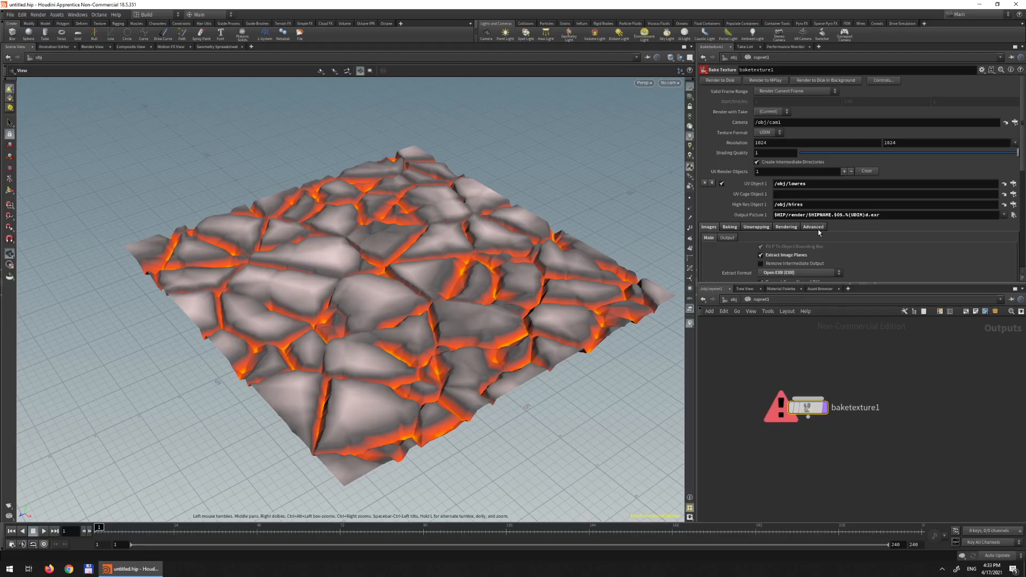
click(814, 227)
scroll(878, 240, down, 1)
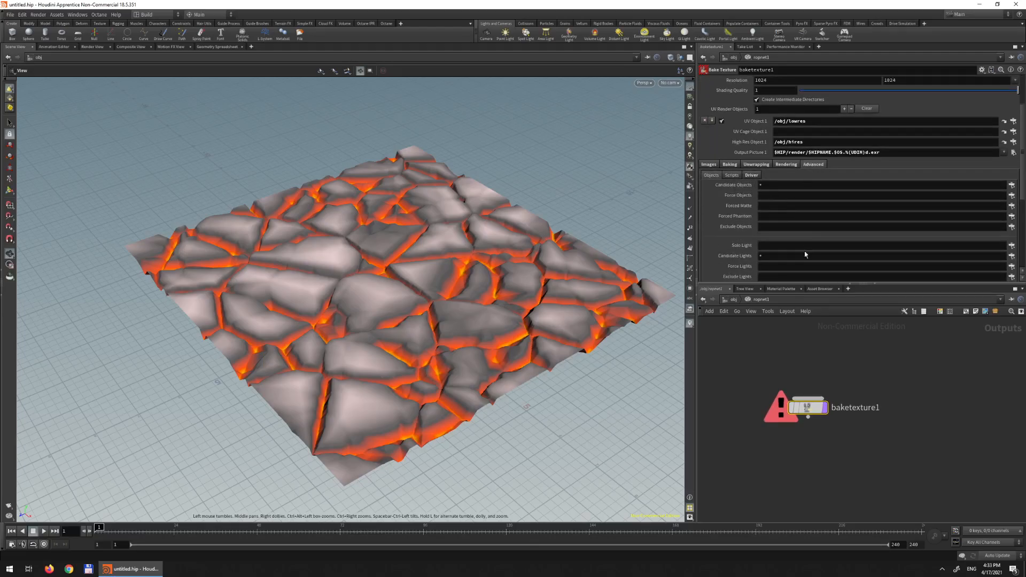
scroll(791, 217, up, 2)
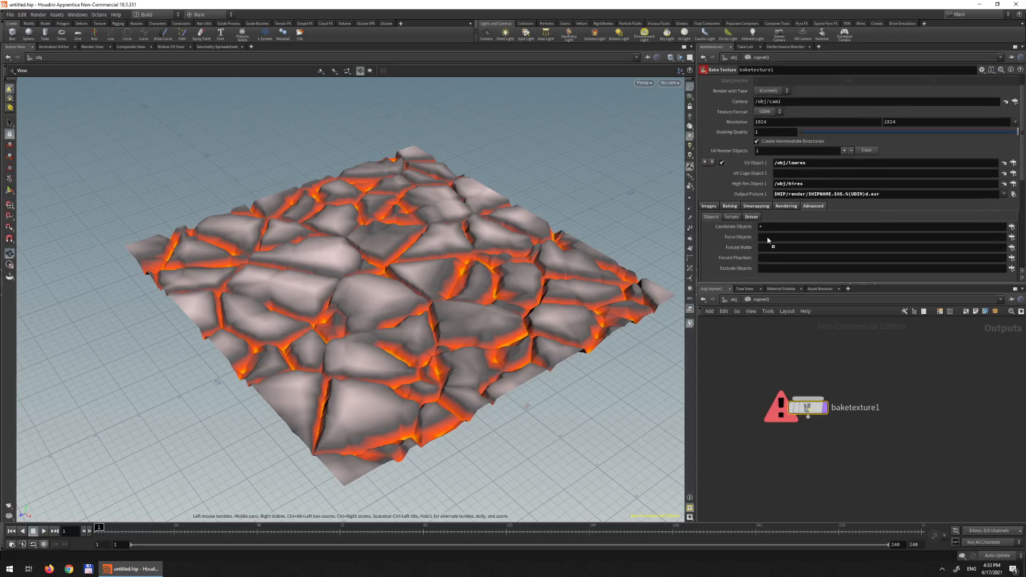
drag(768, 240, 769, 241)
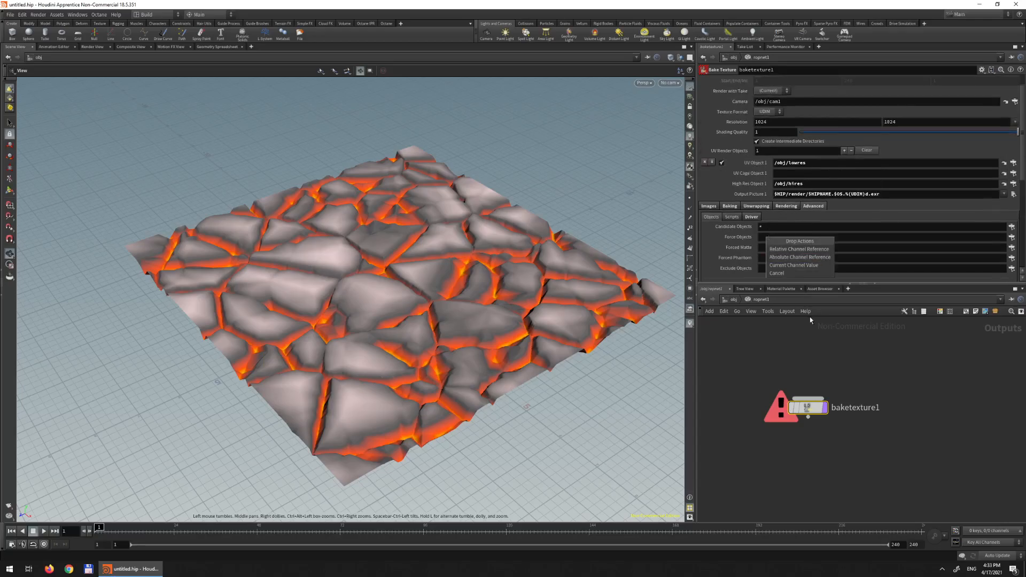
click(792, 249)
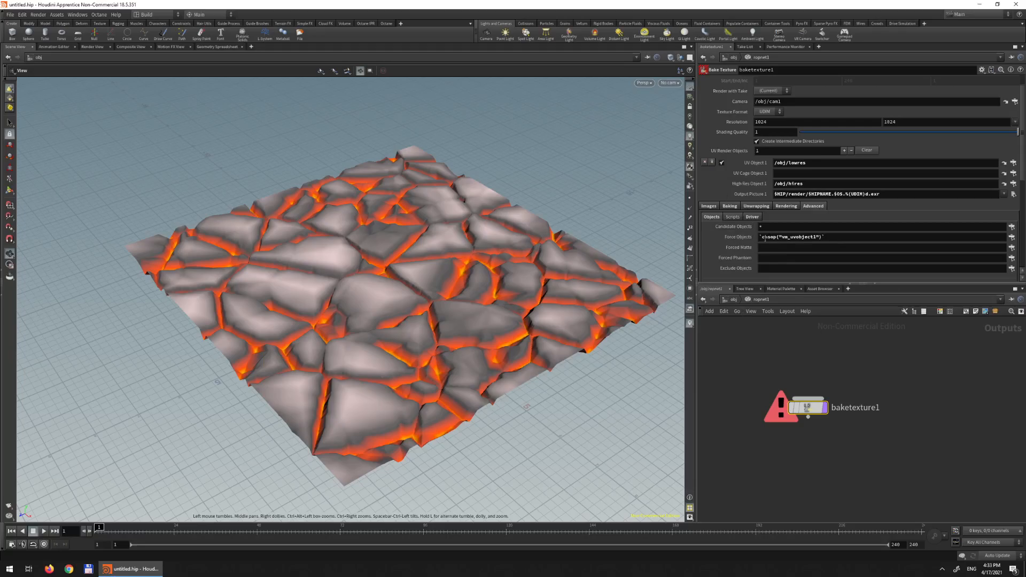
key(h)
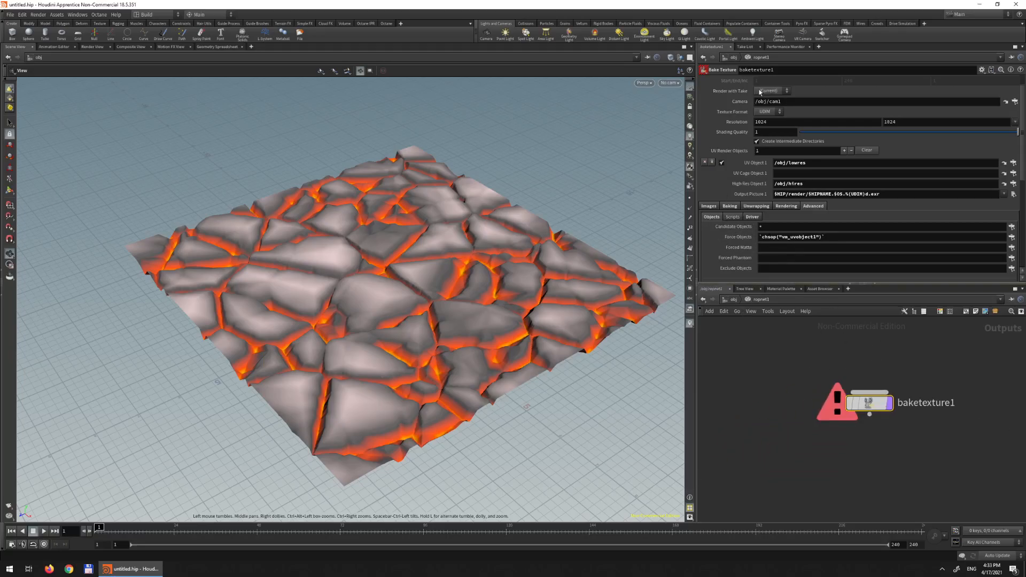
- Render the bake to MPlay, check another image plane in the preview, and close the preview
scroll(760, 92, up, 1)
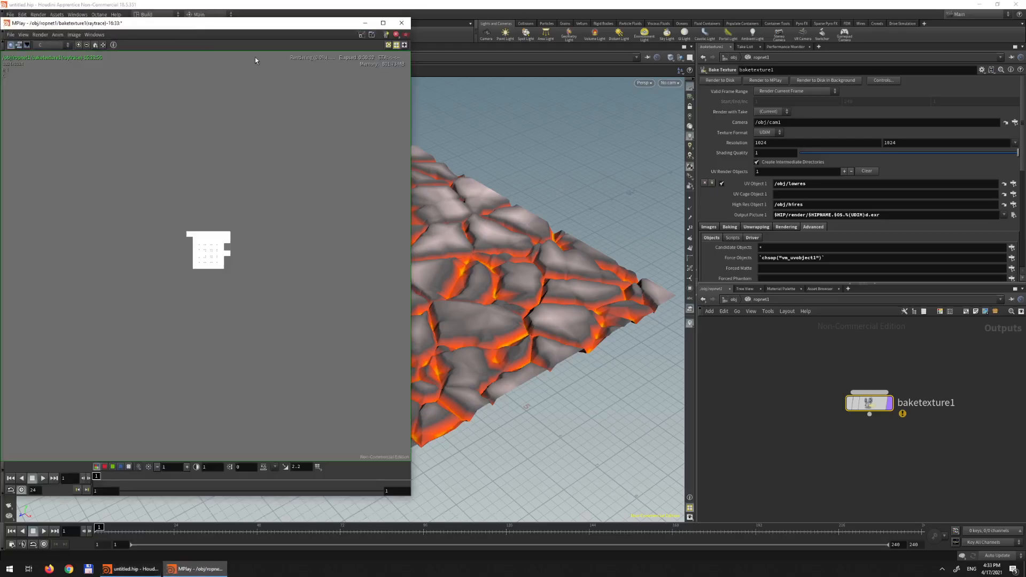
click(58, 46)
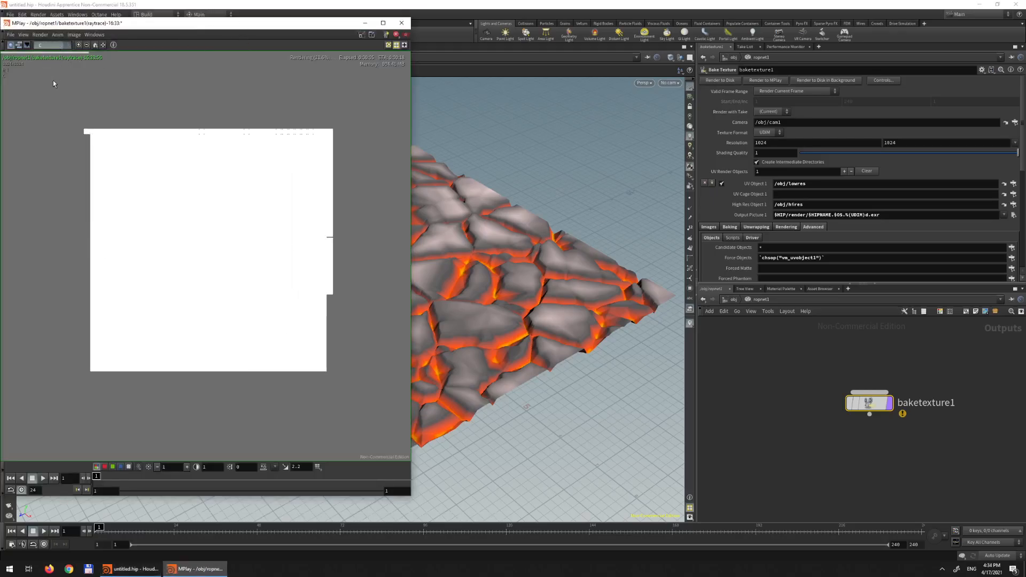
click(51, 69)
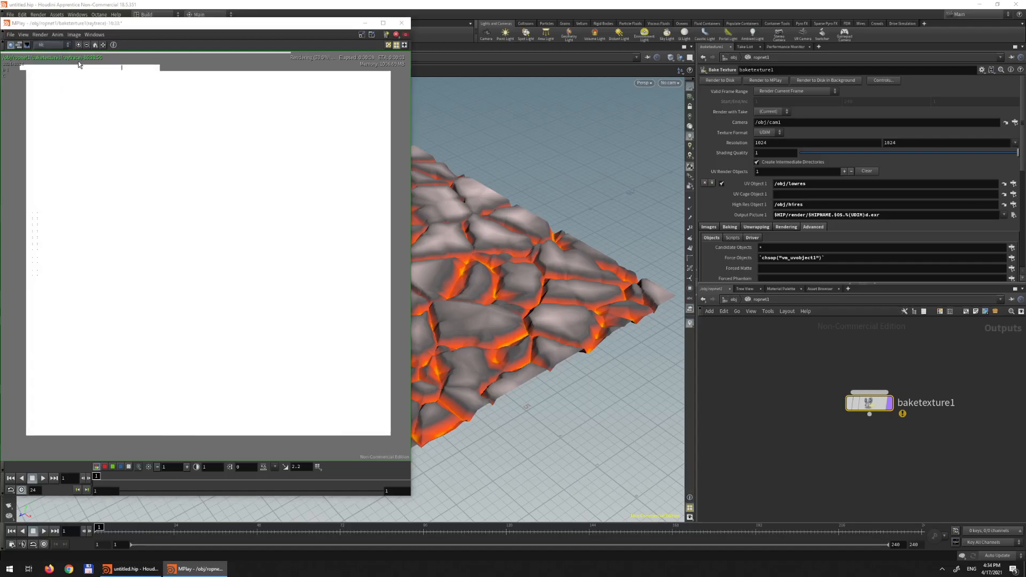
click(401, 23)
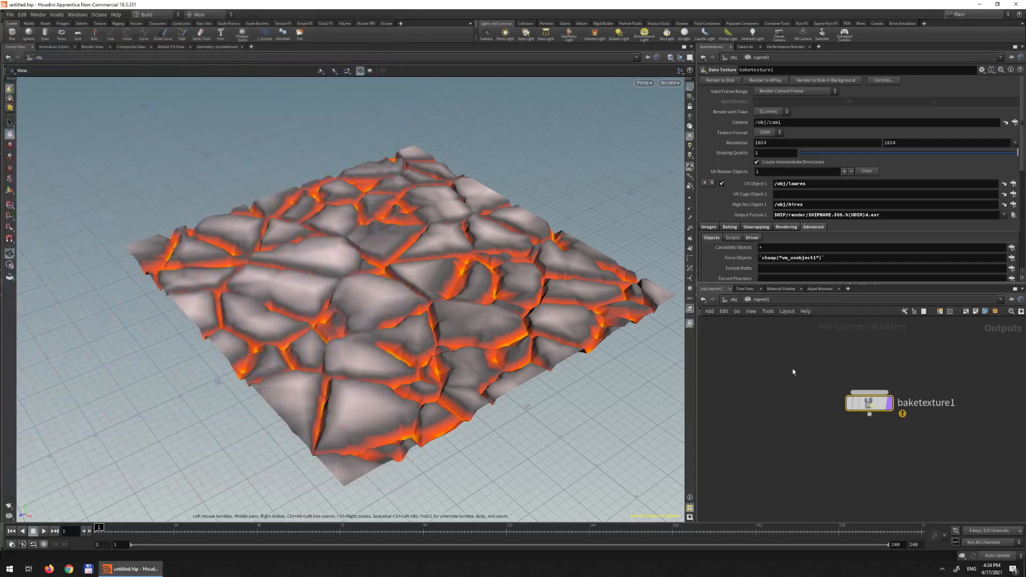
- Go into the hires geometry object and open its pointvop1 network
drag(464, 213, 441, 316)
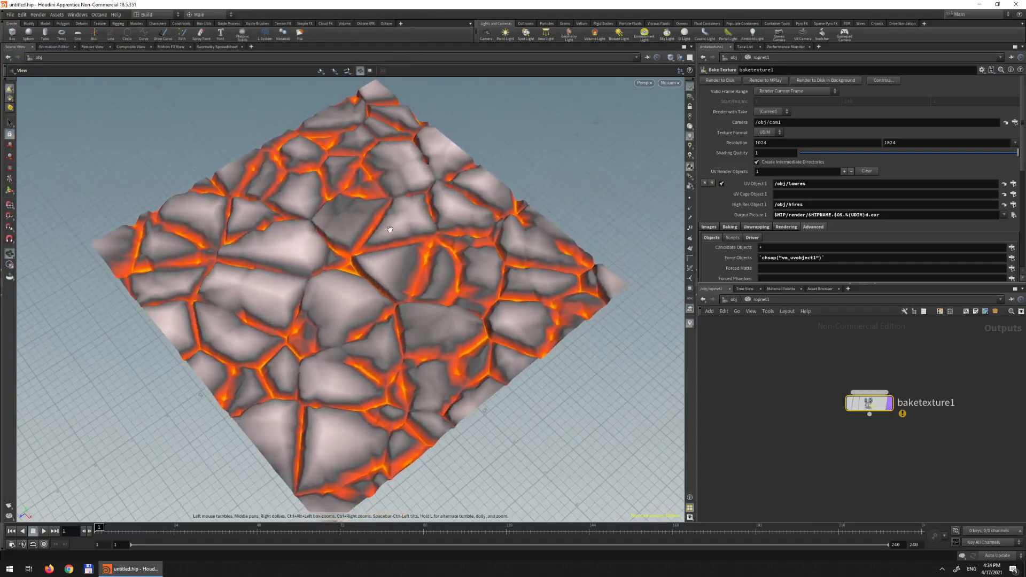
click(733, 300)
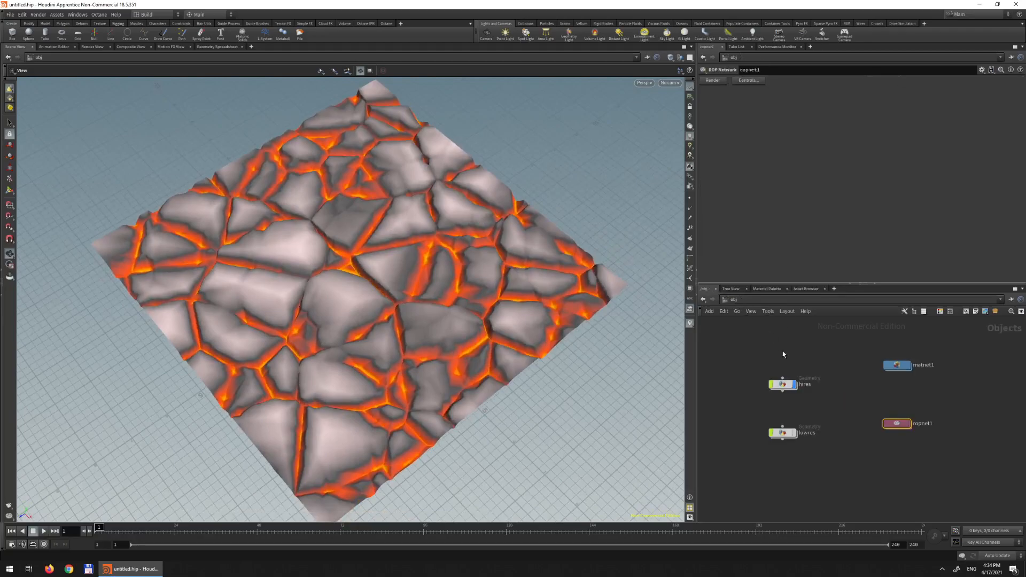
double_click(786, 382)
drag(488, 298, 466, 236)
scroll(465, 236, up, 2)
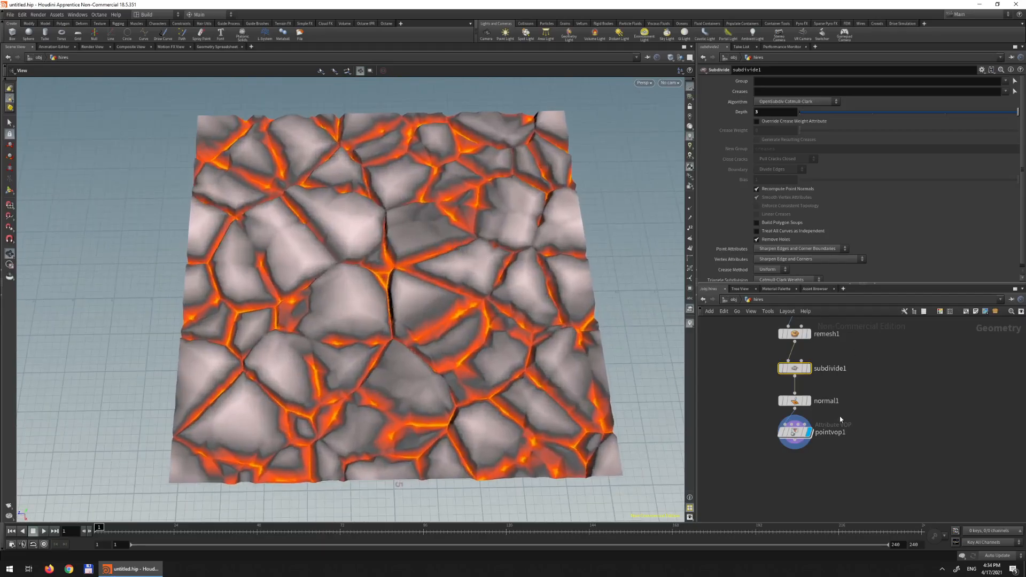
scroll(890, 438, down, 3)
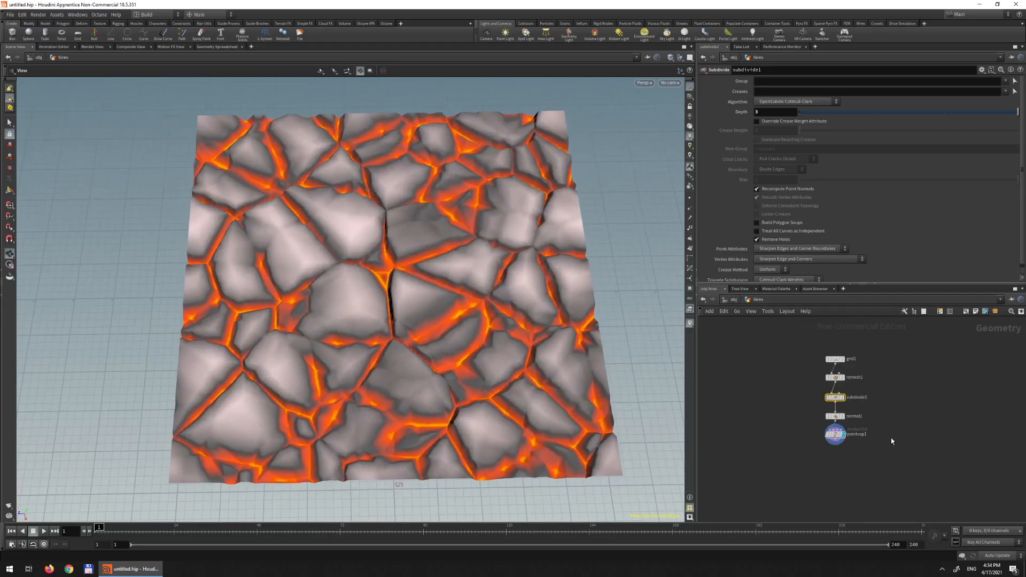
scroll(396, 327, up, 2)
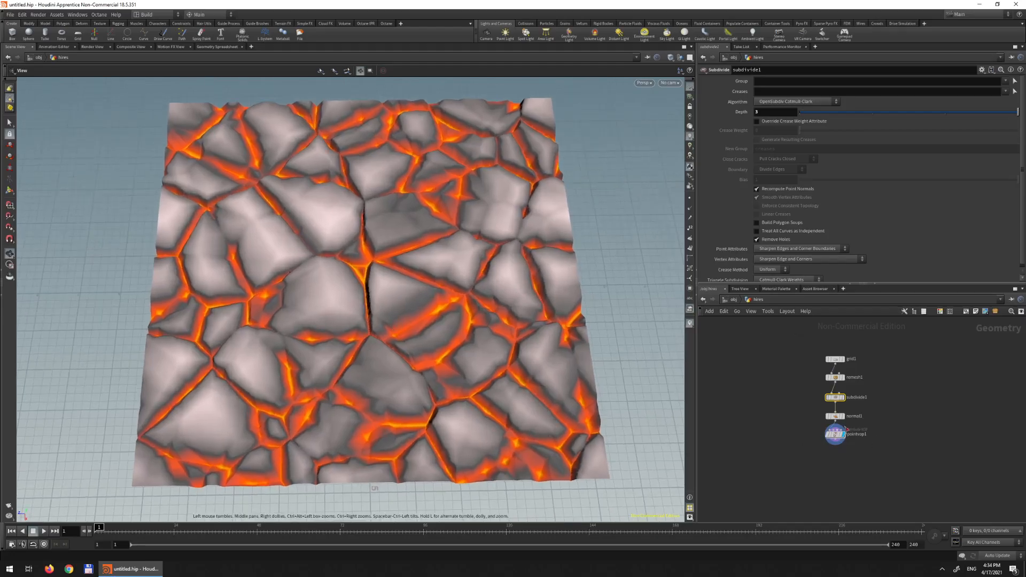
middle_drag(941, 389, 865, 363)
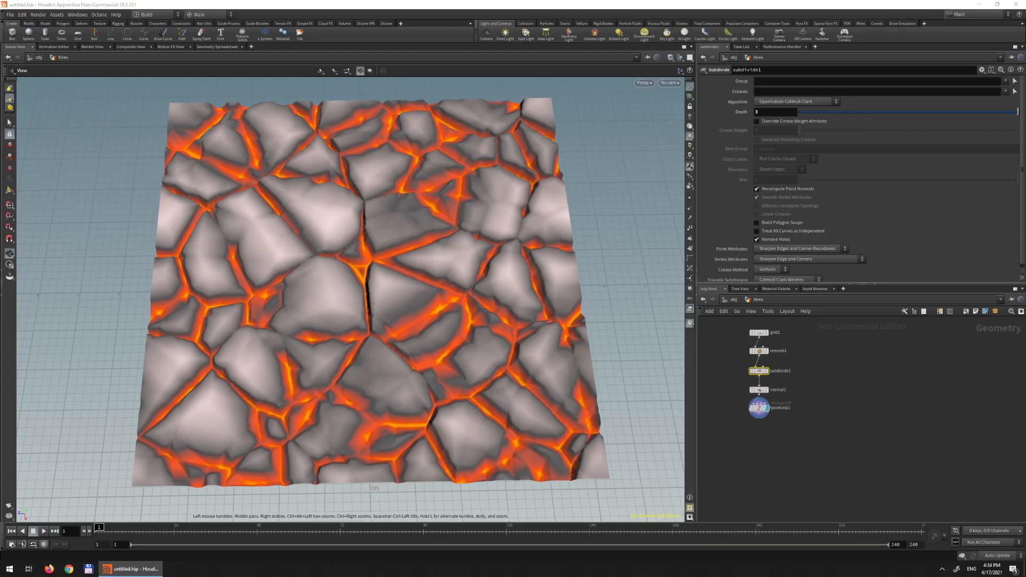
double_click(759, 408)
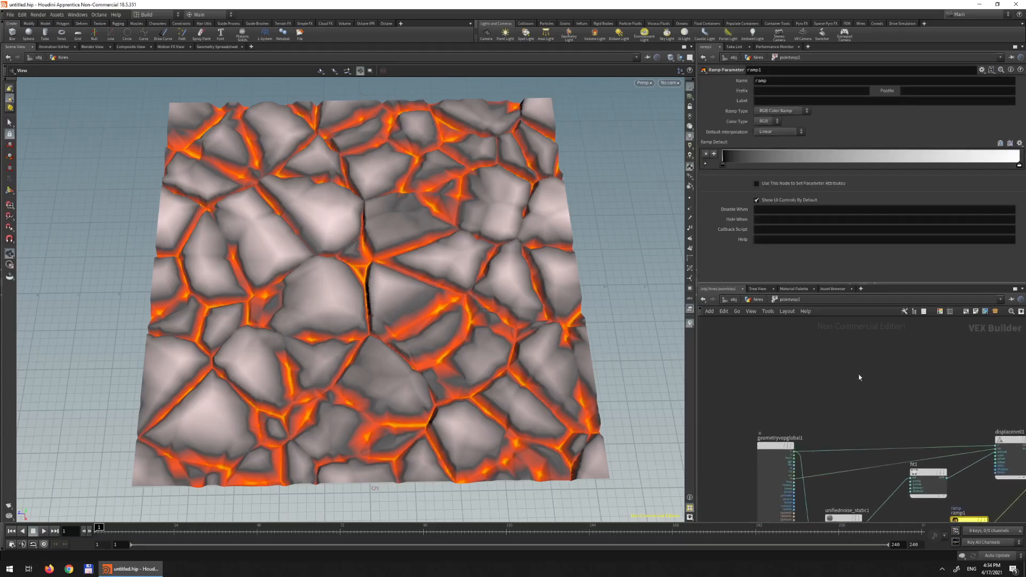
- Add a Unified Noise - Static node above the existing nodes and wire the global P output into its position input
key(Tab)
text(unif)
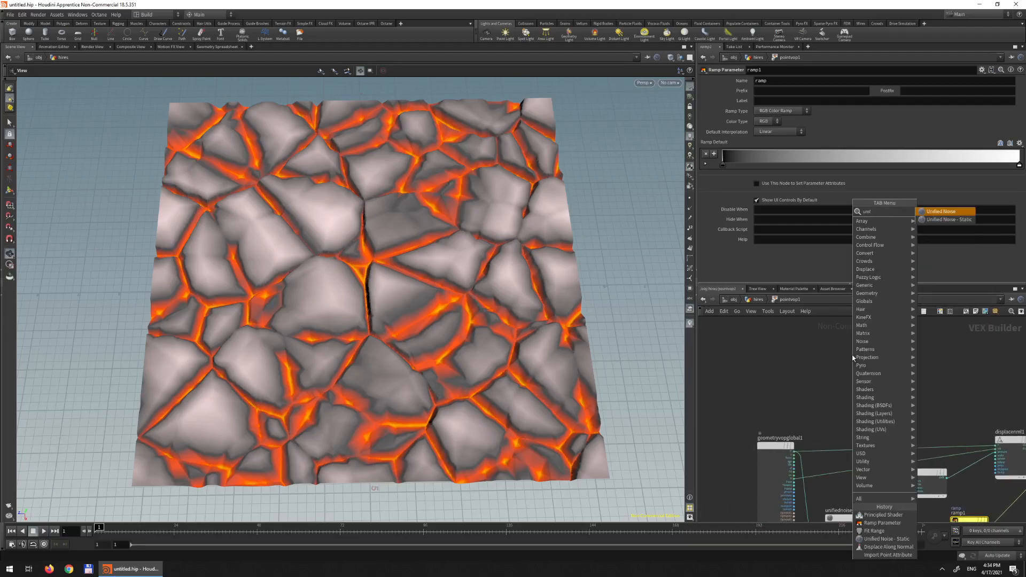
key(Return)
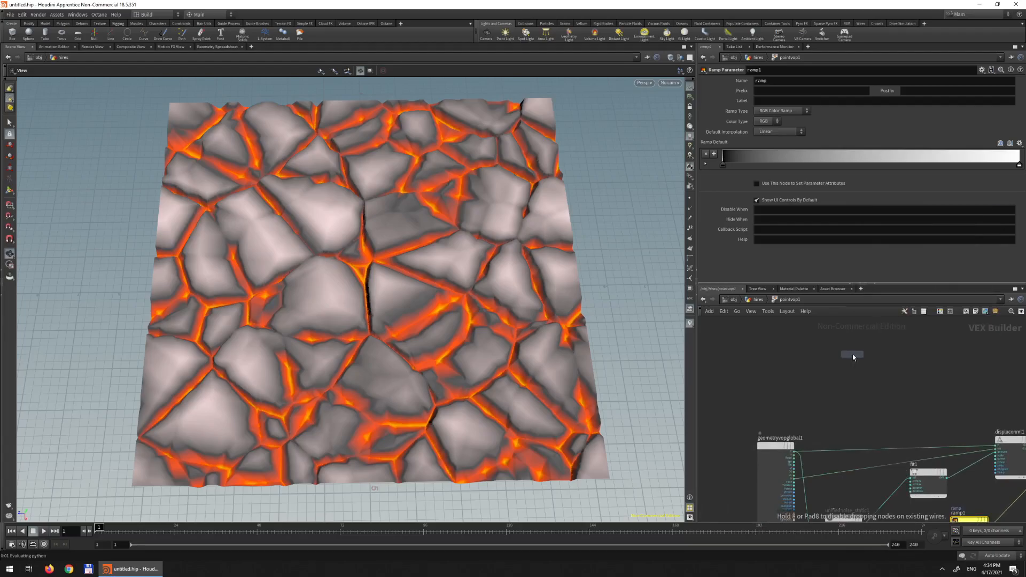
click(855, 354)
mouse_move(848, 349)
mouse_down()
mouse_move(843, 328)
mouse_move(854, 335)
mouse_up()
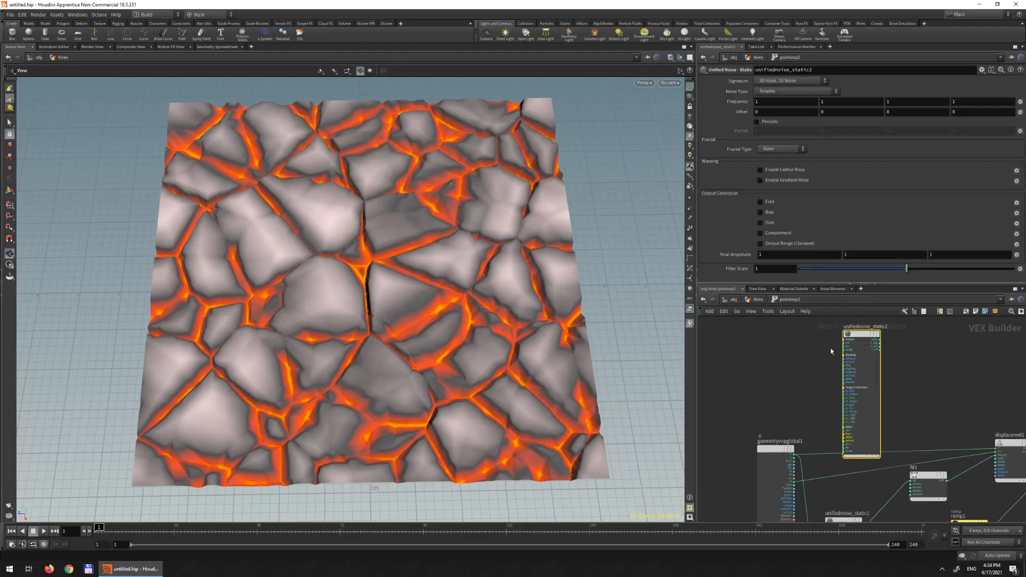
middle_drag(835, 350, 825, 386)
drag(853, 370, 850, 348)
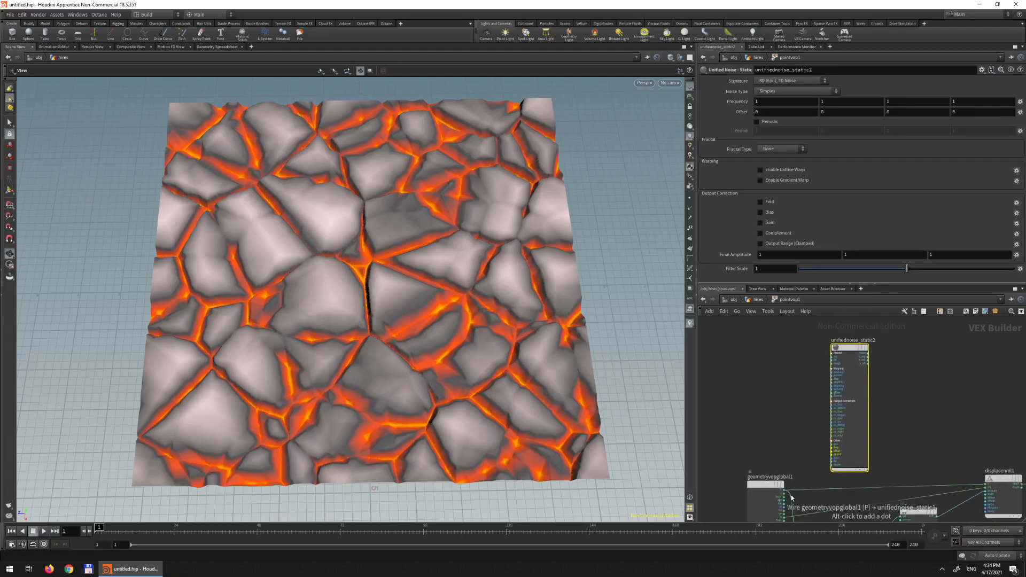
drag(784, 489, 831, 444)
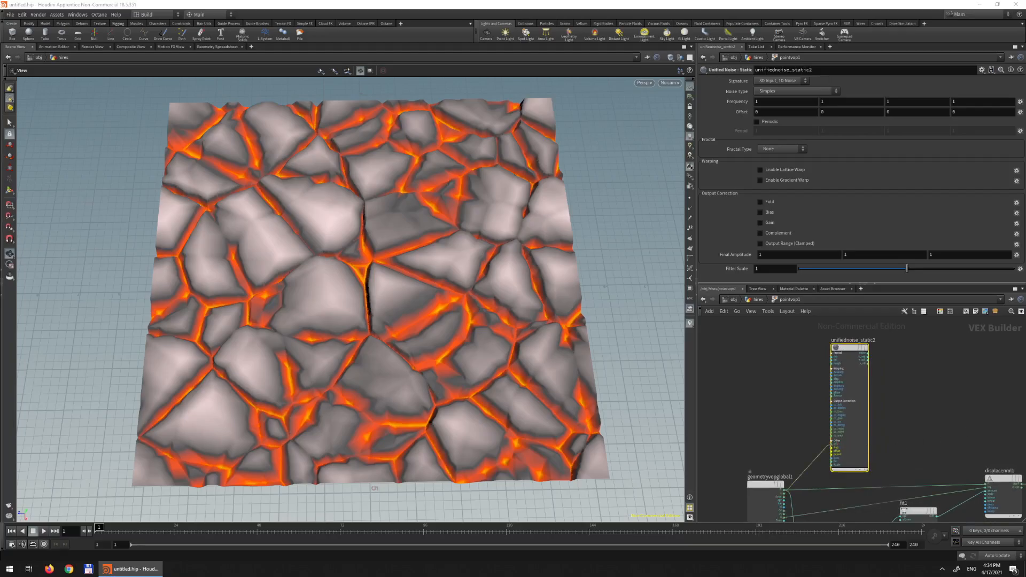
- Set the first three frequency components of the new noise node to 1.5
middle_drag(926, 386, 840, 367)
click(780, 101)
key(Tab)
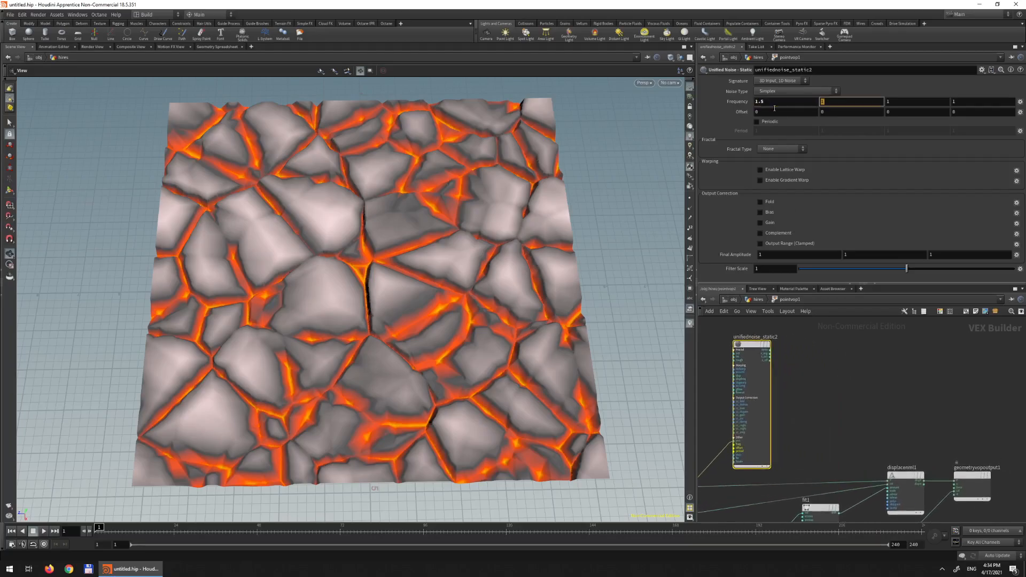
key(Tab)
text(1.5)
key(Return)
- Make the new noise periodic and set its first three period components to 15
click(756, 124)
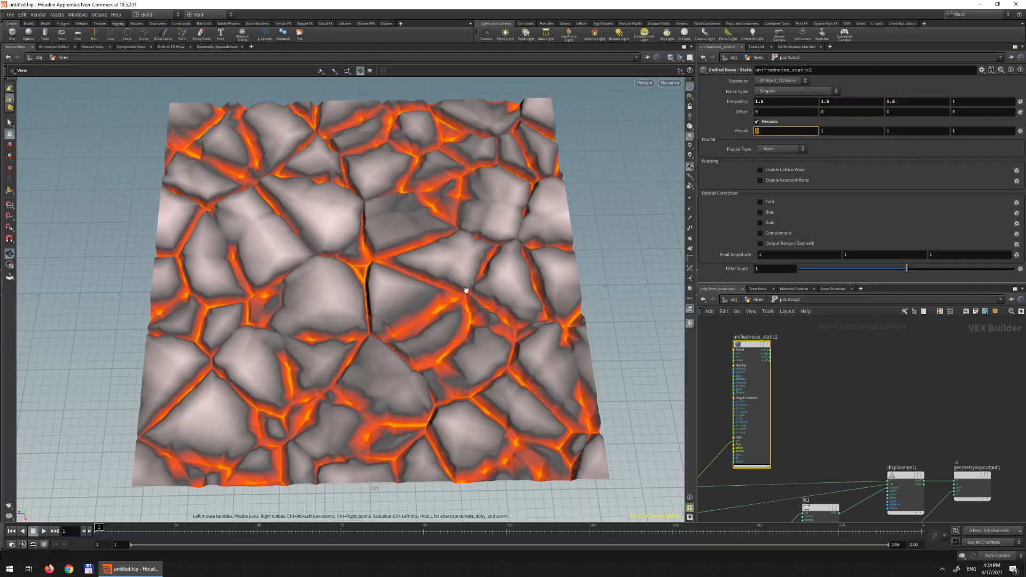
click(786, 133)
text(15)
key(Tab)
text(15)
key(Tab)
text(15)
key(Return)
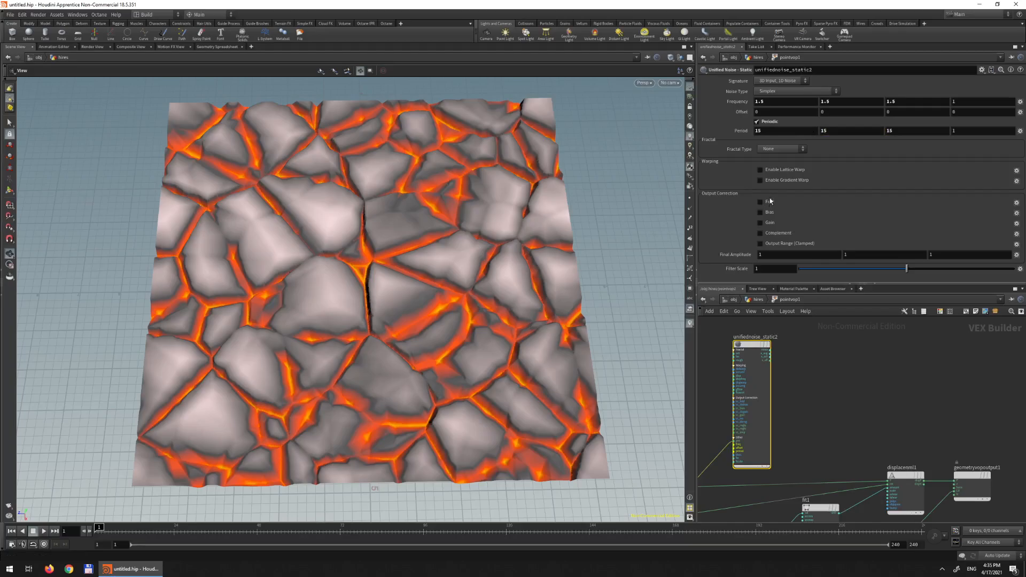
- Set the noise's fractal type to Standard (fBm) with max octaves 7, lacunarity 3 and roughness 0.2
click(786, 149)
click(779, 159)
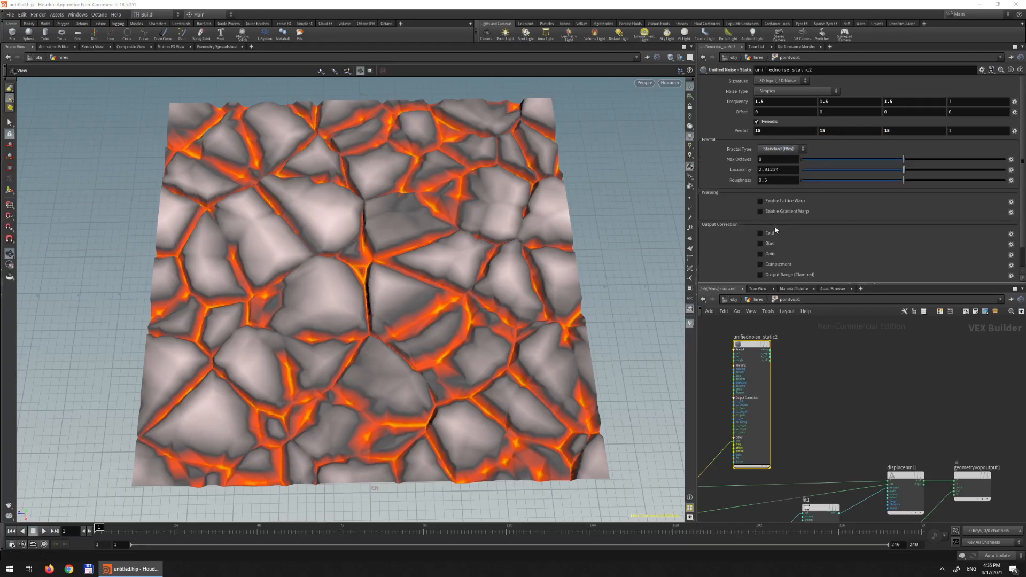
click(767, 158)
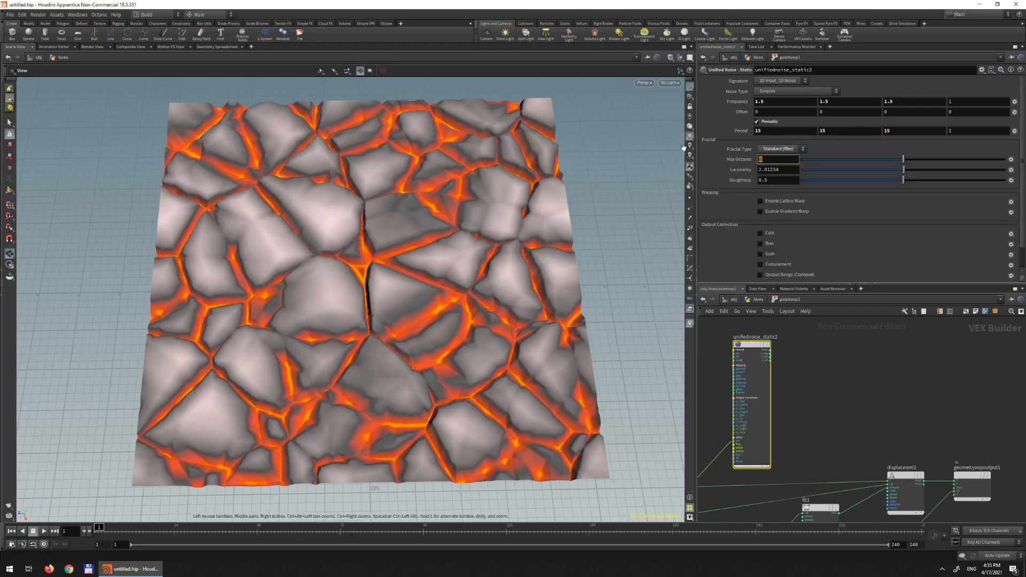
text(7)
key(Tab)
text(3)
key(Tab)
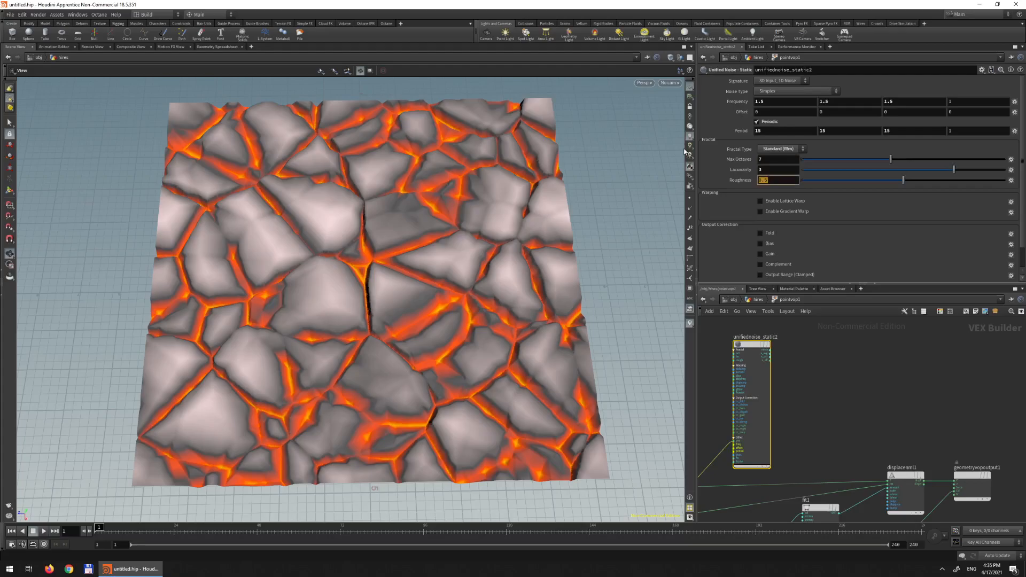
text(0.2)
key(Return)
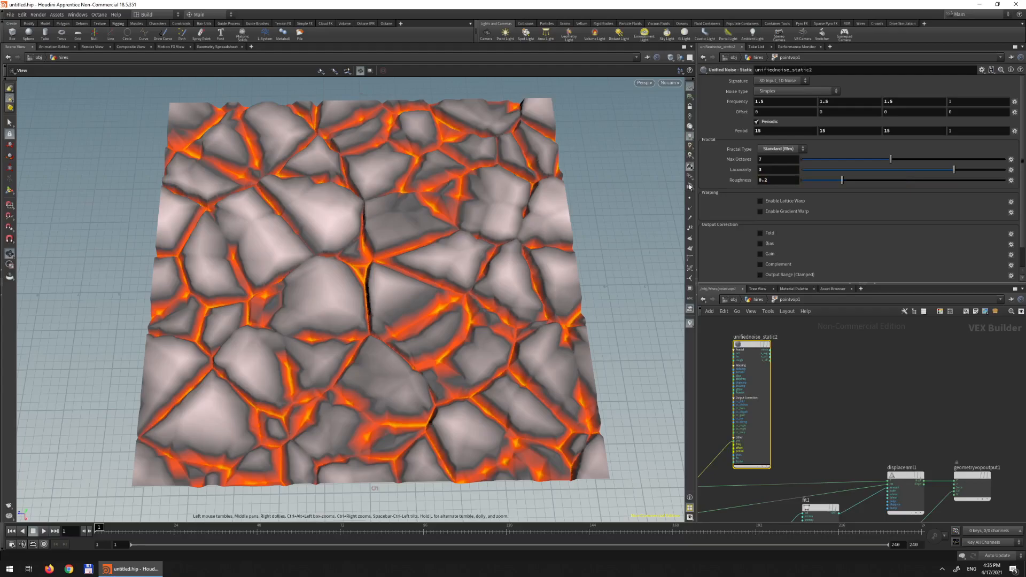
- Place an Add node in the open space above the displacement node
scroll(842, 375, down, 2)
middle_drag(861, 396, 919, 375)
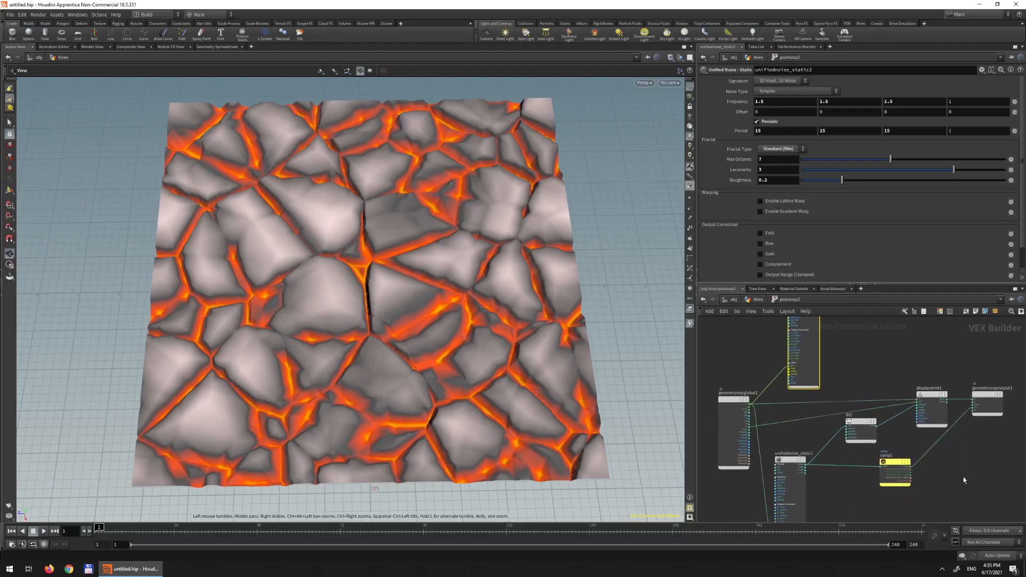
middle_drag(906, 365, 907, 413)
drag(936, 443, 951, 437)
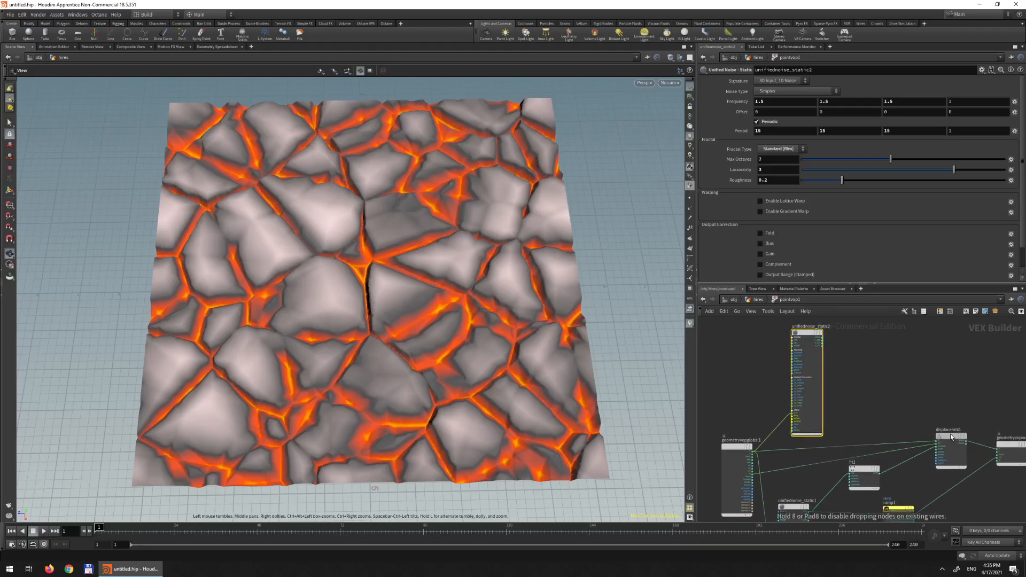
key(Tab)
text(add)
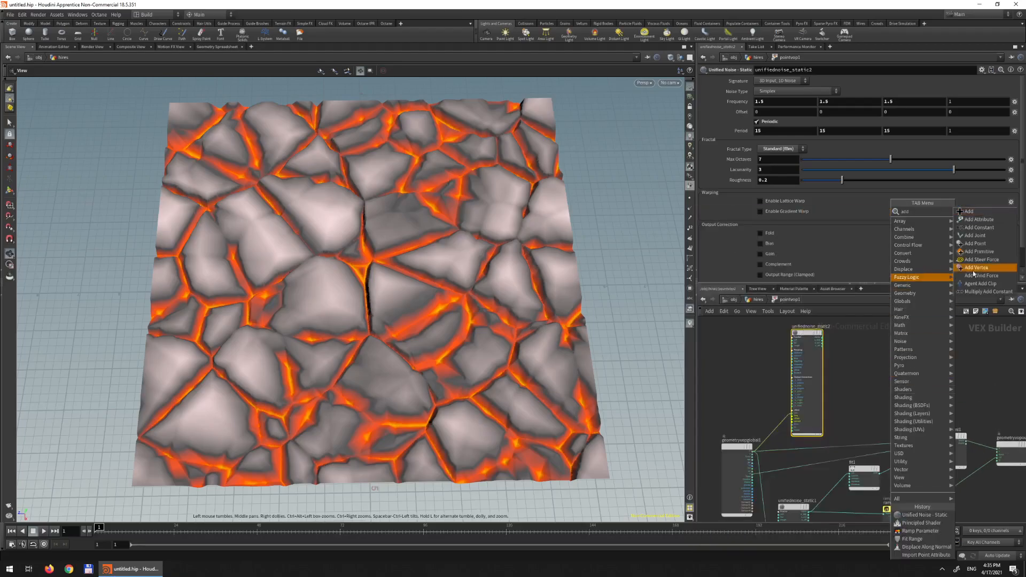
click(993, 215)
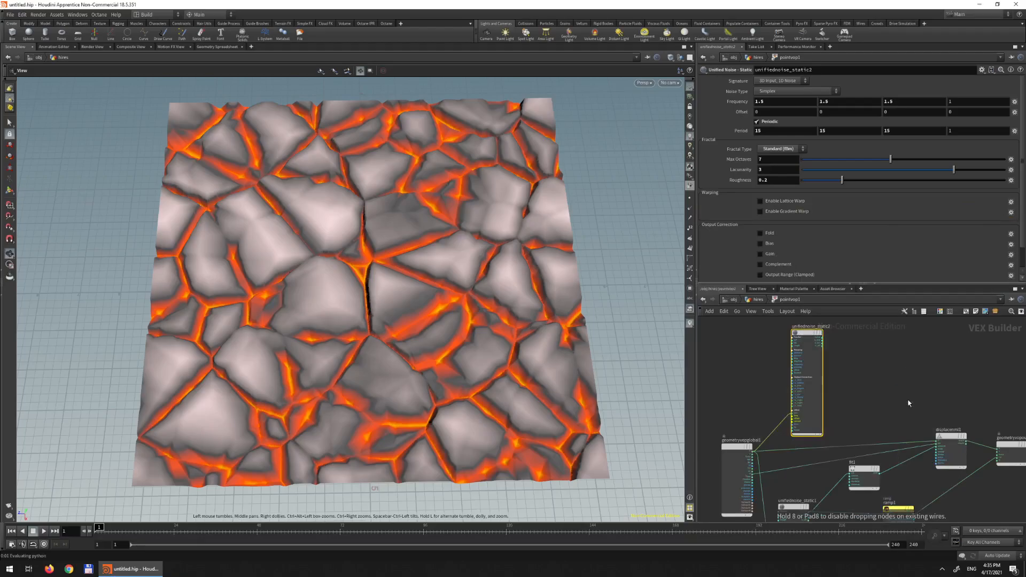
click(896, 398)
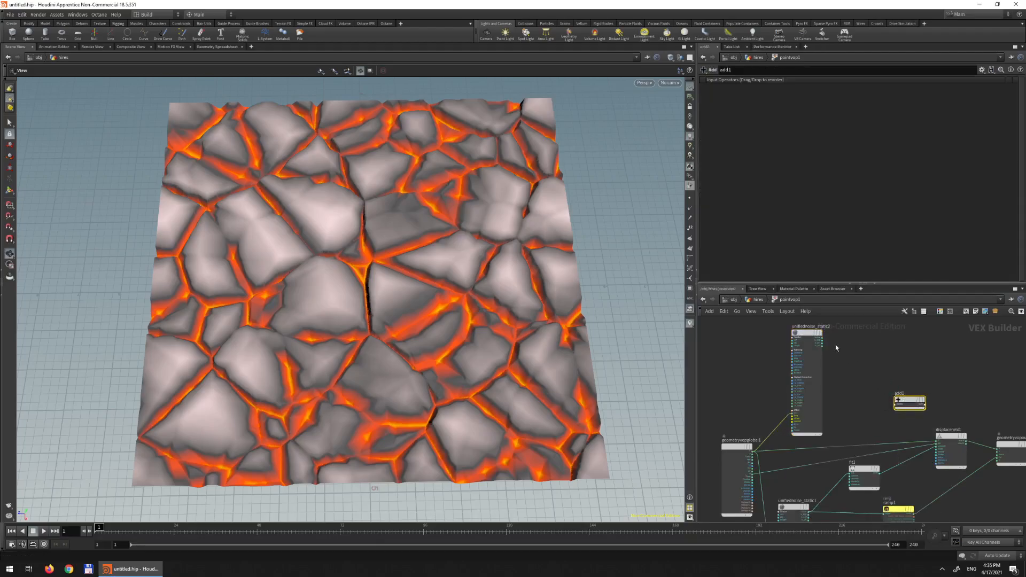
- Wire the second noise's noise output and the existing Fit Range's output into the Add node and tidy the layout
drag(822, 339, 895, 404)
drag(880, 474, 900, 408)
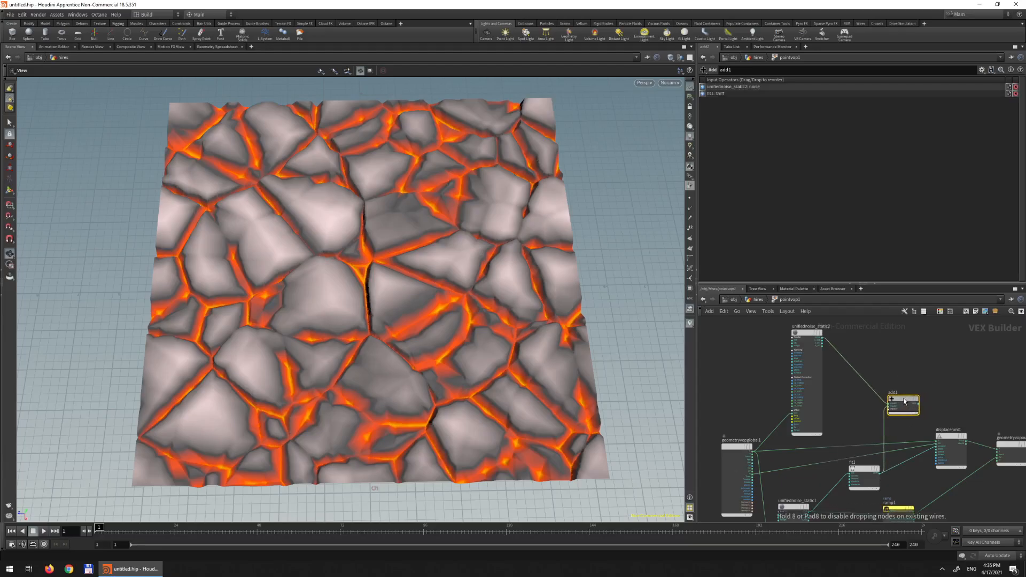
drag(862, 470, 843, 472)
drag(919, 399, 913, 399)
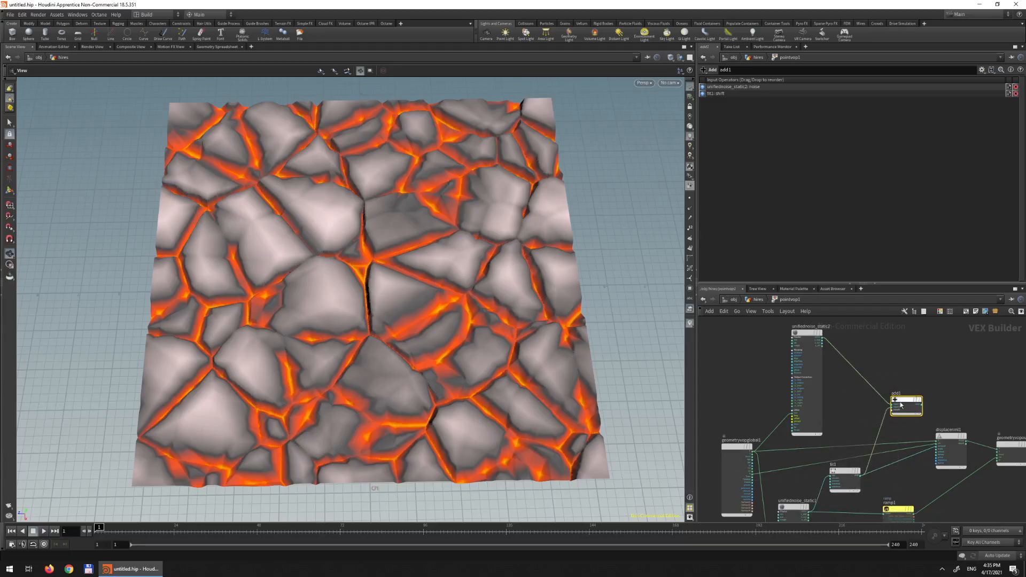
- Connect the Add node's output to the displacement node's amount input in place of the direct Fit Range connection
drag(956, 430, 959, 429)
click(921, 407)
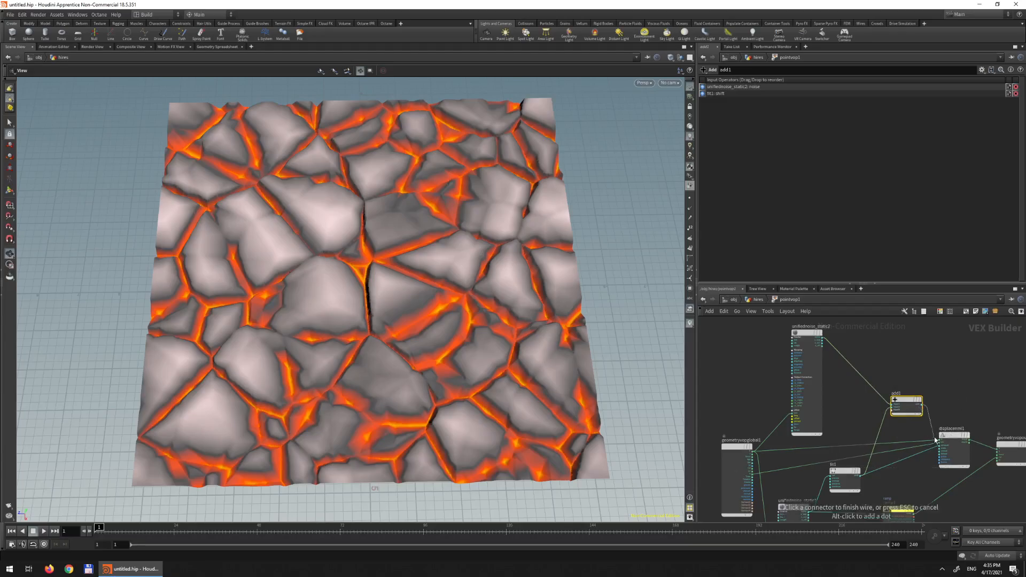
click(939, 448)
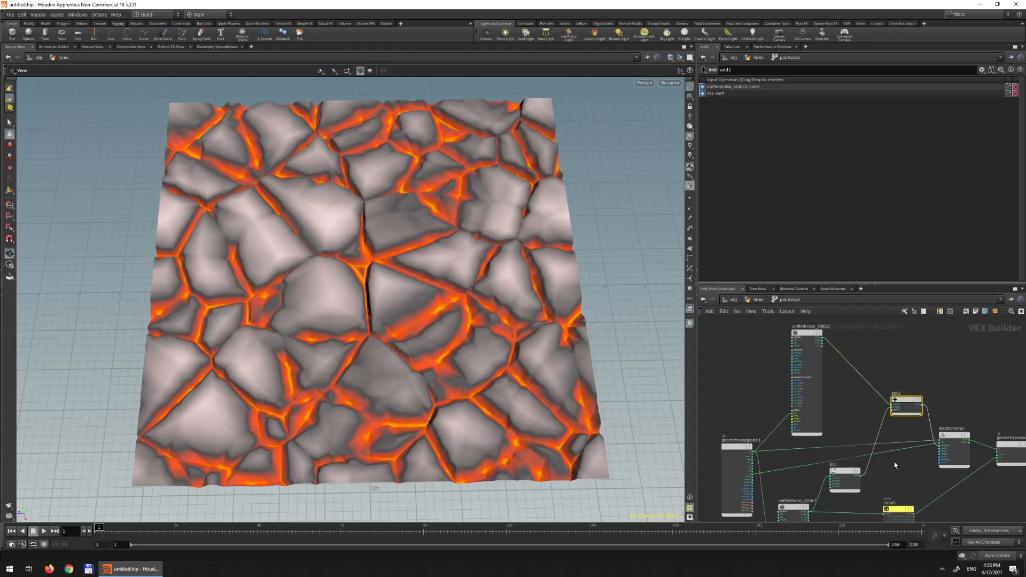
drag(417, 278, 515, 229)
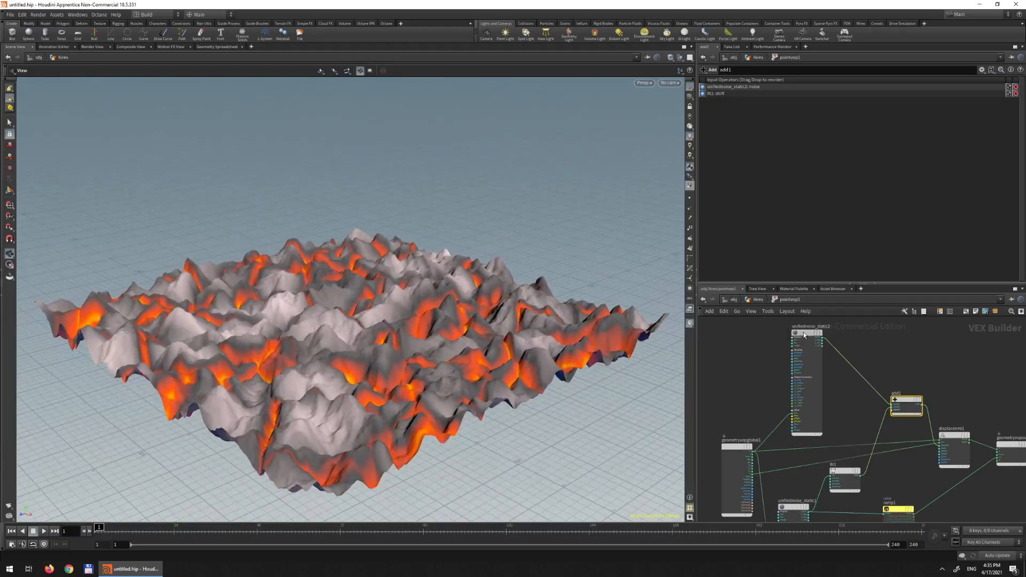
- Insert a Fit Range node on the wire between the second noise and the Add node
drag(805, 340, 787, 340)
key(Tab)
text(fit)
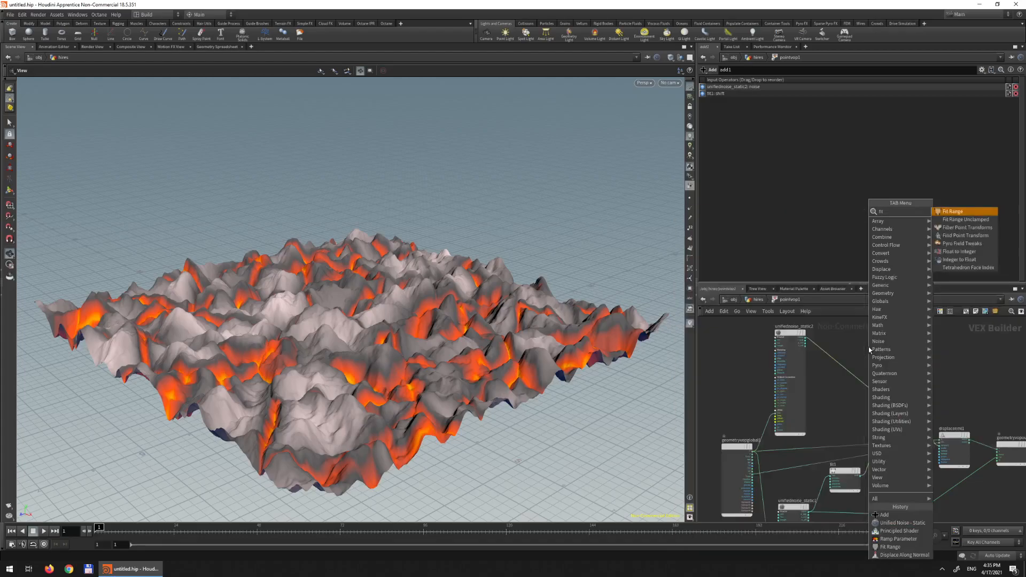
key(Return)
click(848, 374)
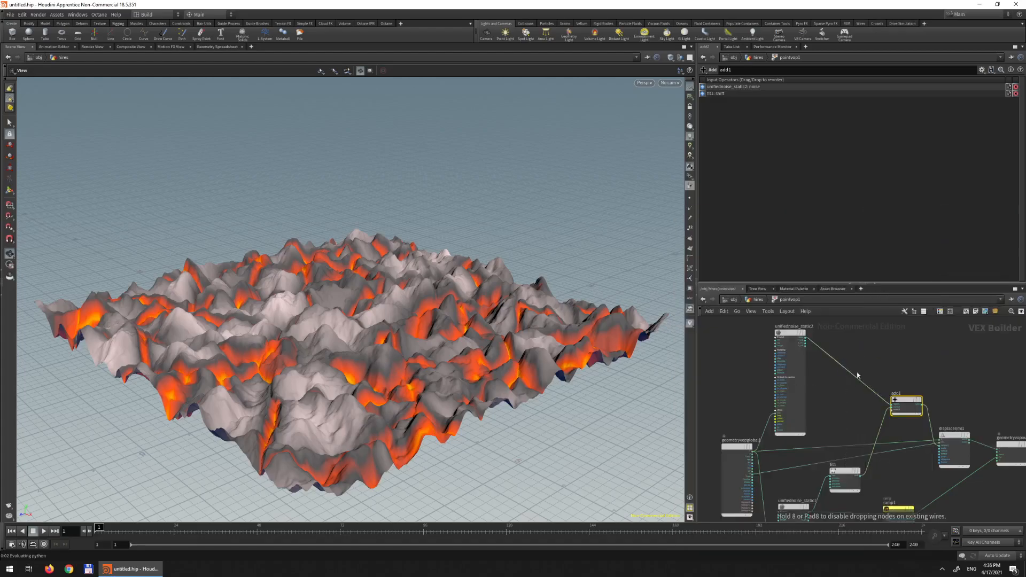
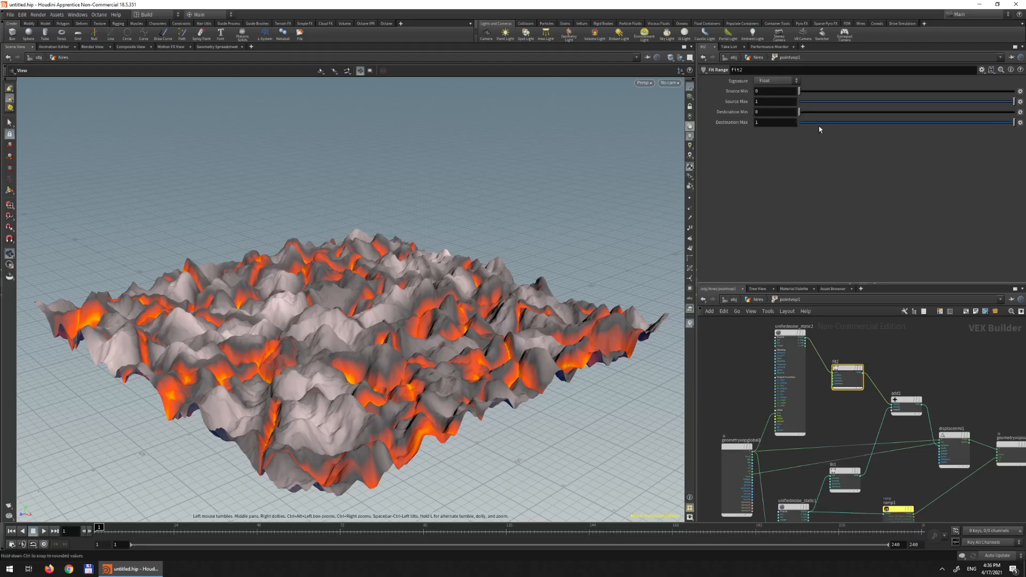
- Set the new Fit Range's destination min to 0.067 and destination max to 0.155, judging the relief on the surface
click(811, 111)
click(834, 123)
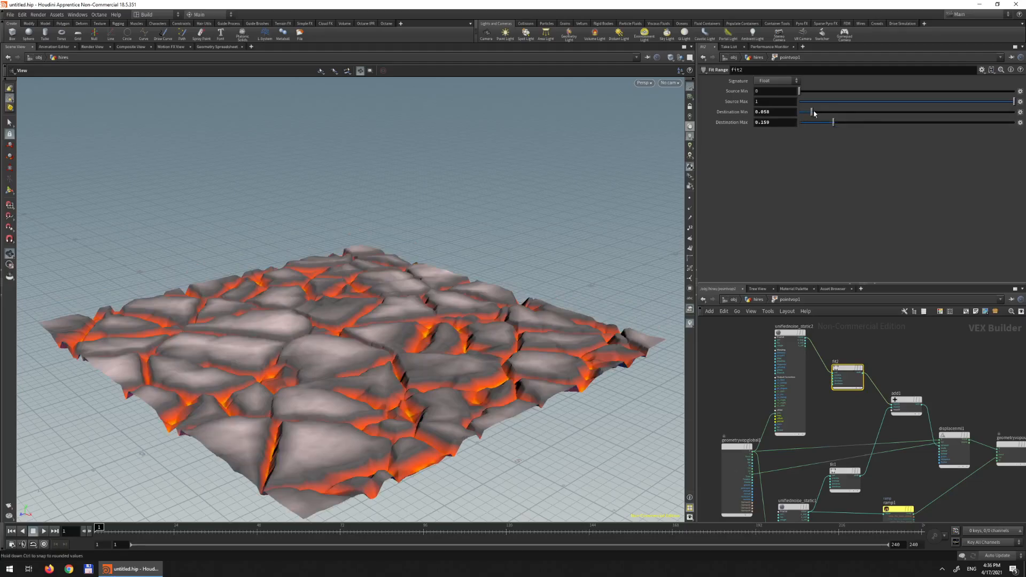
drag(460, 271, 522, 259)
right_drag(522, 259, 479, 364)
drag(479, 364, 457, 351)
right_drag(457, 351, 572, 331)
middle_drag(573, 332, 426, 268)
right_drag(426, 268, 506, 241)
drag(506, 240, 506, 284)
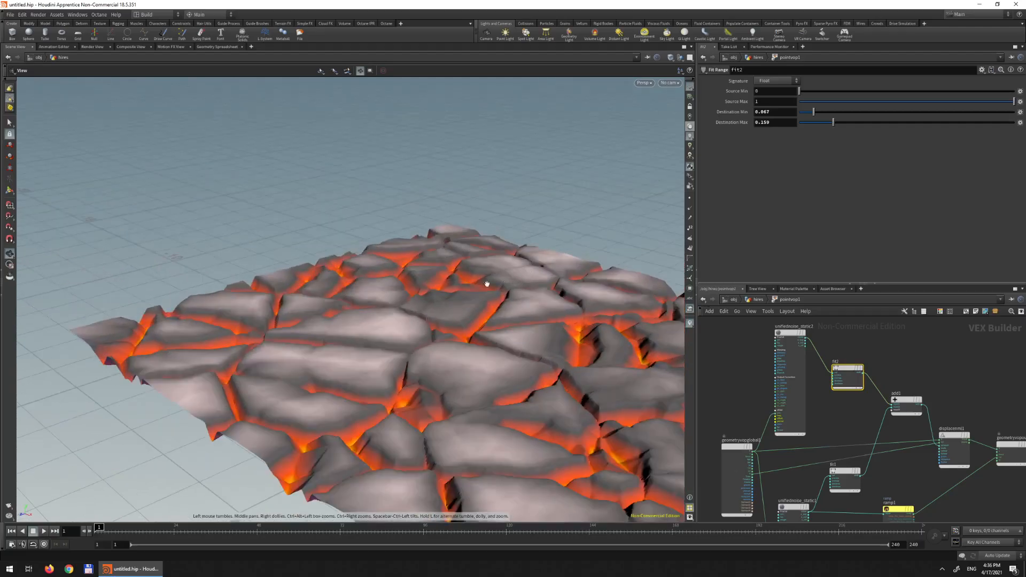
drag(413, 328, 529, 283)
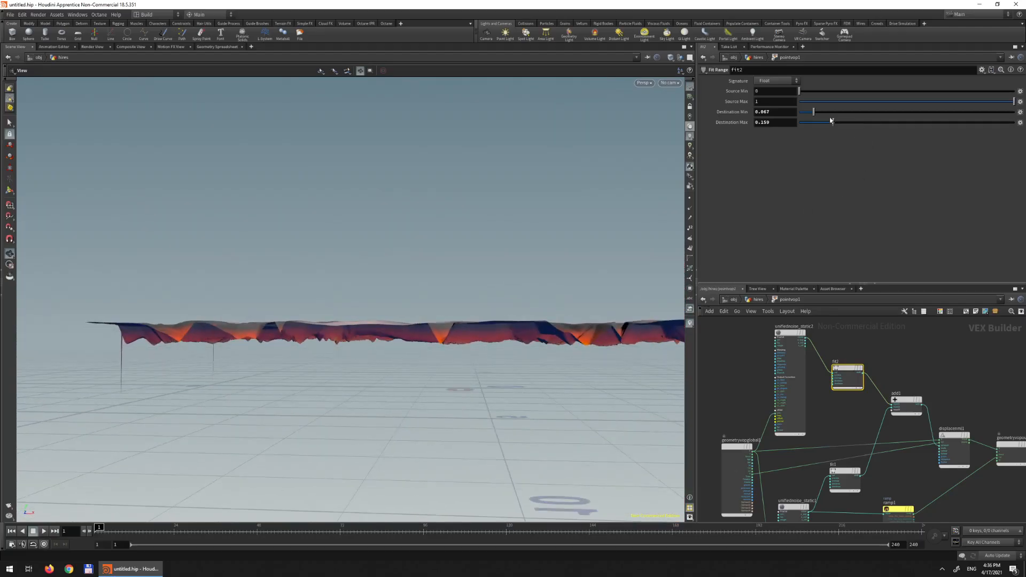
drag(833, 123, 832, 123)
drag(502, 286, 482, 253)
right_drag(482, 253, 482, 265)
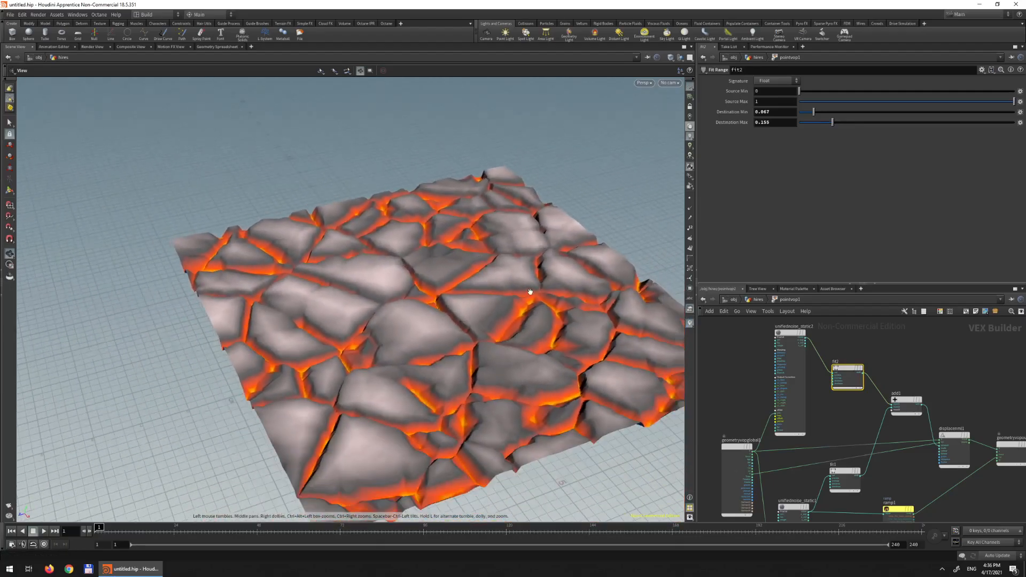
middle_drag(586, 297, 511, 316)
- Add a Ramp Parameter node above the Add node and wire the second noise's noise output into it
middle_drag(969, 387, 876, 390)
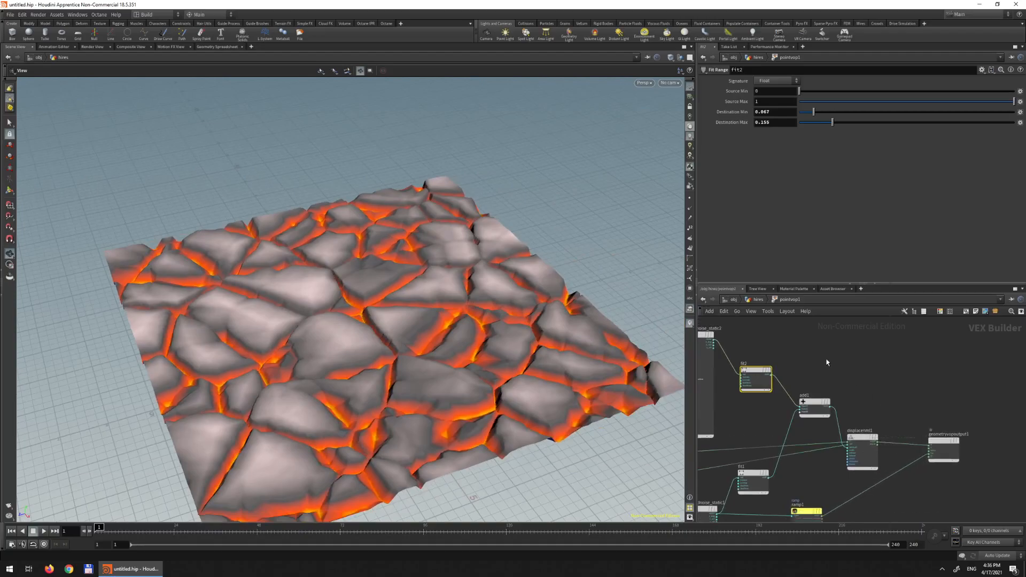
key(Tab)
text(ramp)
key(Down)
key(Down)
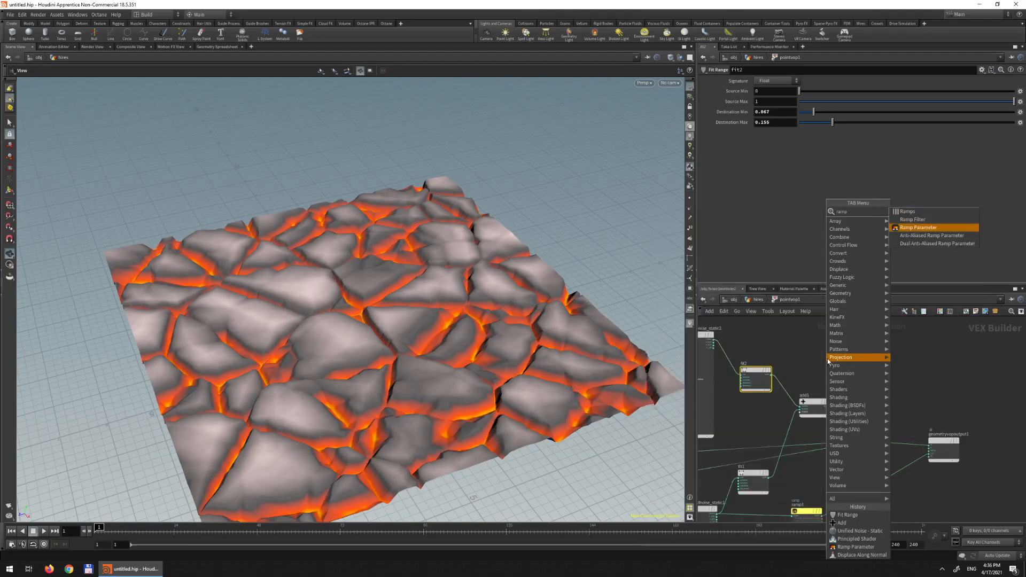
key(Return)
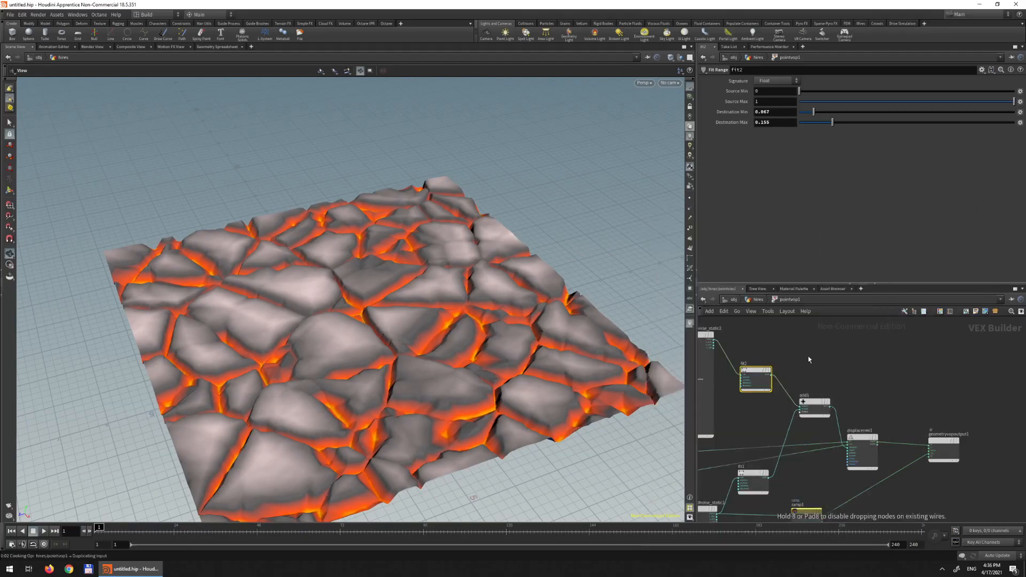
click(850, 354)
click(715, 342)
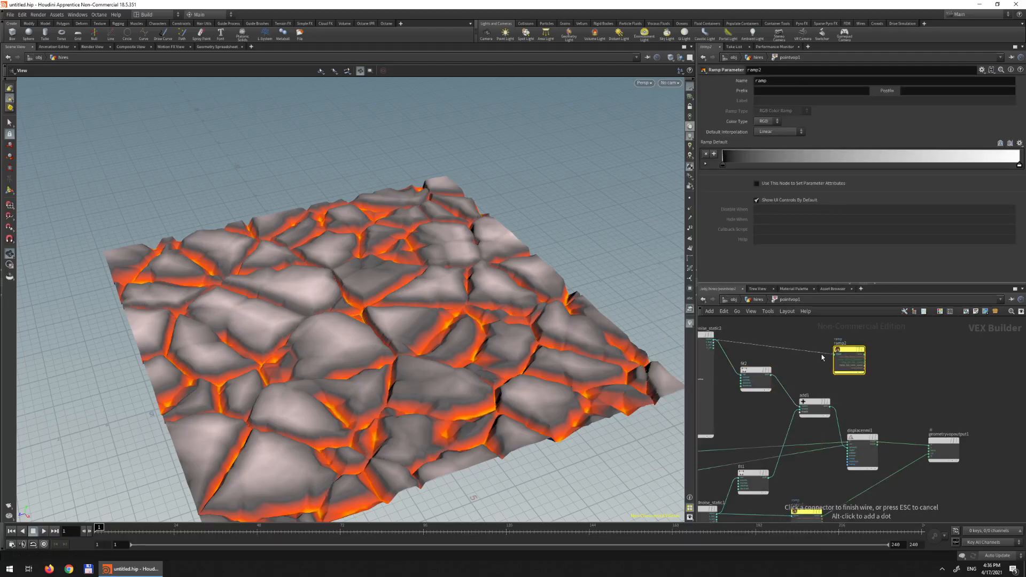
click(835, 354)
- Make room before the geometry output node and add a Multiply node there
middle_drag(957, 393, 914, 401)
drag(898, 446, 957, 440)
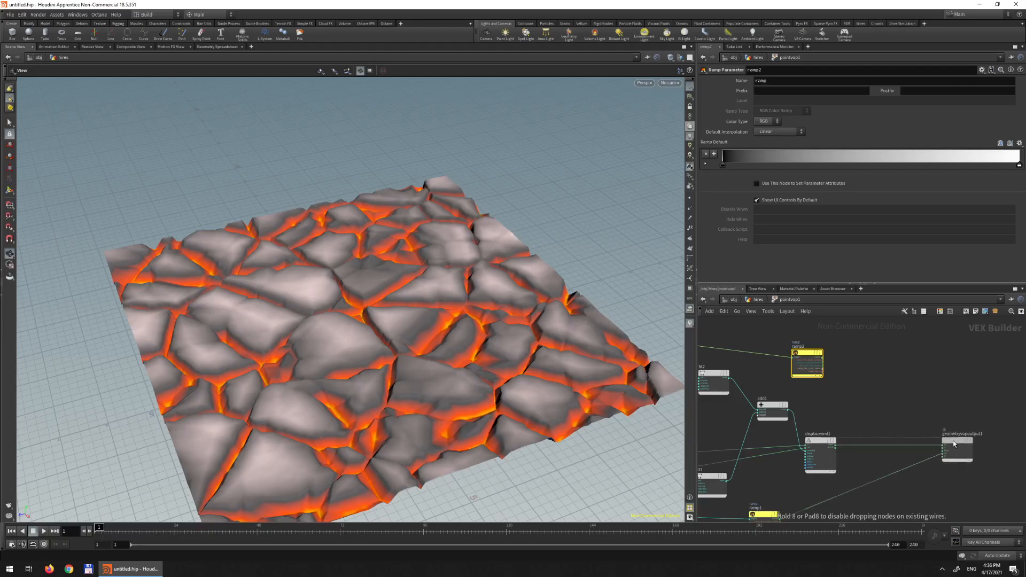
key(Tab)
text(mul)
key(Return)
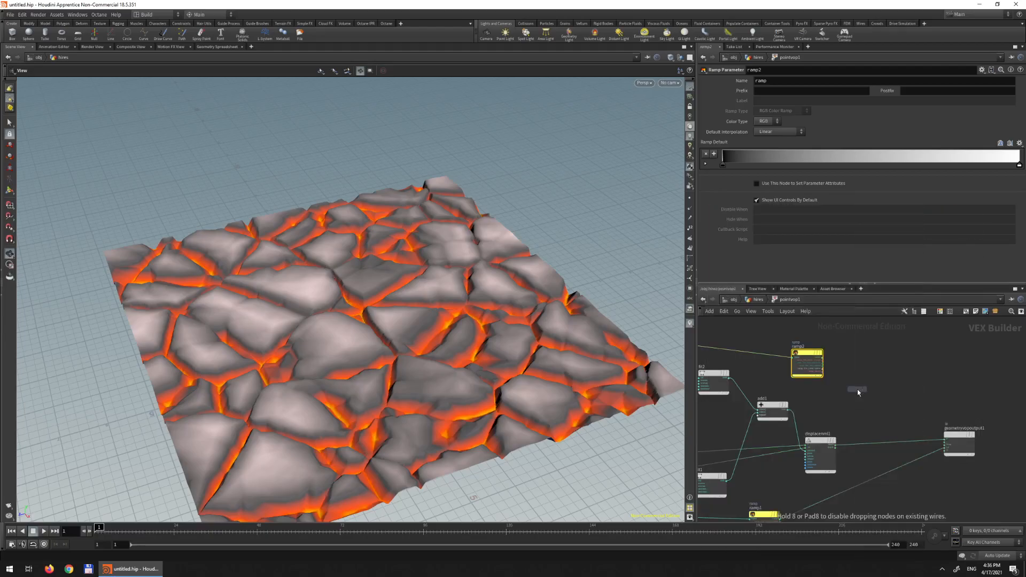
click(895, 401)
middle_drag(954, 394, 957, 374)
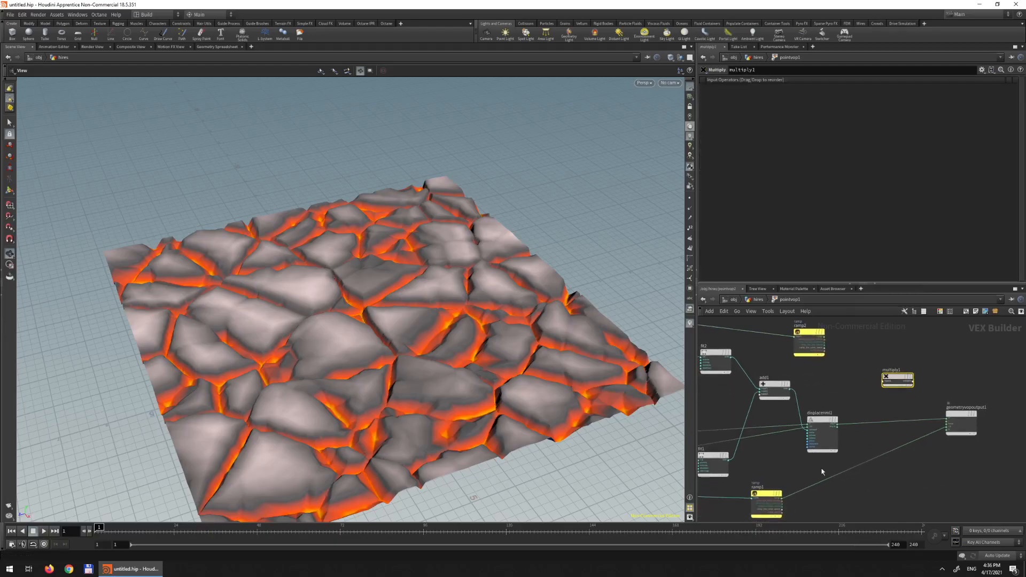
- Wire the ramp outputs of the first and second ramp nodes into the Multiply node
drag(784, 501, 883, 383)
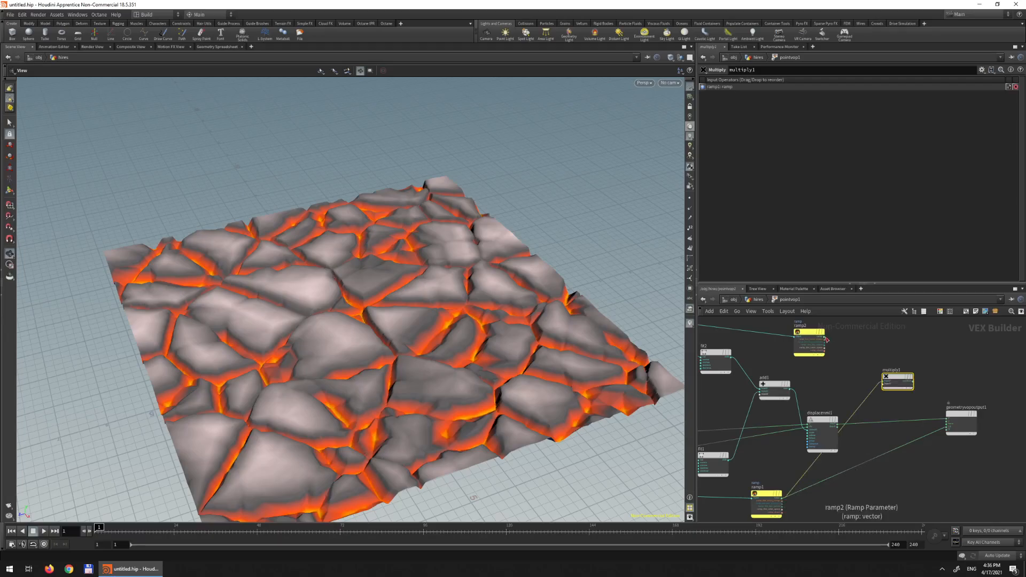
click(825, 339)
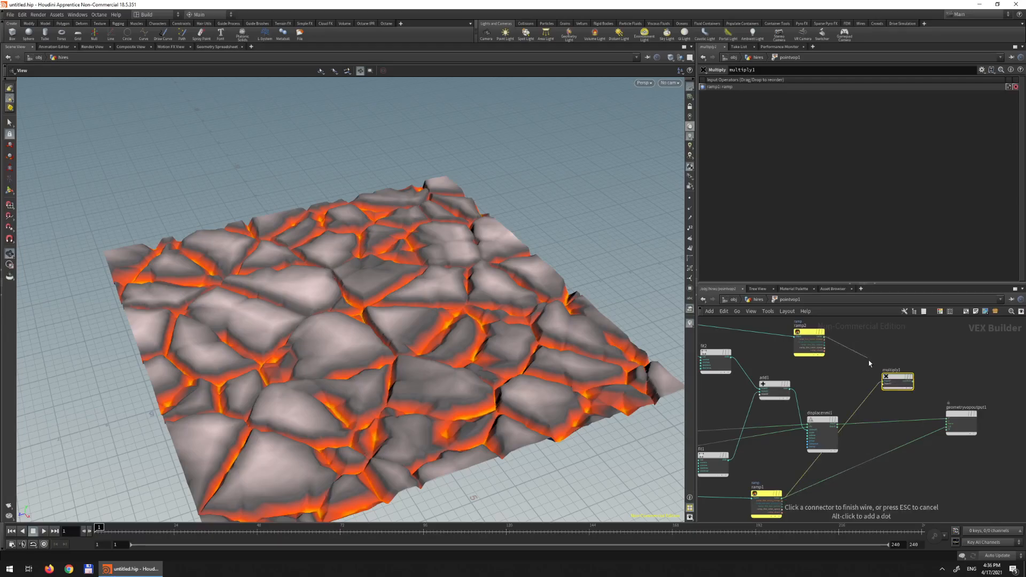
click(882, 386)
- Connect the Multiply node's output to the geometry output's color input in place of the first ramp
click(914, 383)
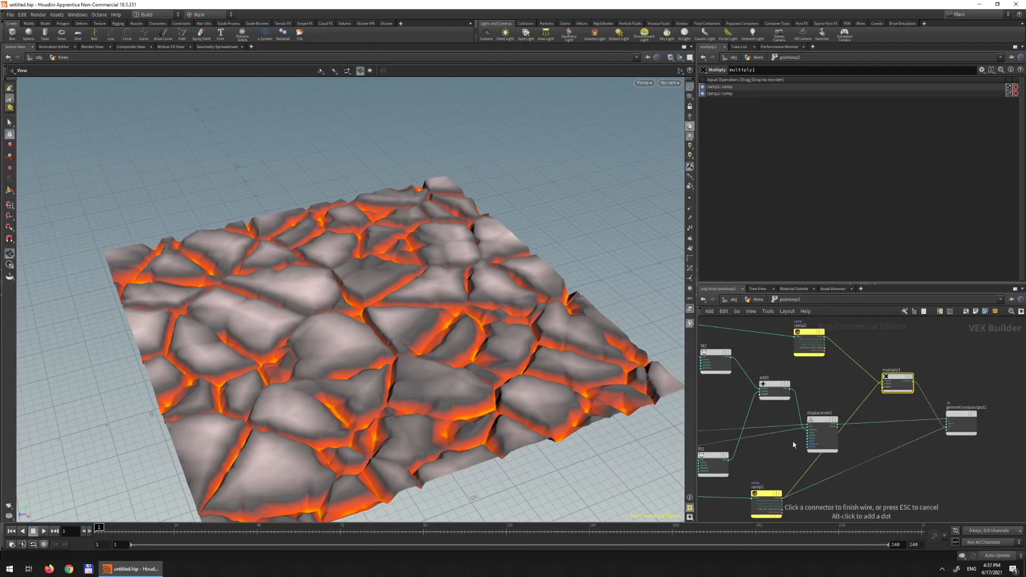
click(804, 444)
mouse_move(516, 331)
mouse_down()
mouse_move(419, 361)
mouse_move(428, 289)
mouse_move(419, 243)
mouse_move(386, 302)
mouse_move(478, 285)
mouse_move(423, 236)
mouse_move(385, 292)
mouse_up()
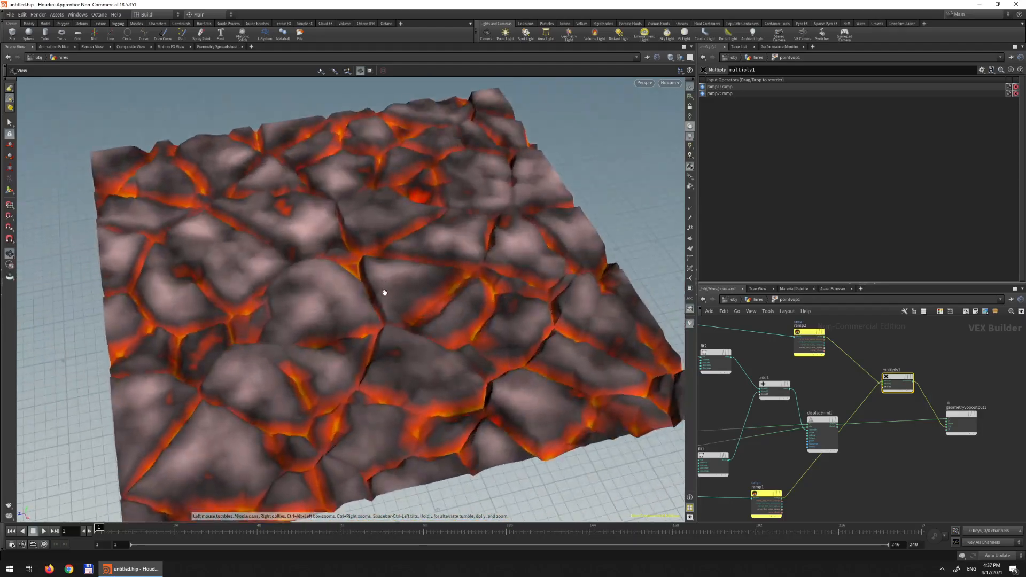
- Rename the second ramp node's parameter to "detail" so it is separate from the first ramp
click(809, 341)
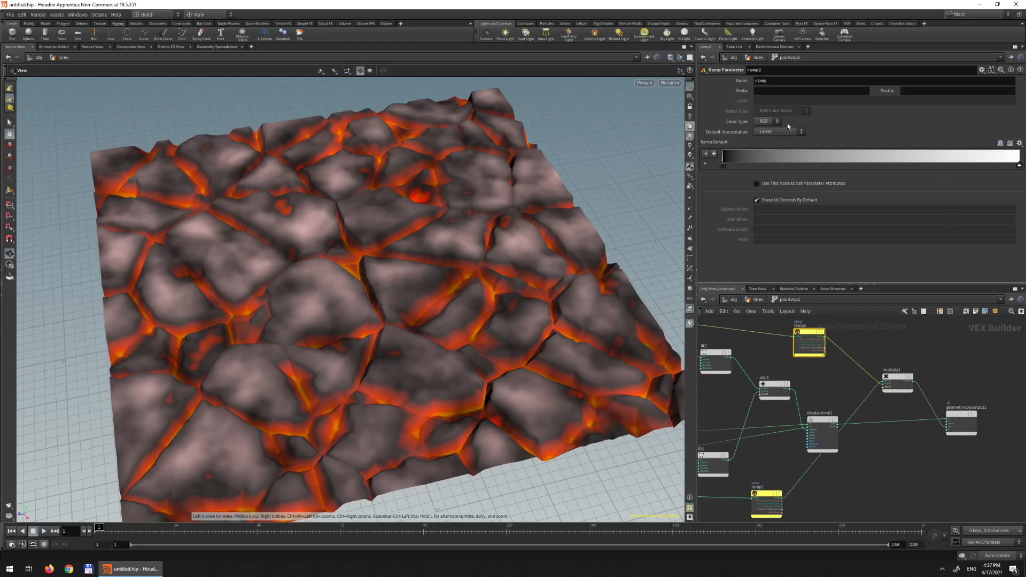
click(763, 299)
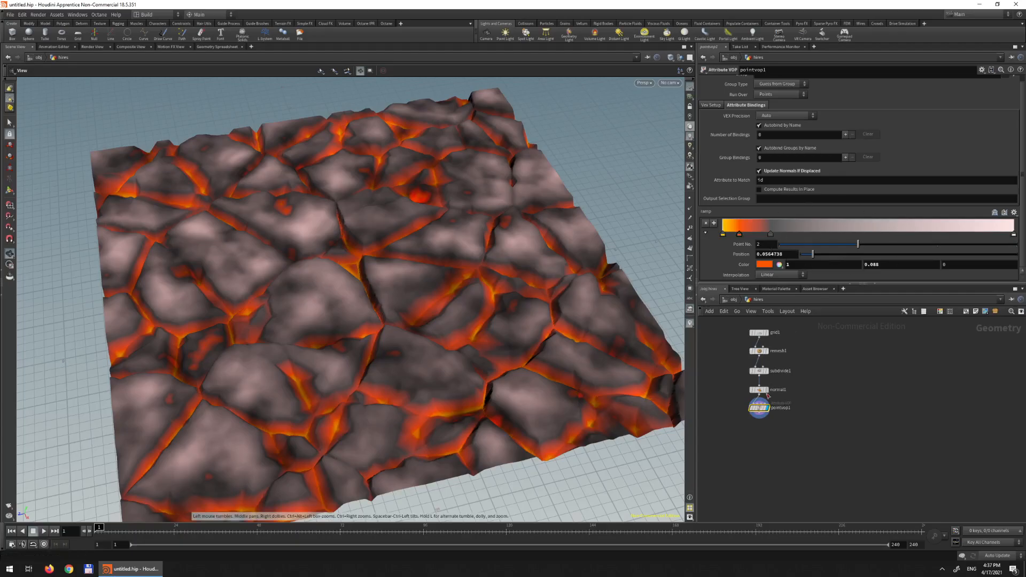
double_click(769, 409)
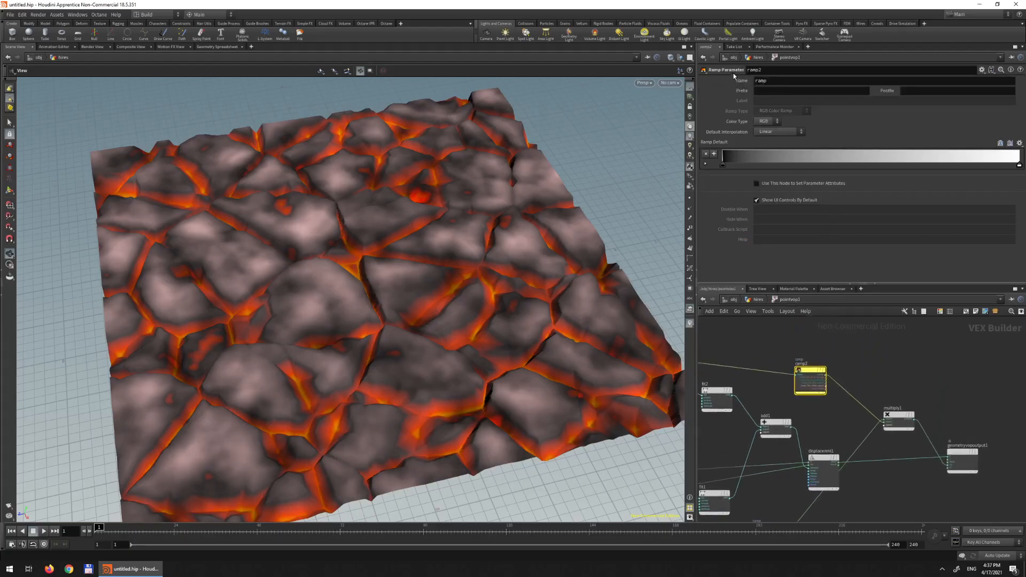
double_click(762, 81)
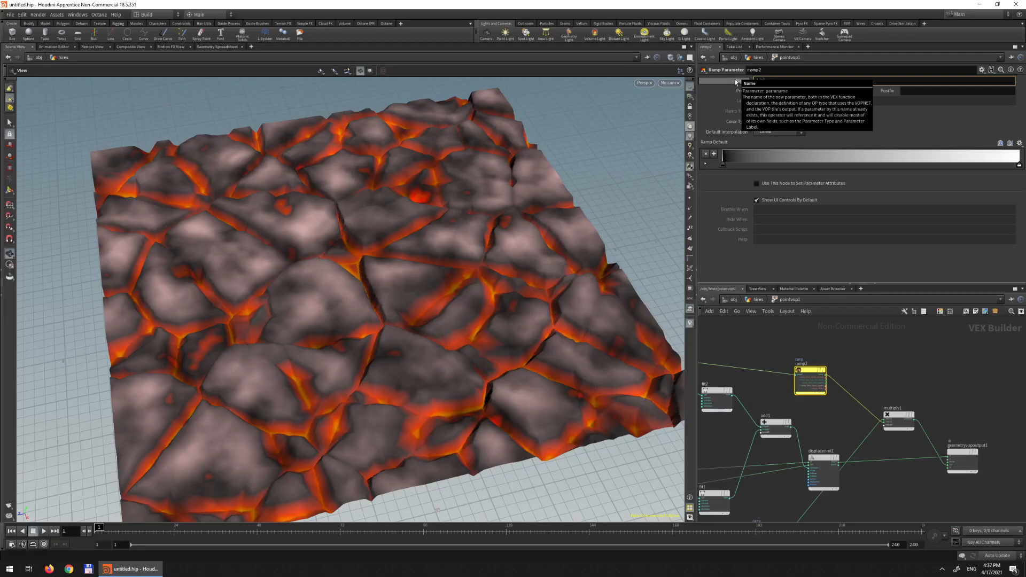
text(detial)
key(Return)
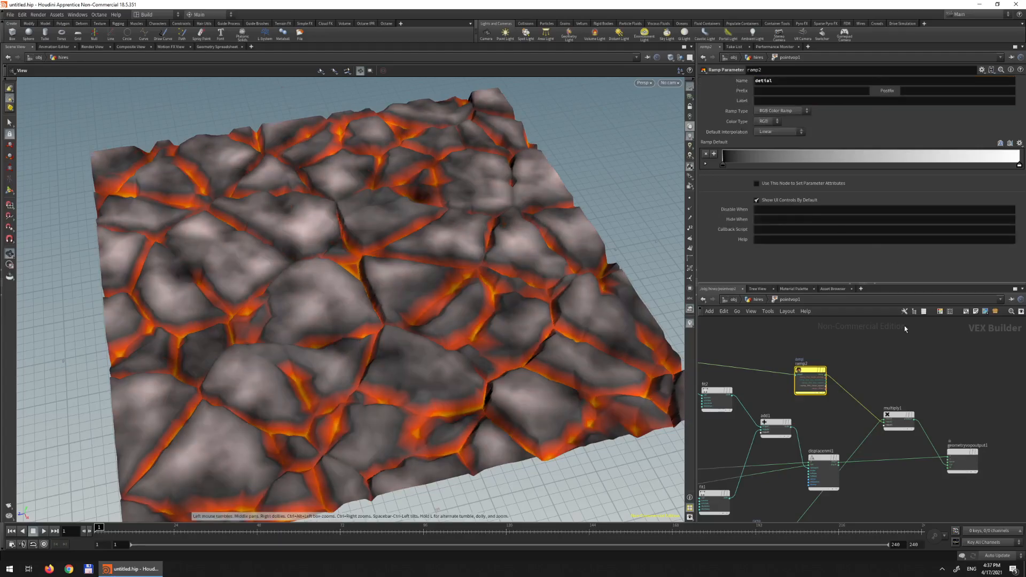
click(790, 82)
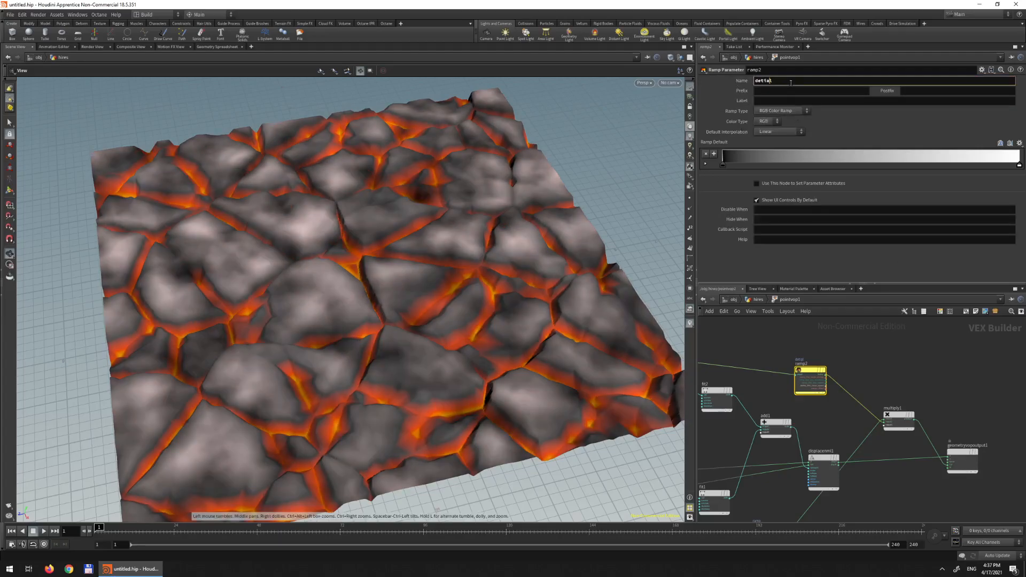
key(Return)
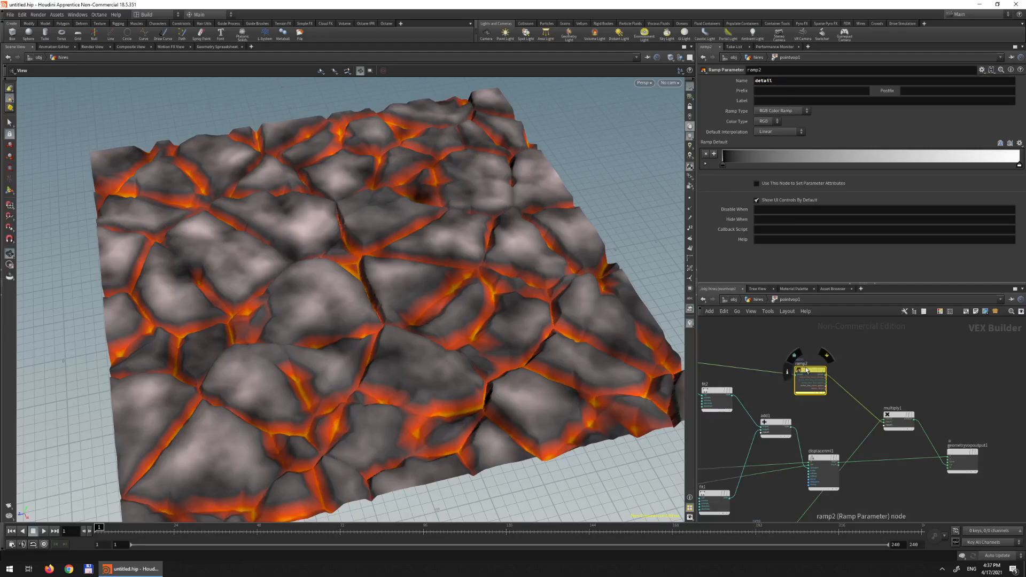
- On the point VOP's detail ramp, set the first point to grey 0.464 at about 0.123 and the second to grey 0.65 at about 0.285
click(758, 300)
scroll(802, 270, down, 3)
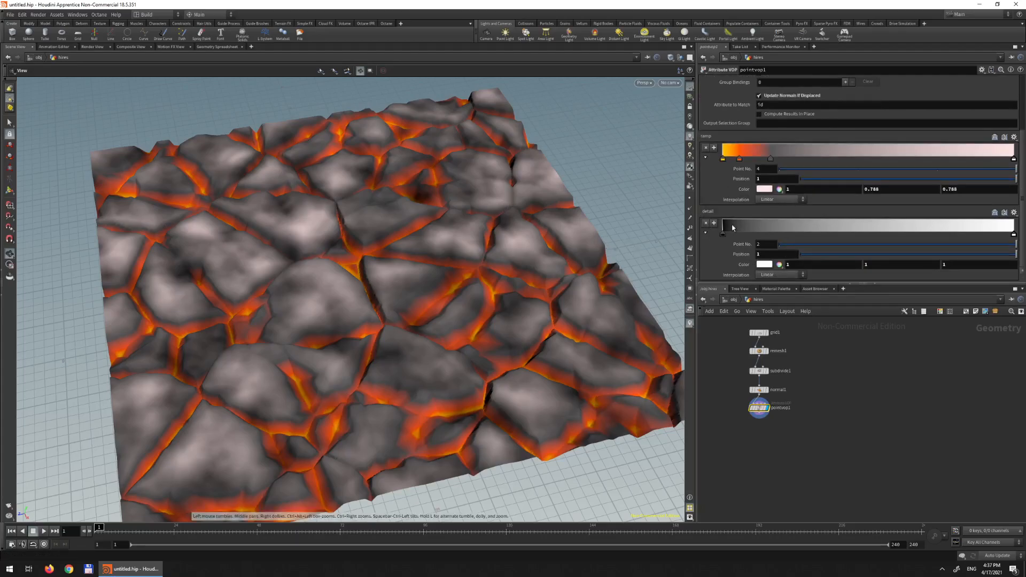
drag(723, 234, 762, 234)
click(764, 266)
drag(790, 319, 817, 320)
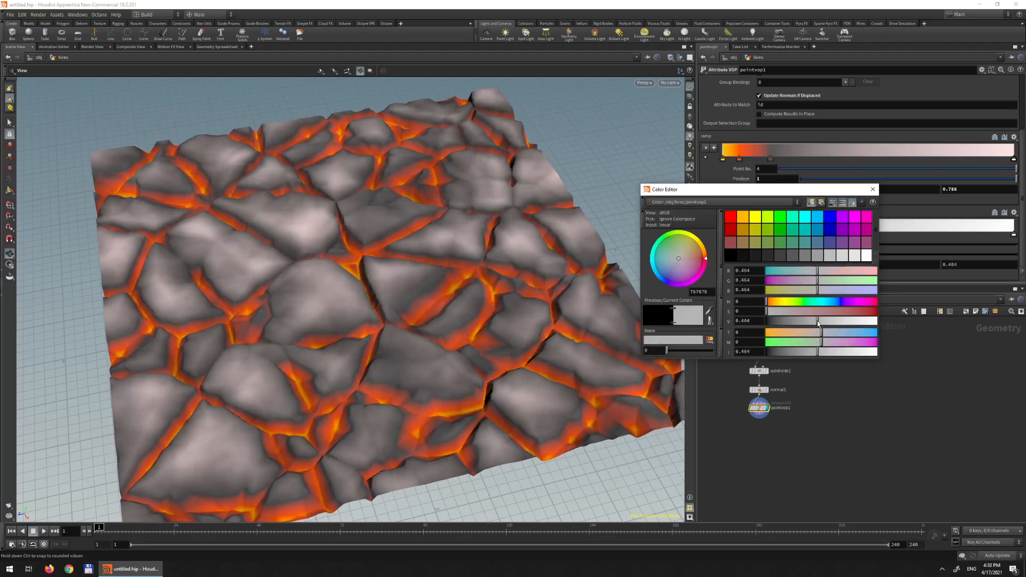
click(873, 189)
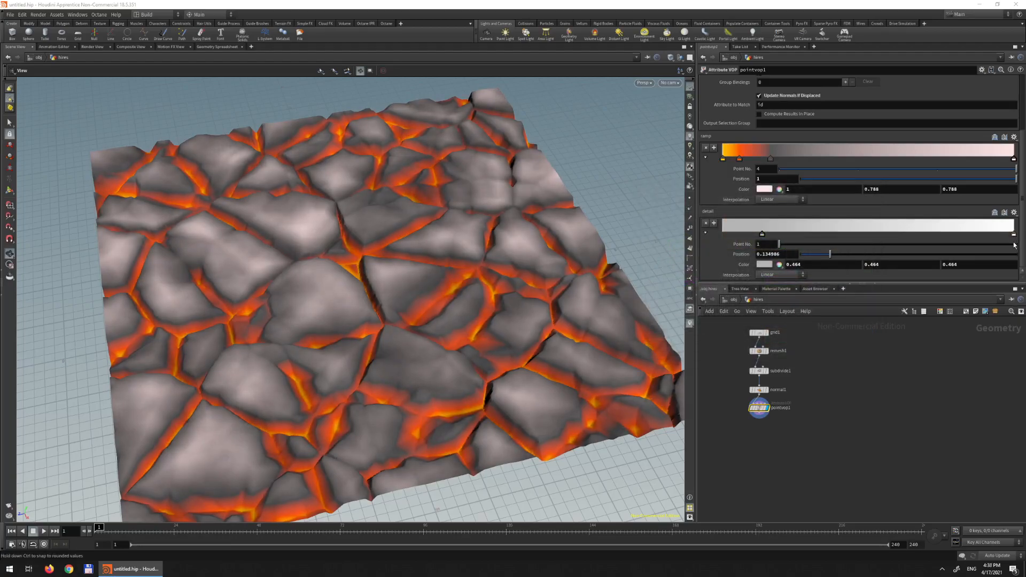
drag(1014, 234, 805, 235)
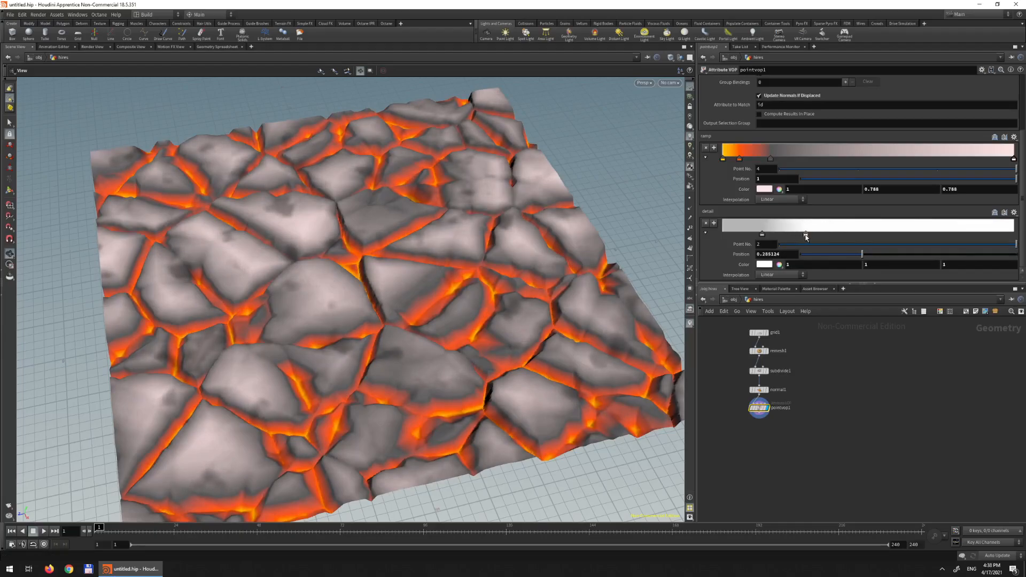
click(766, 264)
drag(816, 321, 838, 322)
click(873, 189)
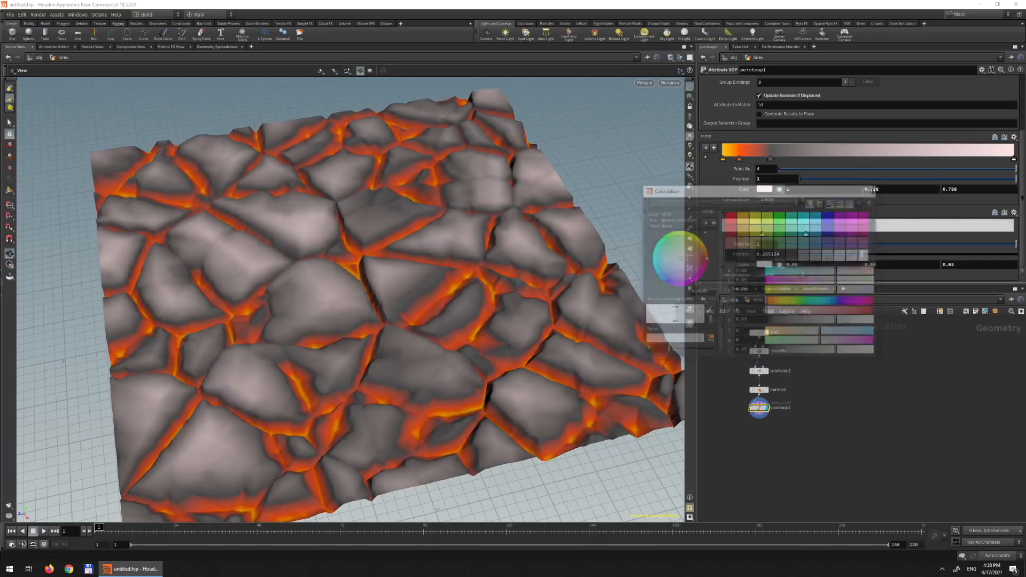
mouse_move(762, 236)
mouse_down()
mouse_move(778, 235)
mouse_move(752, 238)
mouse_move(764, 237)
mouse_up()
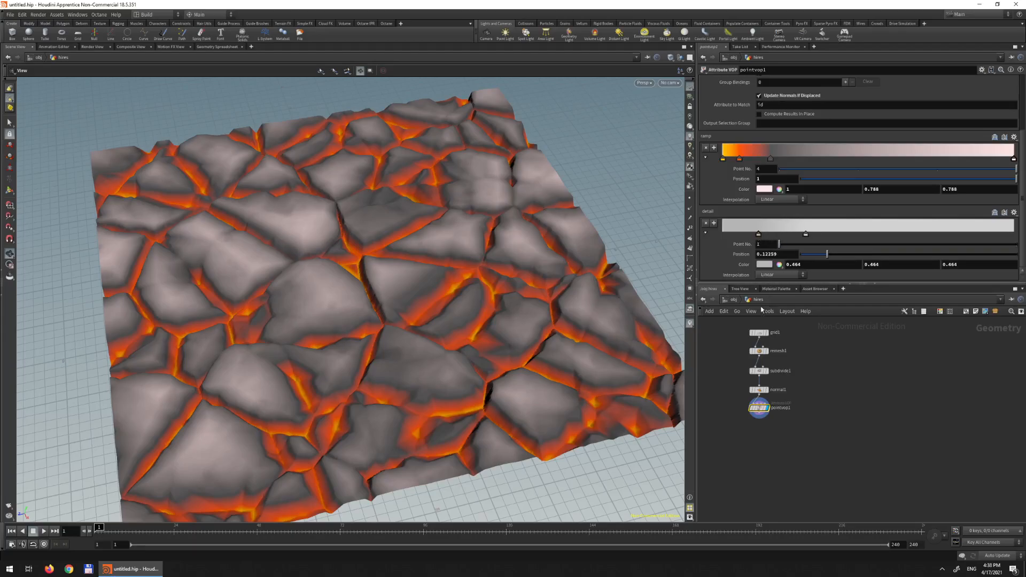
- Inside the point VOP, set the second unified noise's noise type to Worley/Cellular F2-F1
click(733, 300)
double_click(782, 386)
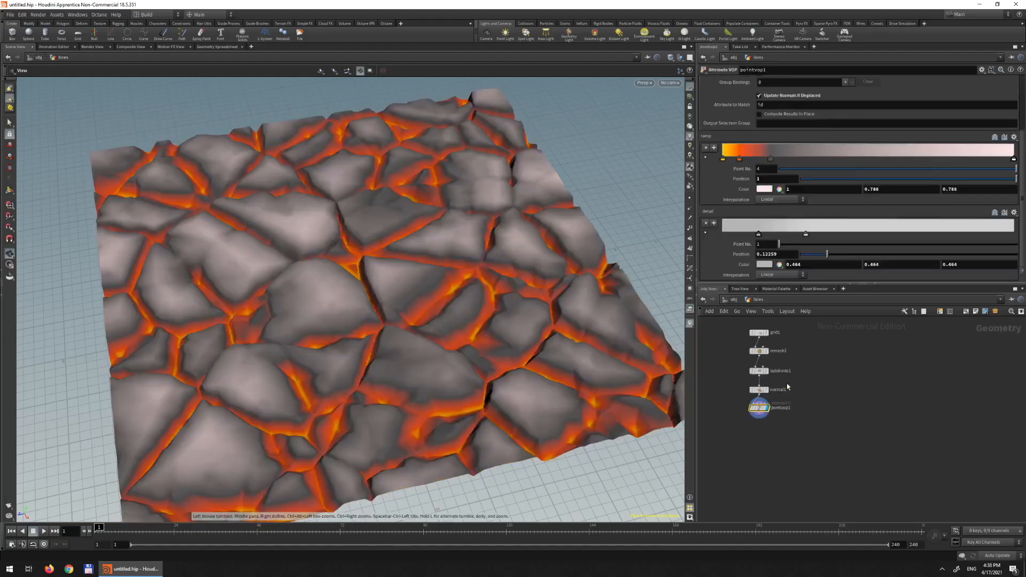
double_click(764, 408)
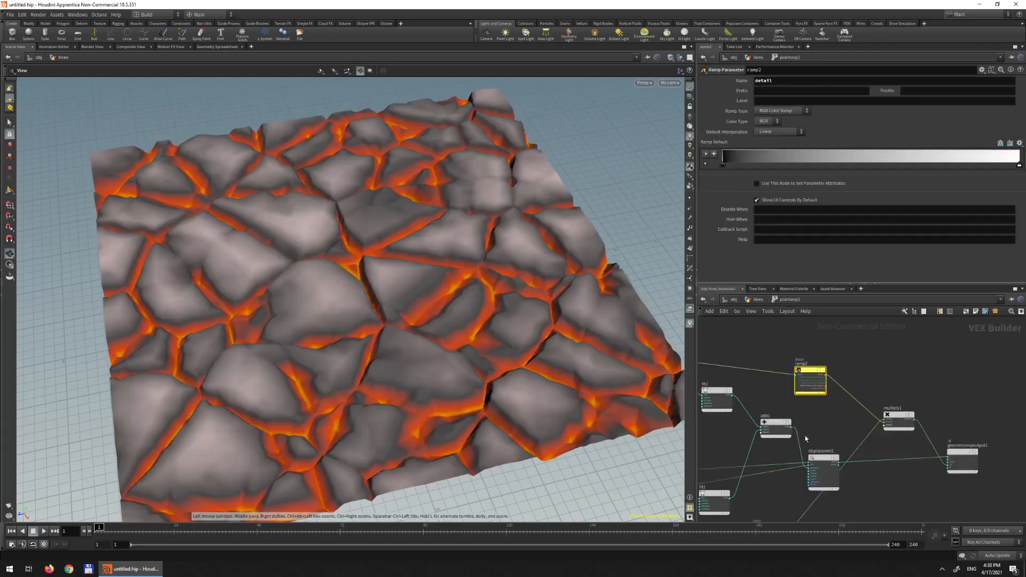
middle_drag(819, 416, 945, 444)
click(786, 385)
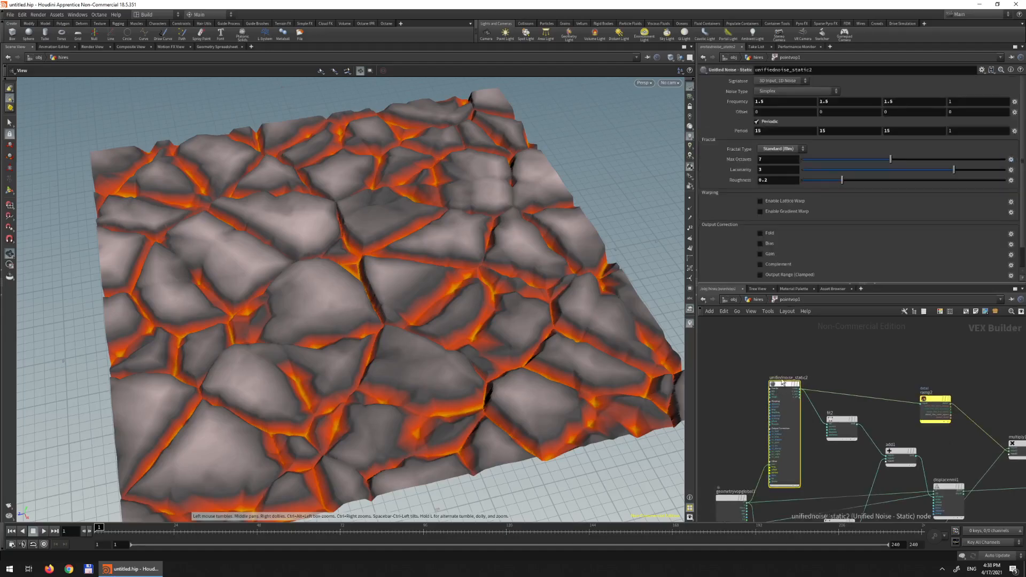
click(796, 90)
click(778, 156)
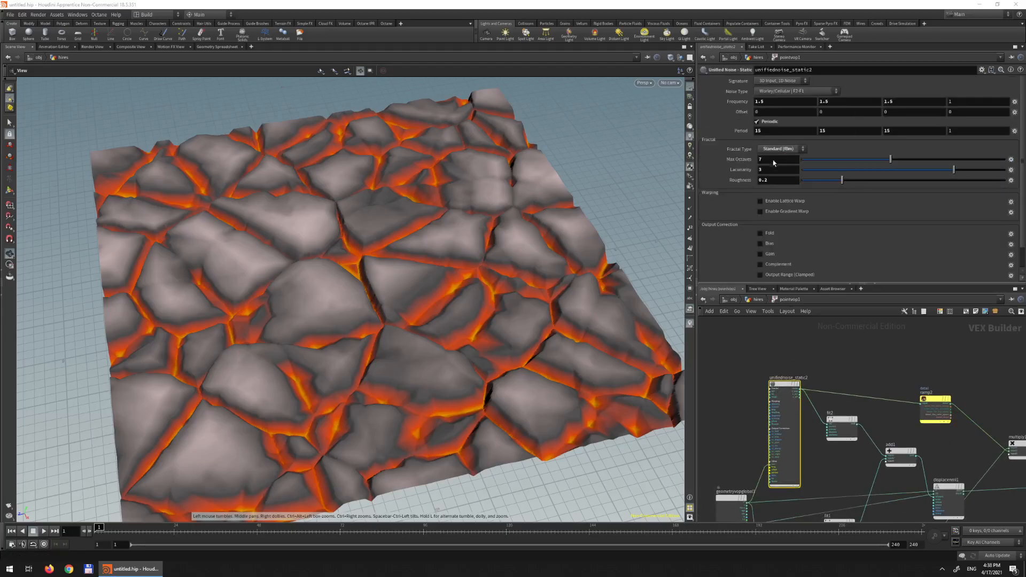
- Soften the point VOP's detail ramp: first point to grey 0.712 at about 0.131, second point at about 0.577
drag(454, 292, 504, 321)
drag(518, 370, 476, 318)
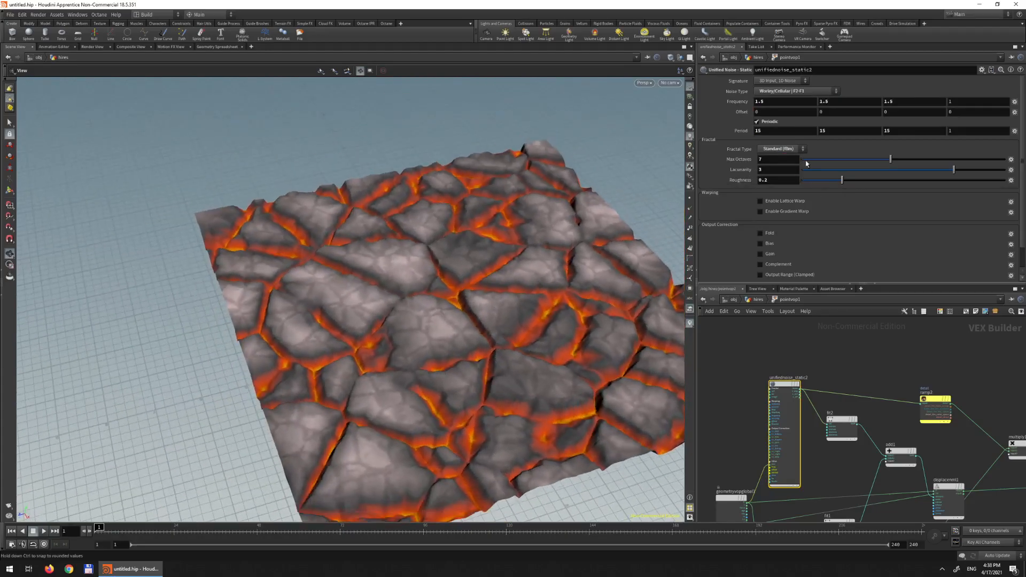
click(758, 299)
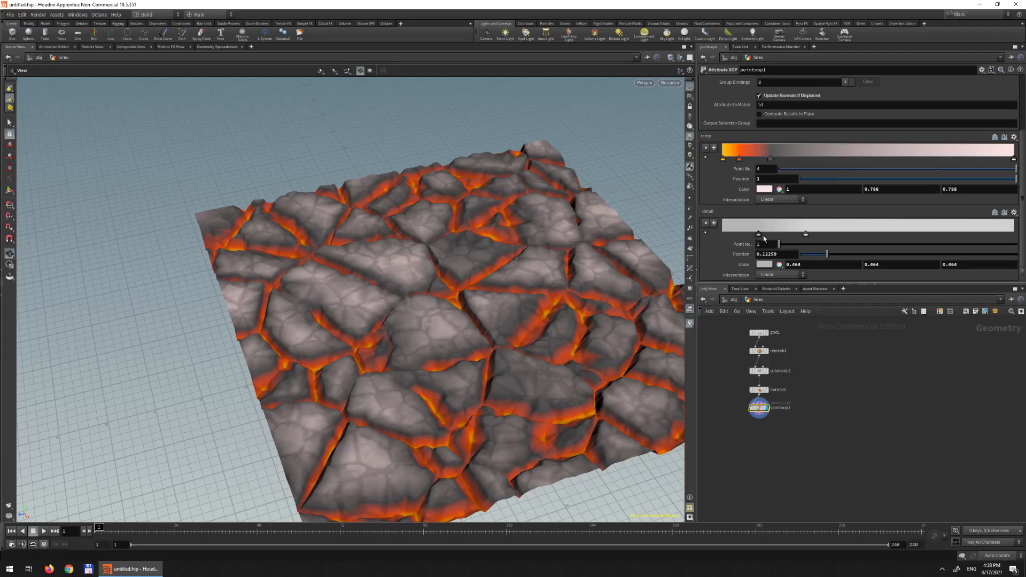
mouse_move(759, 235)
mouse_down()
mouse_move(796, 235)
mouse_move(762, 239)
mouse_up()
click(765, 265)
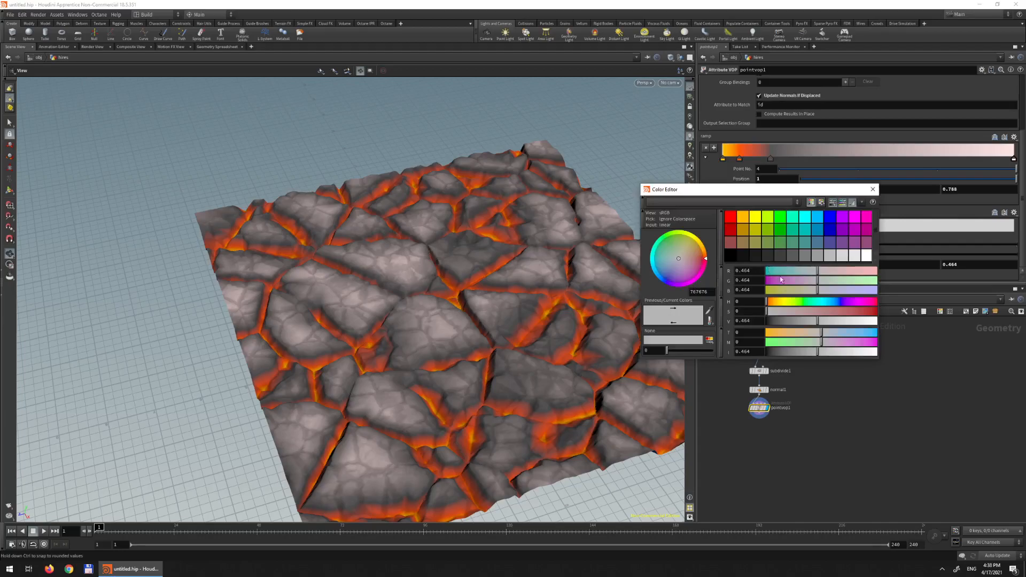
drag(815, 323, 844, 318)
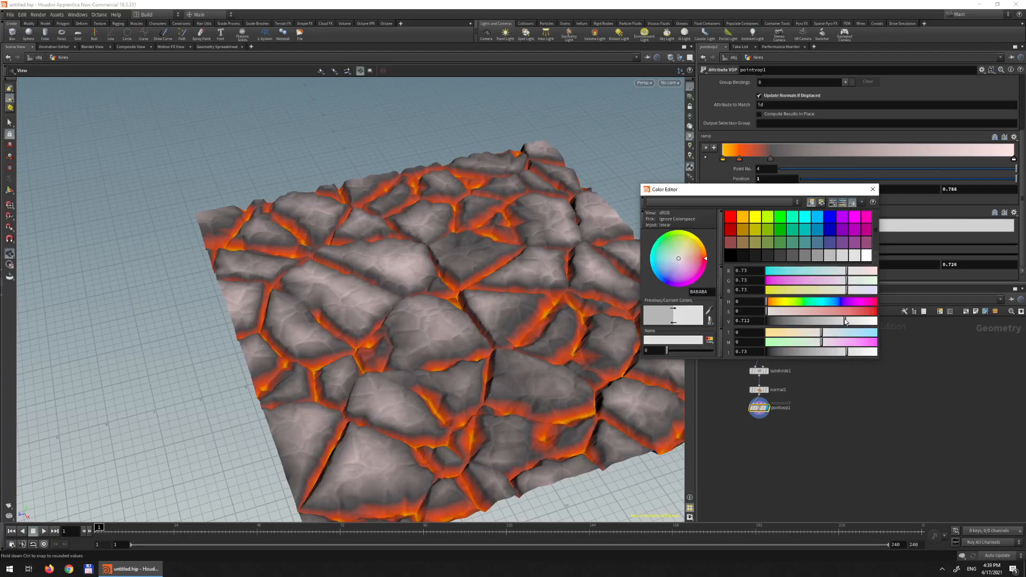
click(873, 189)
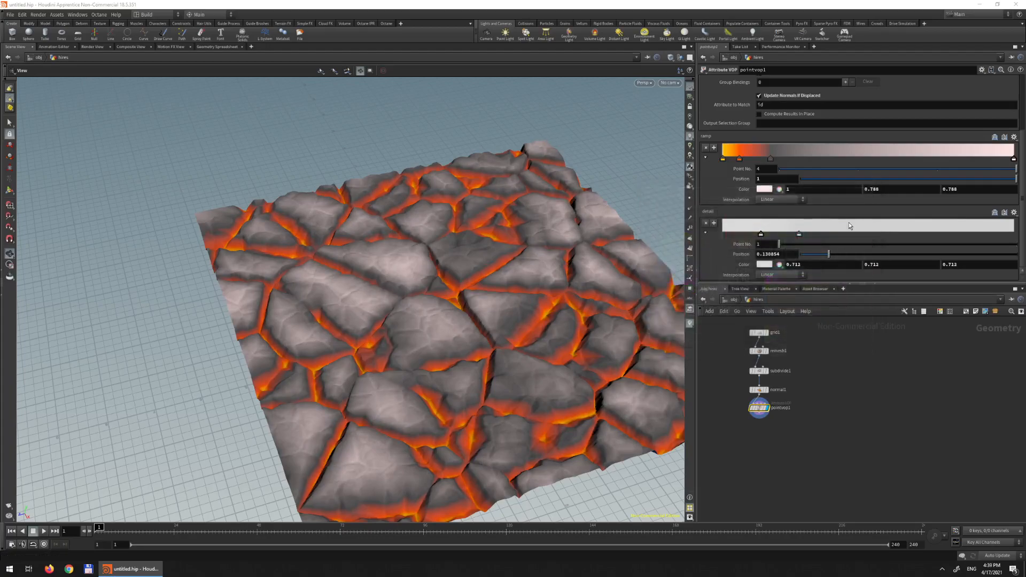
mouse_move(798, 235)
mouse_down()
mouse_move(768, 239)
mouse_move(905, 235)
mouse_move(891, 238)
mouse_up()
- Examine the lava surface's displacement and color detail from above, from the side and up close
mouse_move(637, 284)
mouse_down()
mouse_move(550, 301)
mouse_move(558, 249)
mouse_up()
right_drag(558, 249, 442, 277)
drag(442, 277, 431, 259)
right_drag(431, 259, 419, 220)
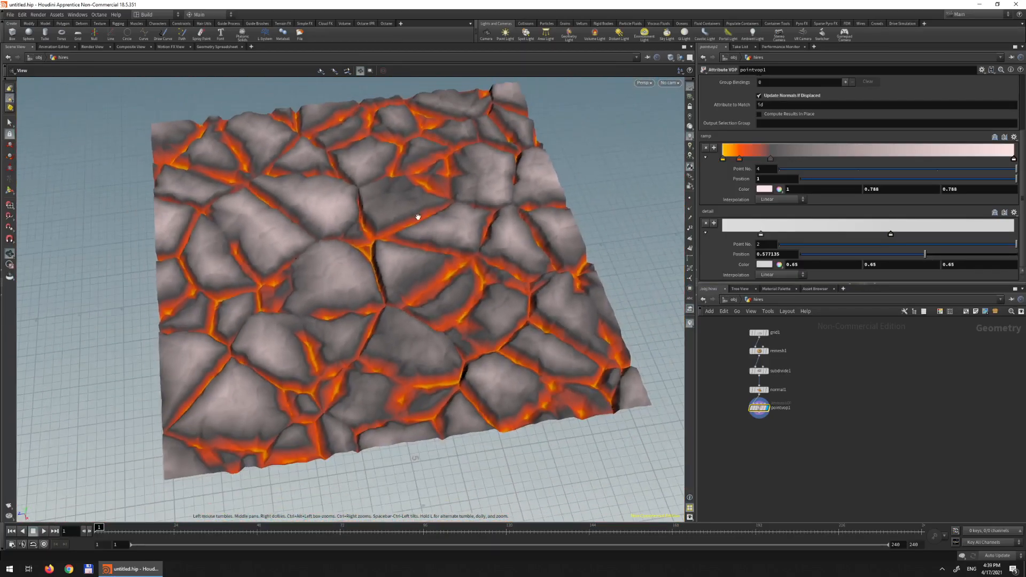
middle_drag(457, 264, 460, 276)
drag(461, 277, 479, 240)
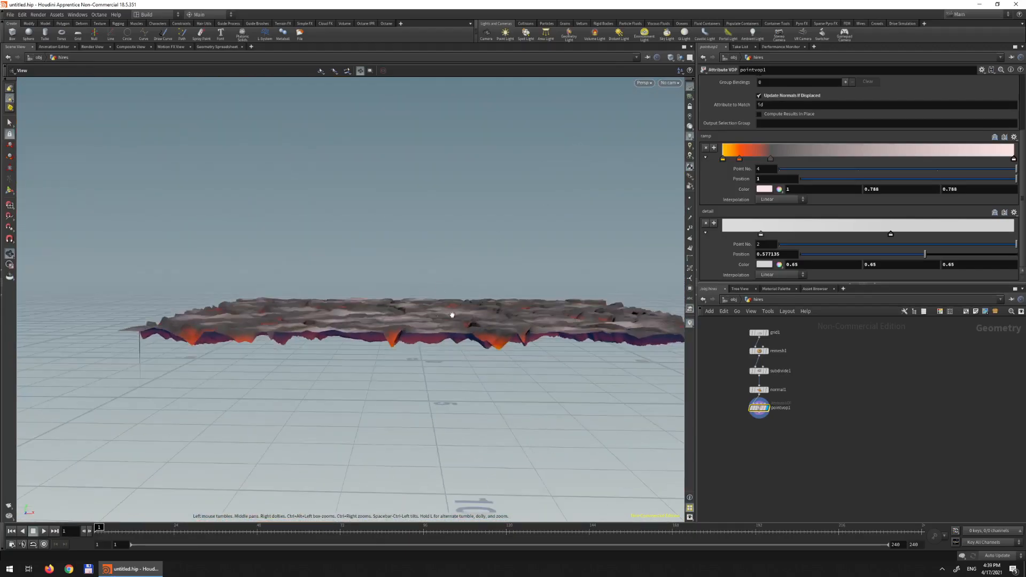
drag(438, 319, 397, 302)
drag(513, 246, 407, 328)
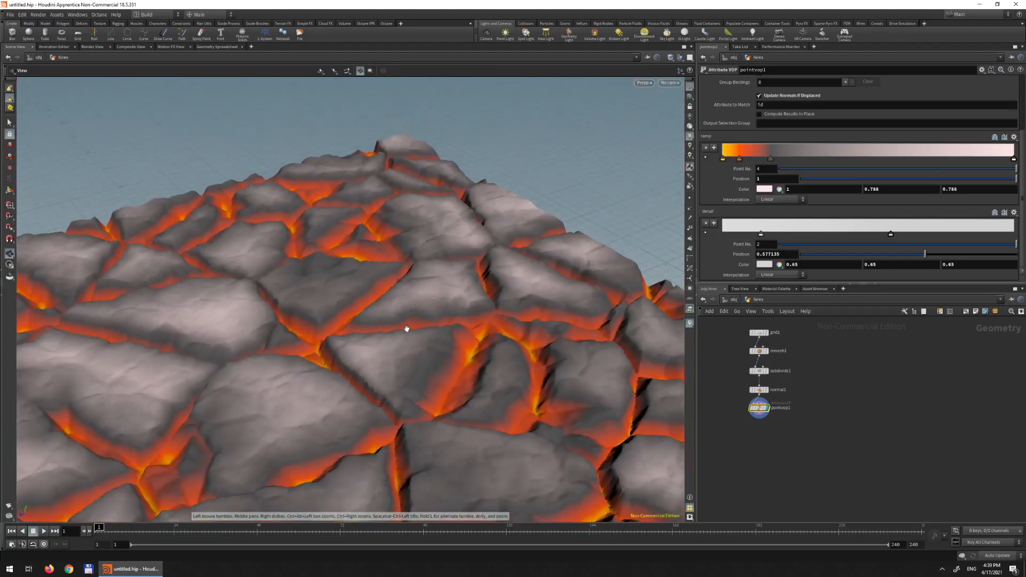
scroll(411, 326, down, 5)
scroll(412, 326, up, 2)
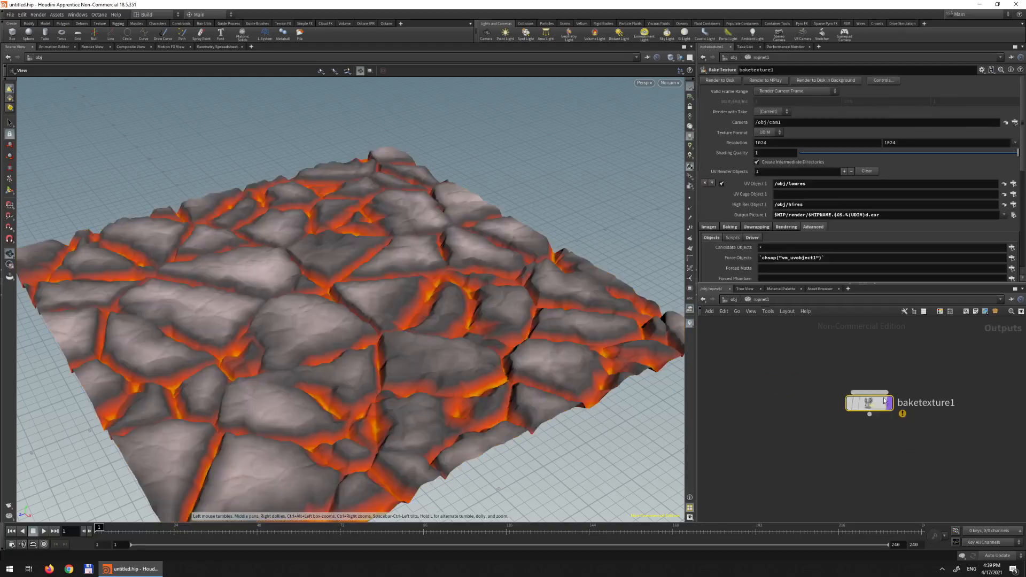
- Render the bake texture to MPlay and inspect the normal map plane up close
click(770, 80)
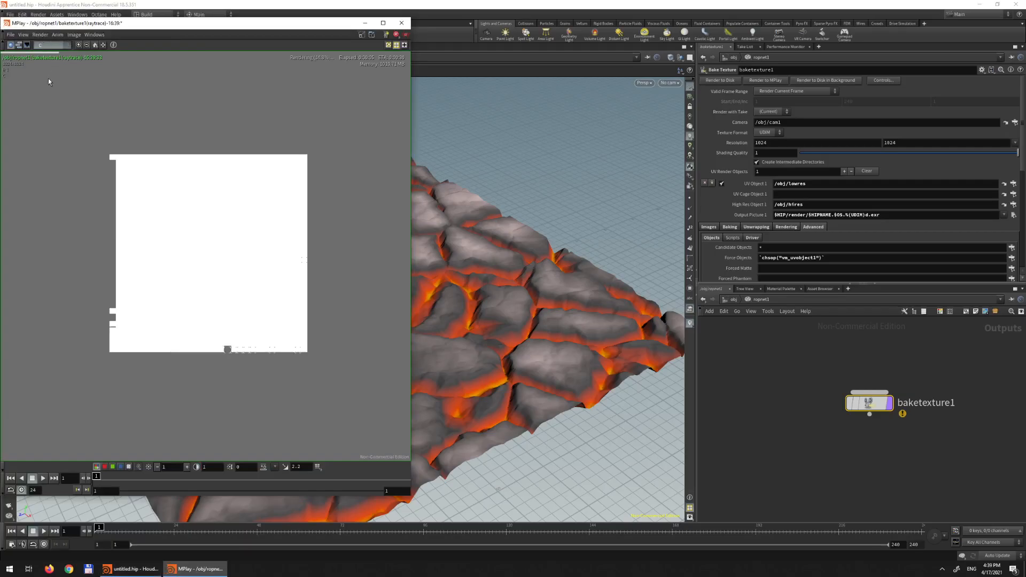
click(52, 45)
click(221, 225)
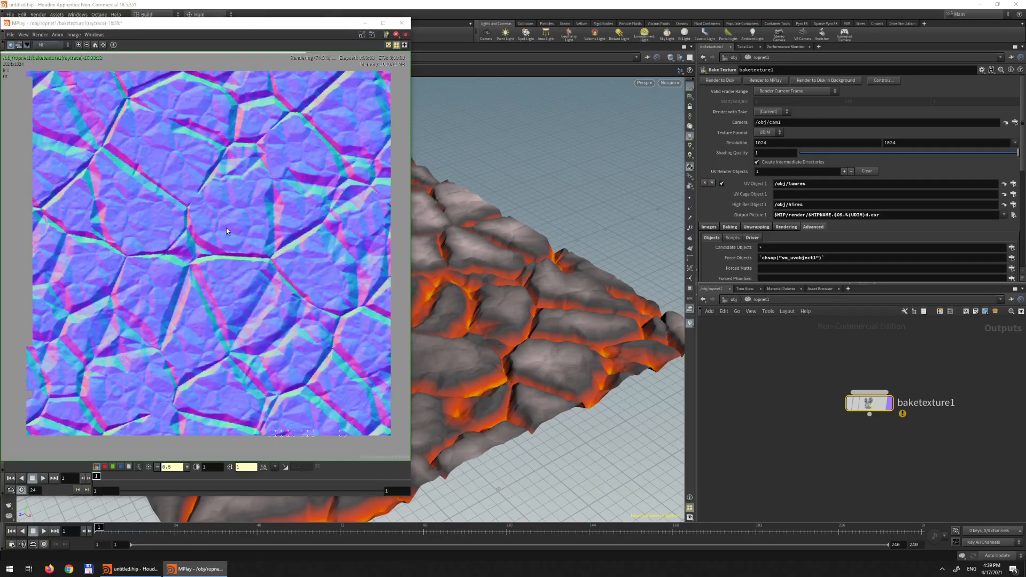
scroll(226, 228, up, 5)
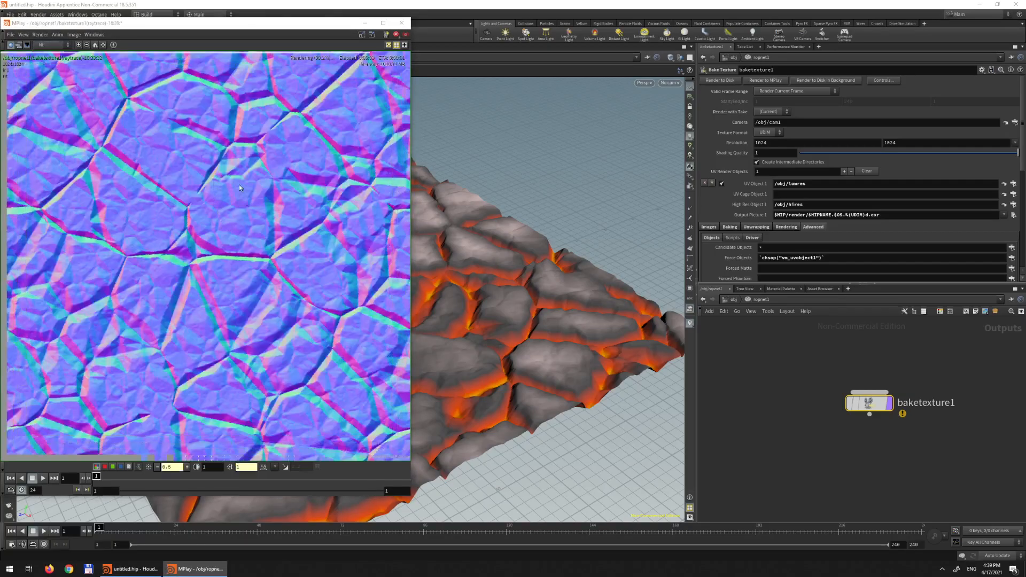
click(401, 23)
- Add a Measure node below the point VOP in the hires geometry network
click(728, 299)
drag(443, 257, 536, 261)
right_drag(536, 261, 488, 243)
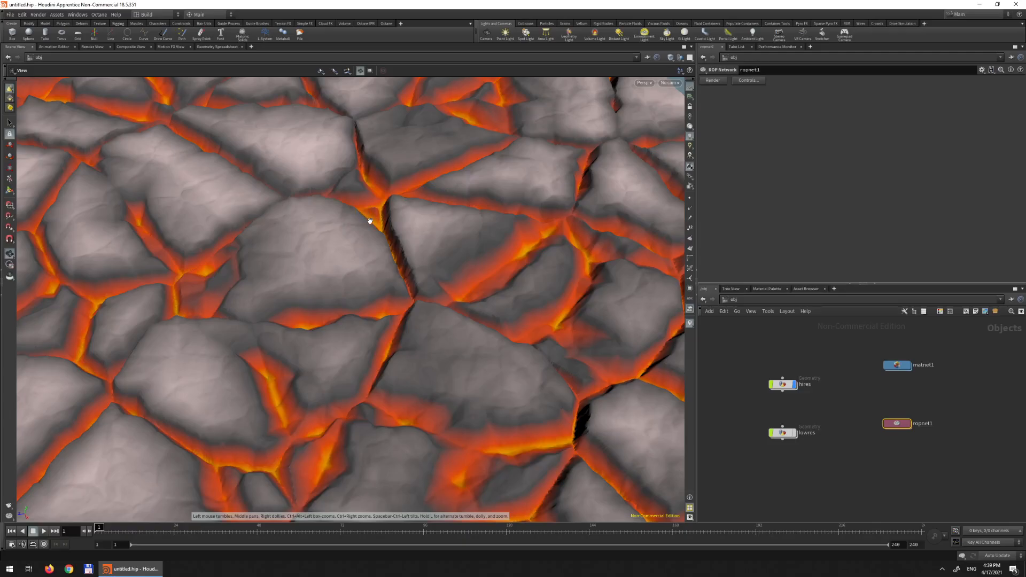
drag(236, 244, 284, 206)
drag(239, 305, 385, 278)
double_click(783, 384)
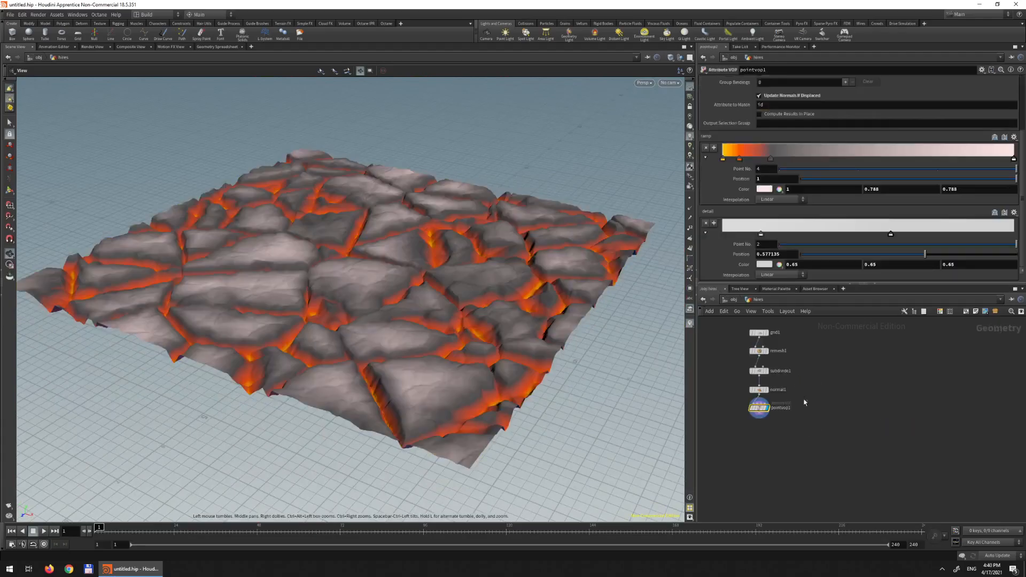
key(Tab)
mouse_move(802, 406)
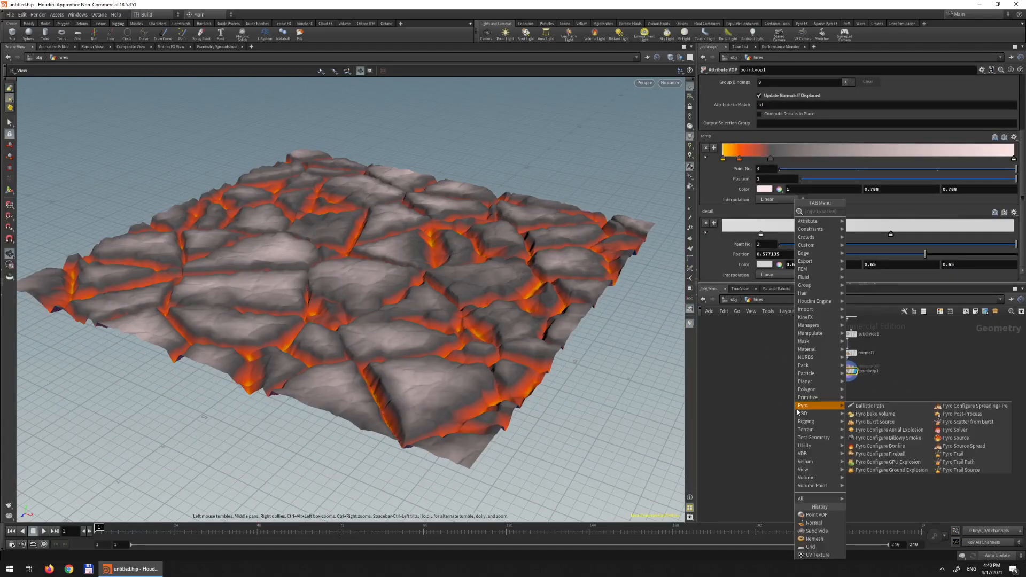
text(nu)
key(BackSpace)
key(BackSpace)
text(nu)
key(Return)
click(824, 405)
- Connect the point VOP's output to the Measure node and set it to measure Curvature
click(847, 382)
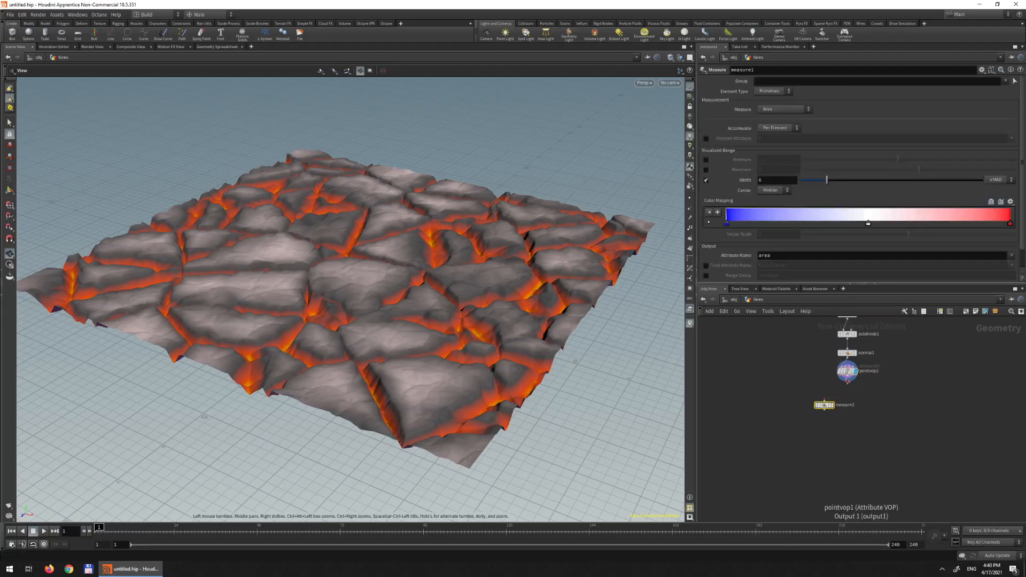
click(831, 405)
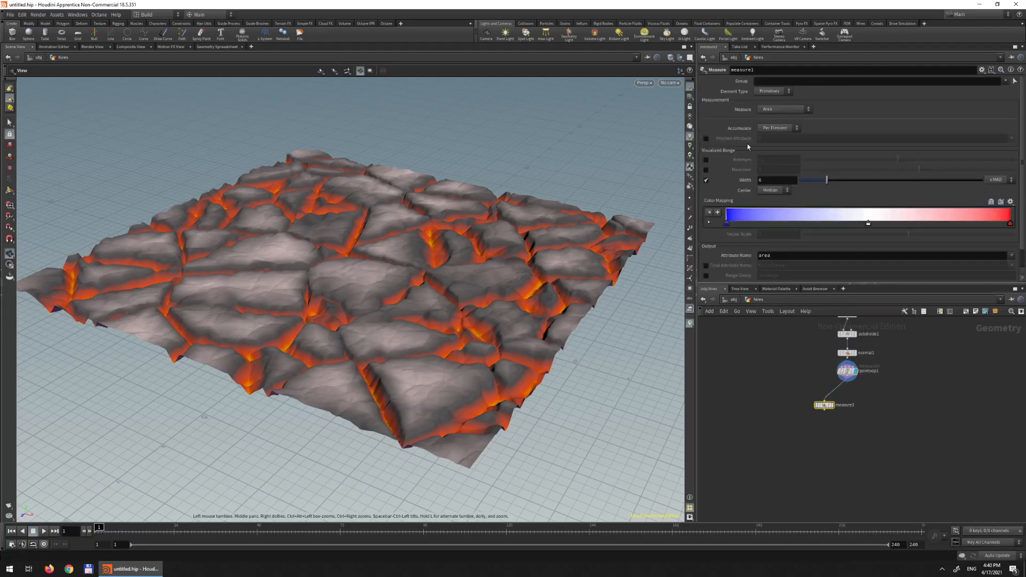
click(769, 109)
click(779, 152)
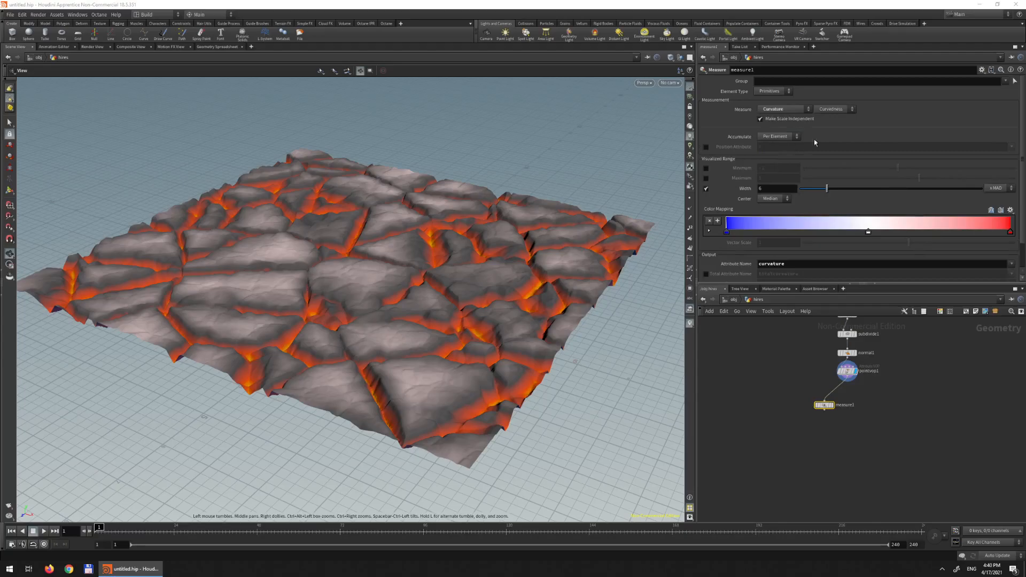
- Set the Measure node's curvature type to Principal
click(835, 110)
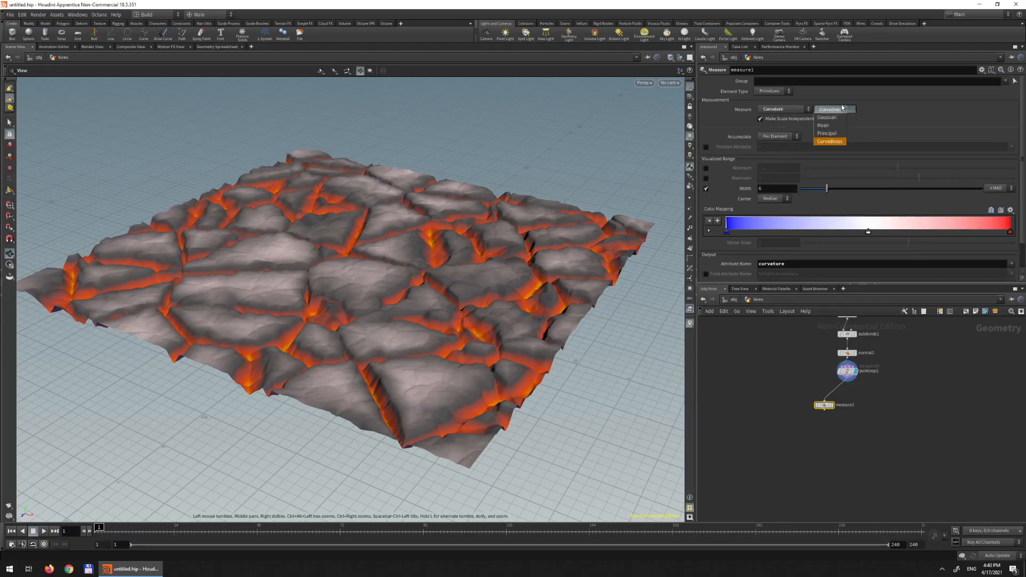
click(839, 133)
click(834, 110)
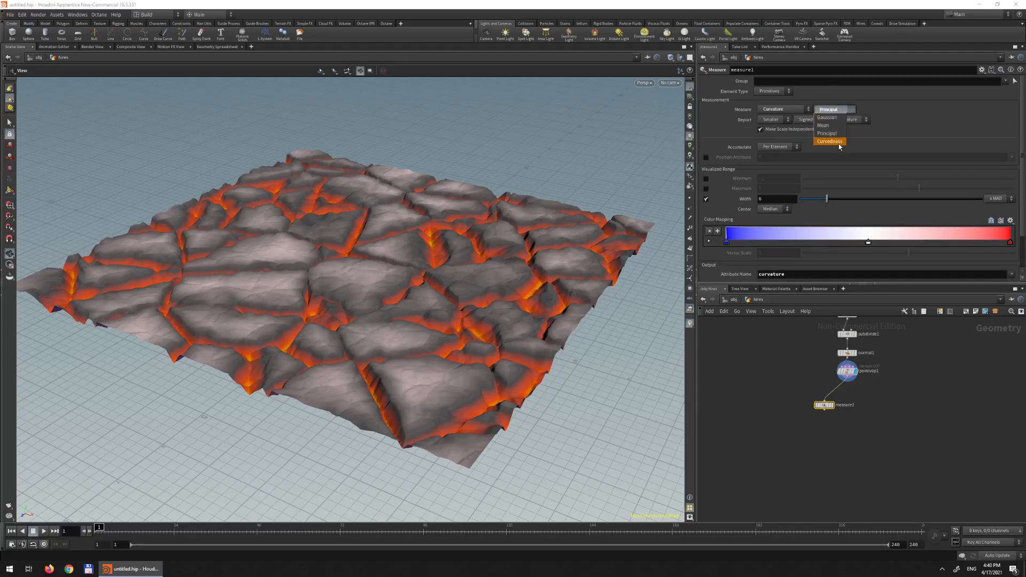
click(838, 143)
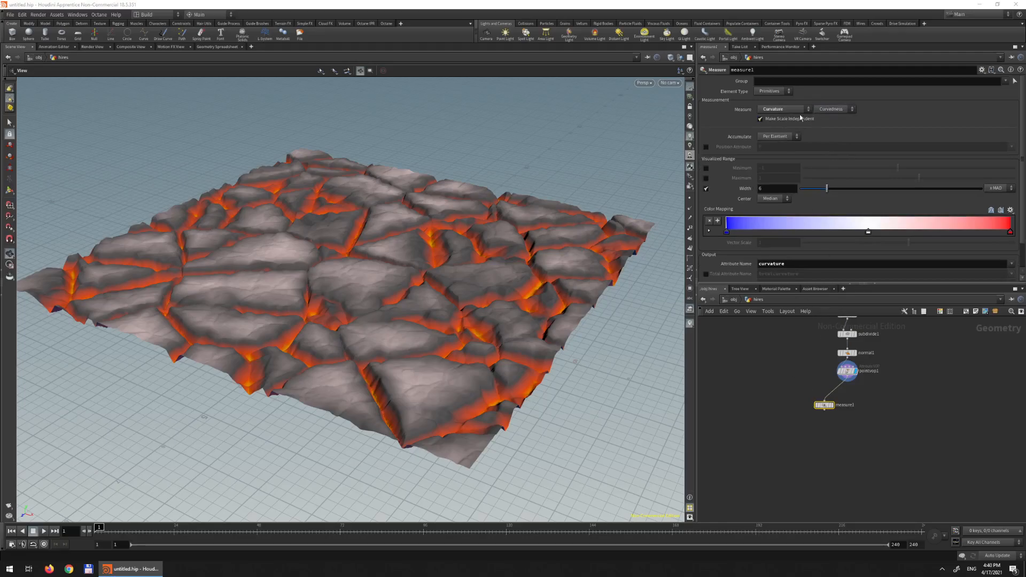
click(833, 109)
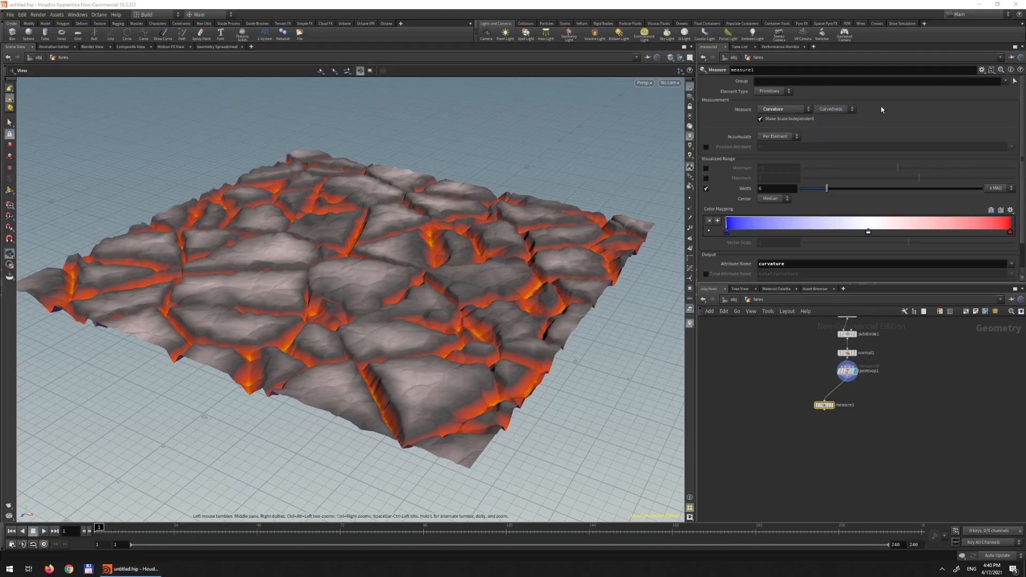
click(837, 109)
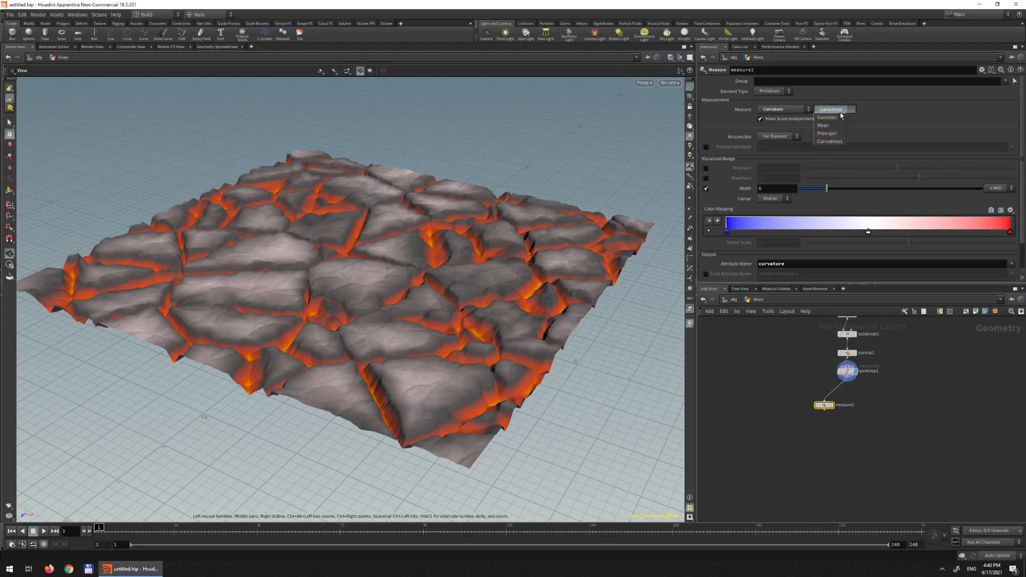
click(826, 134)
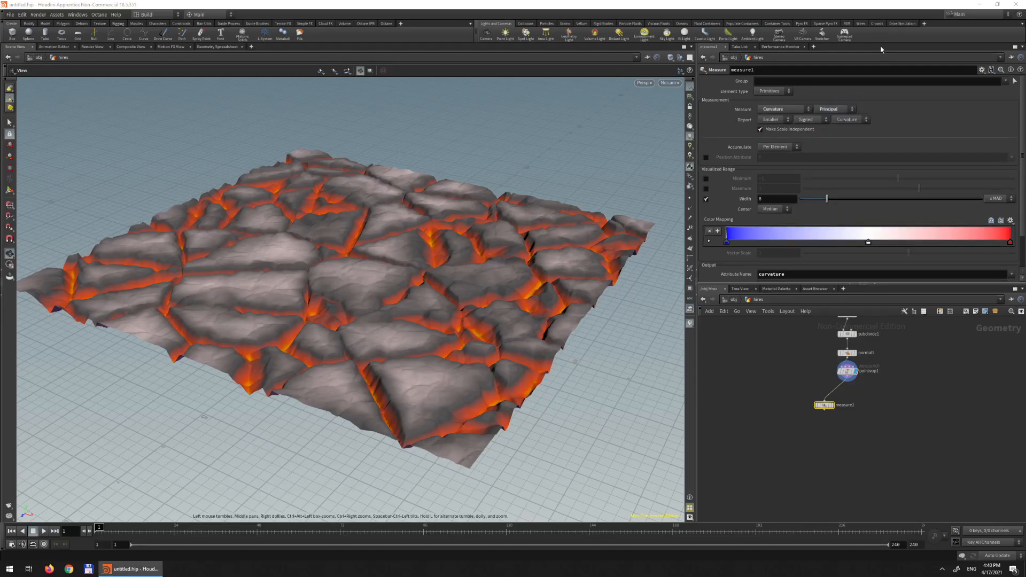
scroll(872, 194, down, 1)
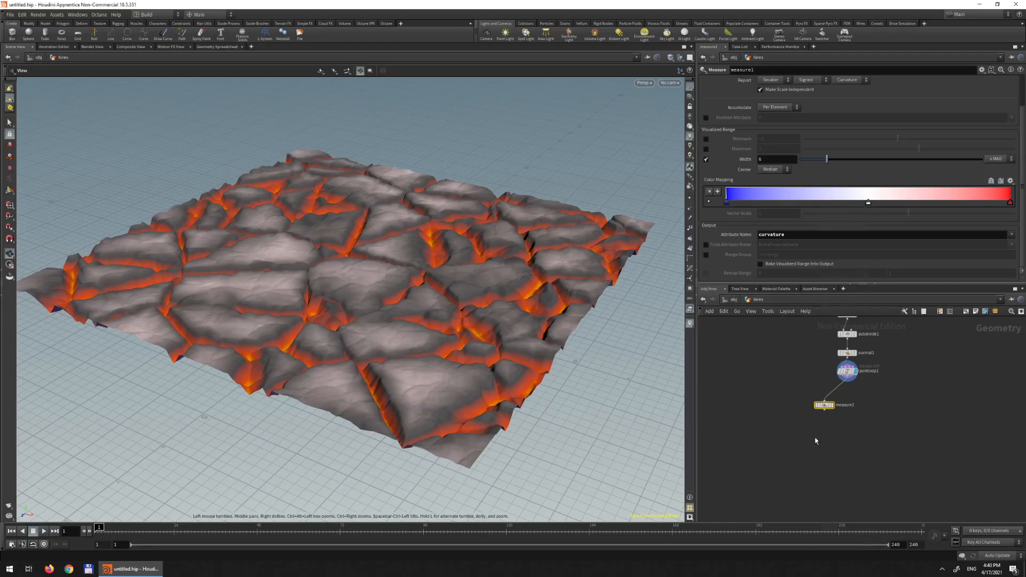
- Add a Color node below the Measure node, connect it to the Measure output and display its result
key(Tab)
key(Return)
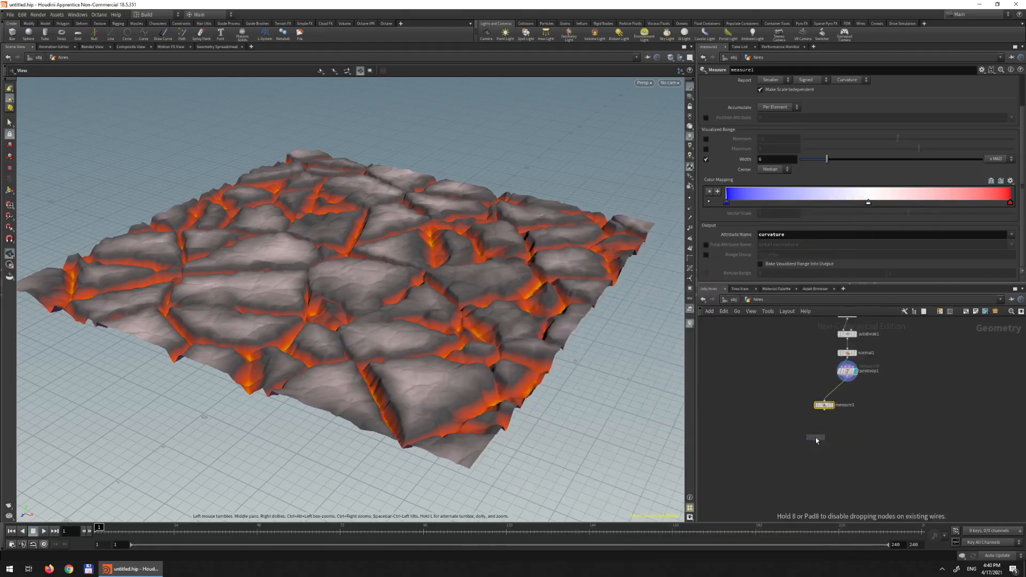
click(818, 435)
drag(826, 412, 819, 430)
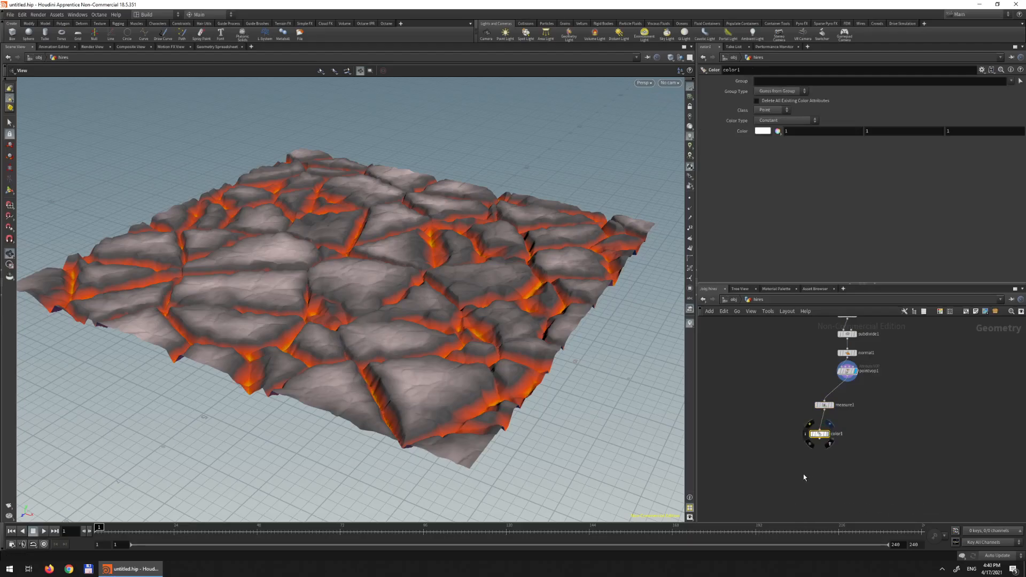
drag(479, 241, 797, 230)
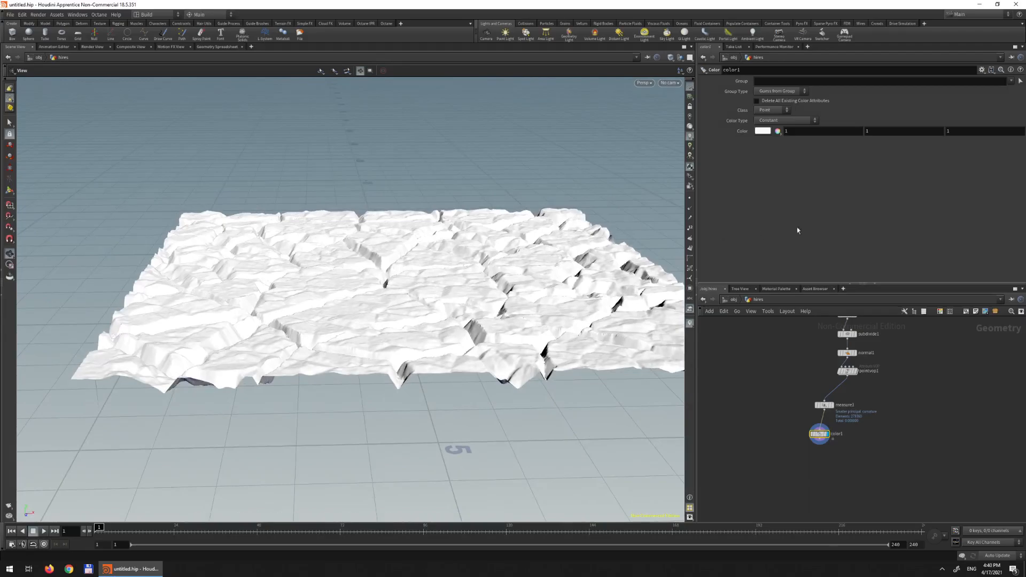
- Set the Color node's color type to Ramp from Attribute and use curvature as the attribute
click(774, 121)
click(777, 152)
click(772, 133)
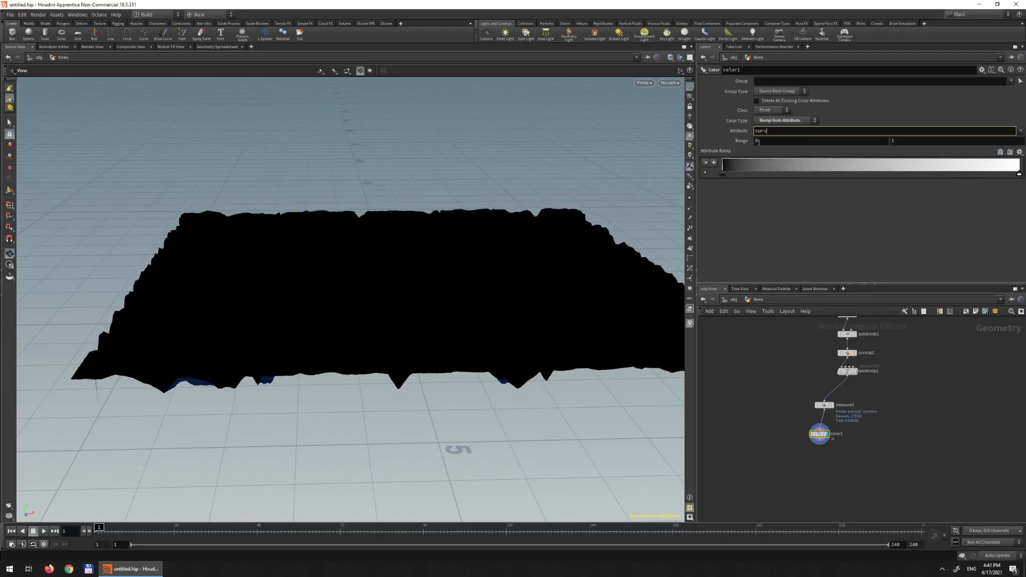
text(curvature)
key(Return)
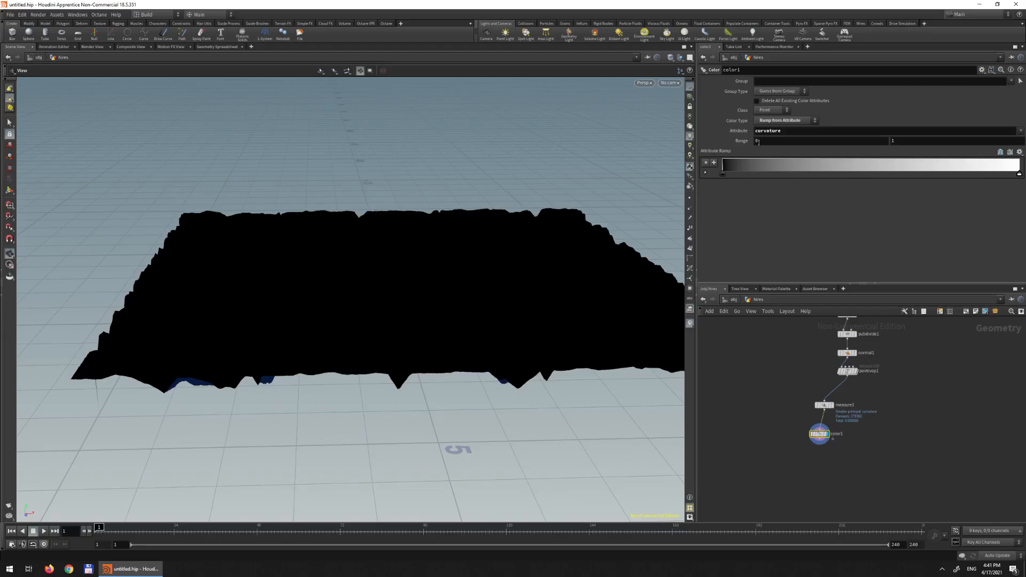
- Set the Measure node's element type to Points
drag(494, 190, 421, 256)
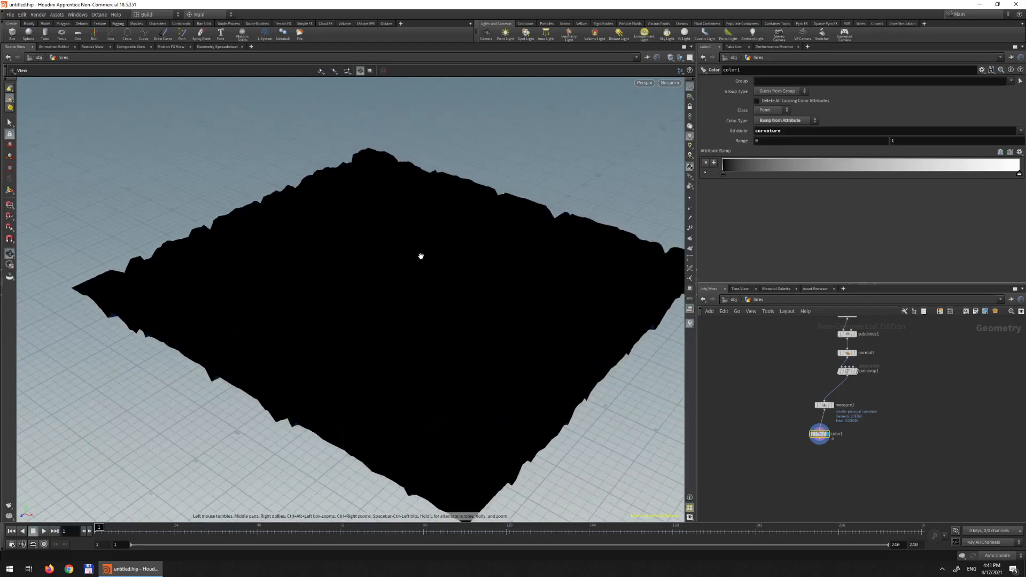
scroll(421, 257, up, 4)
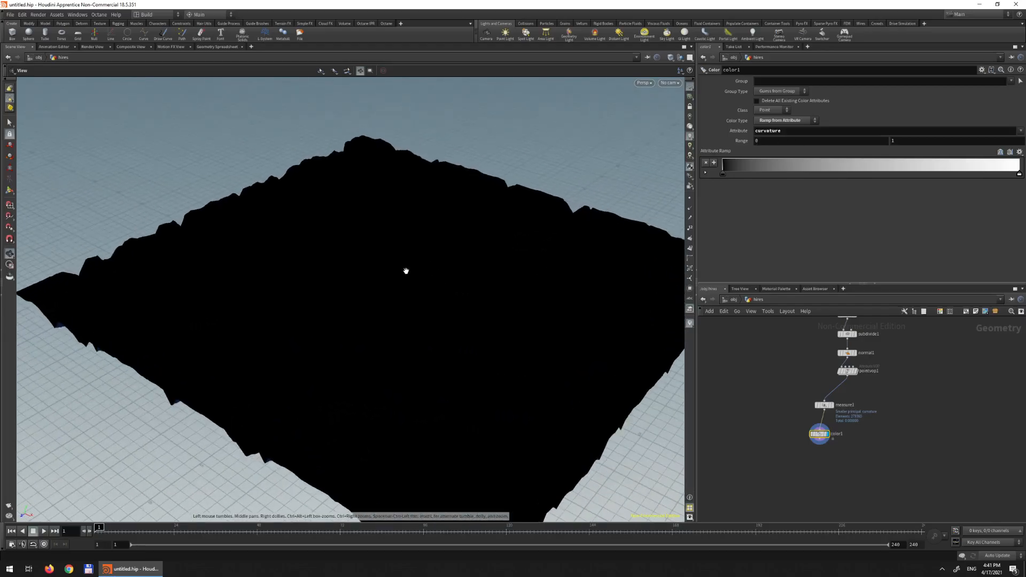
click(828, 406)
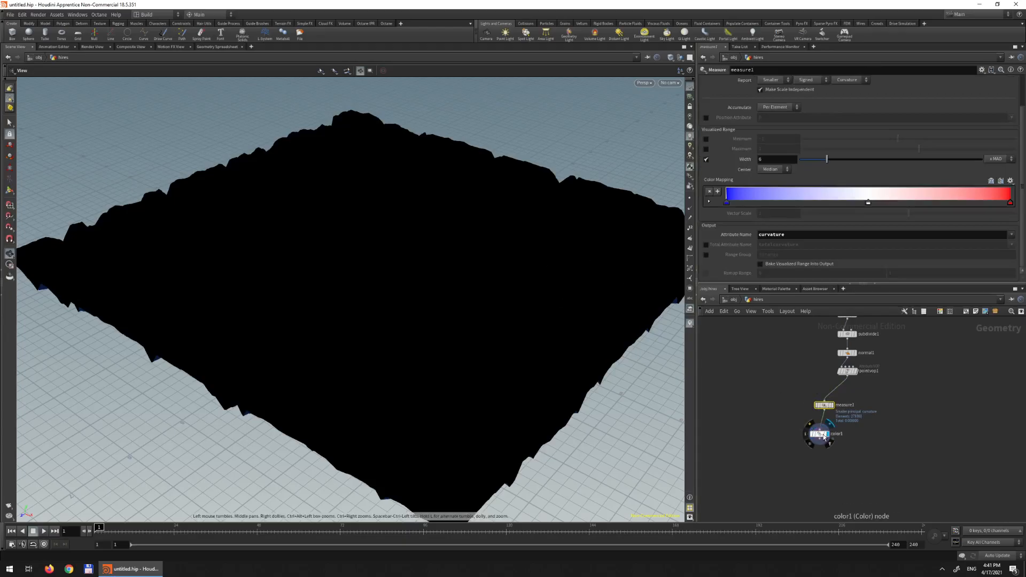
scroll(821, 152, up, 3)
click(774, 91)
click(770, 101)
drag(475, 254, 583, 292)
middle_drag(550, 314, 486, 217)
drag(468, 271, 489, 267)
- Set the Measure node's curvature type to Curvedness and inspect the shaded surface from several angles
click(837, 109)
click(825, 140)
drag(559, 256, 459, 312)
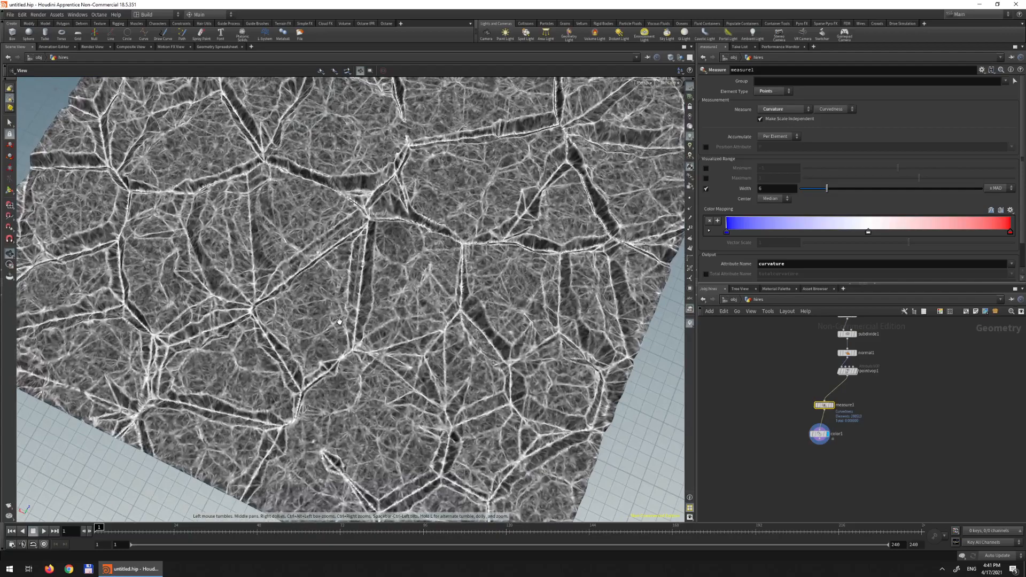
drag(357, 233, 372, 203)
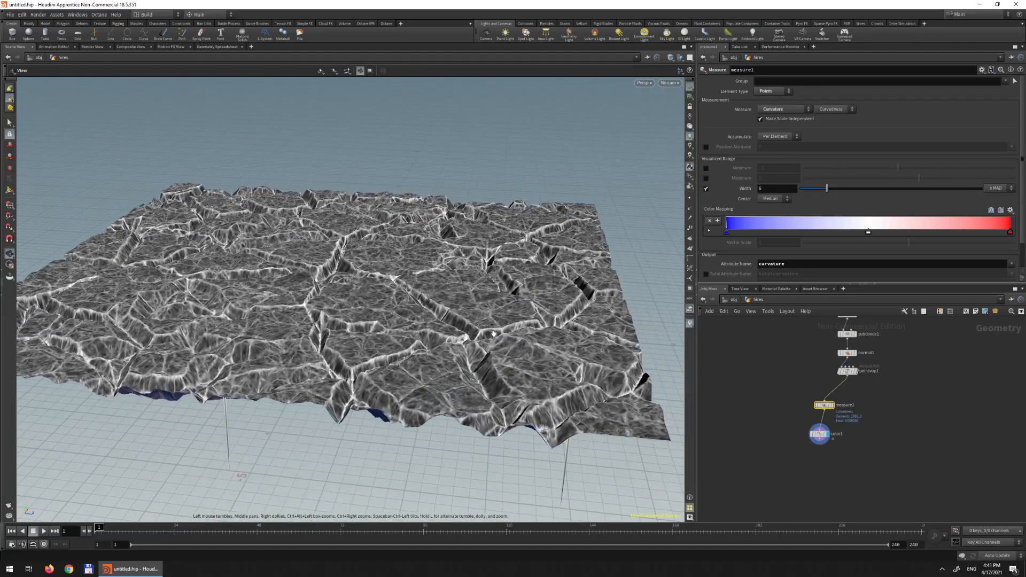
drag(385, 243, 401, 267)
drag(427, 235, 436, 260)
- Reverse the Color node's ramp to run white to black, with white near the start and black just past the middle
click(819, 434)
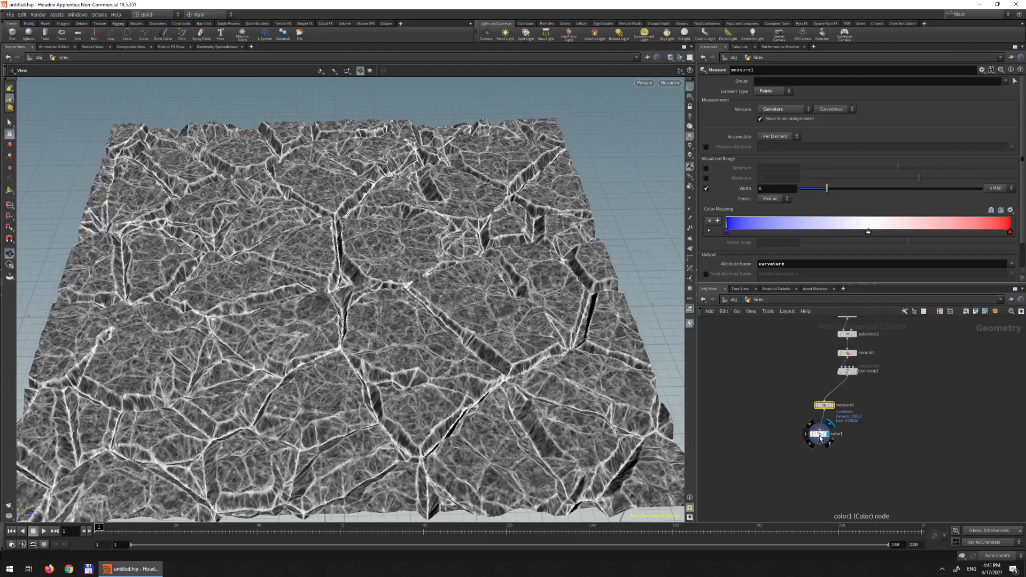
drag(721, 174, 848, 174)
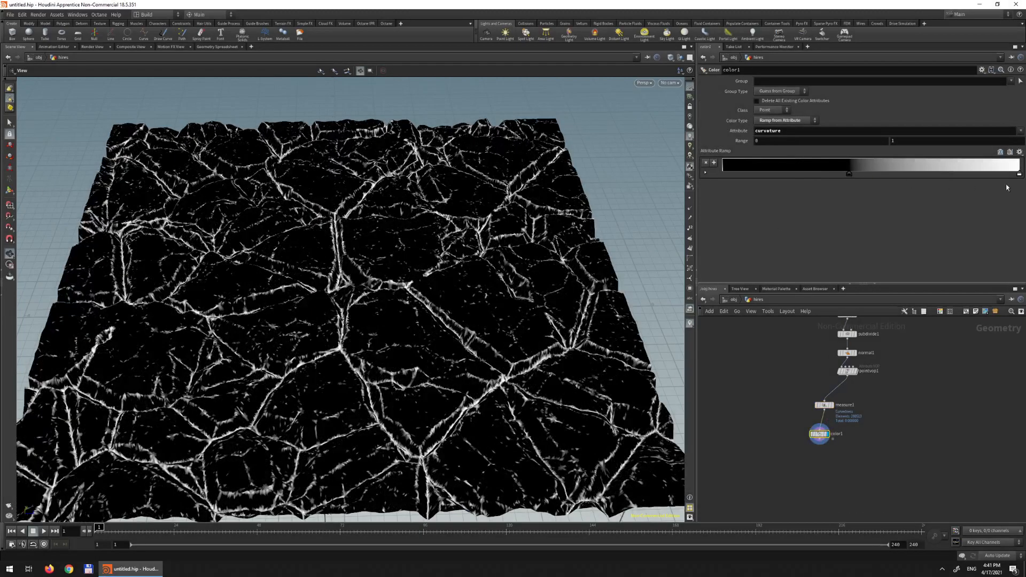
drag(1019, 174, 701, 175)
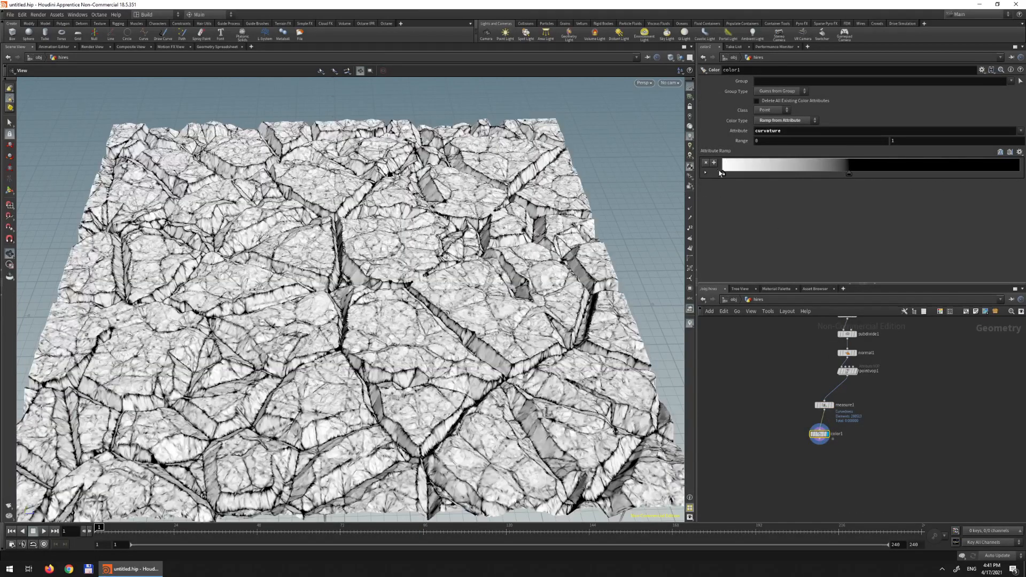
mouse_move(850, 174)
mouse_down()
mouse_move(776, 174)
mouse_move(882, 176)
mouse_up()
mouse_move(725, 174)
mouse_down()
mouse_move(832, 177)
mouse_move(759, 175)
mouse_up()
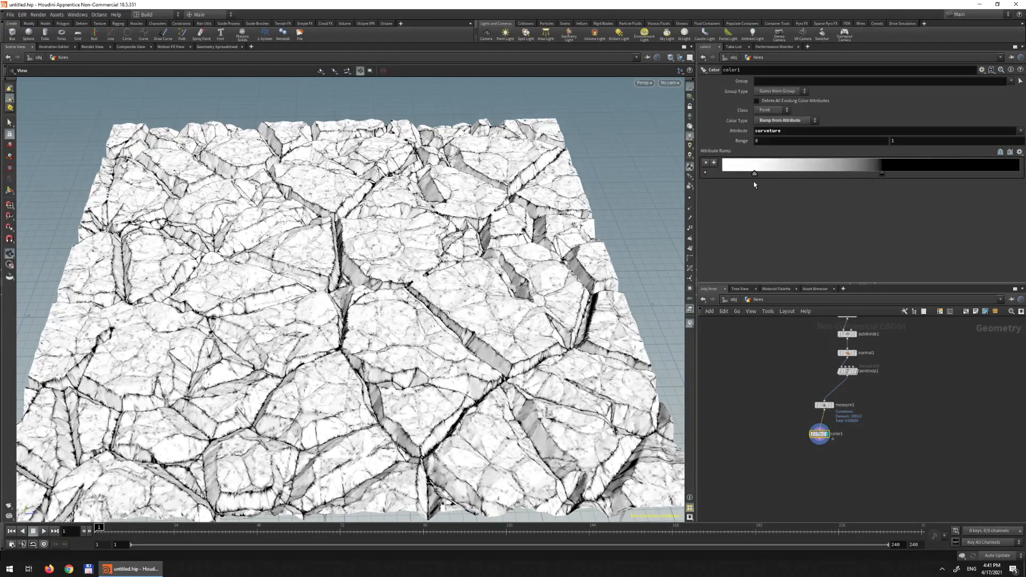
drag(464, 321, 481, 182)
- Display the point VOP's result again and add an Attribute VOP node beside the Color node
middle_drag(923, 415, 915, 427)
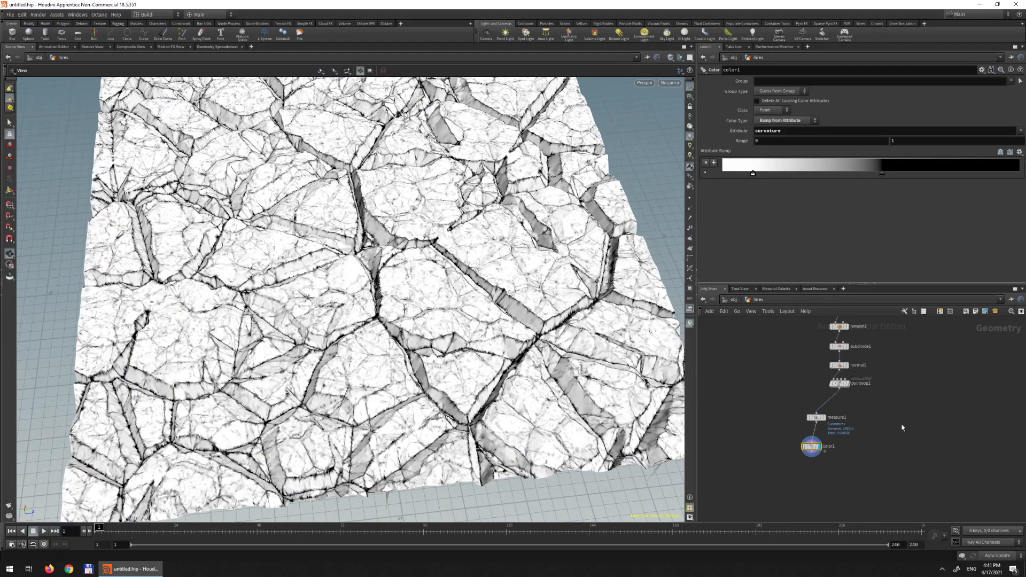
middle_drag(914, 445, 919, 392)
click(853, 332)
key(Tab)
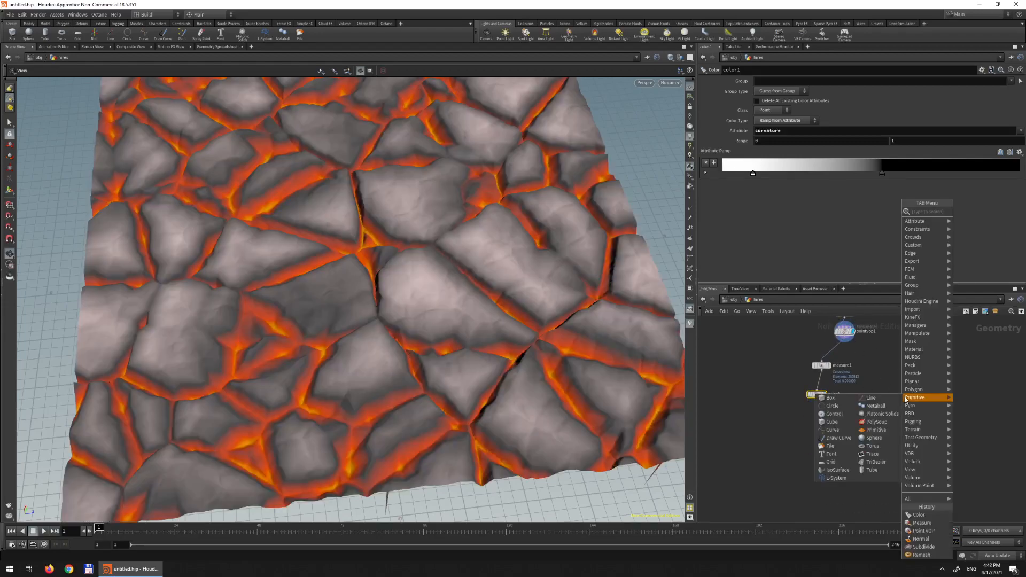
text(at)
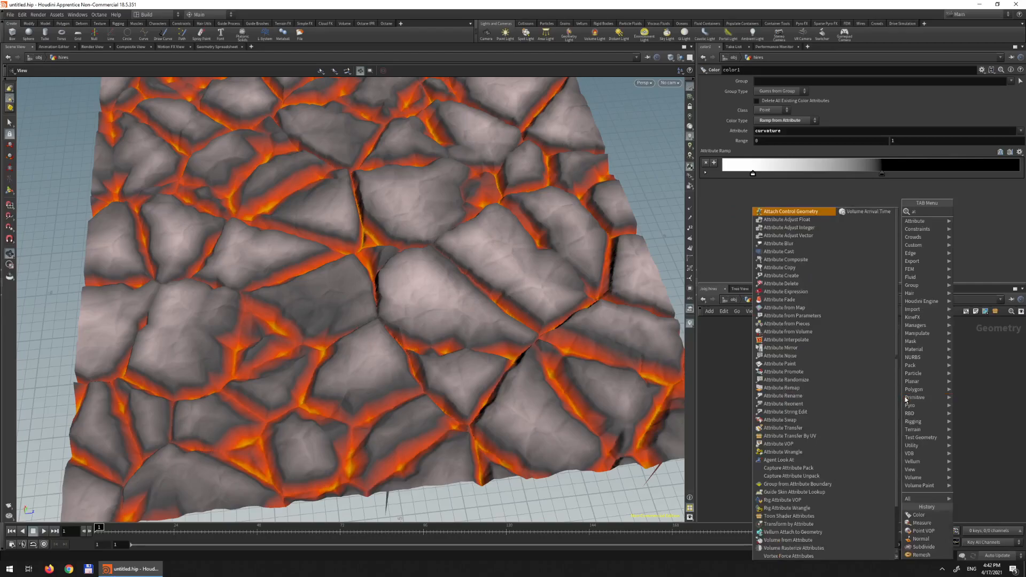
text(tributevop)
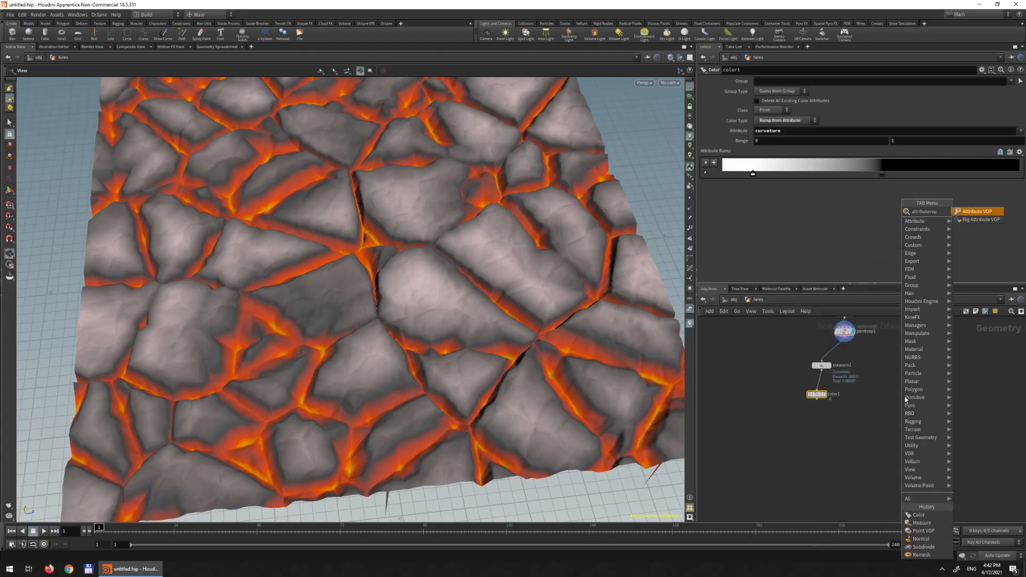
key(Return)
click(905, 399)
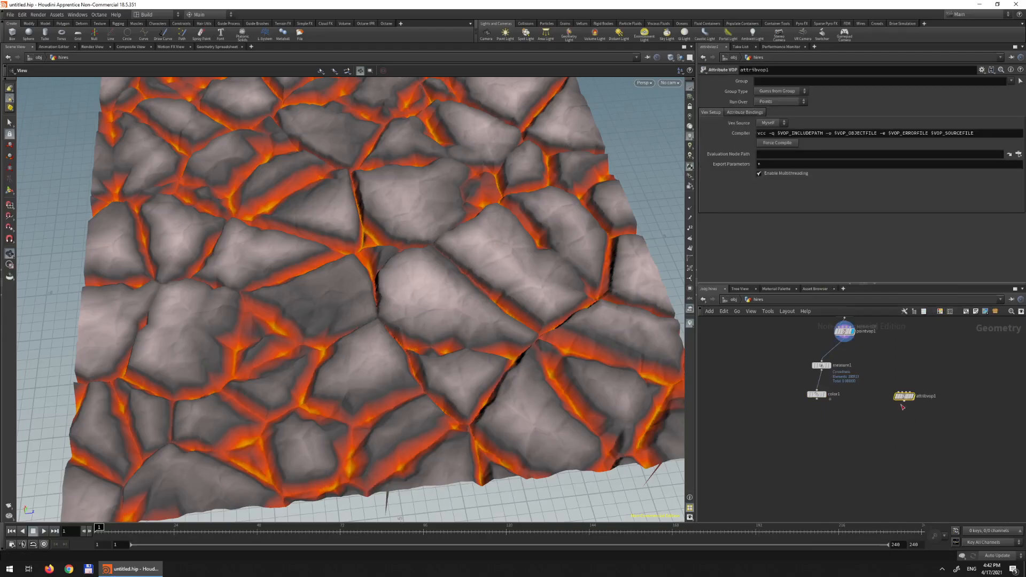
- Connect the point VOP to the Attribute VOP's first input and the Color node to its second input
drag(904, 397, 901, 415)
click(845, 342)
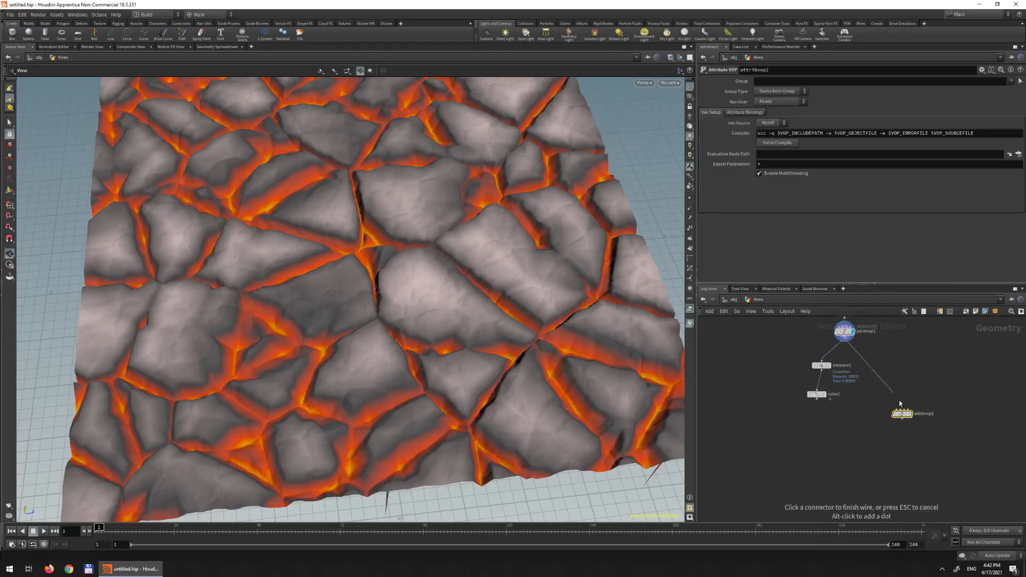
click(901, 410)
drag(901, 413, 873, 430)
click(817, 400)
click(870, 422)
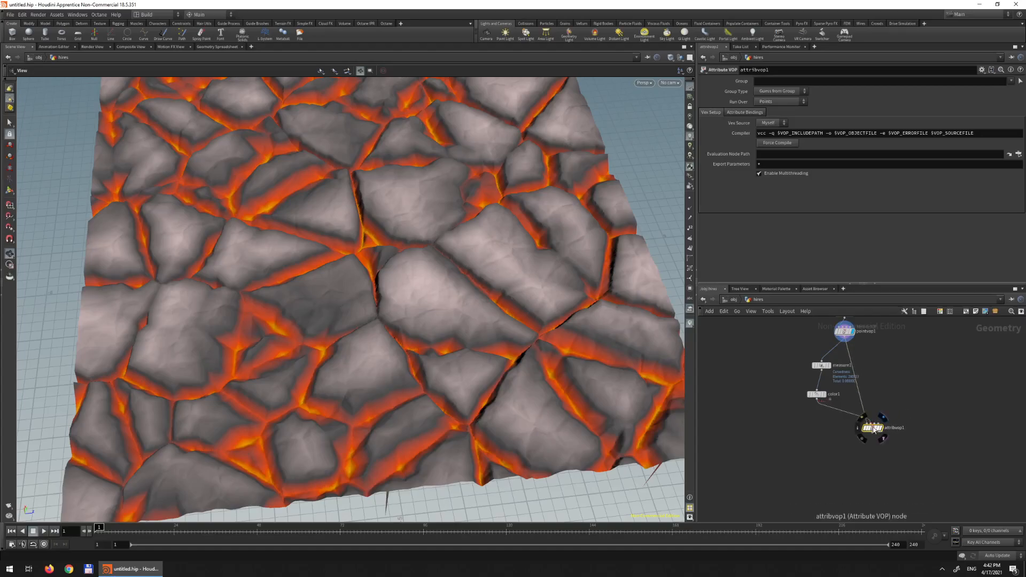
- Open the Attribute VOP's network and spread its global parameters and output nodes apart
double_click(873, 428)
click(818, 400)
click(904, 356)
drag(912, 358, 933, 363)
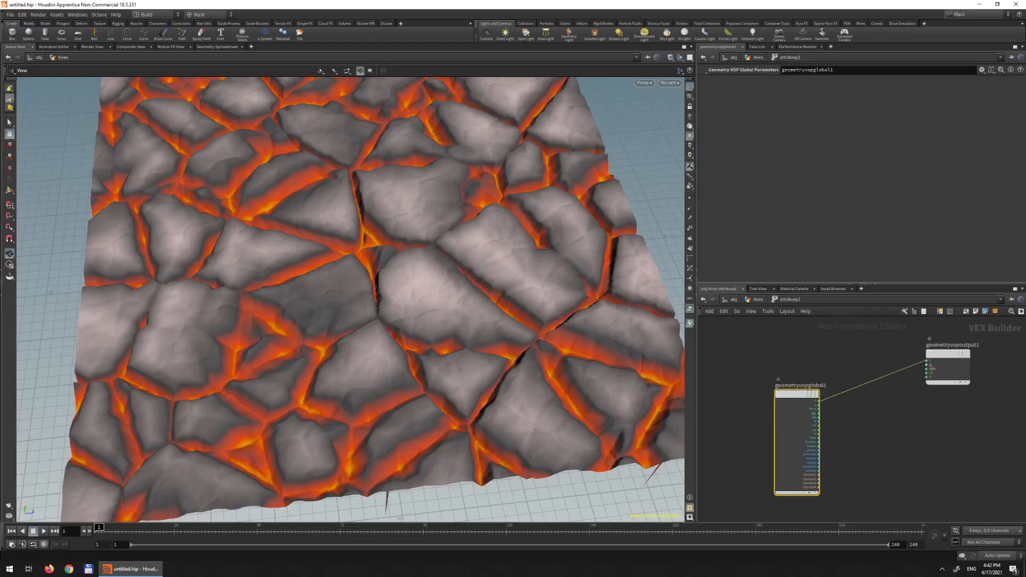
drag(819, 391, 786, 354)
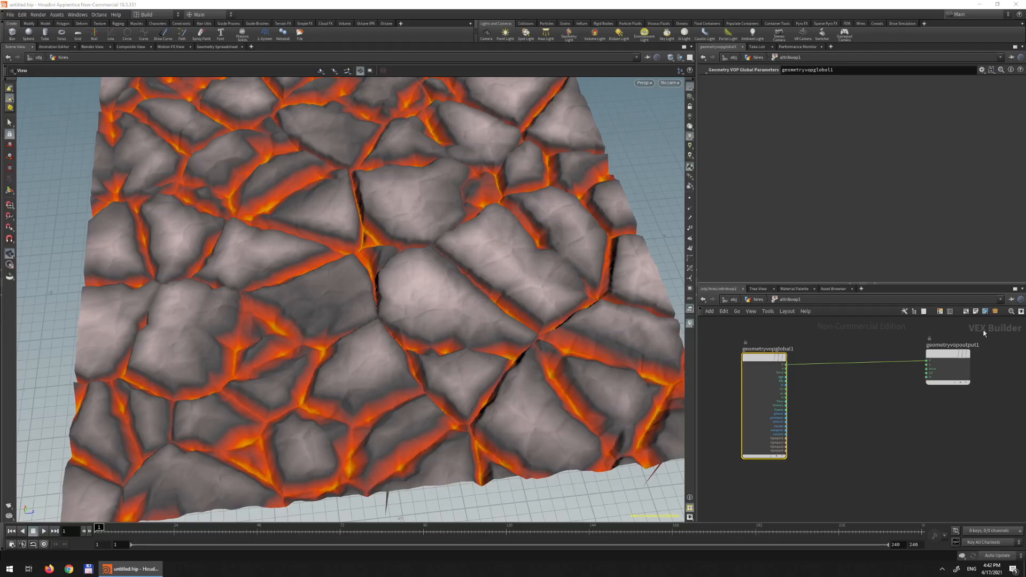
- Add a Multiply node and connect the global Cd color to its first input
key(Tab)
text(mult)
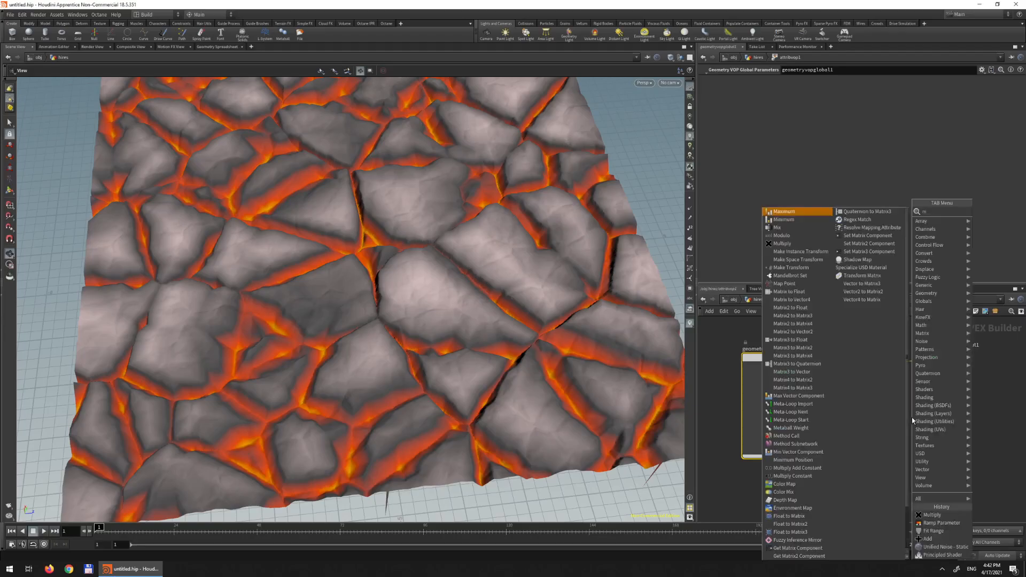
key(Return)
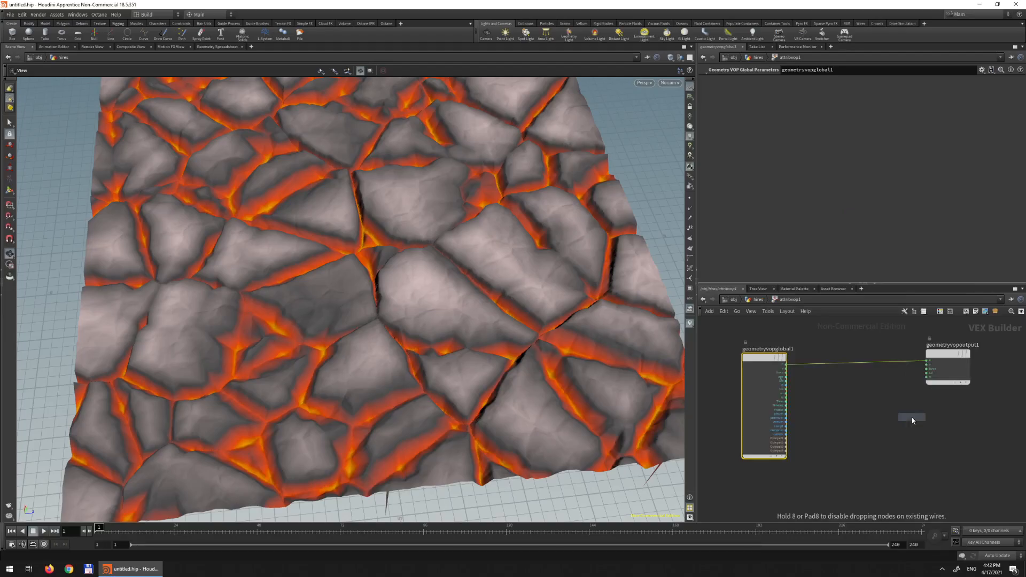
click(898, 426)
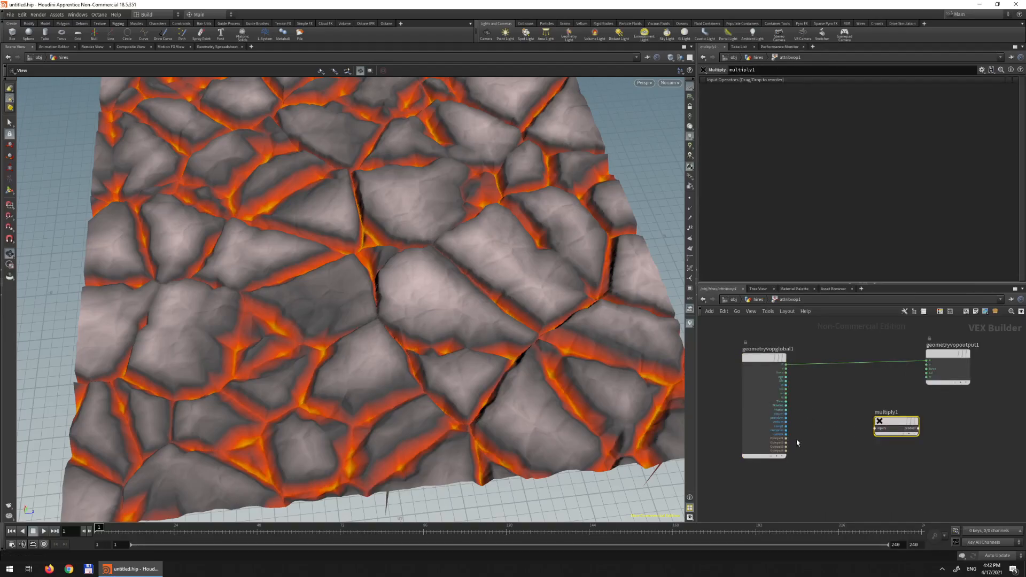
drag(786, 389, 875, 429)
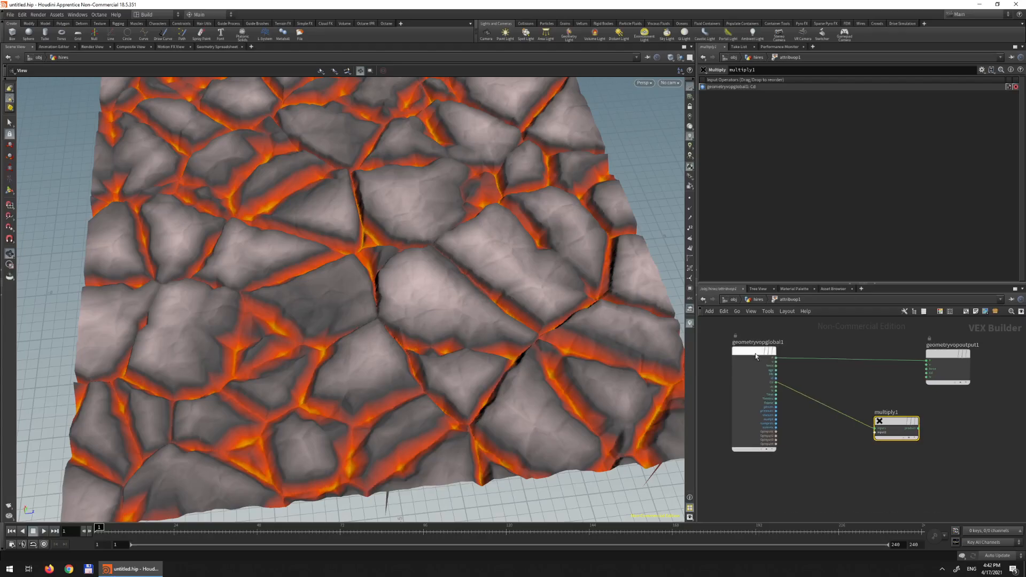
- Add an Import Point Attribute node between the global parameters and the Multiply node
scroll(802, 396, up, 3)
middle_drag(833, 389, 831, 368)
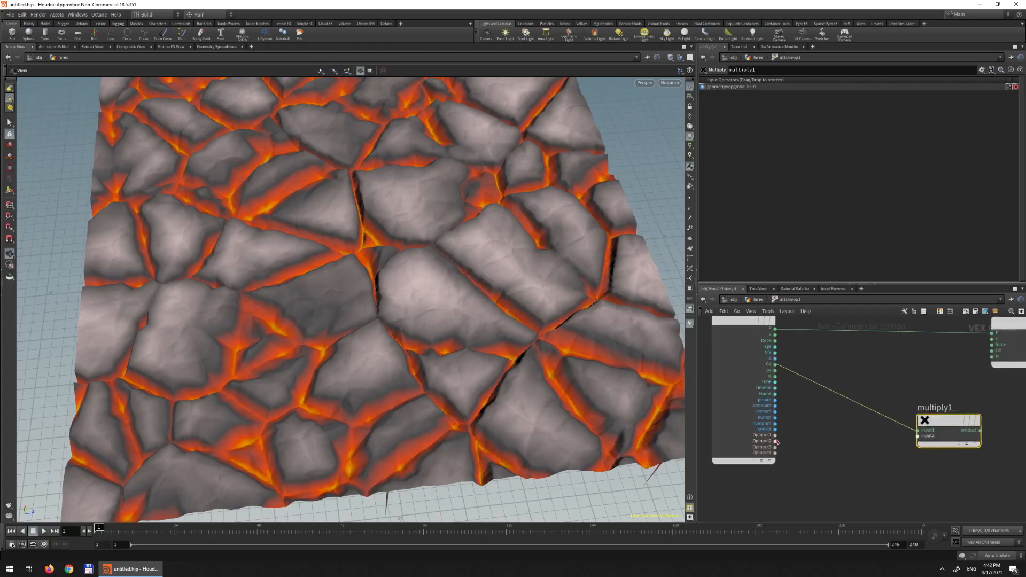
key(Tab)
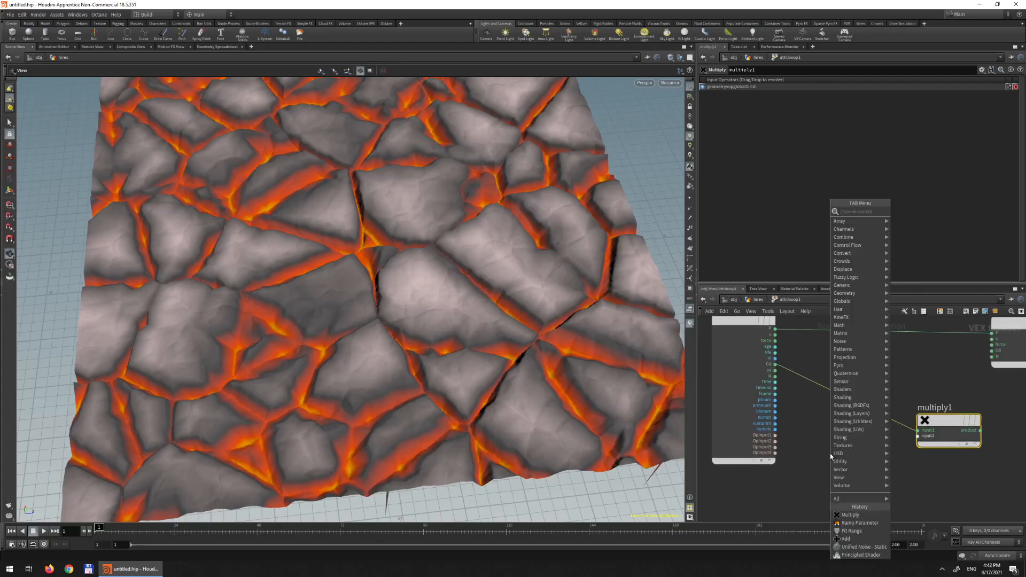
text(inpu)
key(BackSpace)
key(BackSpace)
key(BackSpace)
text(mpo)
key(Return)
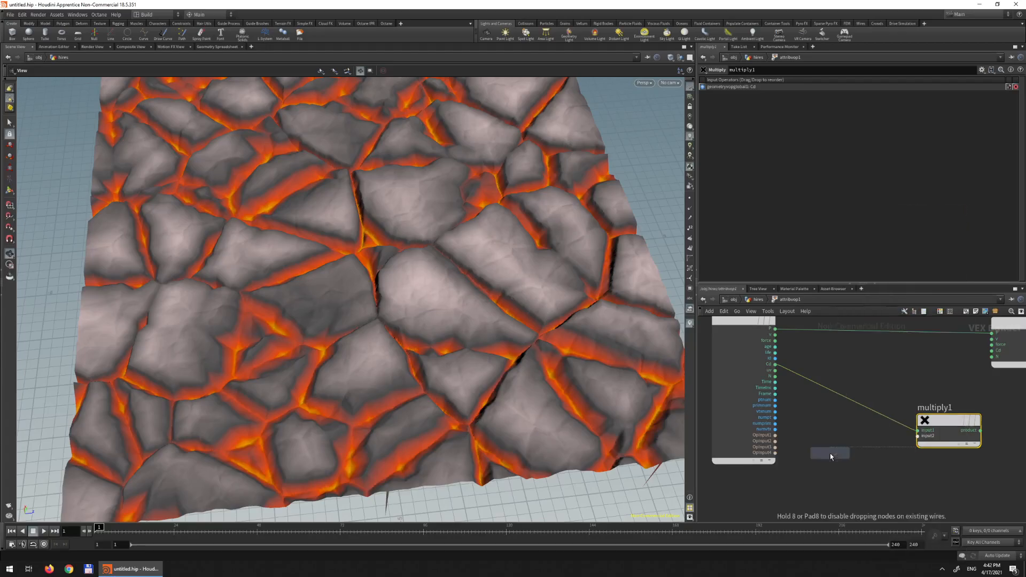
click(847, 464)
- Connect OpInput2 to the import node's file input and set its attribute to Cd
drag(775, 441, 816, 480)
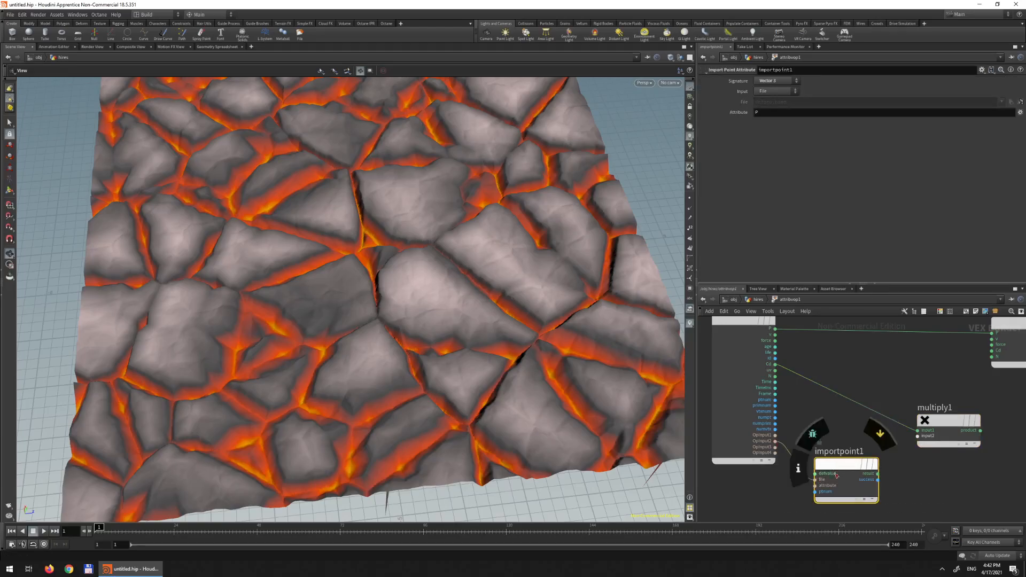
text(Cd)
key(Return)
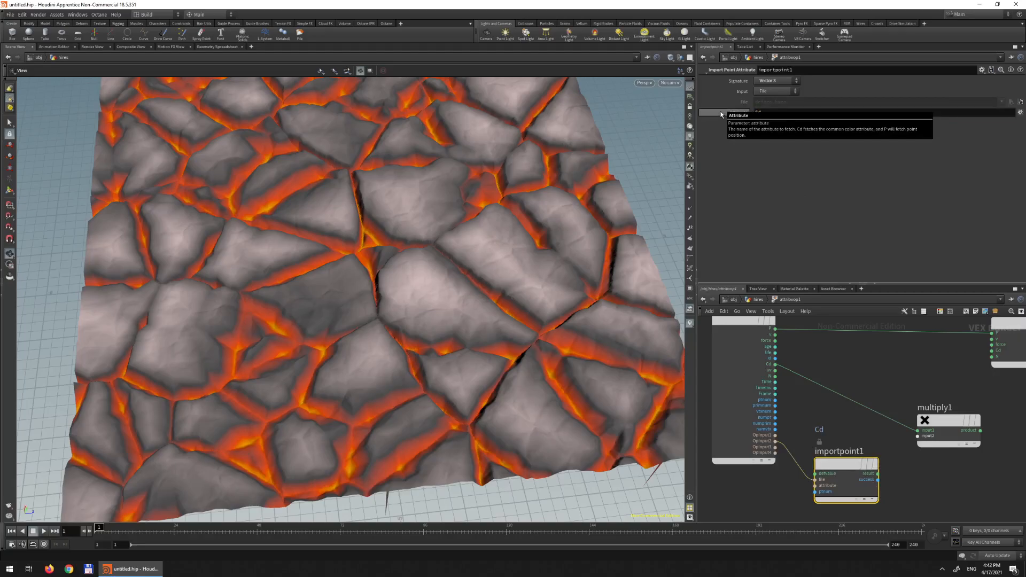
- Connect the imported color to the Multiply node's second input and the product to the output's Cd
drag(878, 473, 992, 351)
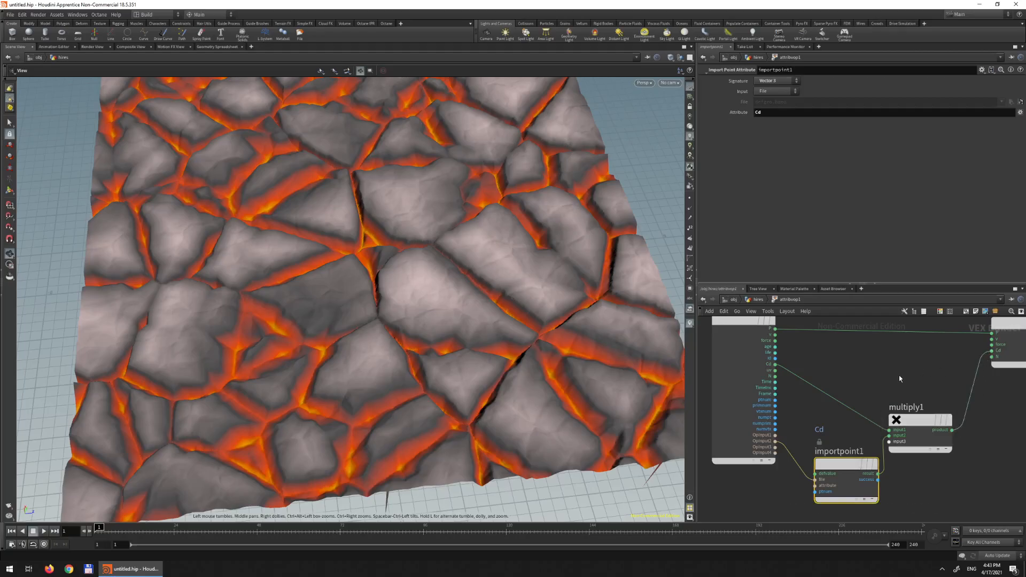
drag(909, 420, 924, 415)
middle_drag(919, 378, 889, 379)
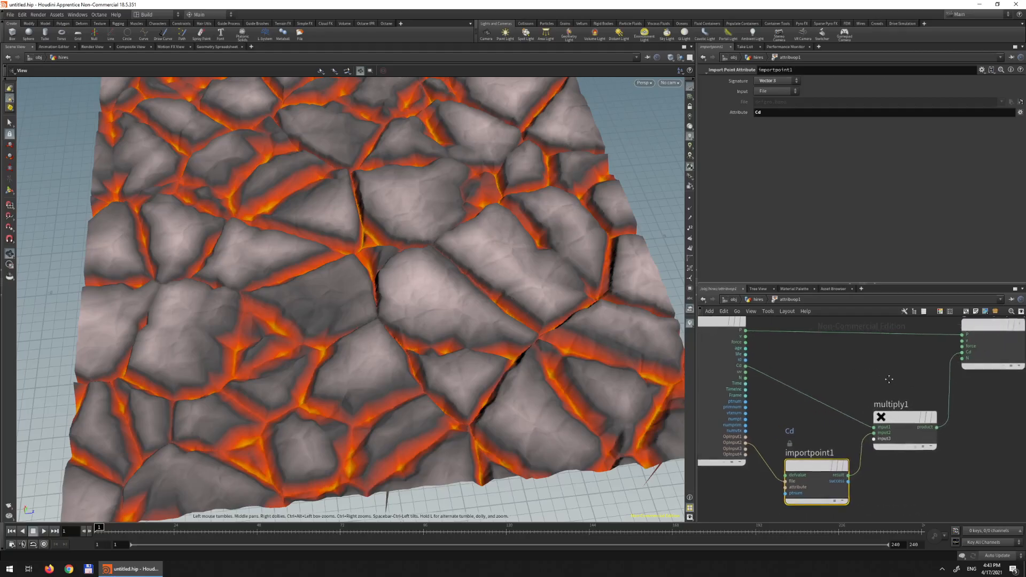
scroll(889, 379, down, 3)
- Return to the hires geometry network and display the Attribute VOP's result
key(u)
click(880, 427)
mouse_move(492, 328)
mouse_down()
mouse_move(497, 301)
mouse_move(501, 328)
mouse_up()
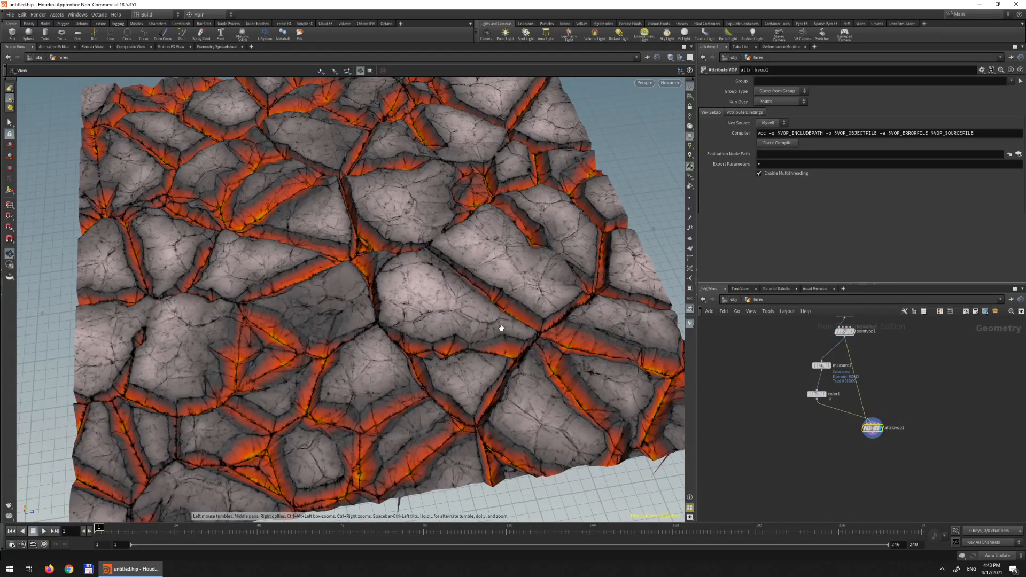
- Examine the cracked-lava surface with its multiplied crack mask up close and from several angles
drag(421, 307, 377, 238)
scroll(378, 238, up, 10)
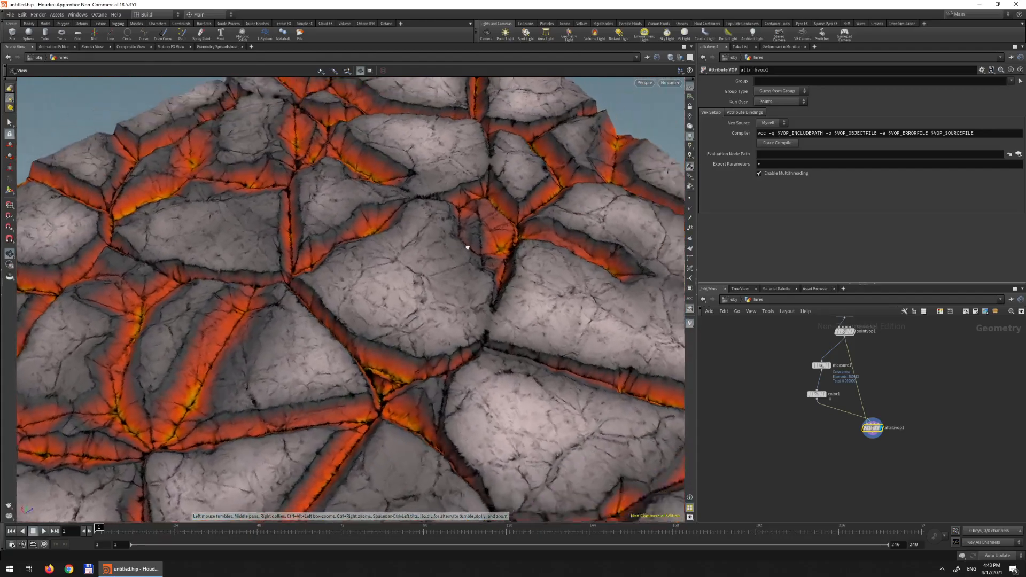
drag(468, 248, 253, 229)
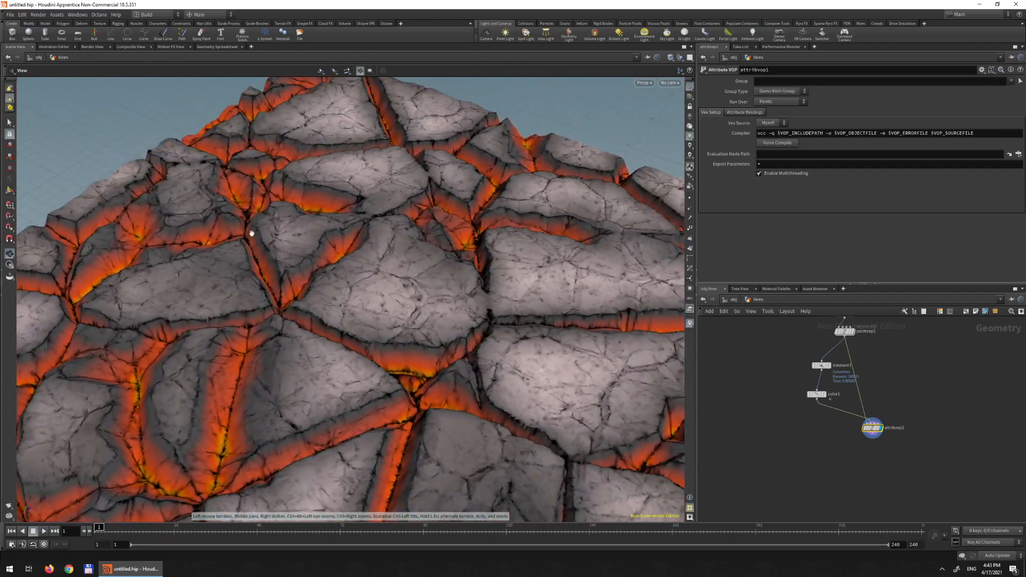
drag(278, 303, 481, 290)
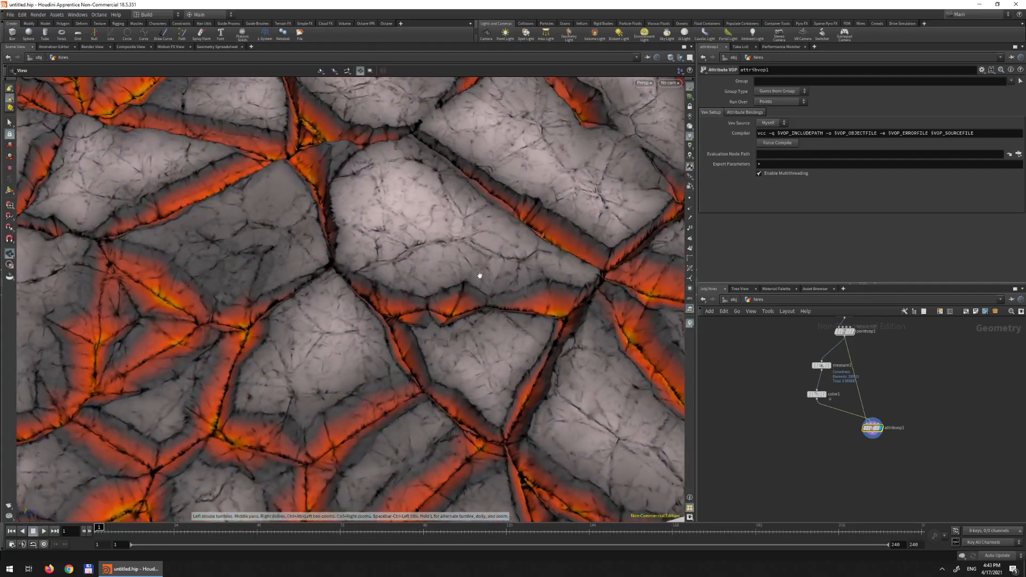
drag(311, 167, 384, 340)
right_drag(464, 336, 440, 222)
middle_drag(439, 222, 447, 351)
right_drag(447, 350, 462, 304)
drag(461, 304, 448, 249)
right_drag(448, 250, 459, 249)
drag(460, 249, 321, 248)
- Open the pointvop1 network and move its geometry output node farther from the Multiply node to make room
middle_drag(888, 352, 921, 380)
double_click(877, 360)
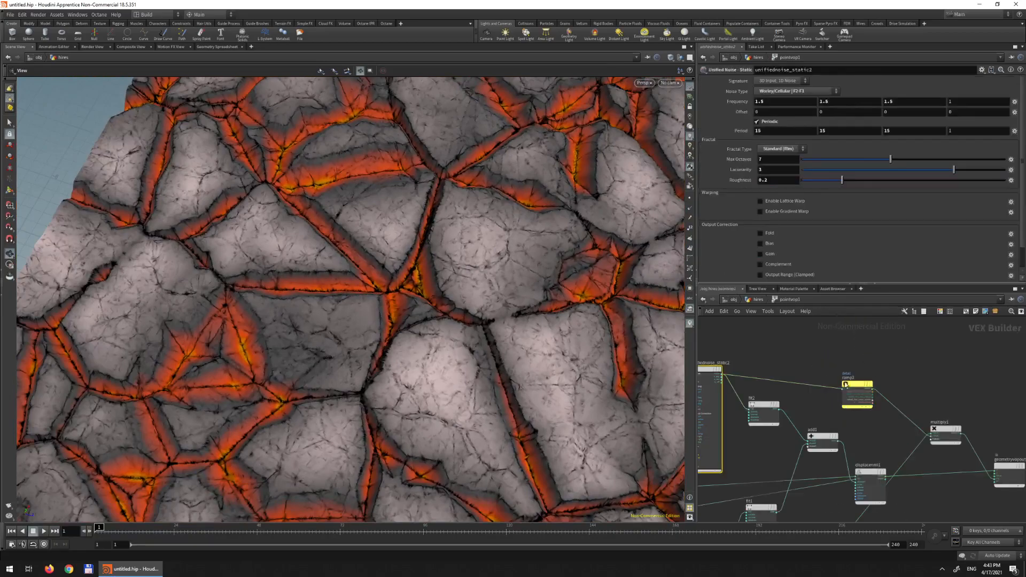
scroll(896, 373, down, 5)
scroll(883, 372, up, 4)
drag(920, 440, 958, 437)
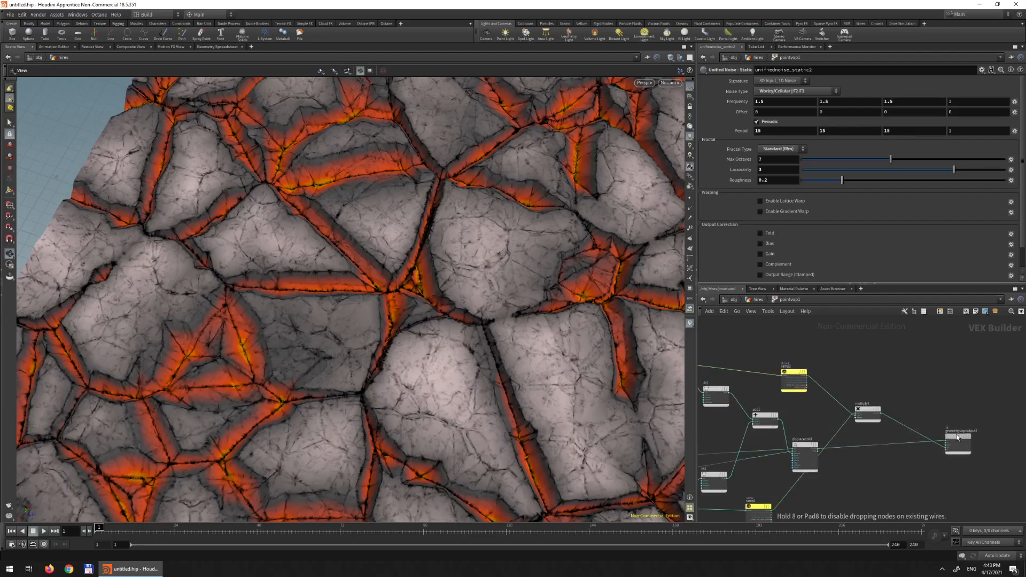
scroll(898, 392, up, 5)
scroll(925, 401, down, 6)
middle_drag(921, 393, 941, 350)
scroll(942, 351, up, 4)
middle_drag(907, 367, 875, 352)
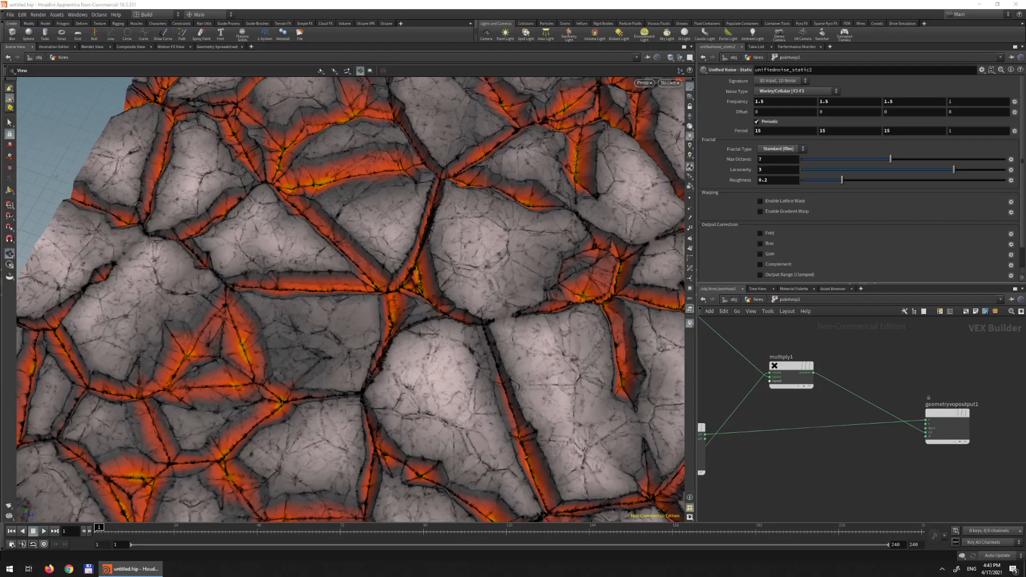
middle_drag(891, 375, 919, 351)
scroll(903, 399, down, 3)
- Add a Fit Range node in the free space between the displacement node and the geometry output
click(759, 374)
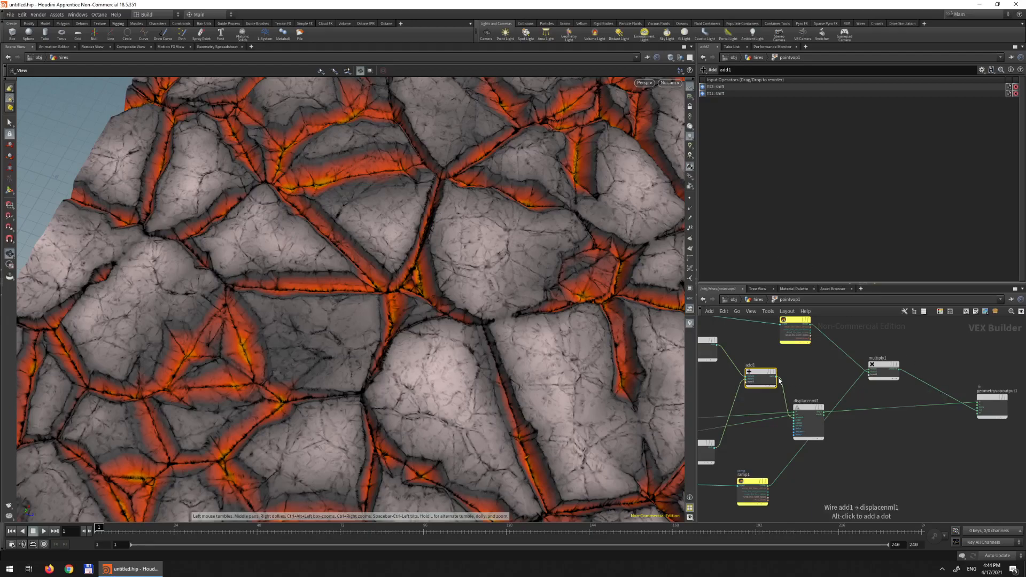
key(Tab)
text(fit)
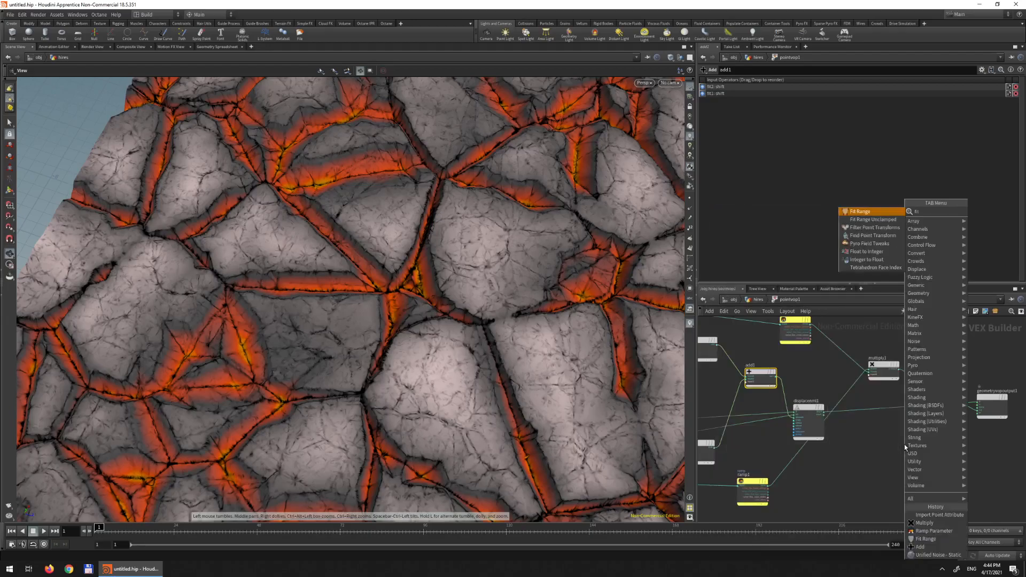
key(Return)
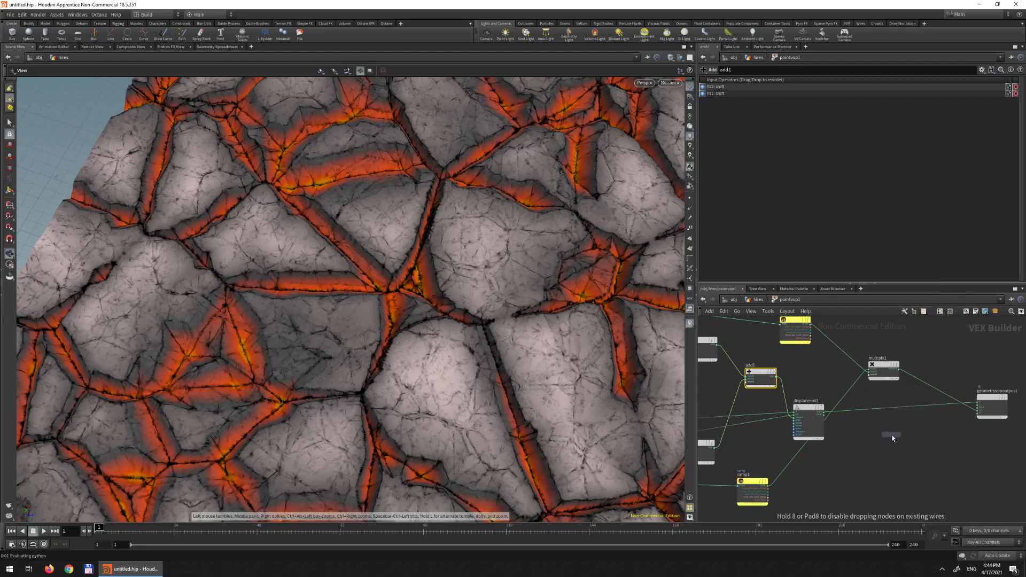
click(892, 445)
- Connect the Add node's sum to the output's v and check the point values in the Geometry Spreadsheet
drag(763, 378, 972, 407)
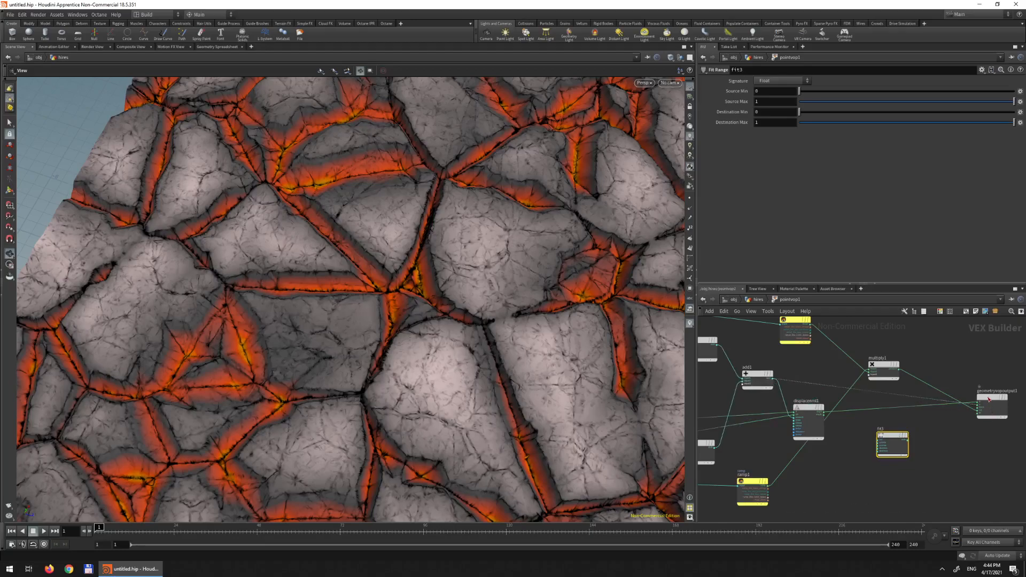
click(990, 405)
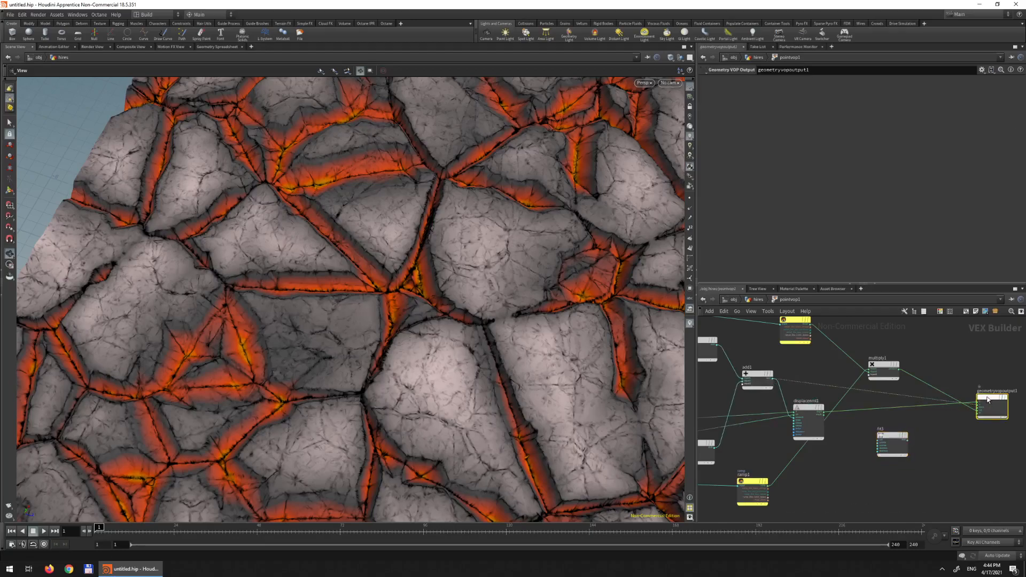
click(216, 47)
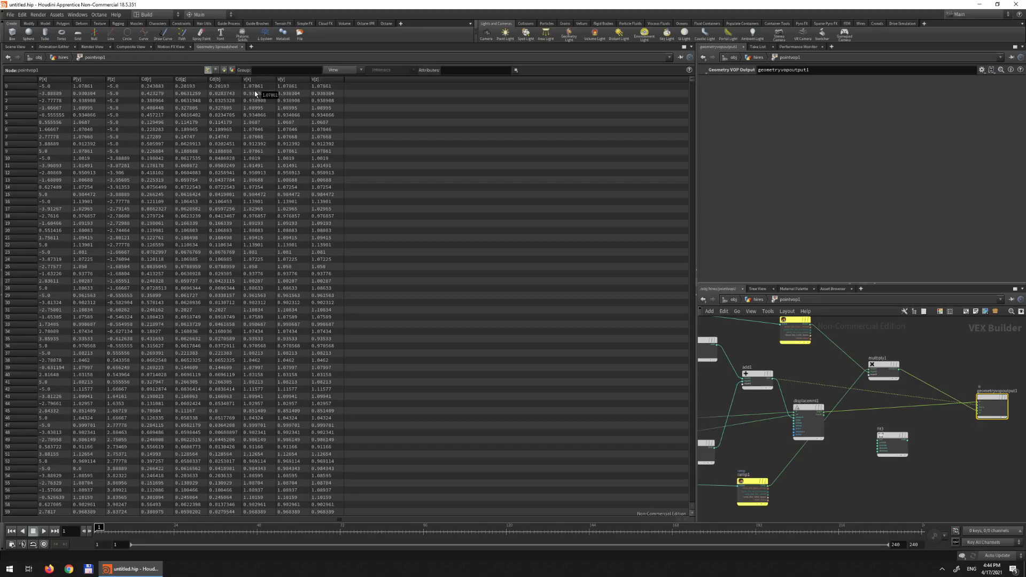
- Route the Add node's sum through the Fit Range node into the output's v, reconnecting the Multiply product to Cd
drag(776, 379, 979, 415)
drag(912, 434, 978, 411)
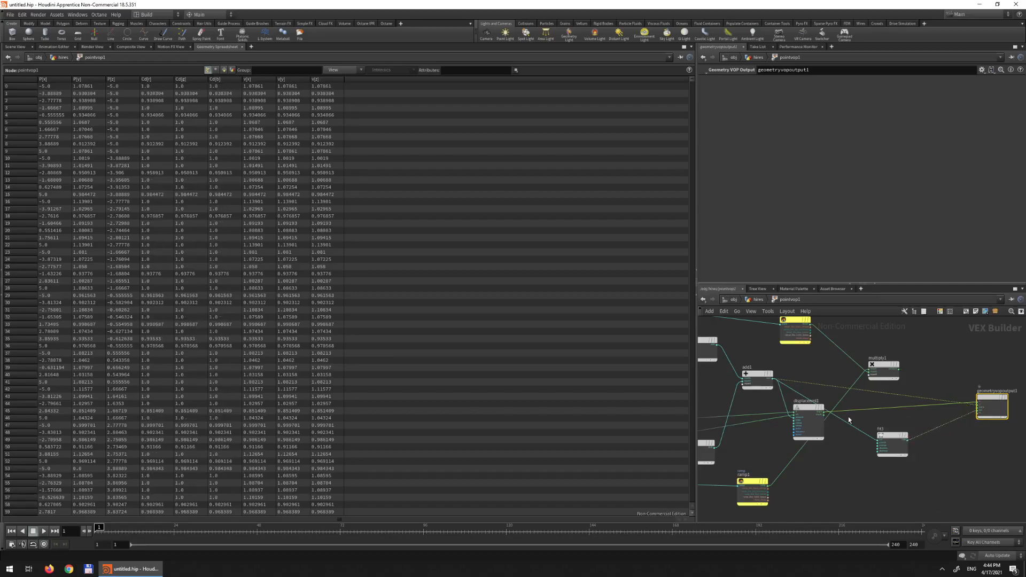
scroll(854, 421, down, 1)
drag(889, 383, 955, 420)
scroll(944, 433, up, 4)
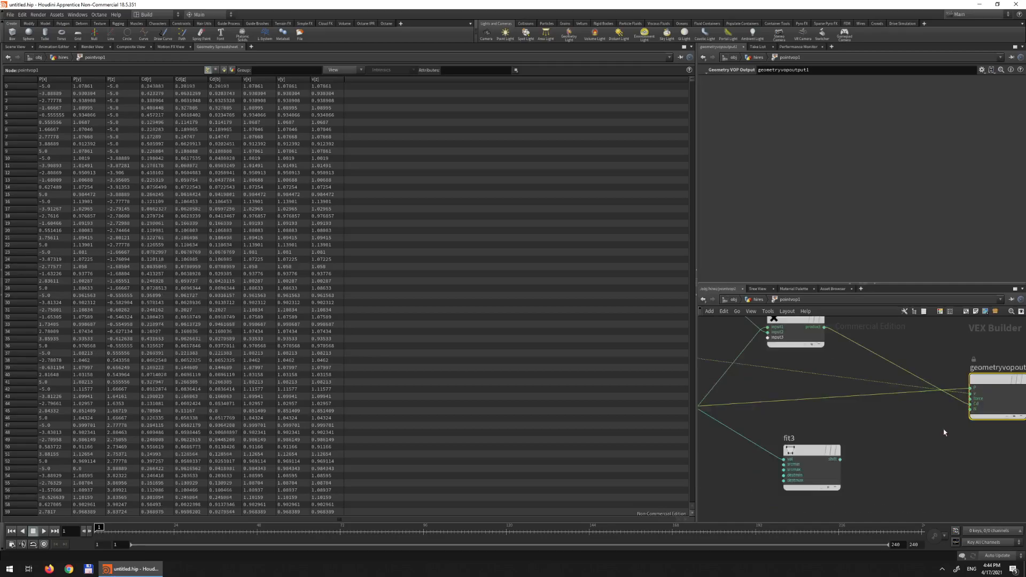
drag(841, 459, 976, 396)
drag(815, 446, 823, 432)
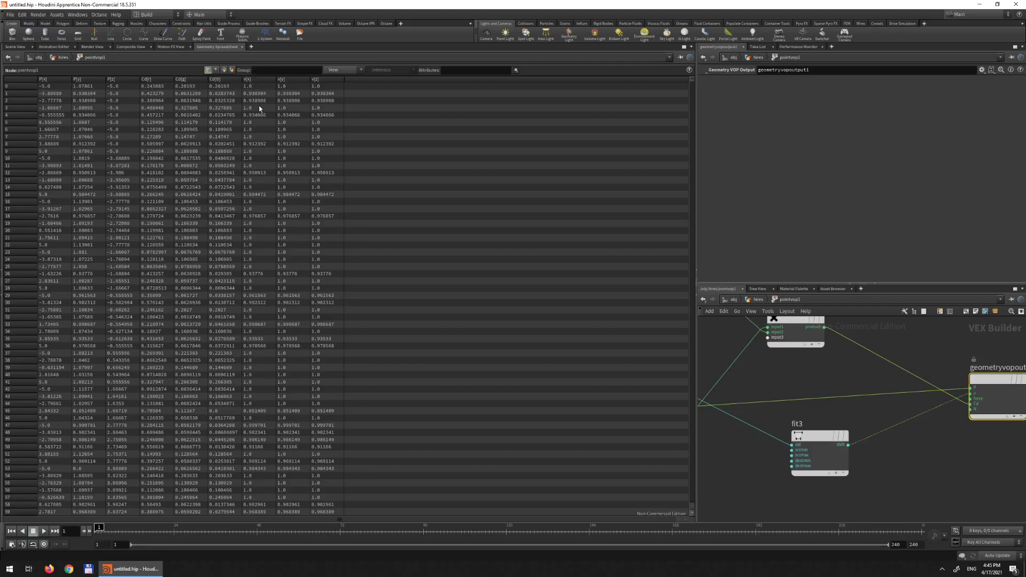
- Set the Fit Range node's Source Max to 1.2 and Source Min to 0.8
click(816, 436)
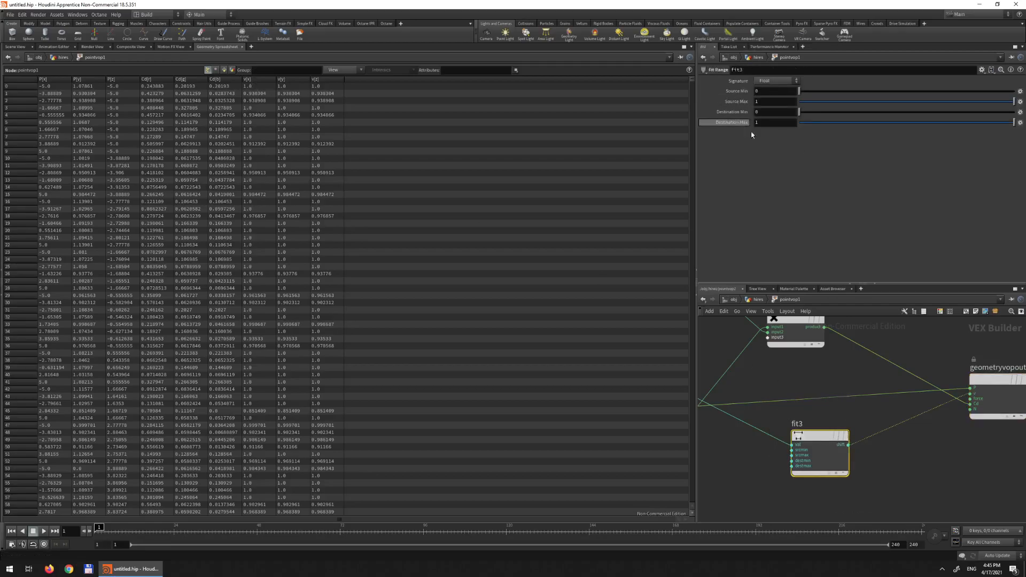
click(772, 124)
click(779, 102)
text(.2)
key(Return)
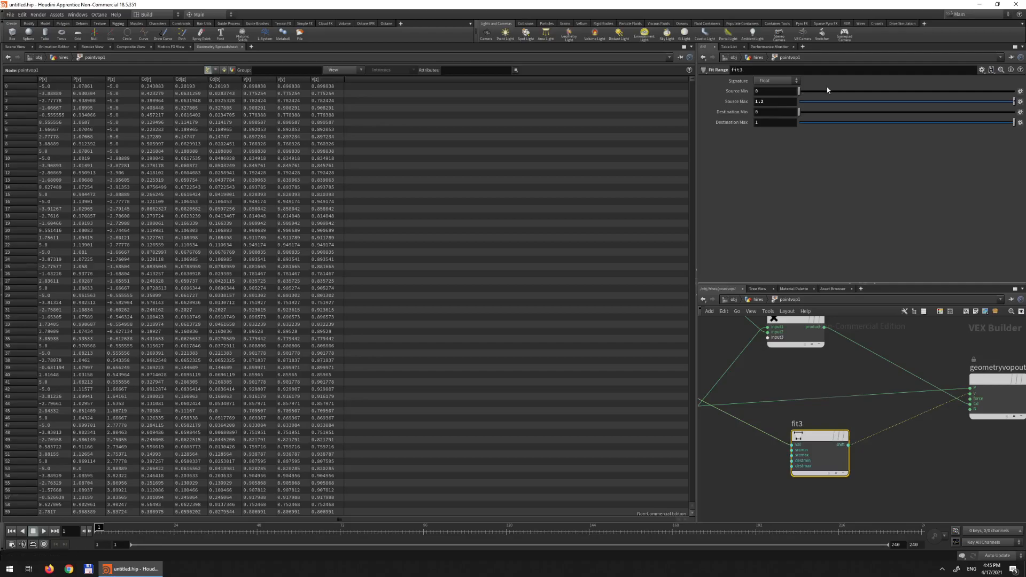
click(768, 90)
text(.8)
key(Return)
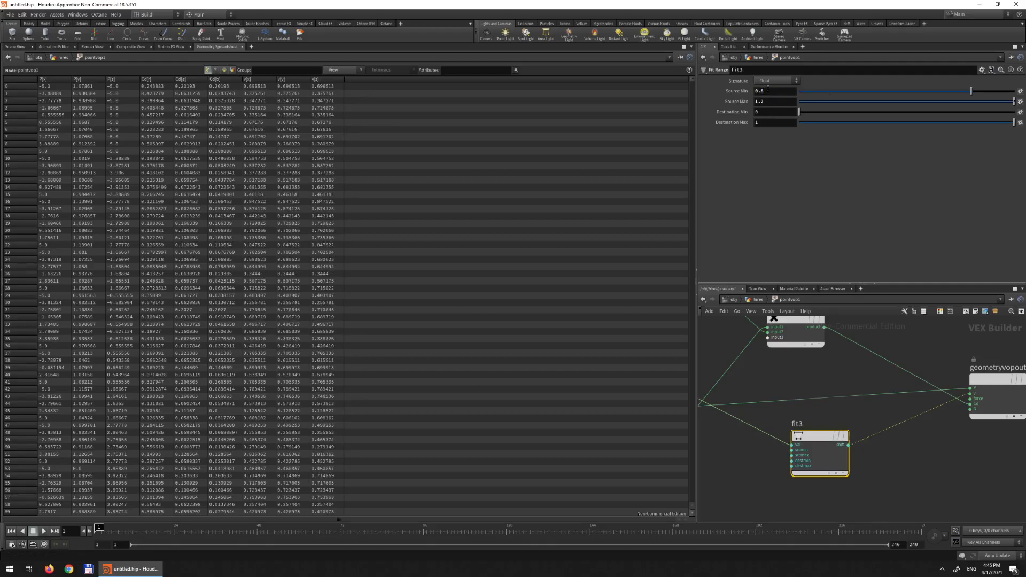
- Fine-tune the Fit Range node's Source Max, trying 1.1 and 1.15 before settling on 1.14
click(779, 103)
key(Return)
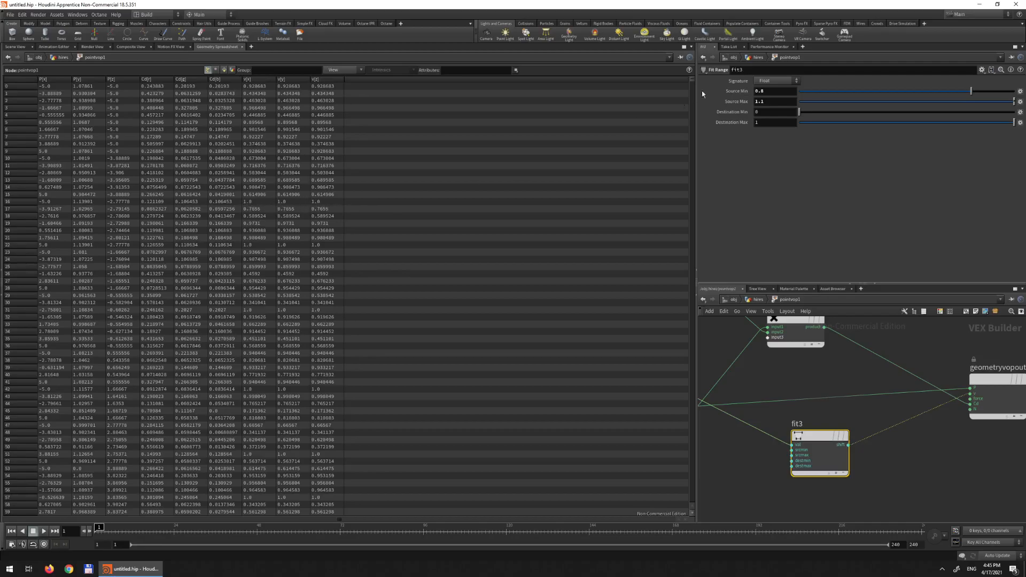
click(767, 104)
text(5)
key(Return)
click(791, 104)
key(Return)
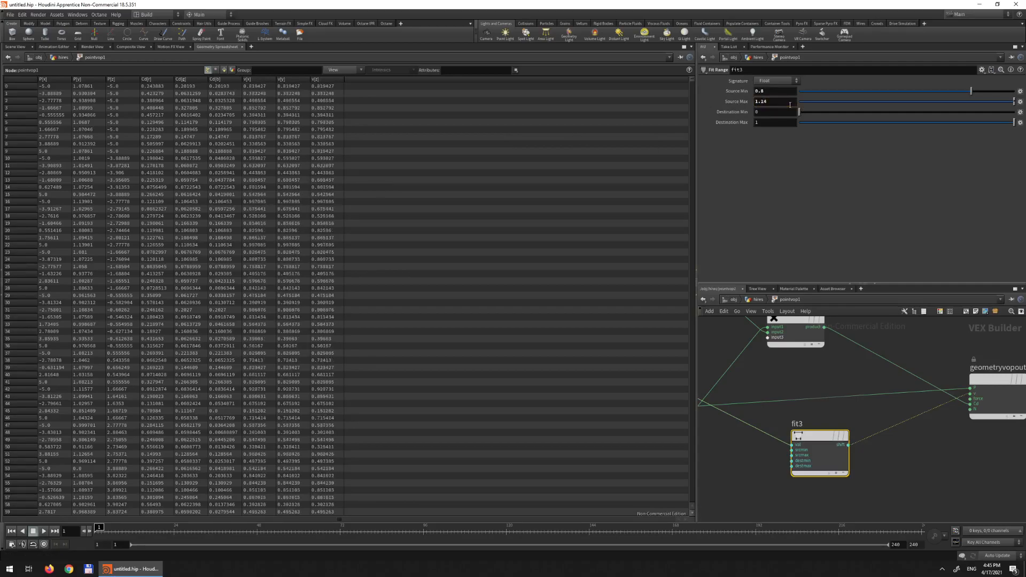
- Try Source Max values of 1.13 and 1.15, and return it to 1.14
key(BackSpace)
text(3)
key(Return)
click(775, 101)
text(5)
key(Return)
click(778, 101)
key(BackSpace)
key(BackSpace)
text(4)
key(Return)
- Try a Source Min of 0.9, then 0.85, checking the v values farther down the spreadsheet
drag(692, 81, 673, 127)
click(784, 91)
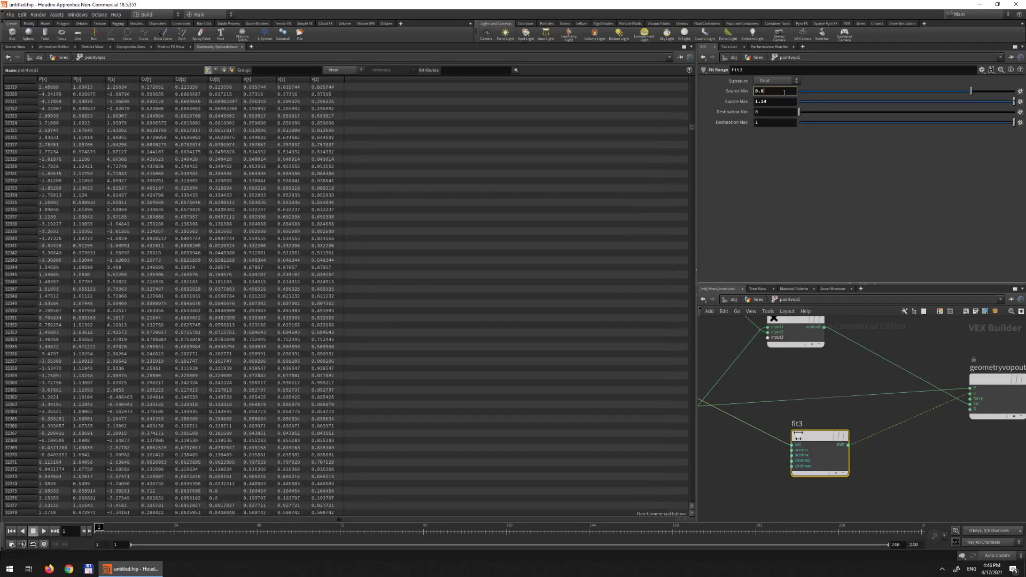
key(BackSpace)
text(9)
key(Return)
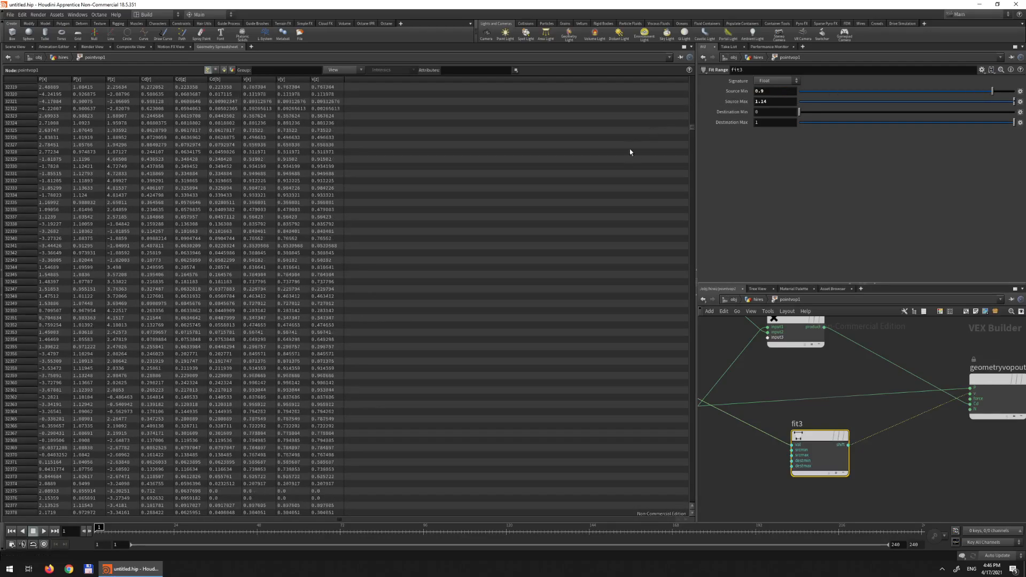
drag(691, 129, 692, 144)
click(773, 92)
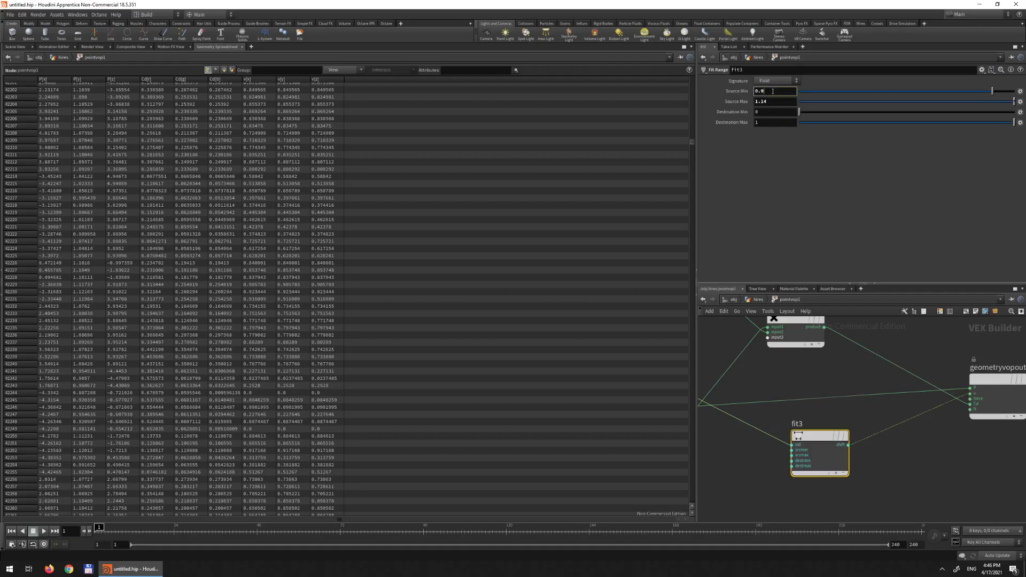
text(85)
key(Return)
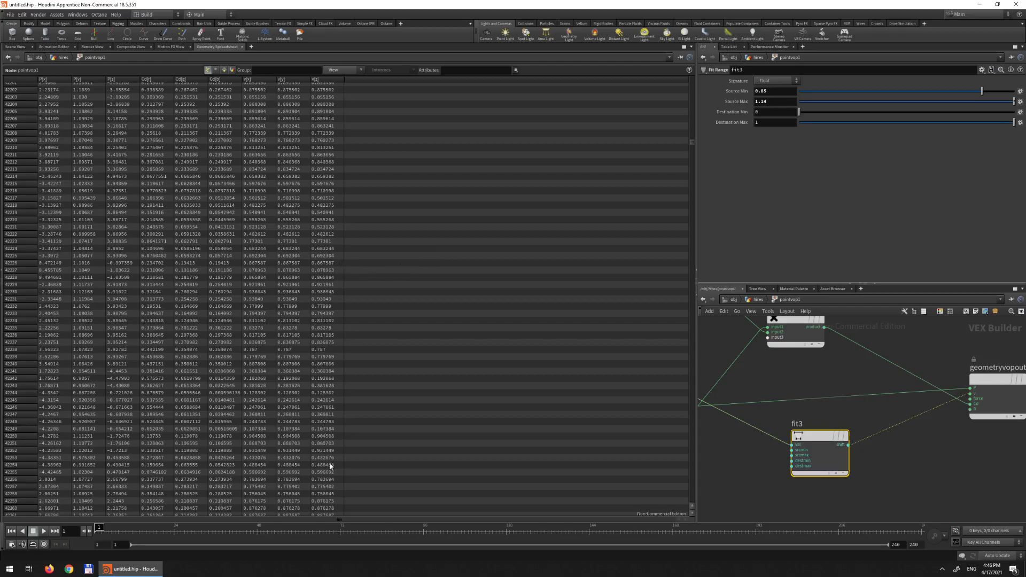
- Try a Source Min of 0.89 on the Fit Range node, and return it to 0.85
click(771, 91)
key(BackSpace)
text(9)
key(Return)
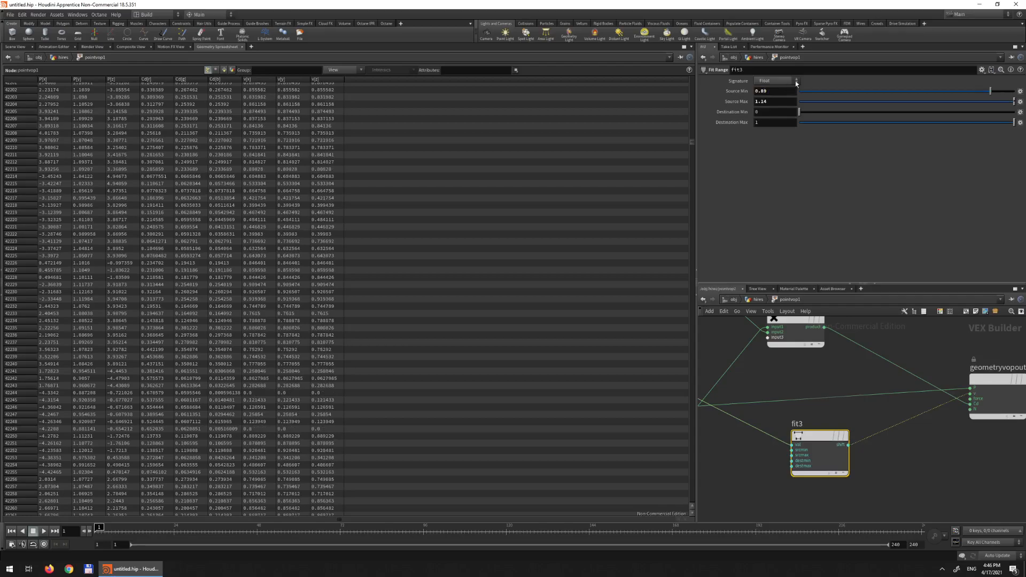
click(775, 91)
key(BackSpace)
text(5)
key(Return)
- Check the last rows of the spreadsheet, set Source Min to 0.82, and return to the Scene View
drag(691, 142, 706, 500)
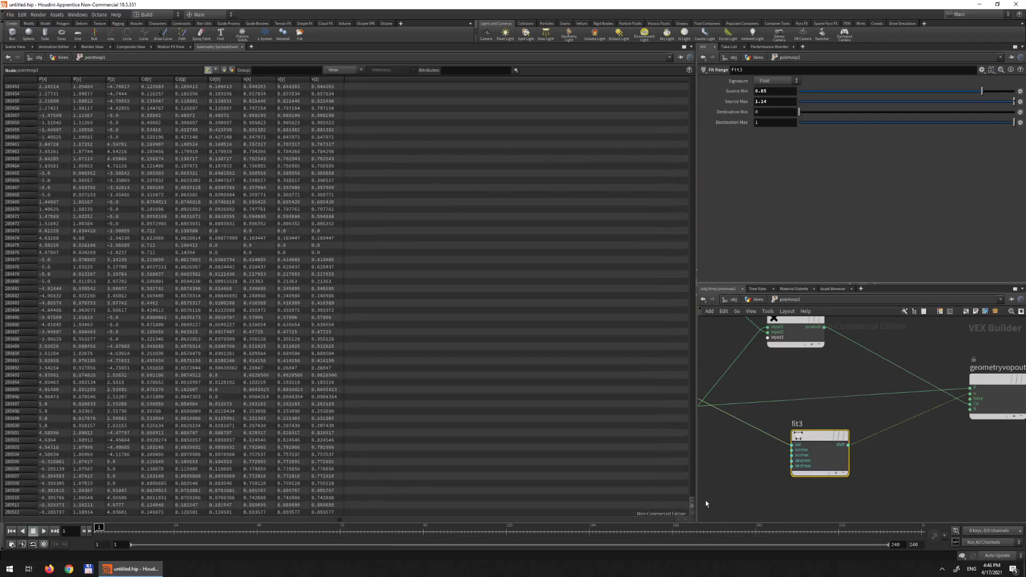
click(771, 92)
text(2)
key(Return)
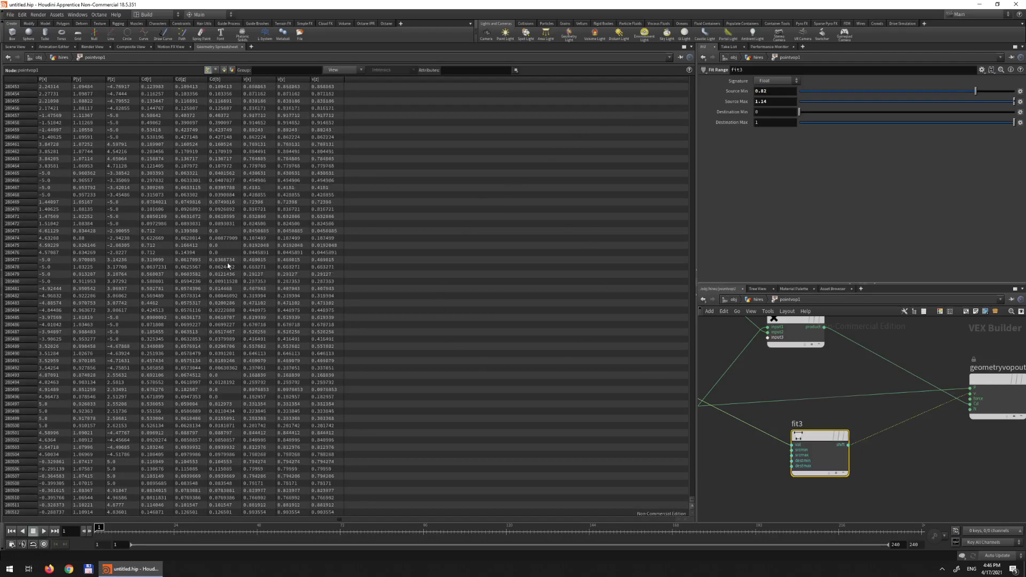
click(15, 47)
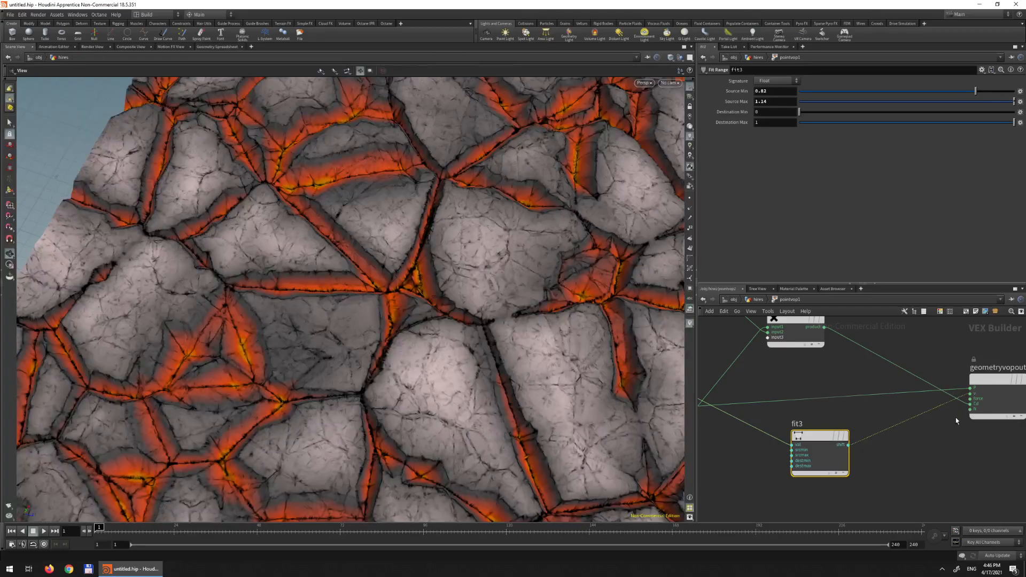
- Open attribvop1 from the hires network and move its output and Multiply nodes aside to make room
middle_drag(952, 446, 872, 448)
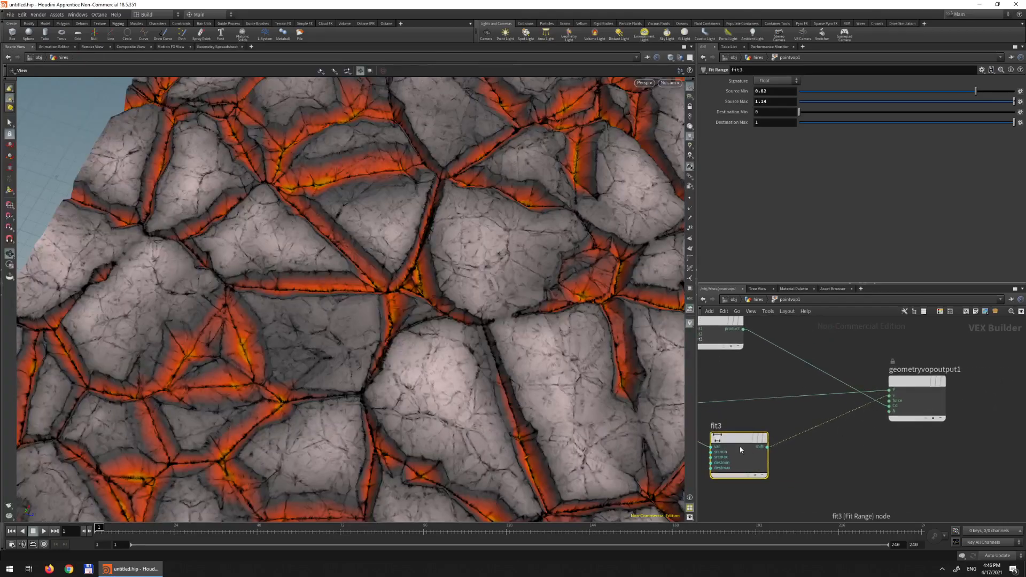
drag(737, 441, 750, 438)
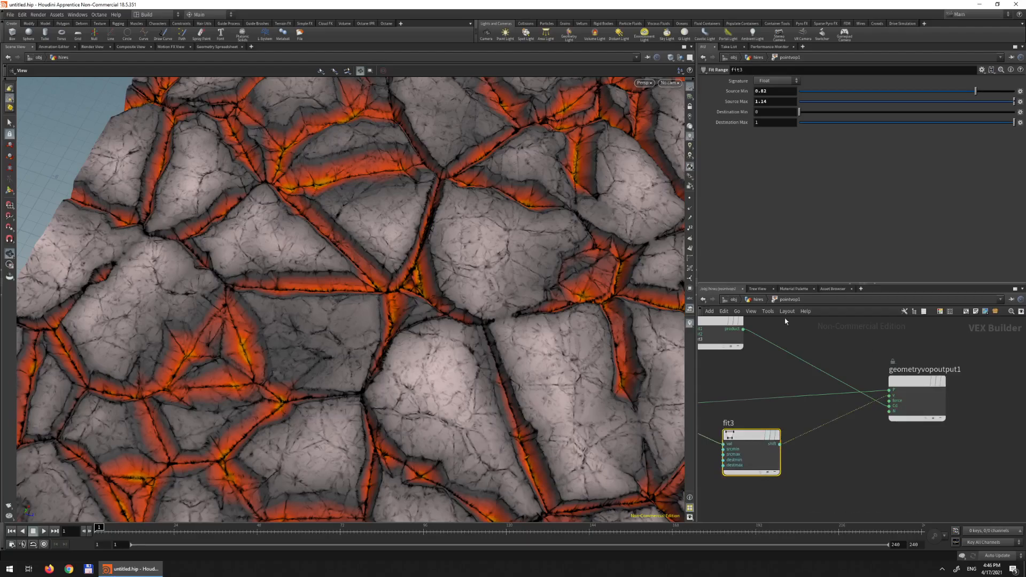
click(761, 300)
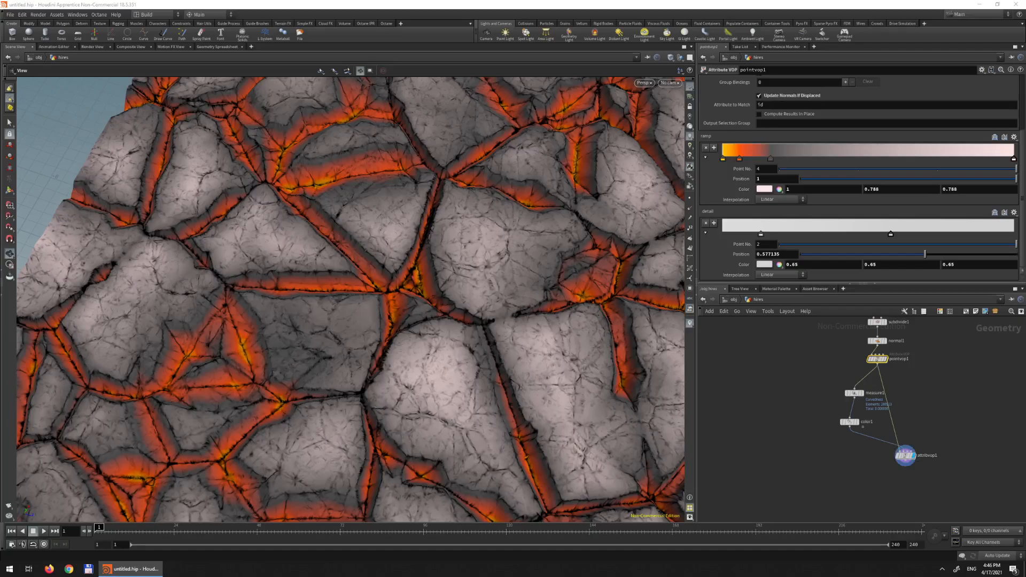
double_click(909, 461)
drag(944, 351, 1010, 348)
drag(891, 401, 961, 392)
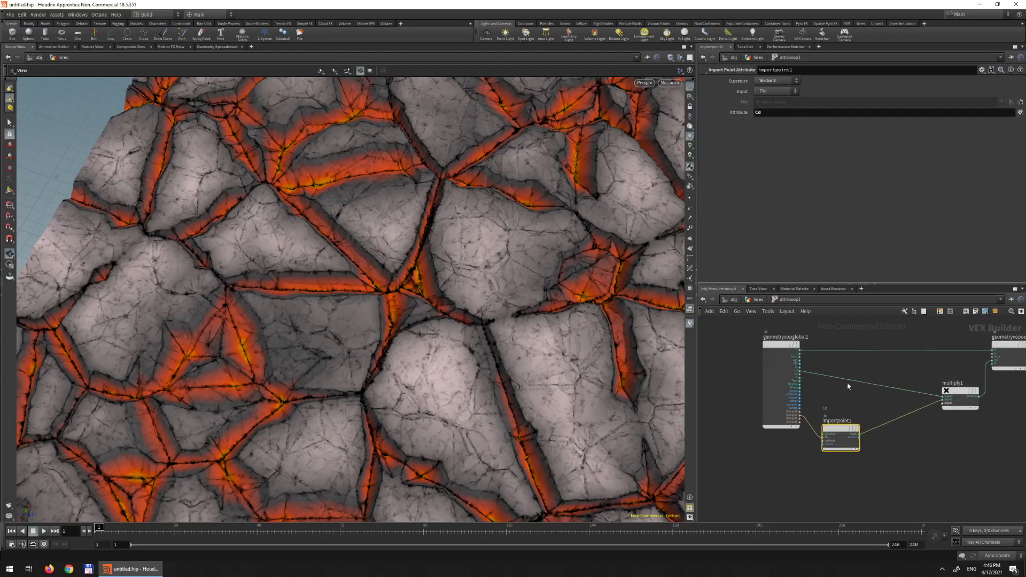
- Add a Mix node between the Import Point Attribute node and the Multiply node
key(Tab)
text(mix)
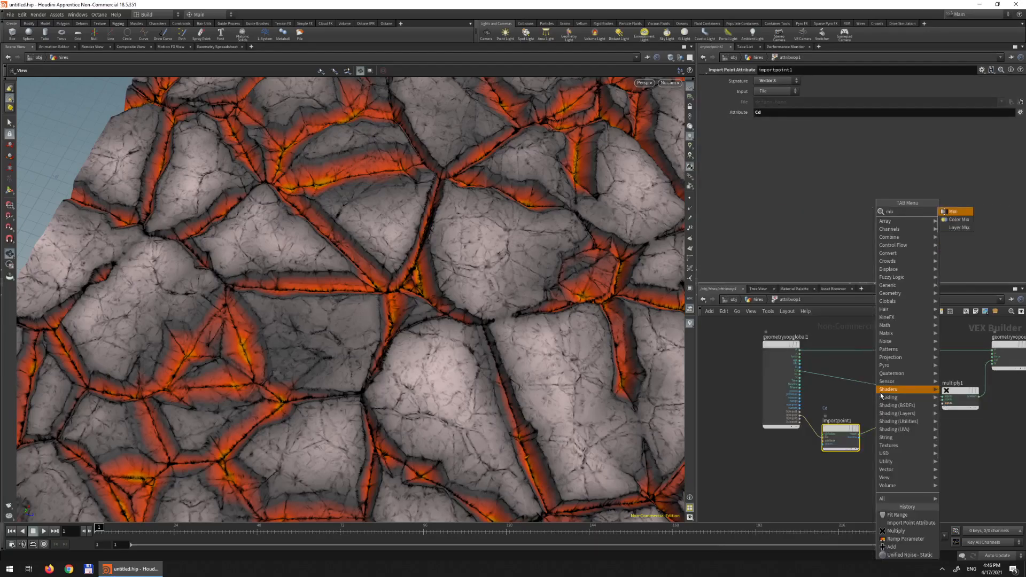
key(Return)
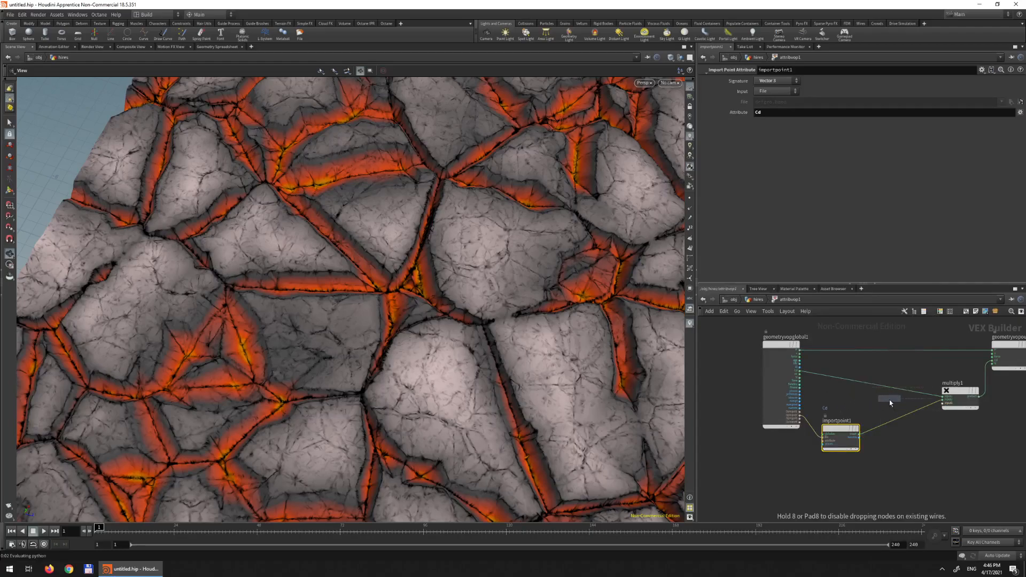
click(890, 400)
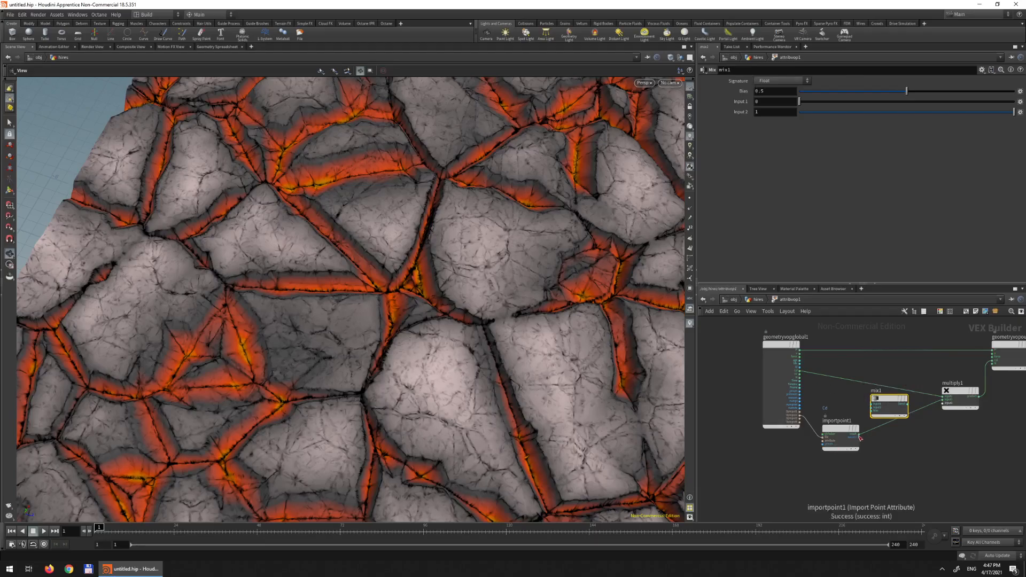
- Wire the imported point attribute into the Mix node's first input, the globals' mask output into its Bias, and the Mix result into Multiply
drag(858, 437, 874, 405)
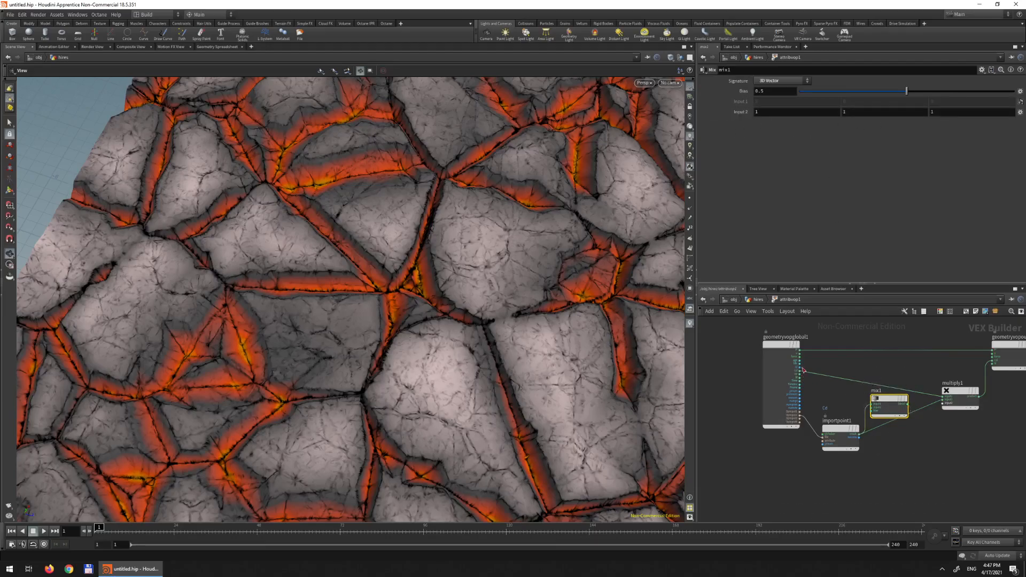
mouse_move(803, 357)
mouse_down()
mouse_move(860, 418)
mouse_move(944, 404)
mouse_up()
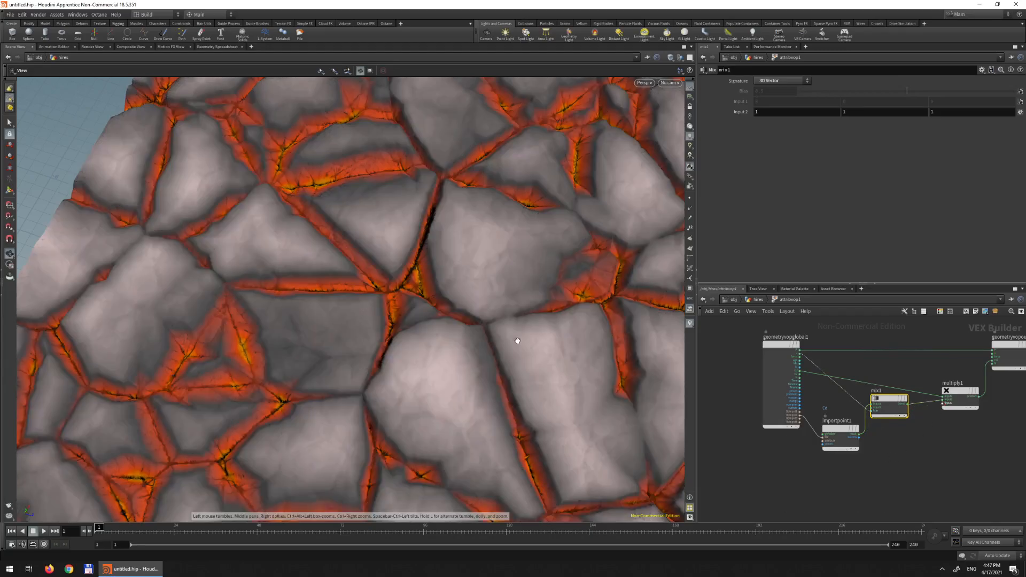
drag(533, 371, 447, 277)
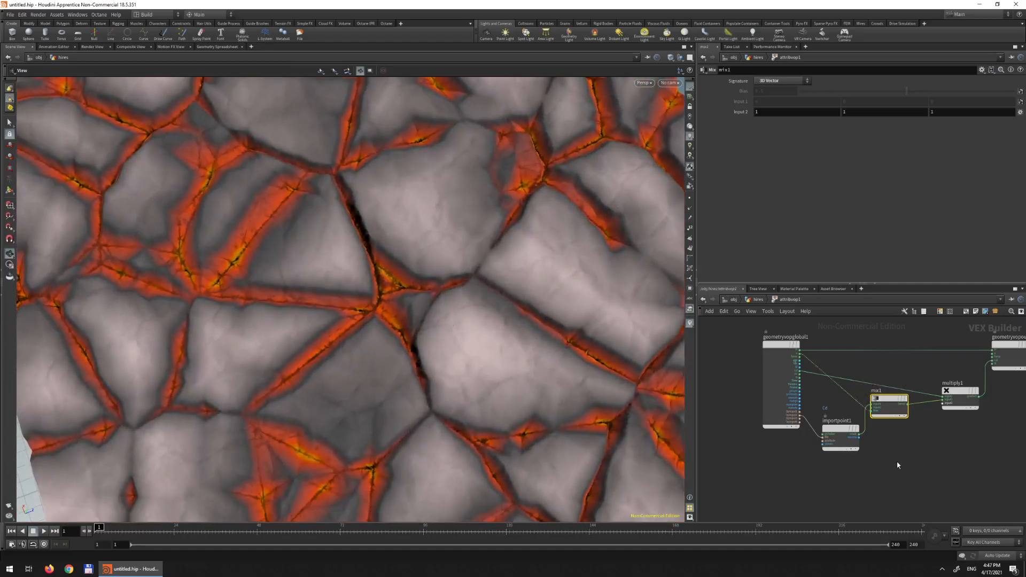
drag(890, 400, 897, 415)
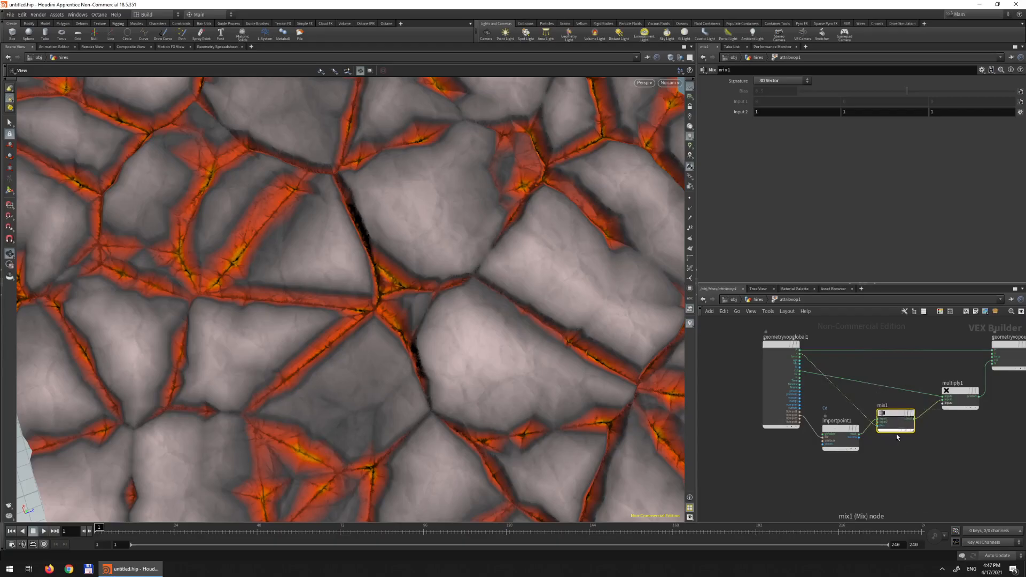
- Return to the hires network and adjust the white point's position on color1's attribute ramp
key(u)
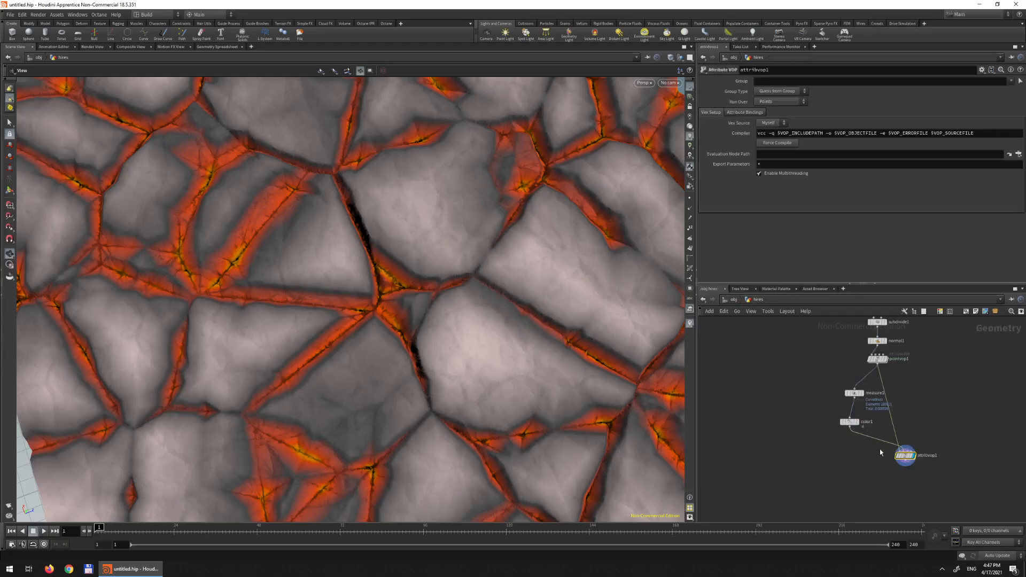
click(850, 422)
drag(753, 174, 746, 174)
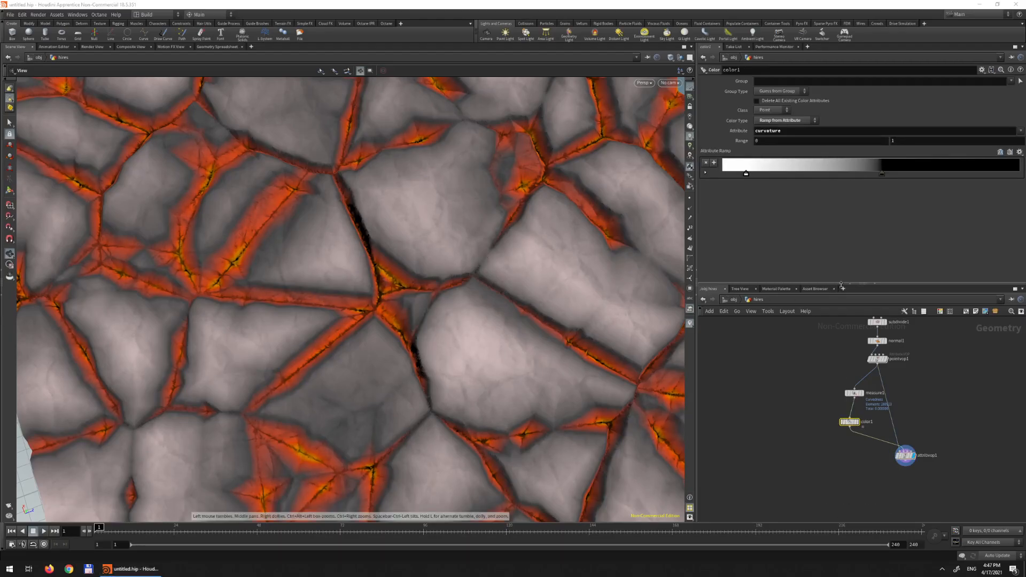
- Open pointvop1 and invert fit3's output range with Destination Min 1 and Destination Max 0.004
double_click(878, 360)
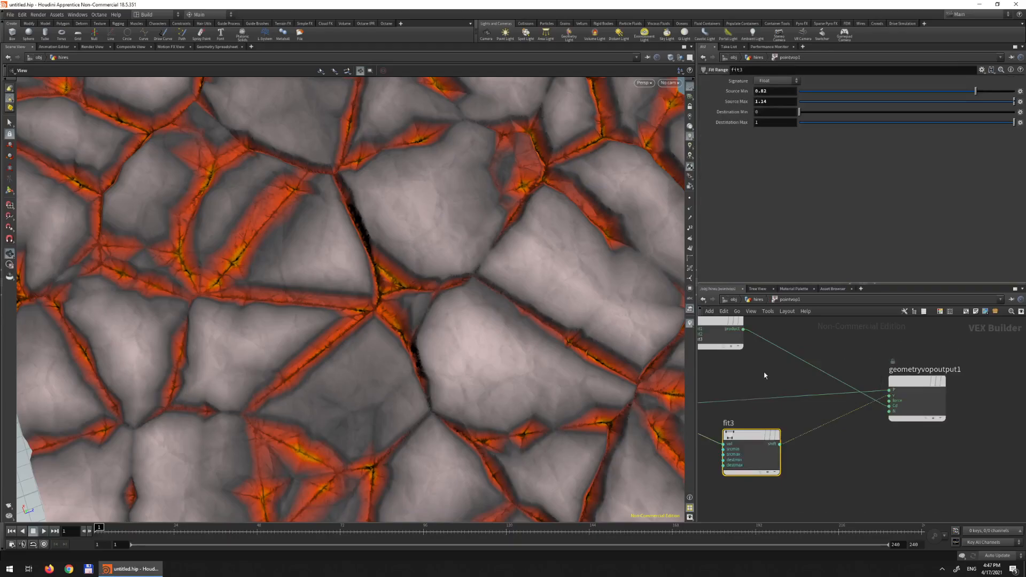
middle_drag(782, 367, 846, 381)
click(822, 355)
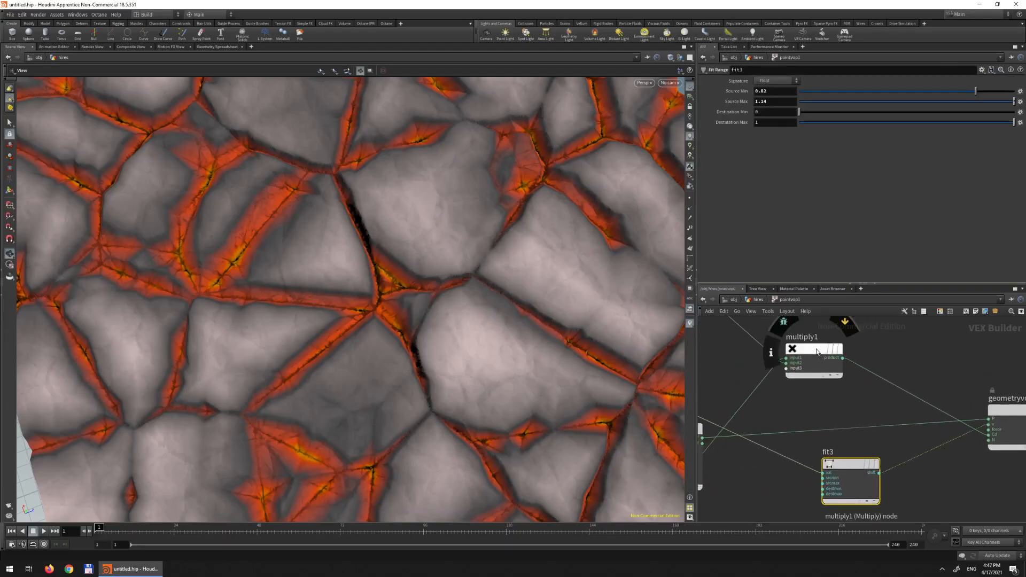
scroll(866, 417, down, 2)
click(862, 458)
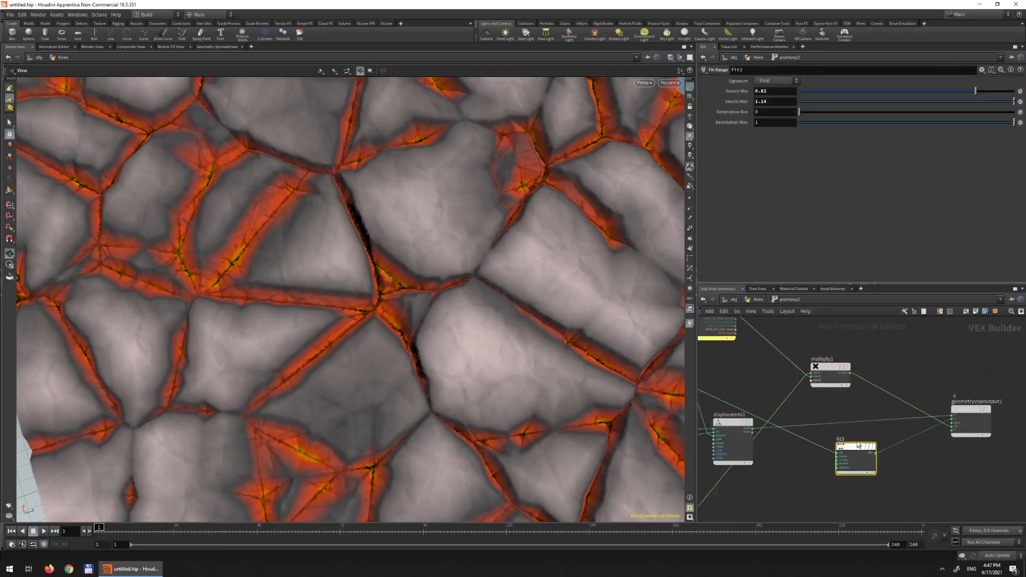
drag(1003, 122, 1012, 123)
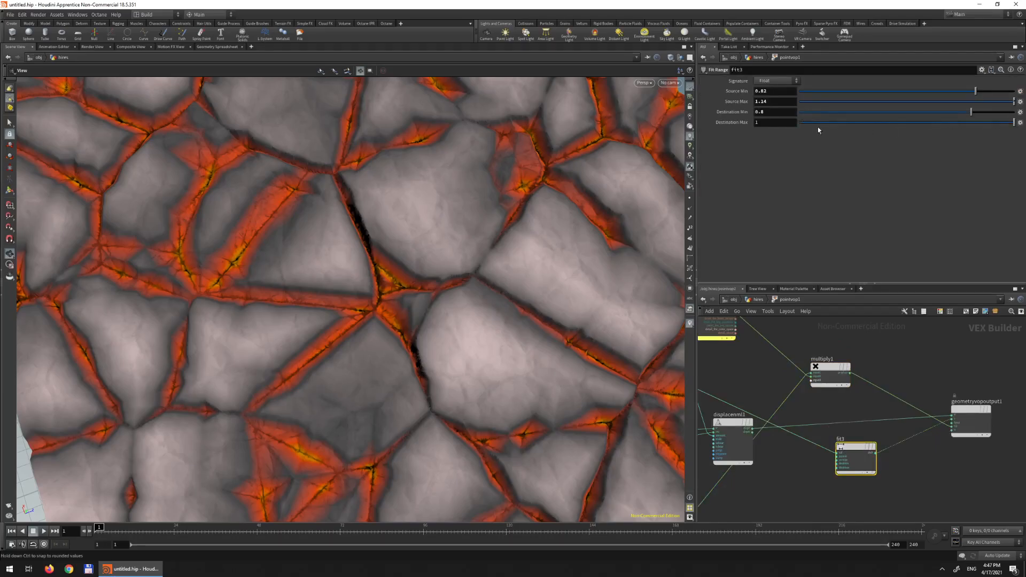
click(800, 123)
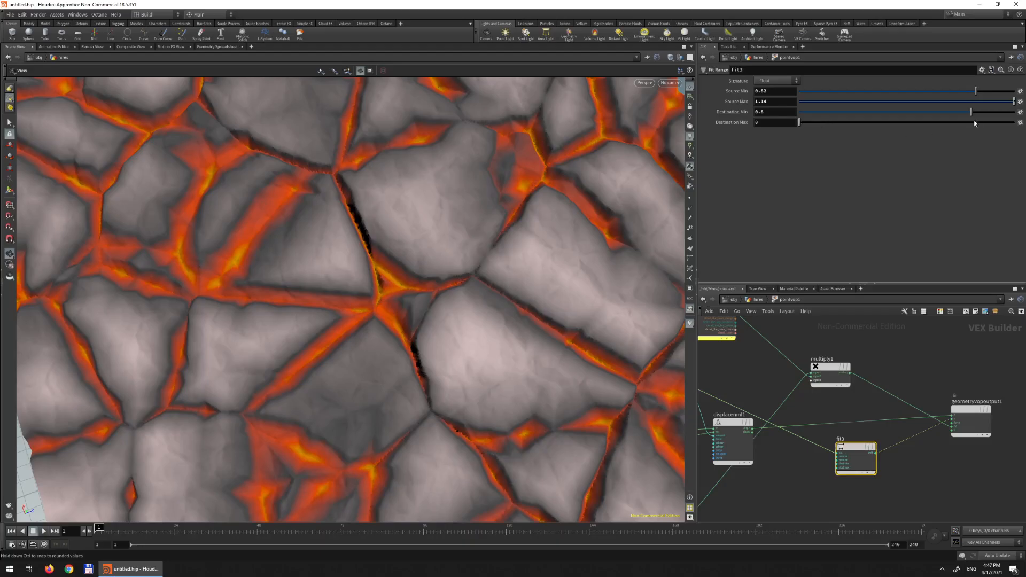
click(1008, 113)
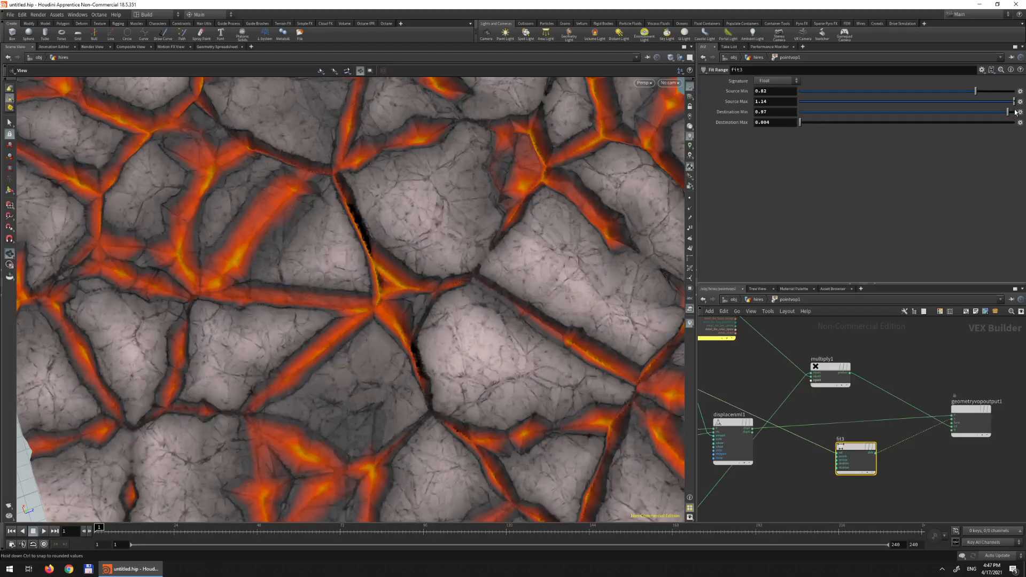
click(1017, 112)
drag(475, 324, 456, 238)
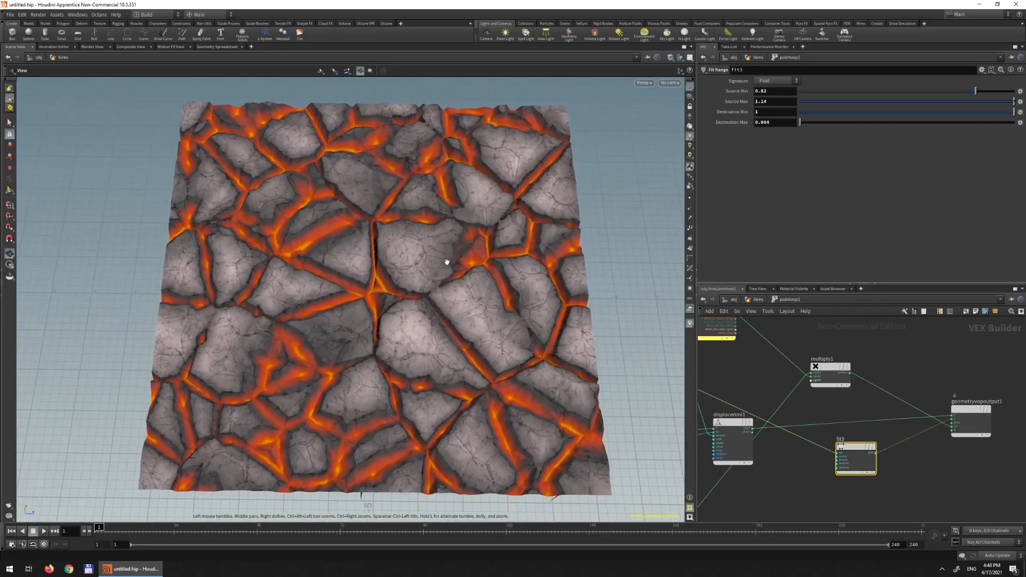
- Return to the hires network and move the third point of pointvop1's color ramp to position 0.161157
click(755, 300)
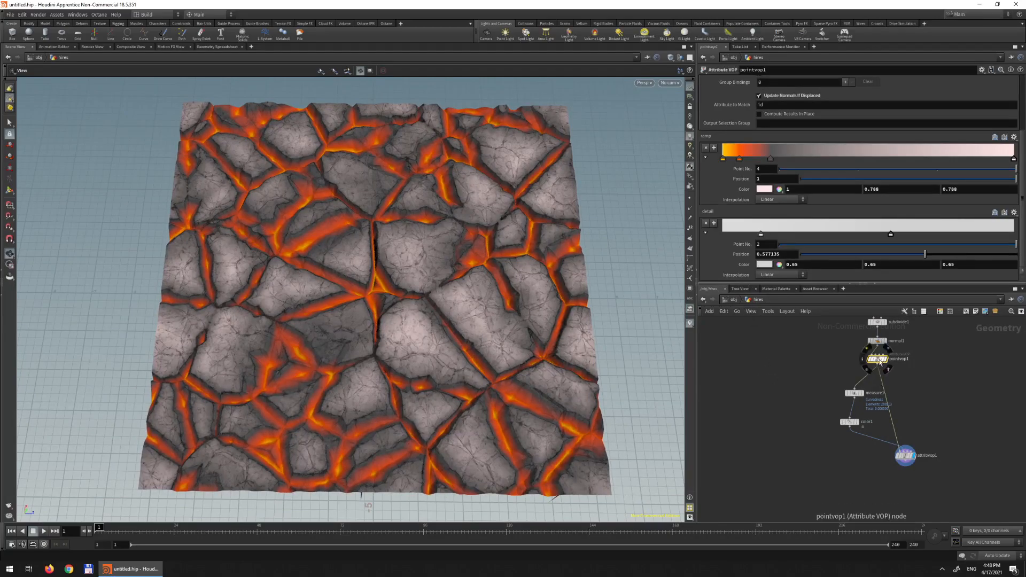
click(763, 159)
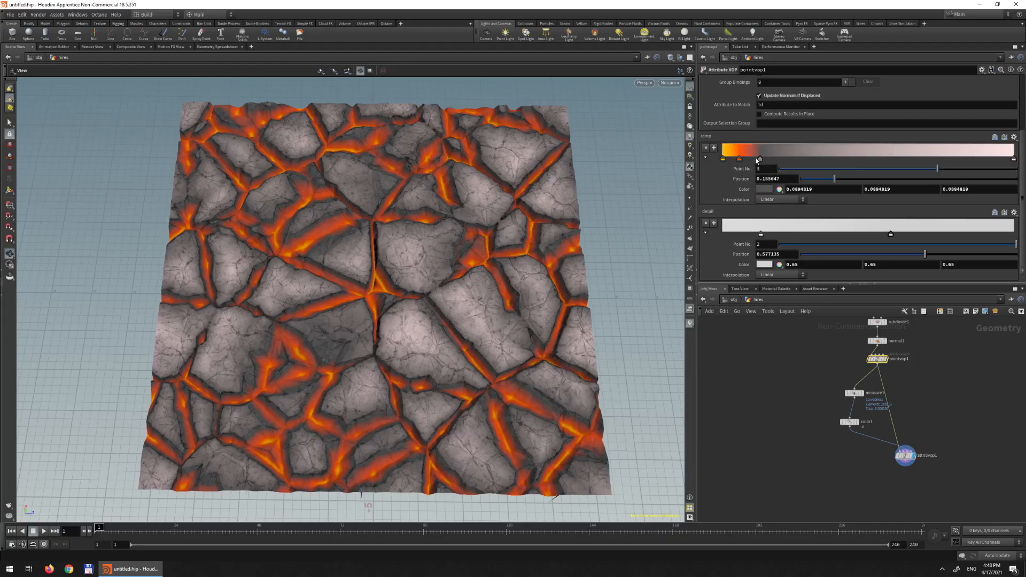
drag(769, 158, 770, 157)
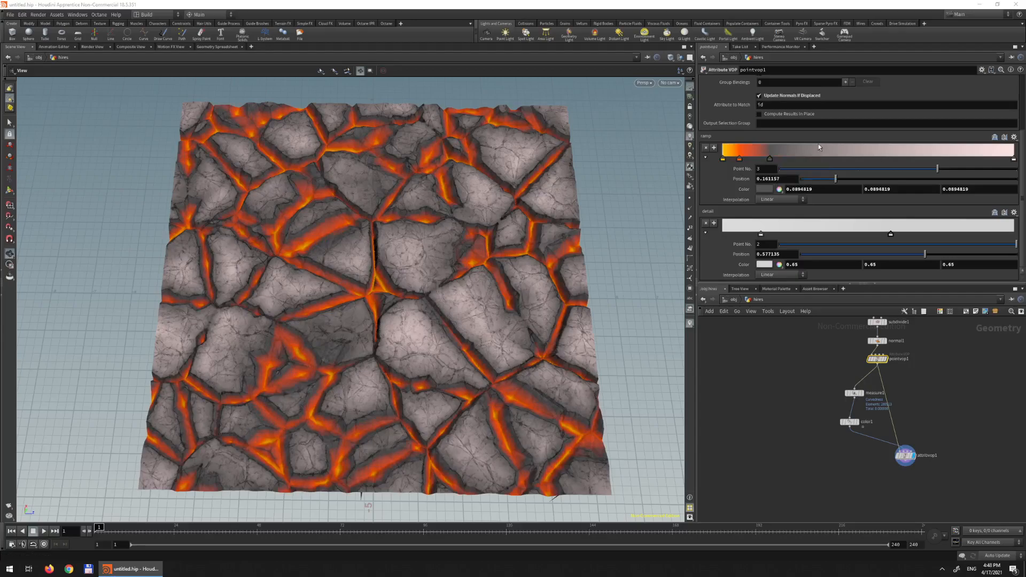
- Darken and tint the detail ramp's second point to 0.456, 0.409488, 0.409488
click(764, 264)
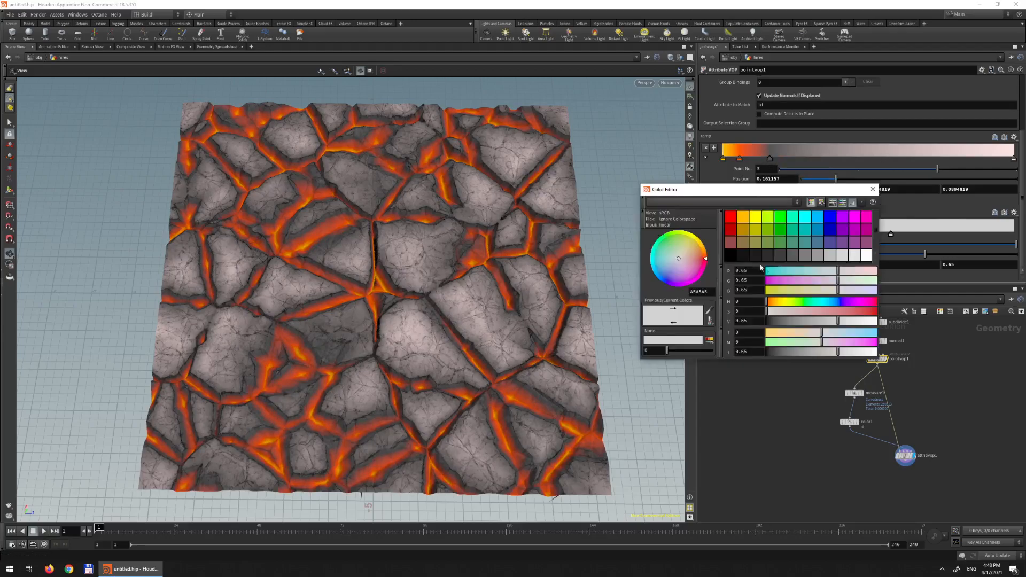
drag(808, 325, 822, 319)
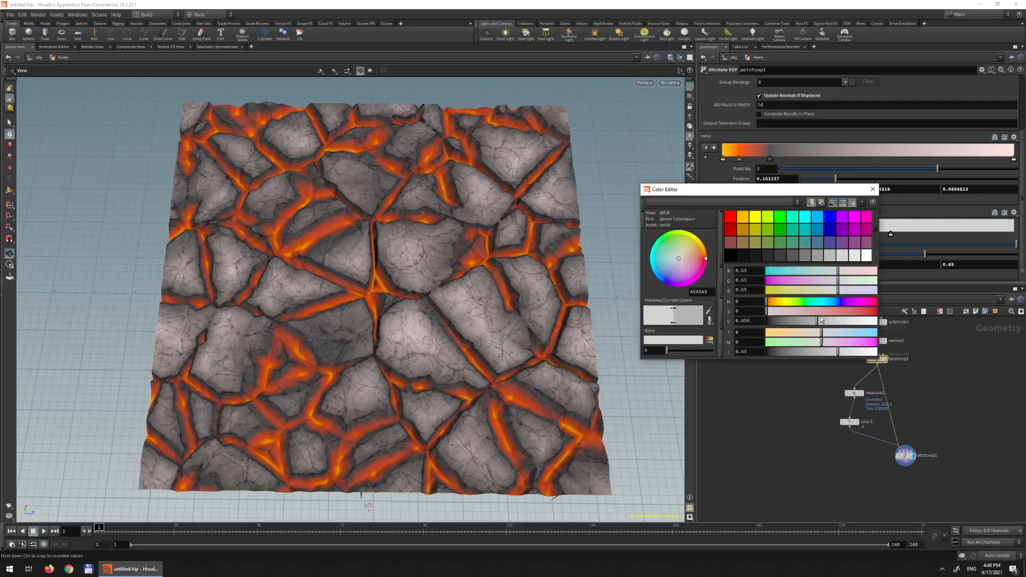
click(791, 312)
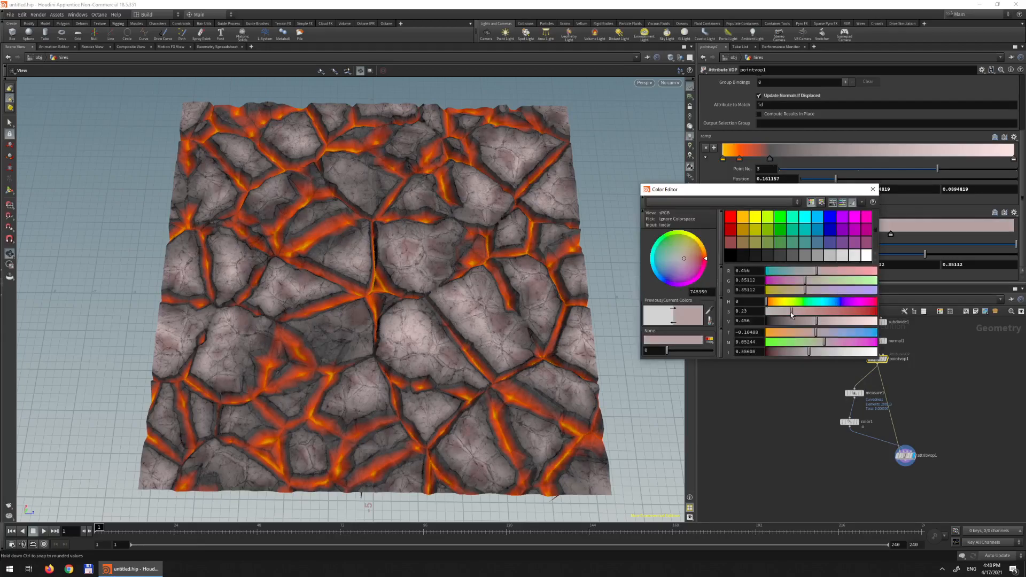
drag(778, 316, 778, 316)
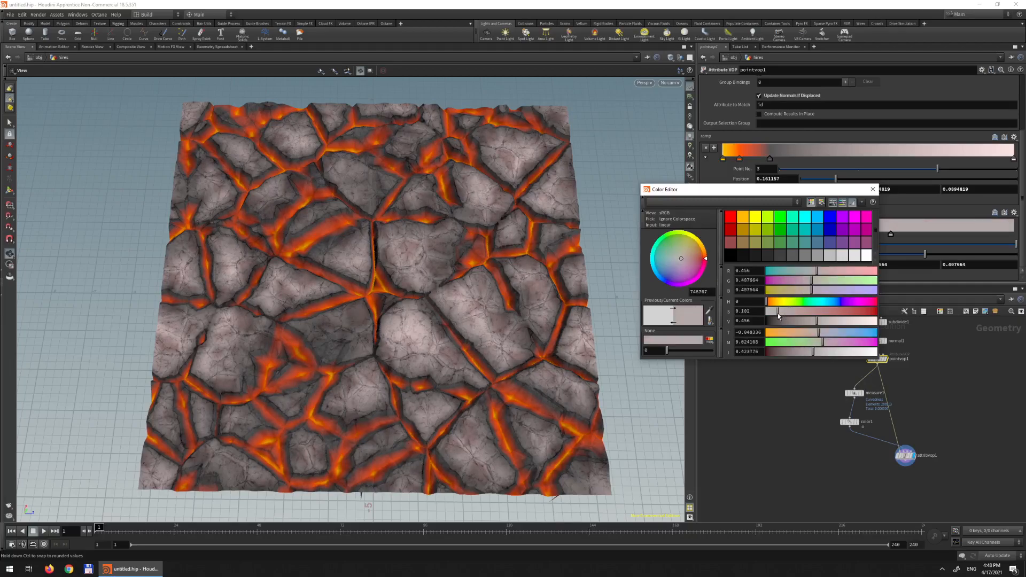
click(873, 189)
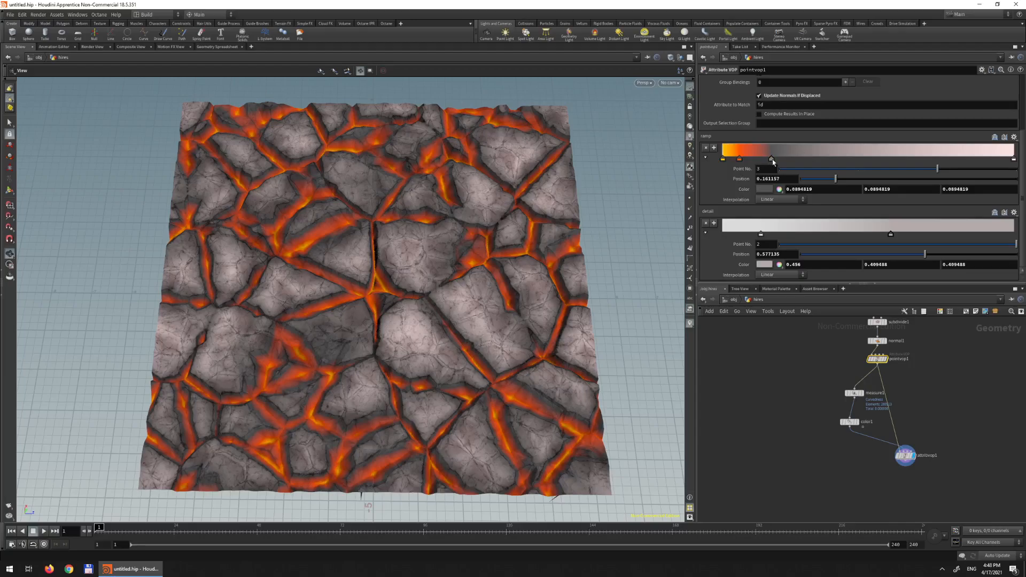
- Move the main color ramp's third point to about 0.168 and darken its end point to 0.752, 0.592576, 0.592576
drag(780, 162, 772, 162)
drag(495, 284, 518, 269)
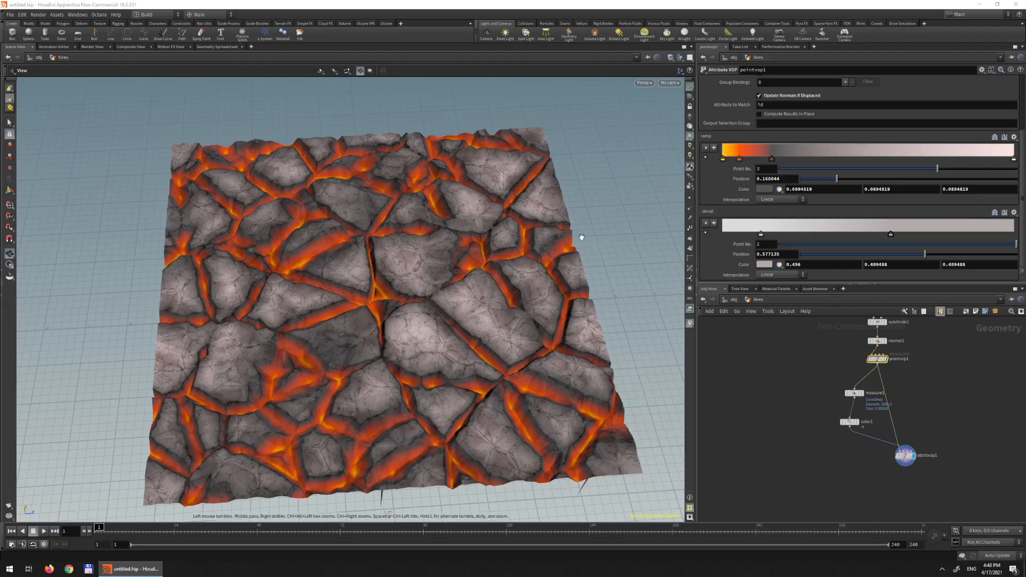
click(1014, 160)
click(764, 190)
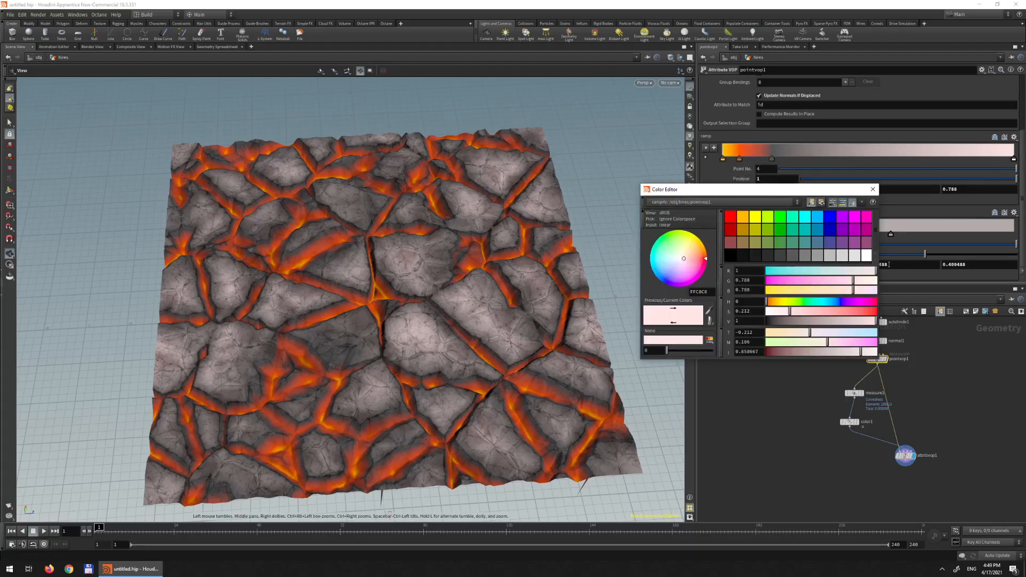
drag(848, 323, 850, 326)
click(872, 190)
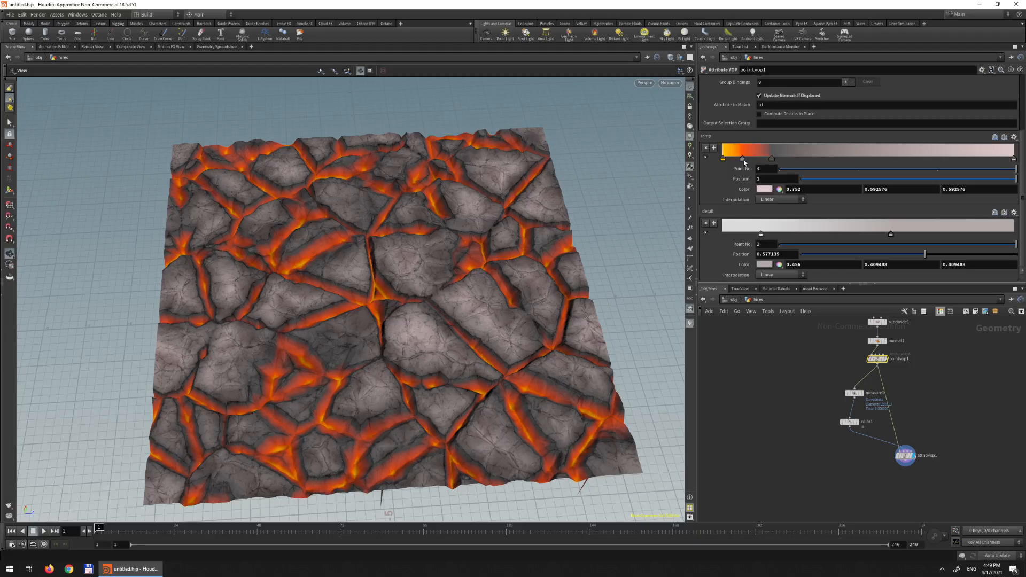
- Move the orange second point of the main color ramp to position 0.0647383
click(750, 161)
mouse_move(751, 161)
mouse_down()
mouse_move(767, 160)
mouse_move(741, 160)
mouse_up()
mouse_move(540, 265)
mouse_down()
mouse_move(536, 169)
mouse_move(543, 273)
mouse_up()
drag(618, 314, 599, 320)
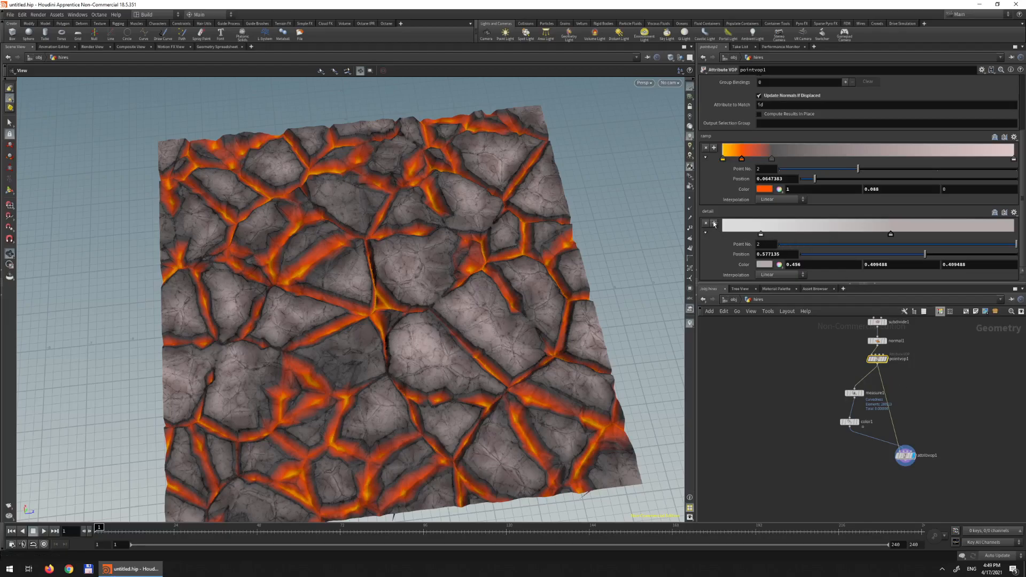
- Try a reddish tint on the detail ramp's first point, reducing its saturation from 0.693 to about 0.263
click(761, 234)
click(768, 266)
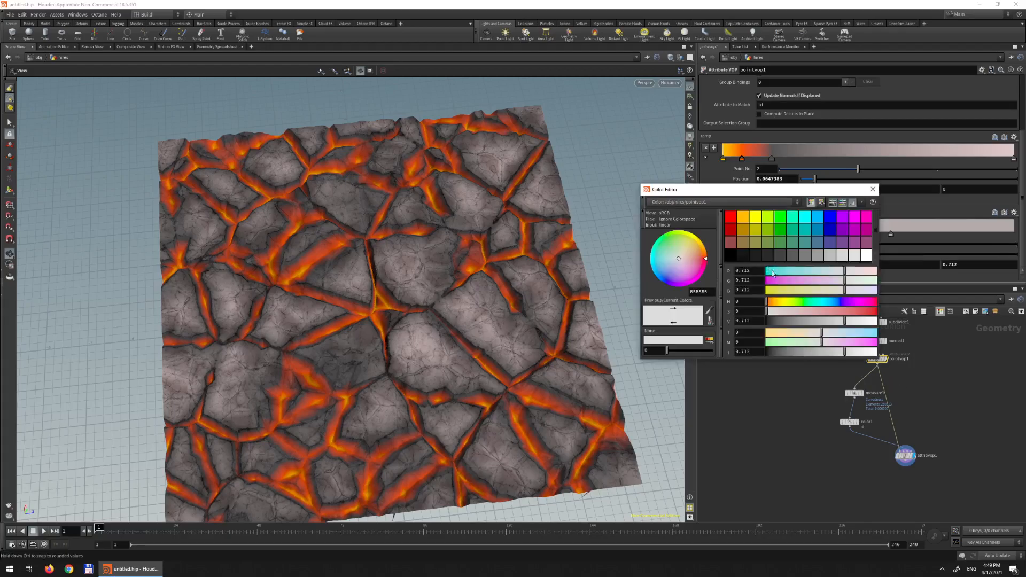
click(843, 310)
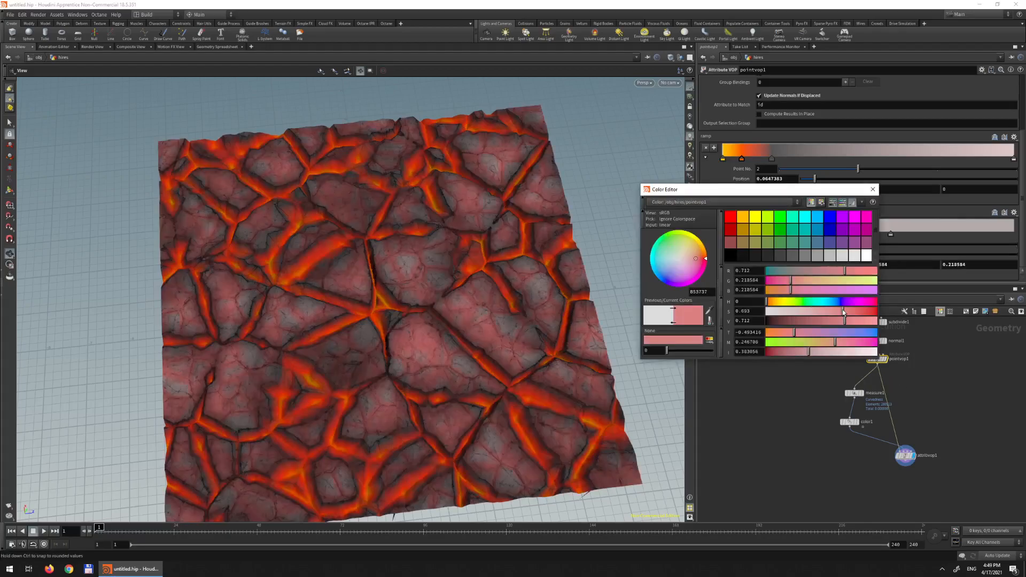
click(797, 310)
click(795, 310)
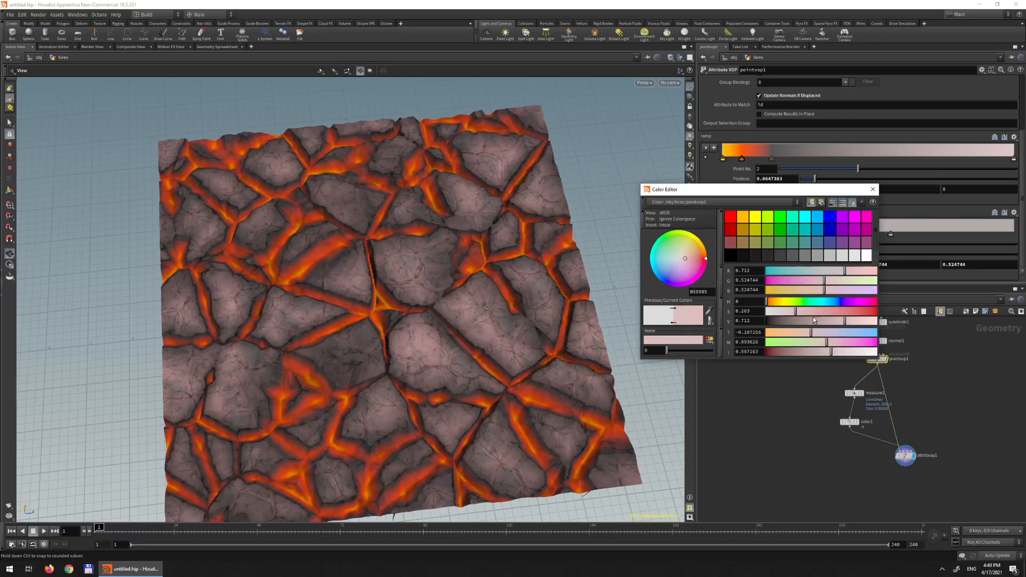
click(873, 189)
- Set the detail ramp's second point to a neutral gray with a value of 0.526
click(891, 234)
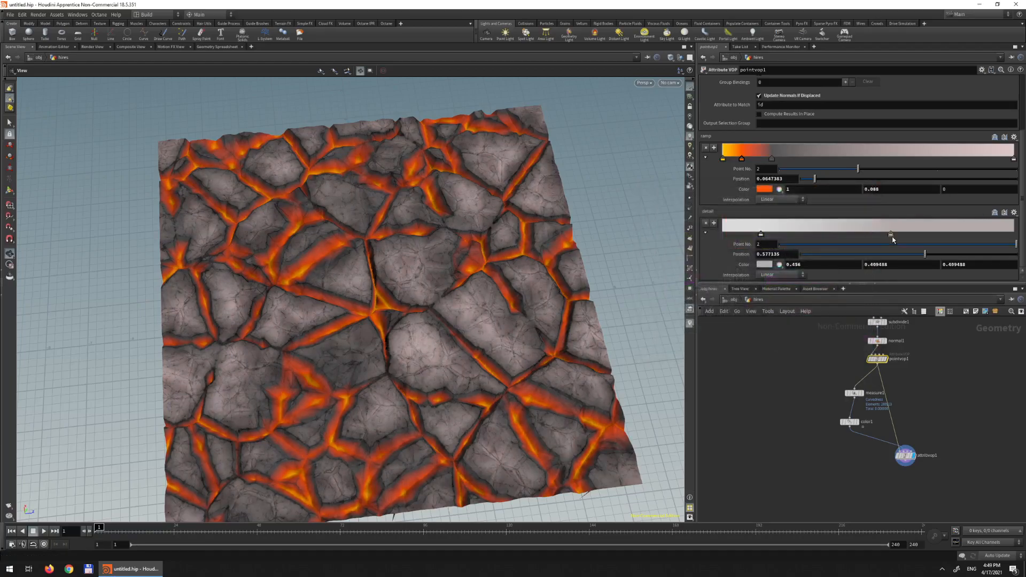
click(766, 265)
drag(790, 320, 767, 335)
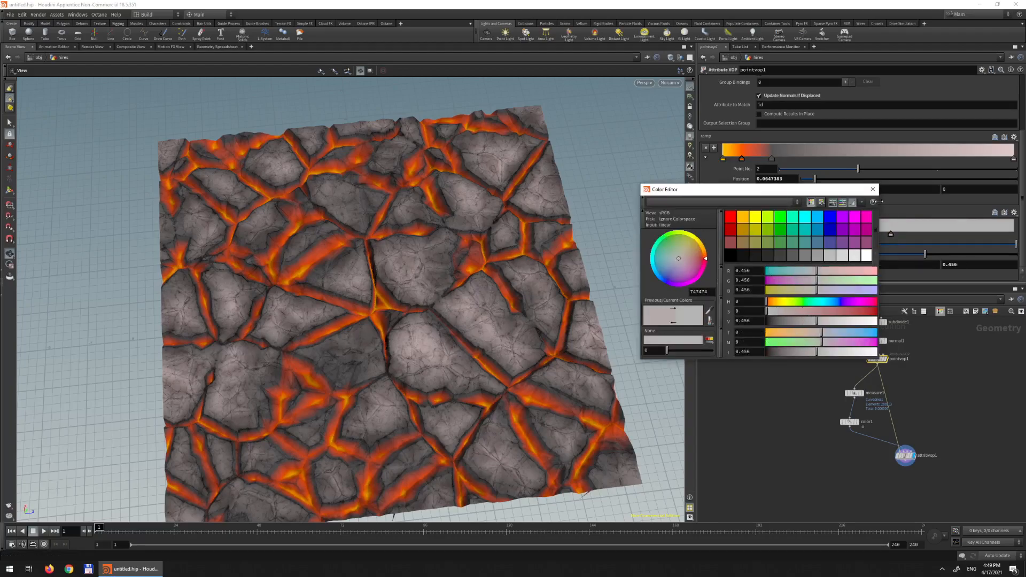
click(824, 323)
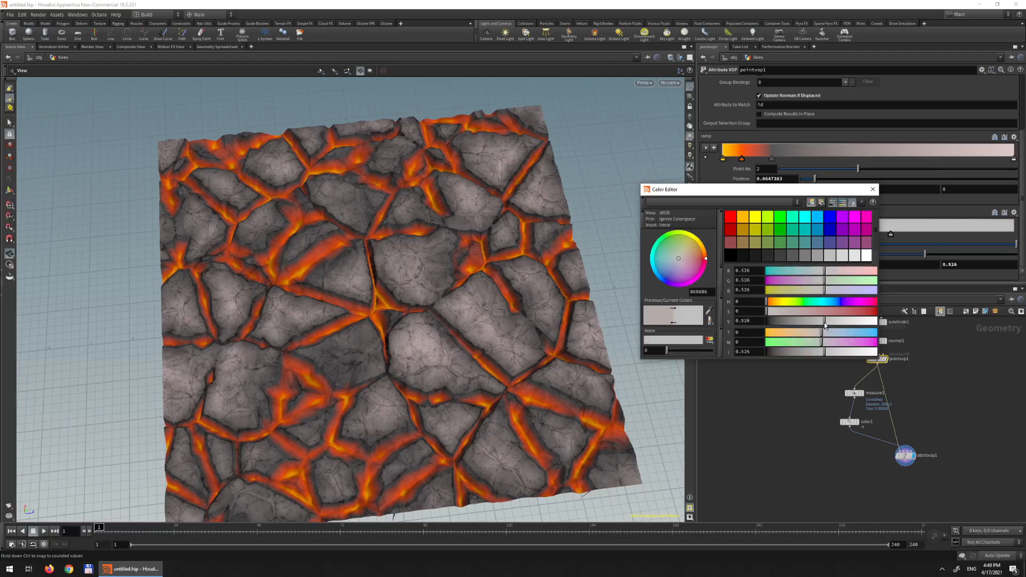
click(873, 190)
drag(451, 268, 486, 263)
- Set the Depth of the subdivide1 node to 5 and inspect the surface detail
scroll(892, 438, up, 3)
middle_drag(892, 437, 878, 508)
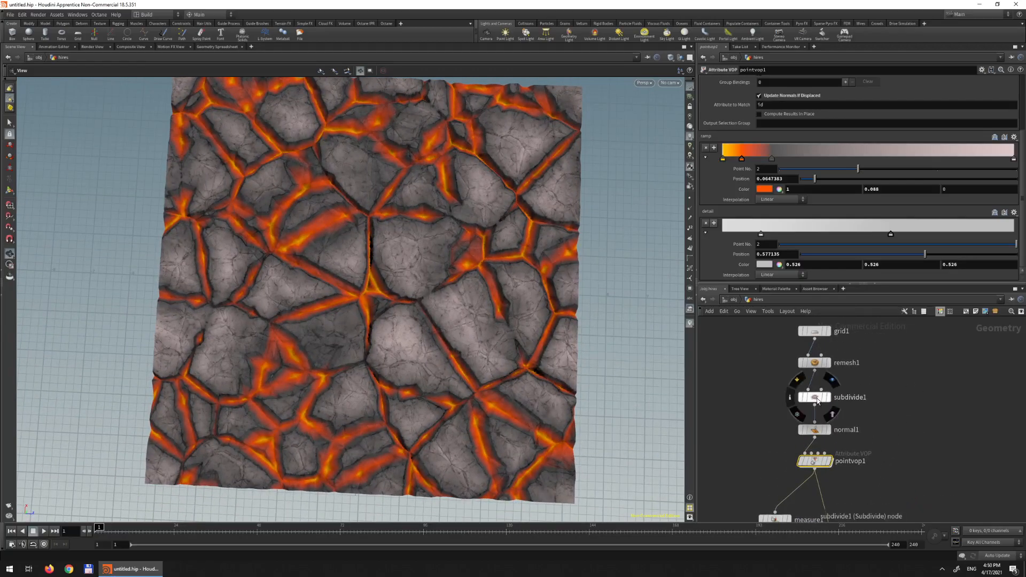
click(817, 399)
drag(758, 112, 725, 111)
text(5)
key(Return)
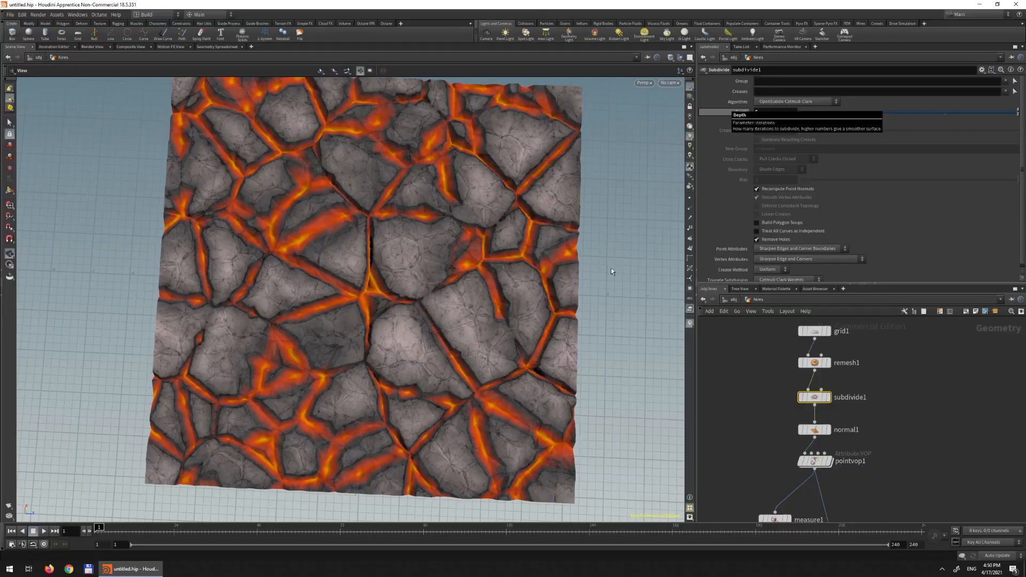
mouse_move(601, 268)
mouse_down()
mouse_move(611, 270)
mouse_move(584, 280)
mouse_move(591, 275)
mouse_up()
drag(488, 226, 479, 249)
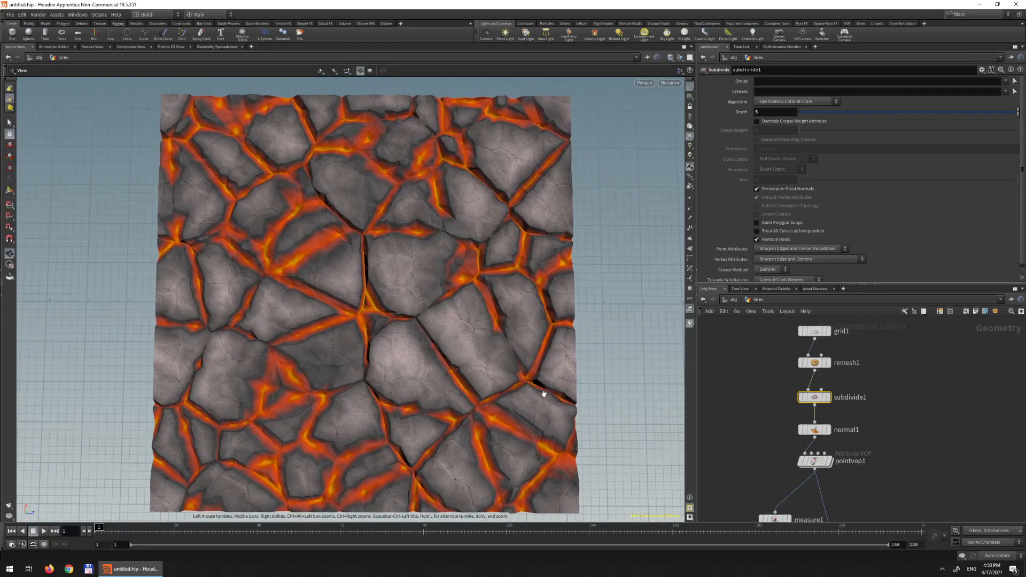
- Set the Depth of the subdivide1 node to 4 and check the surface detail
drag(764, 113, 729, 118)
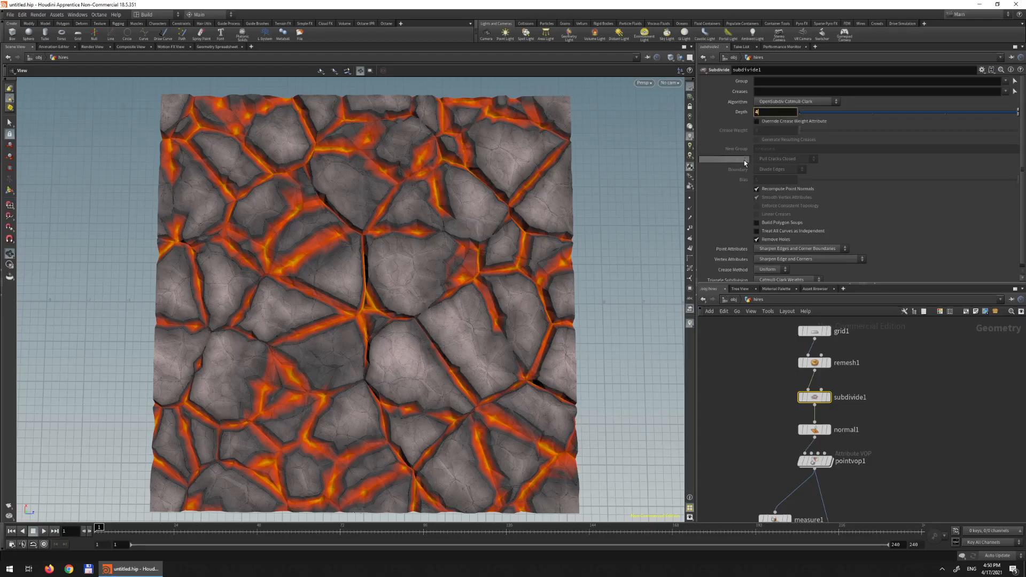
text(4)
key(Return)
mouse_move(607, 275)
mouse_down()
mouse_move(607, 288)
mouse_move(603, 235)
mouse_move(601, 270)
mouse_up()
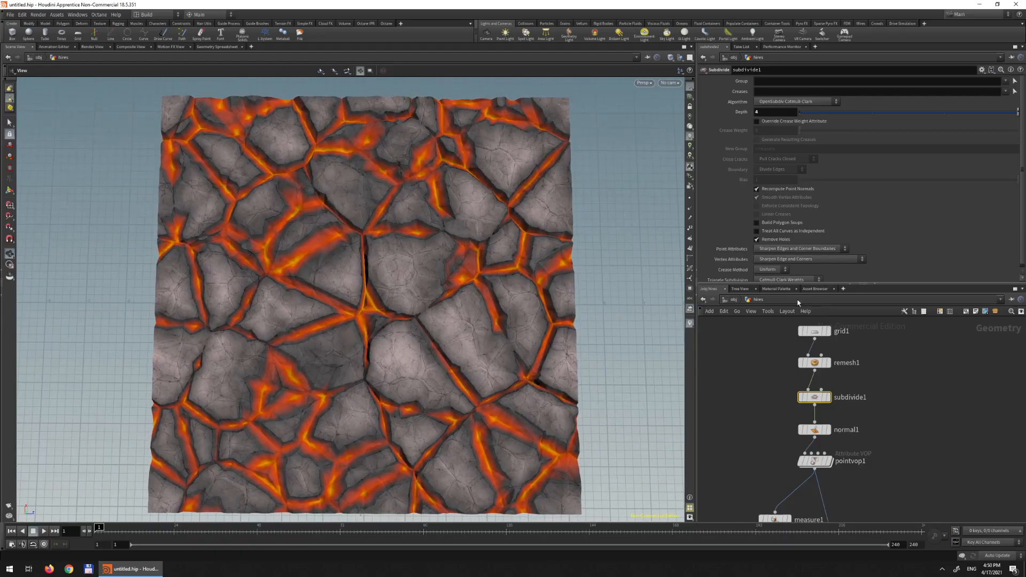
- Go up to the object level, enter ropnet1 and render the baketexture1 bake to MPlay
key(u)
double_click(897, 424)
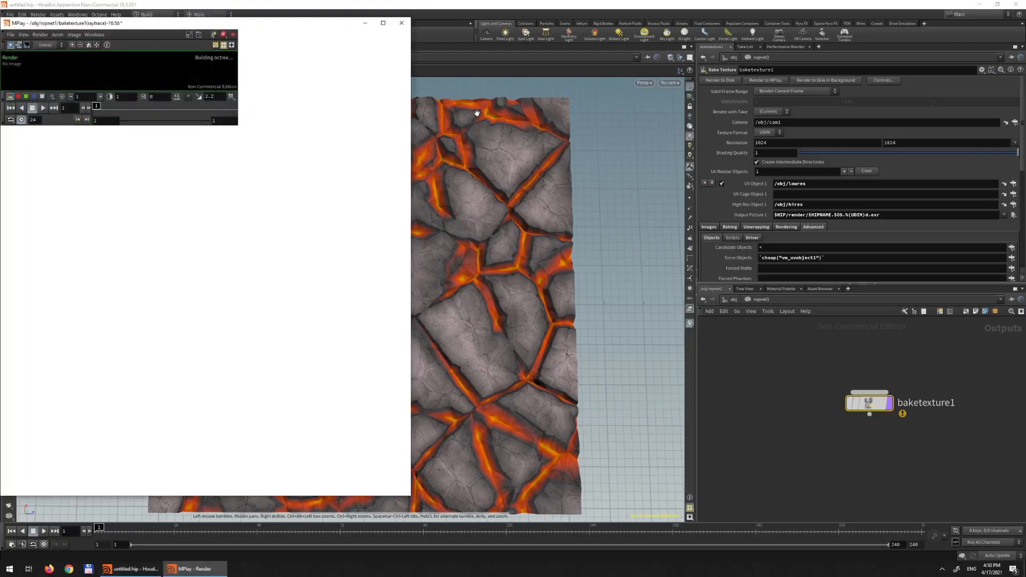
scroll(236, 85, up, 3)
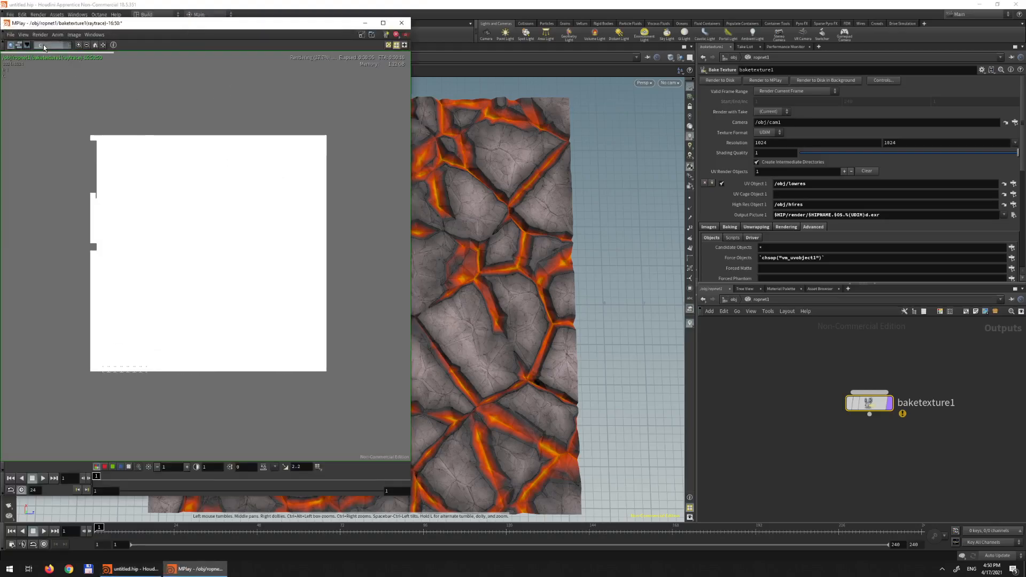
- Review the different baked image planes of the MPlay render, ending on the basecolor plane
click(51, 63)
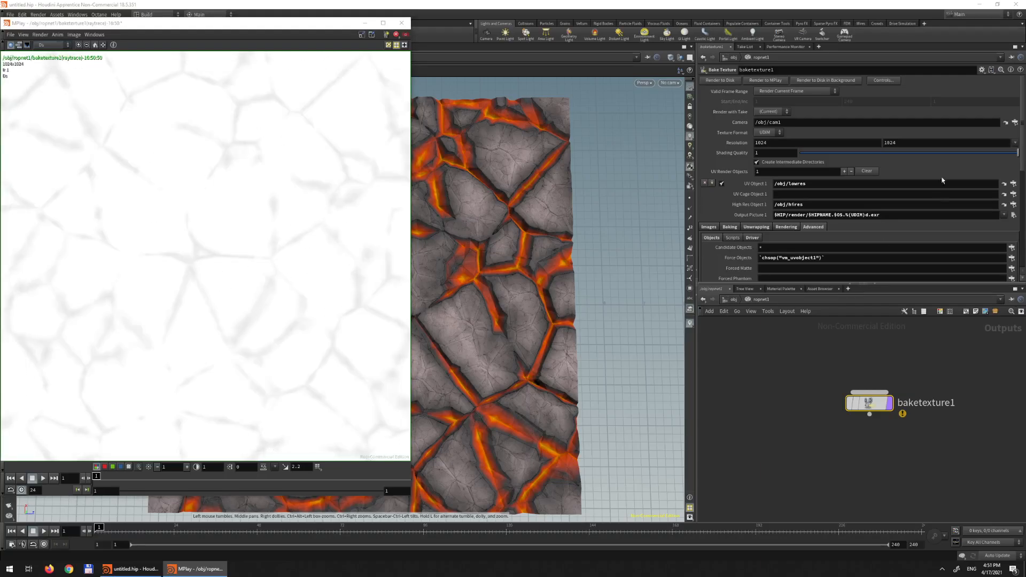
click(49, 45)
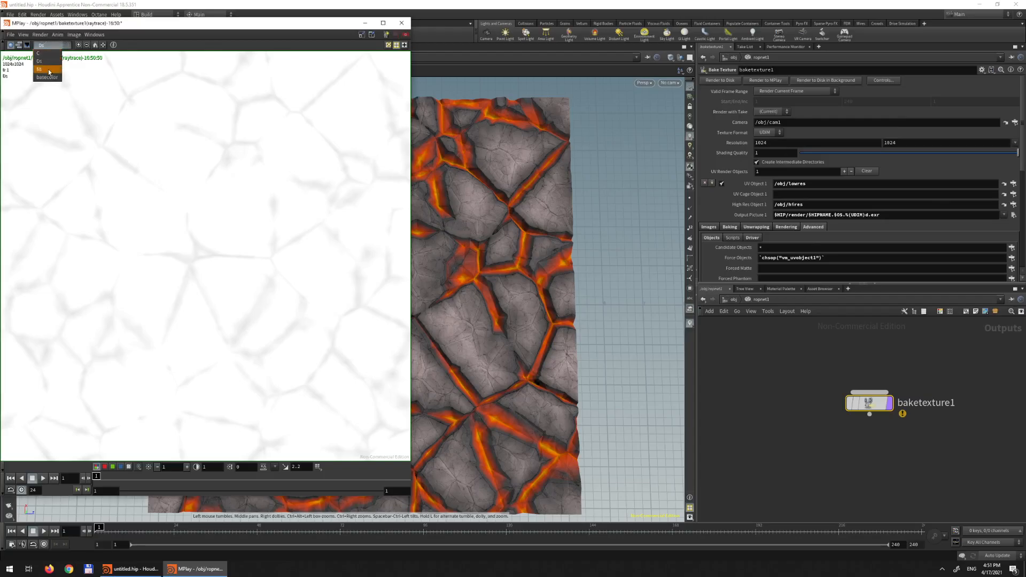
click(52, 53)
click(50, 45)
click(48, 75)
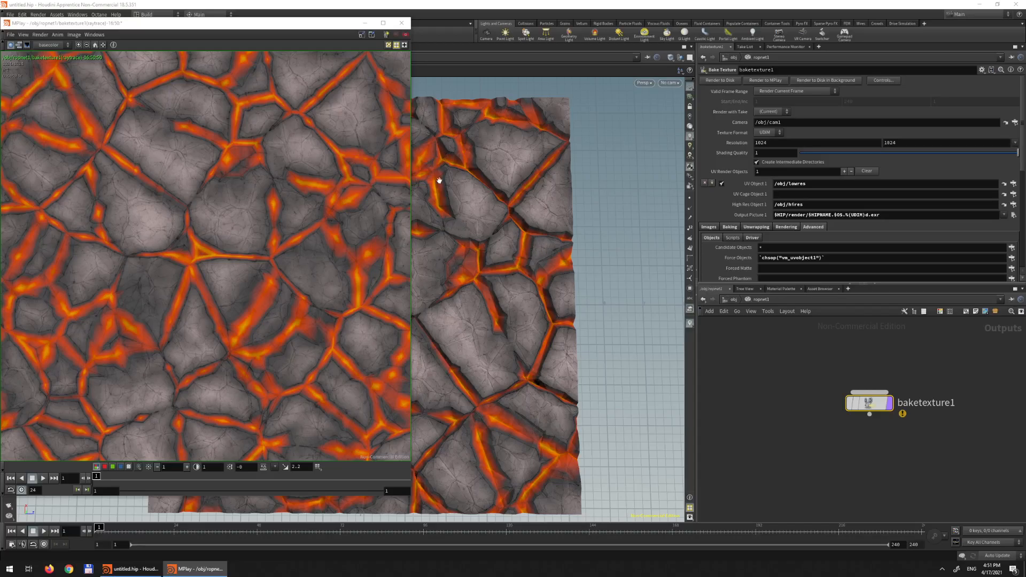
- Narrow the 3D viewport and place the MPlay window beside it to compare the baked basecolor with the tilted lava surface
drag(300, 31, 910, 54)
drag(359, 284, 467, 226)
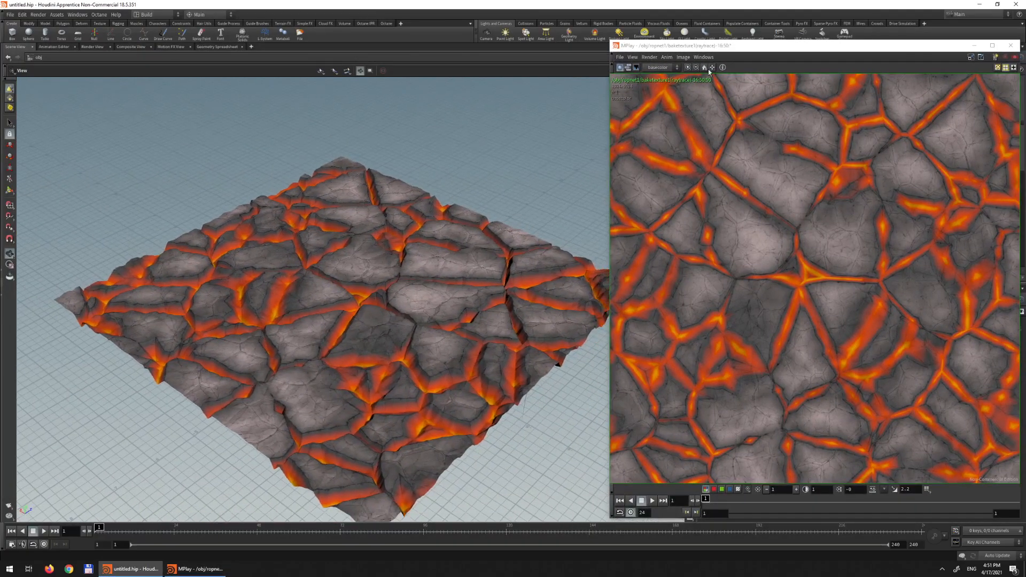
drag(668, 46, 774, 78)
drag(692, 165, 542, 164)
drag(844, 81, 665, 43)
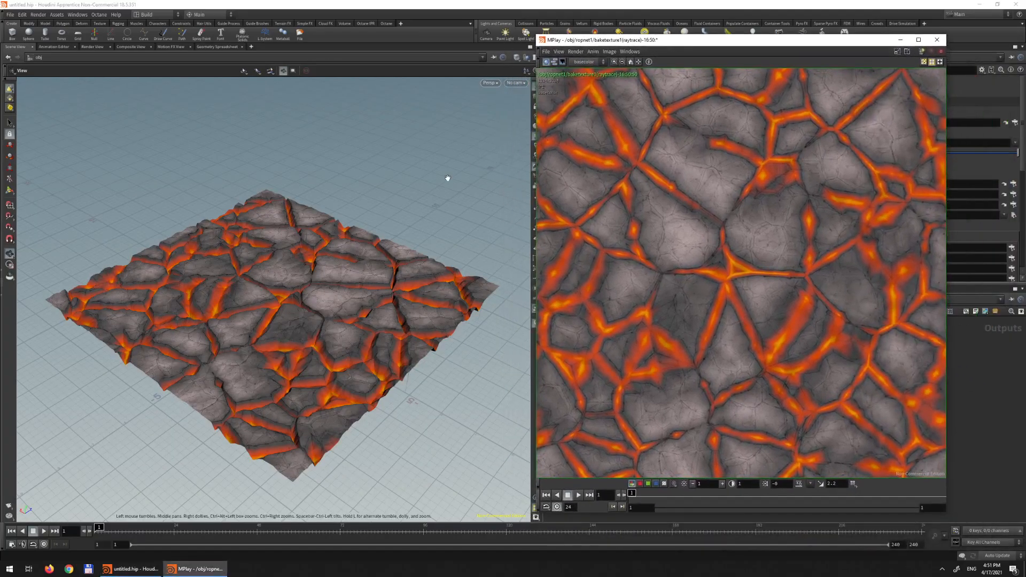